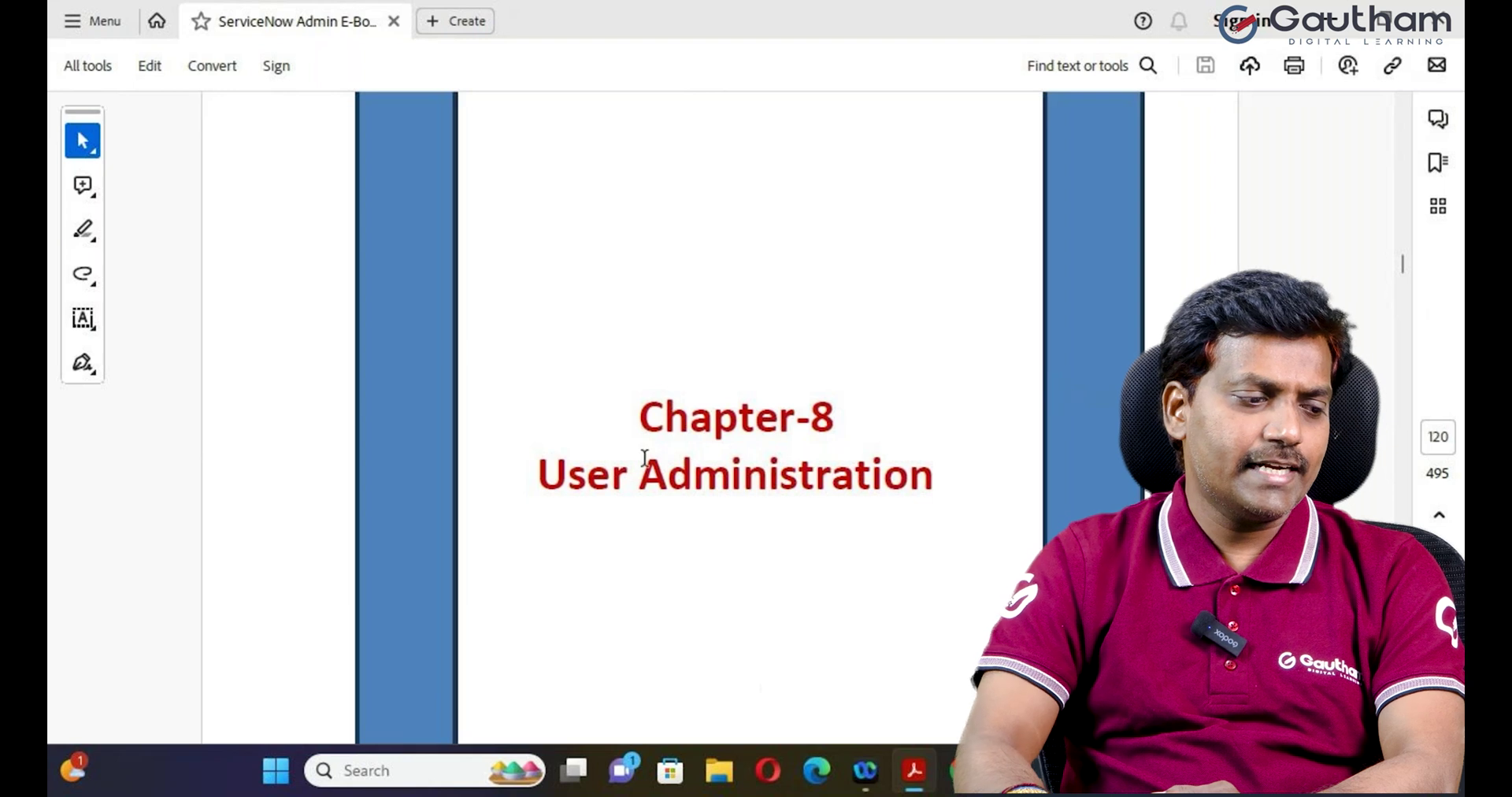
Scroll to the User Administrator Overview and highlight the paragraph's first sentence.
scroll(645, 460, "down", 2)
scroll(645, 460, "down", 7)
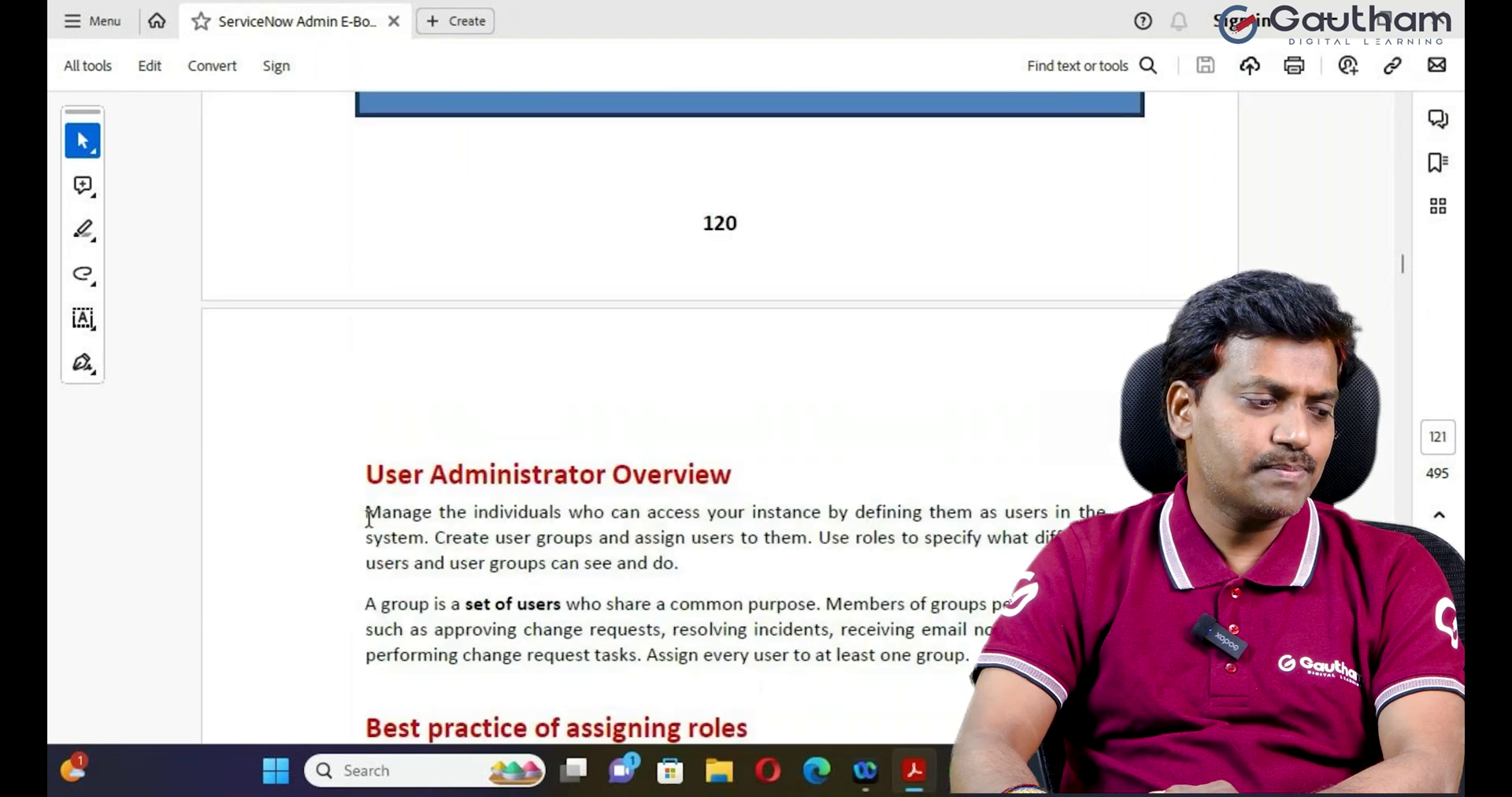
left_click_drag(362, 513, 468, 513)
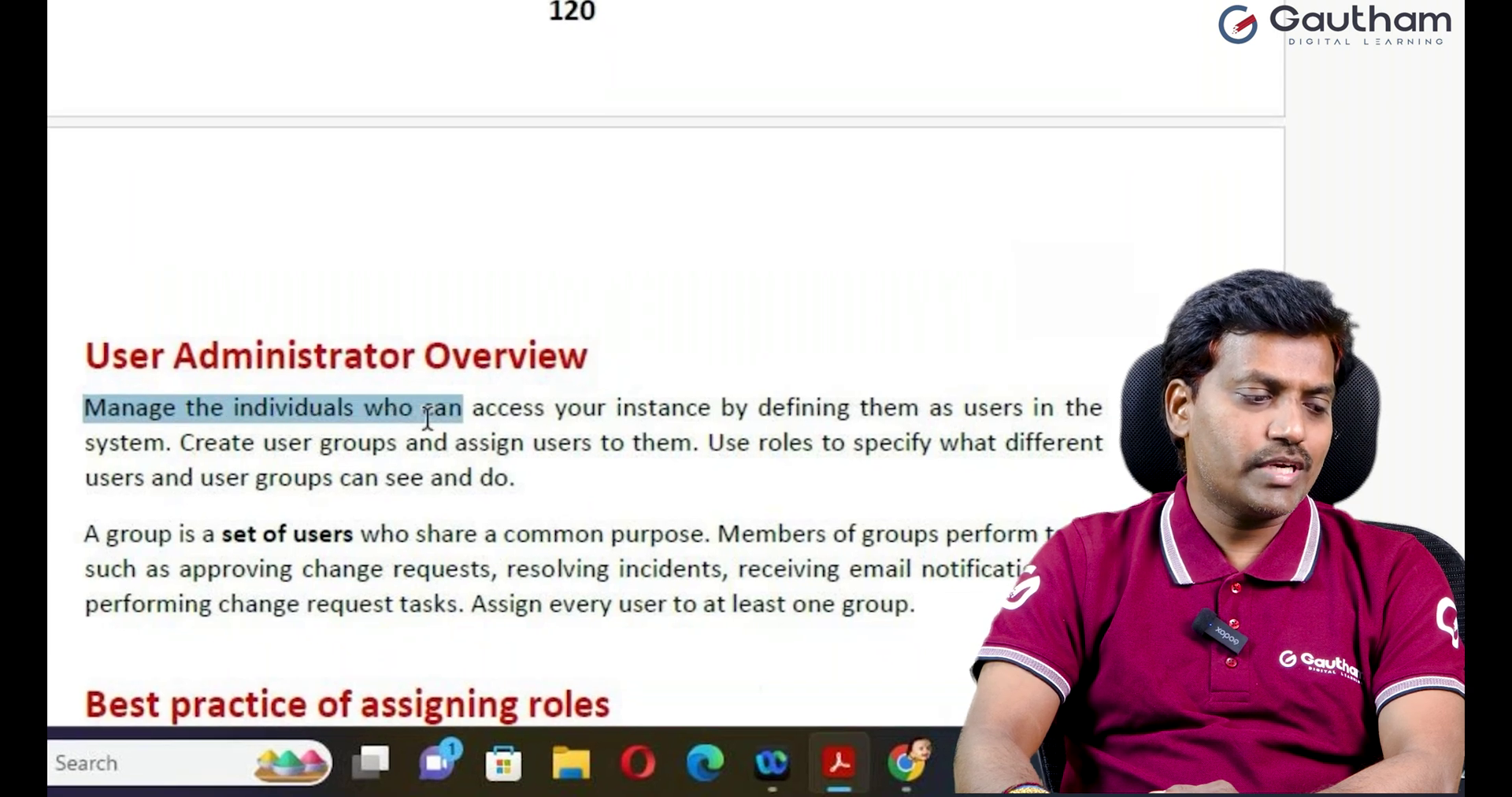
left_click_drag(428, 417, 621, 419)
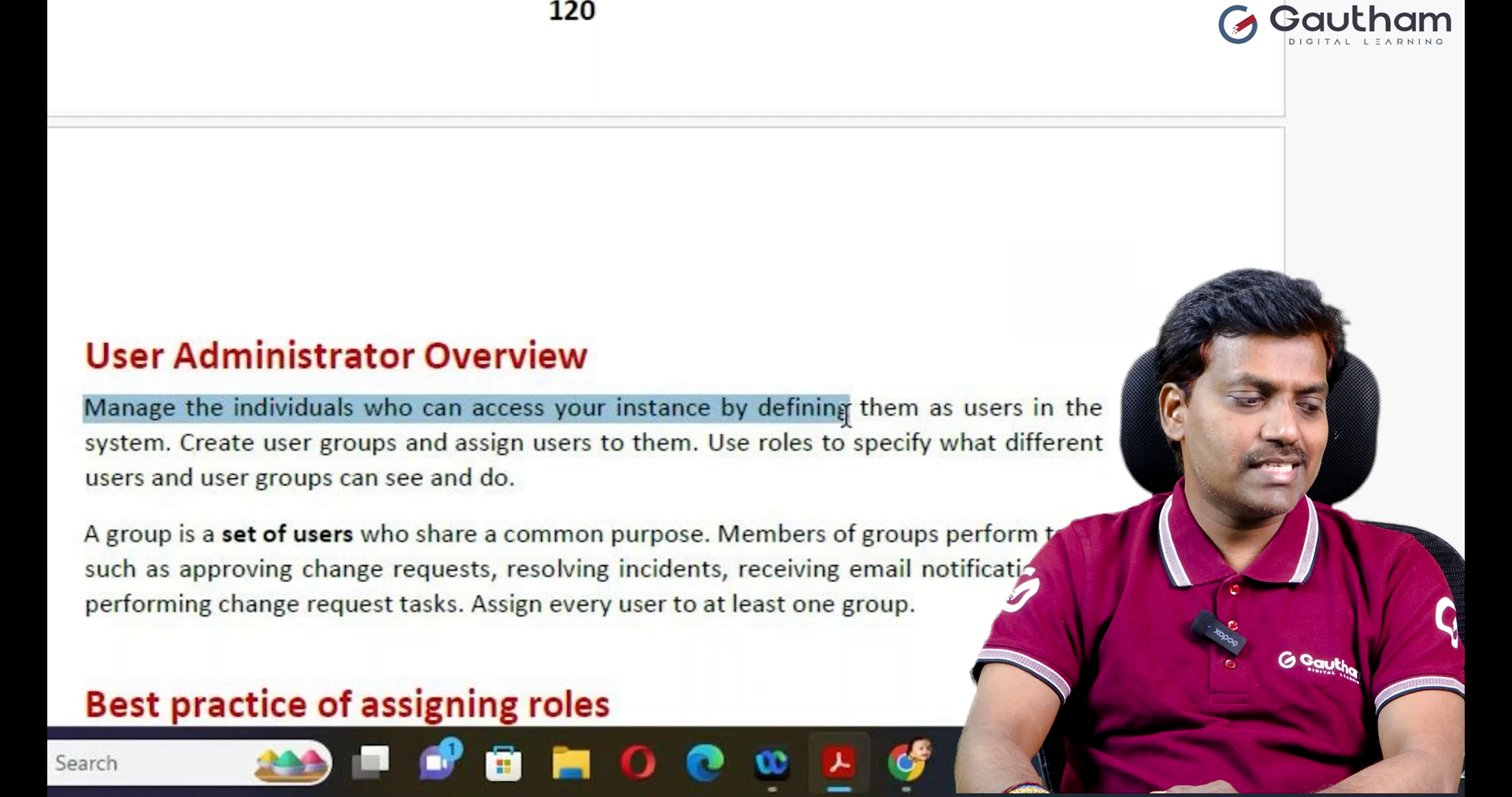
left_click_drag(845, 415, 848, 416)
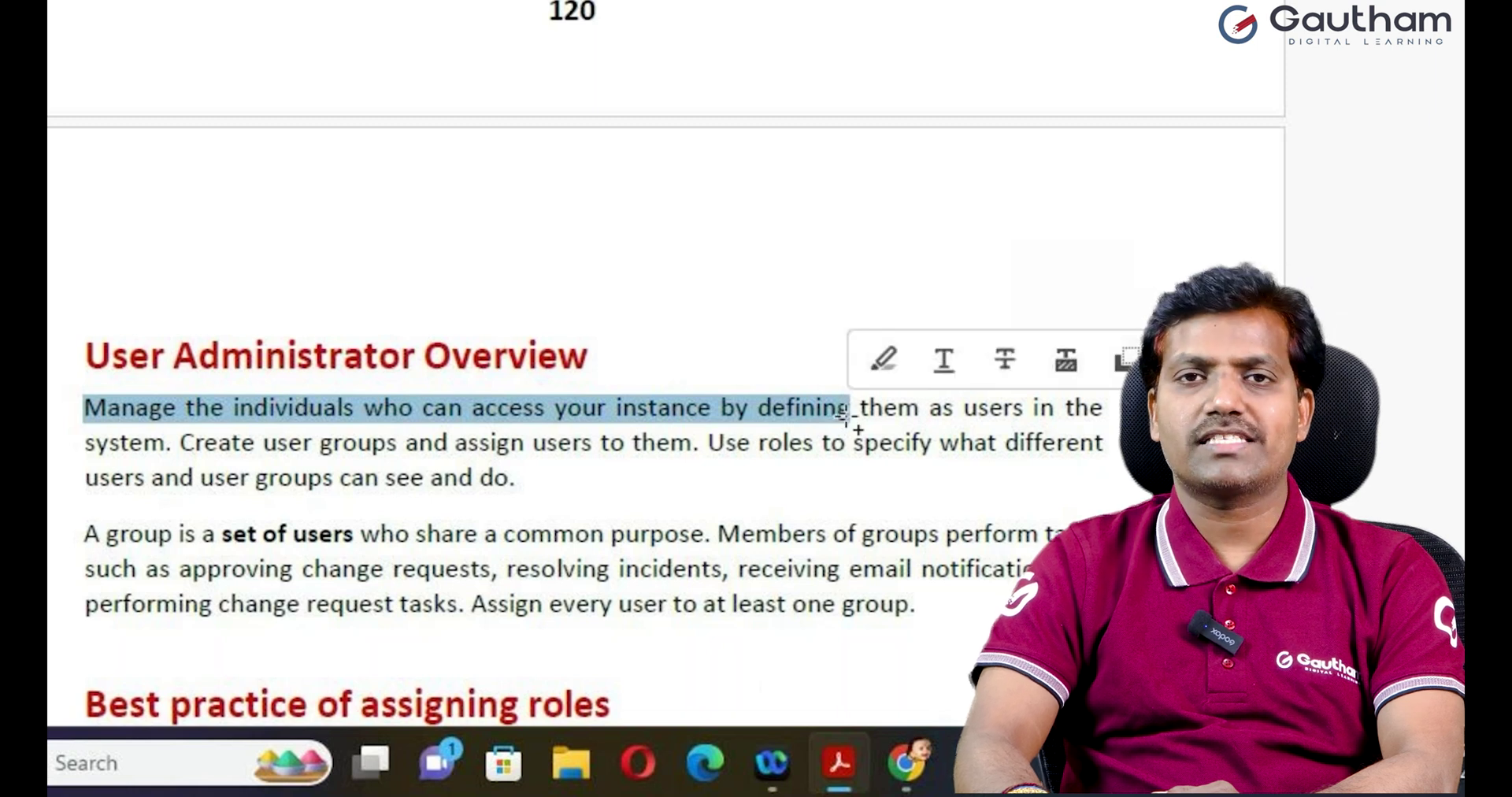
Clear the text selection and scroll further down the overview page.
left_click(685, 463)
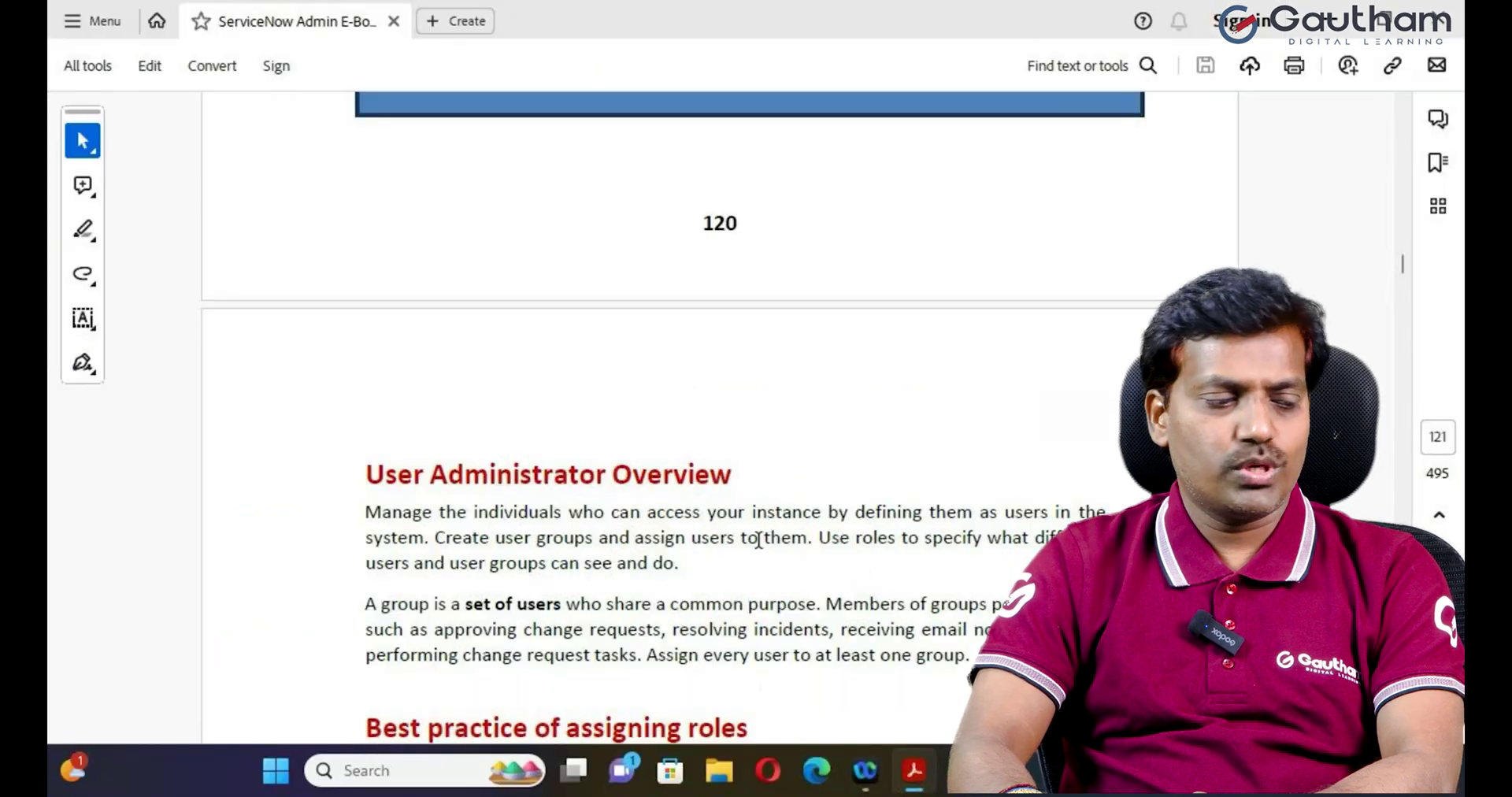
scroll(736, 538, "down", 3)
scroll(736, 537, "down", 2)
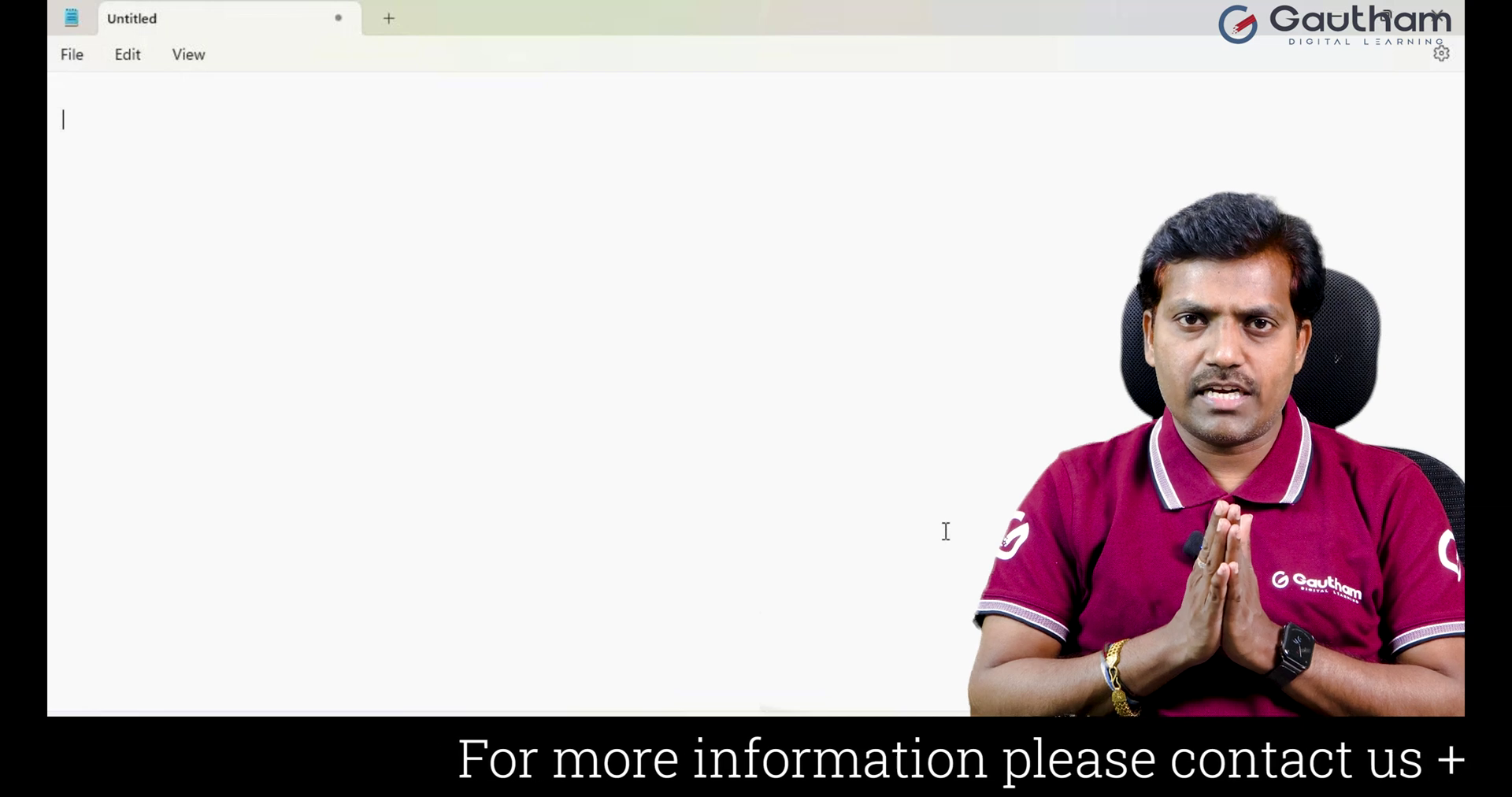
List 'End User' and 'ITIL User' on separate lines in Notepad.
type("End")
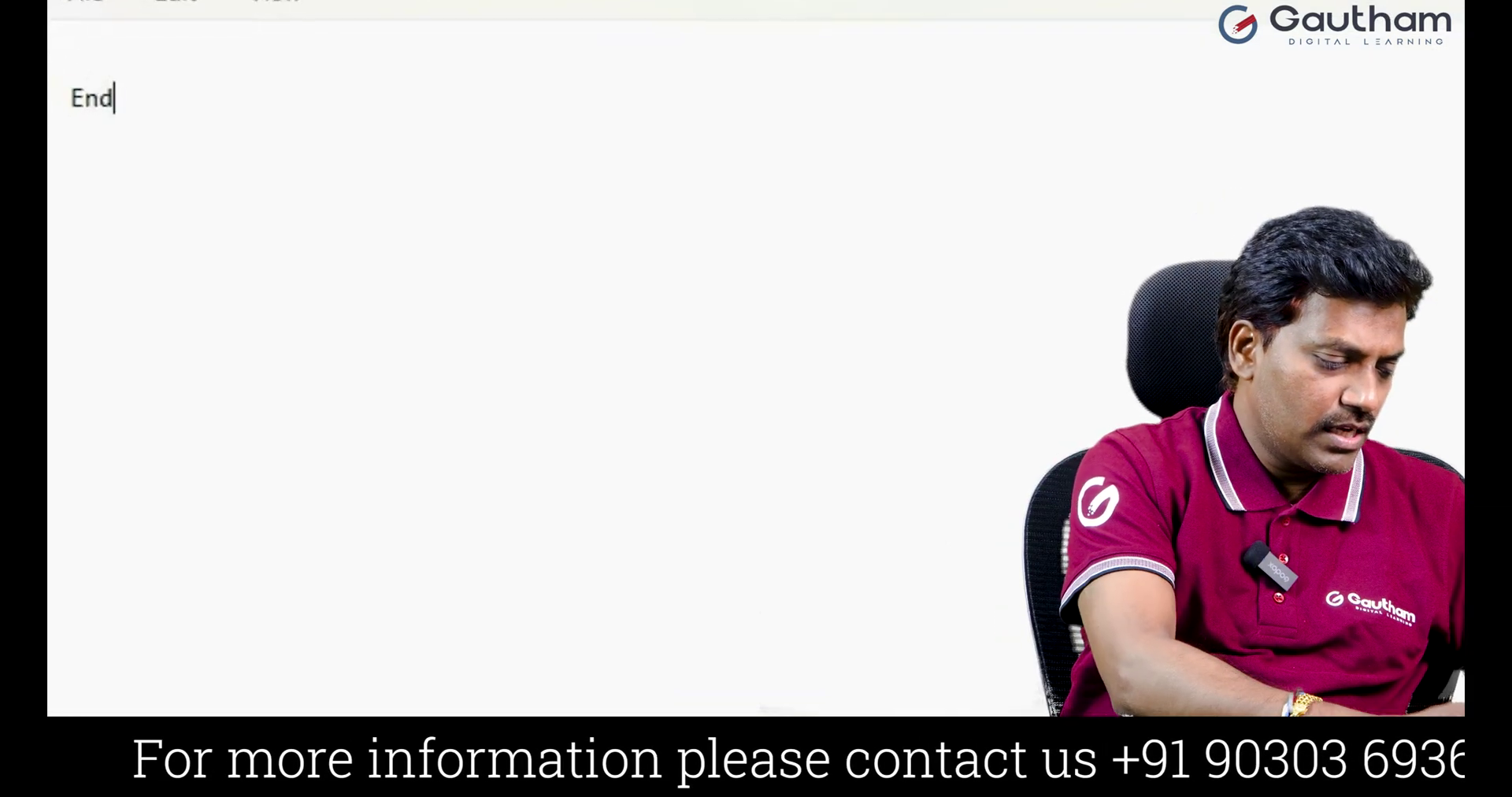
type("u")
key("BackSpace")
type("User")
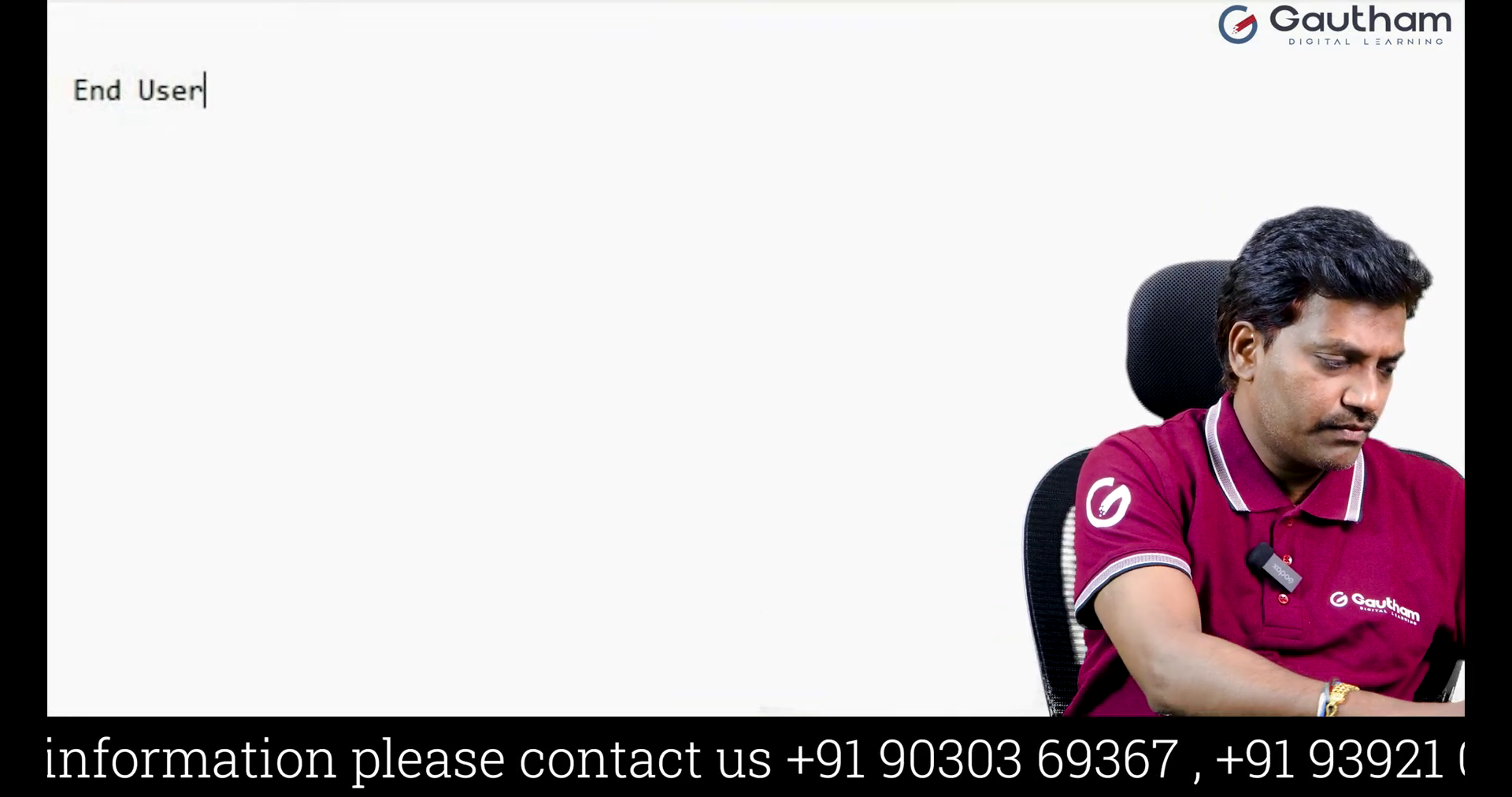
key("Return")
key("Return")
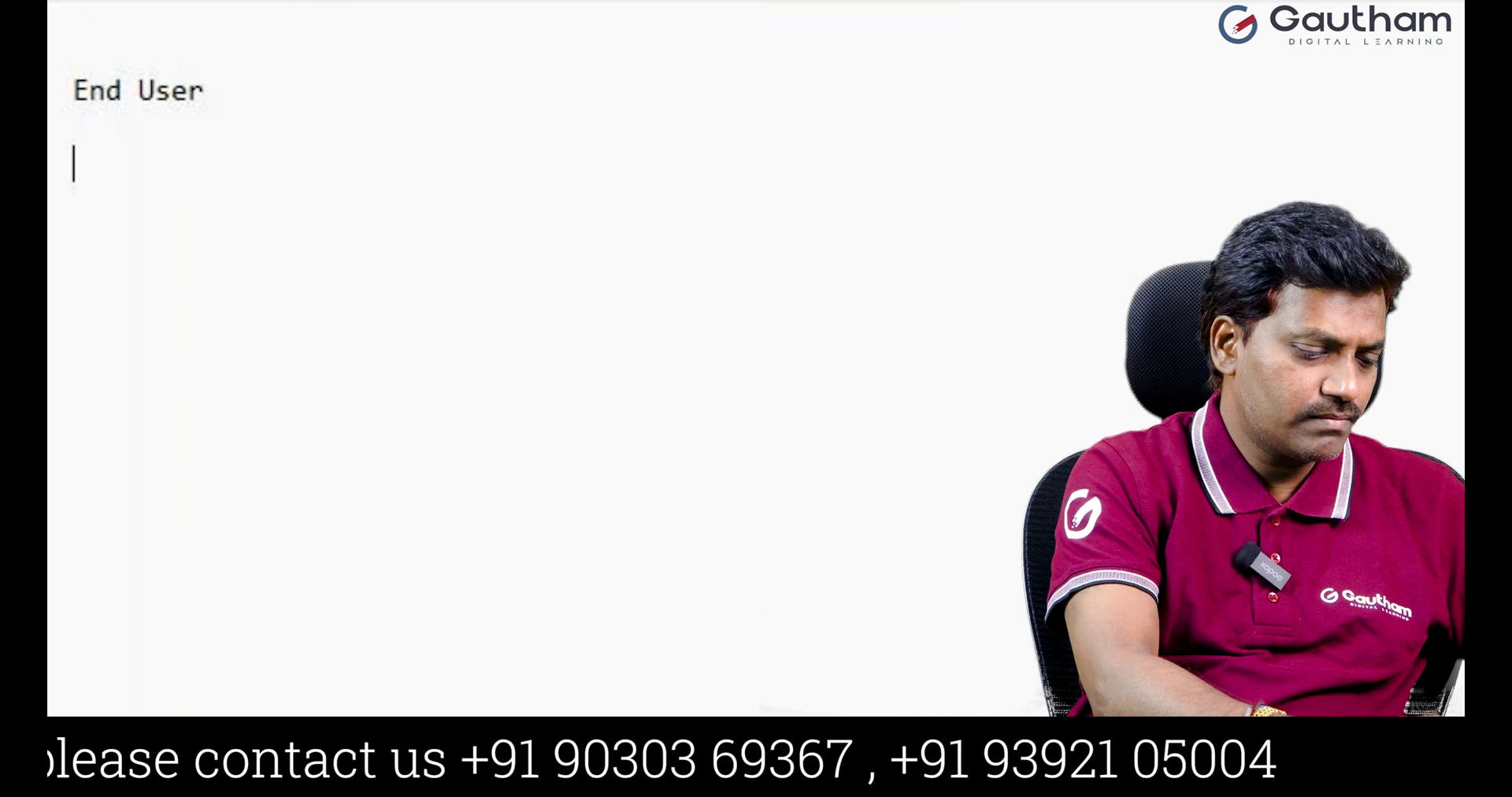
type("ITIL ")
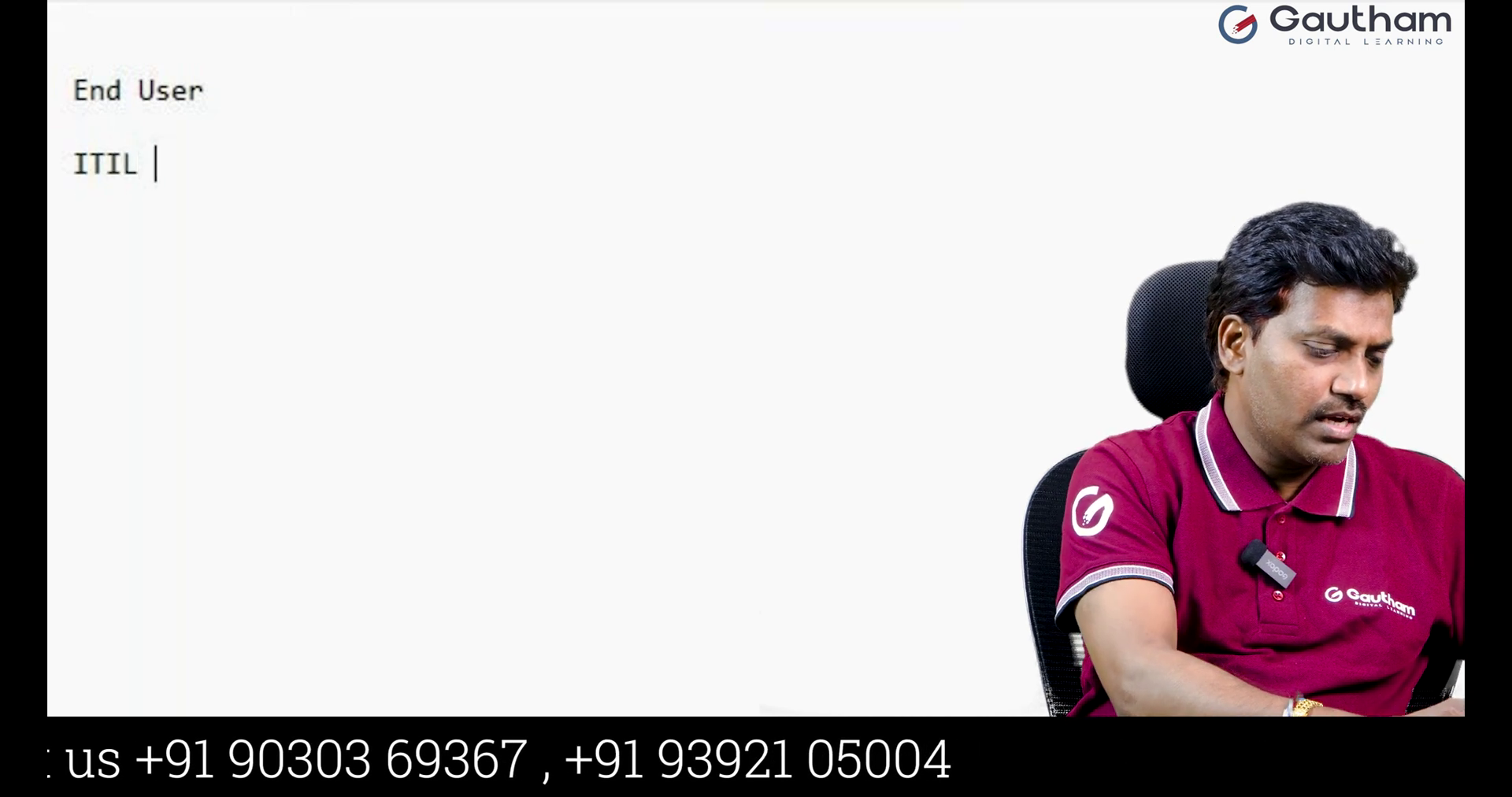
type("User")
key("Return")
key("Return")
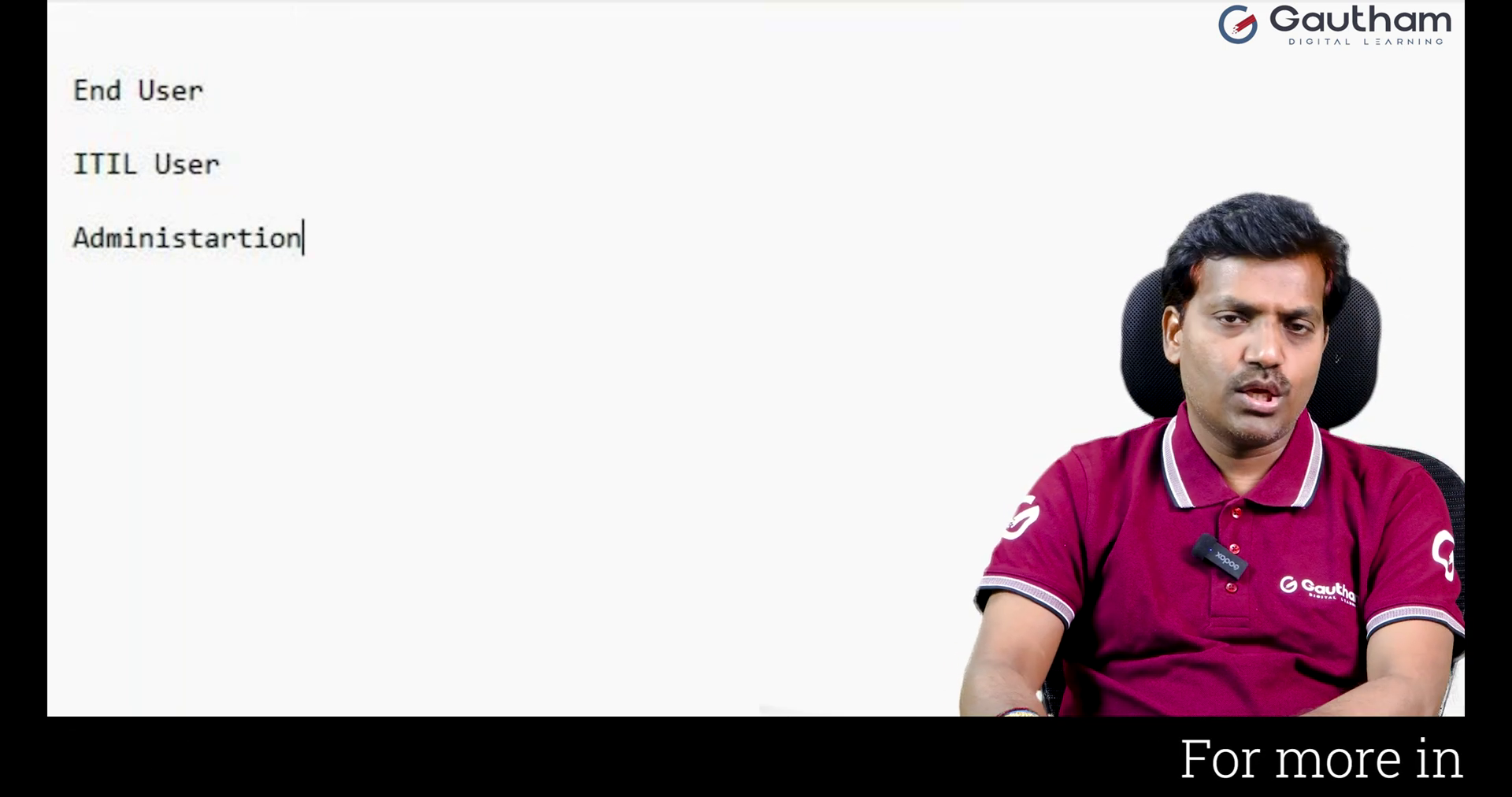
Check the 'Administartion' entry, then bring the ServiceNow browser window forward.
left_click_drag(337, 246, 74, 253)
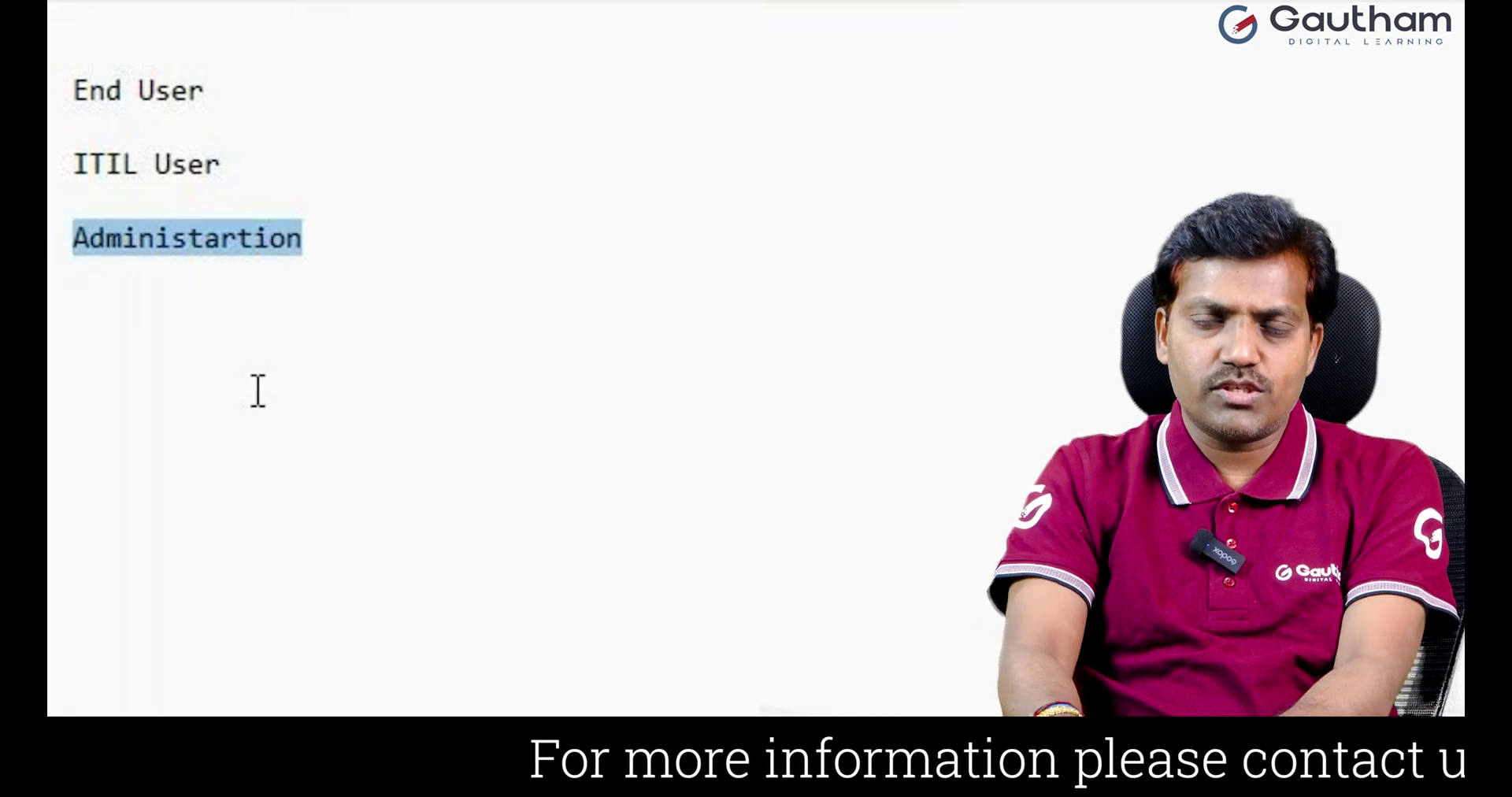
left_click(280, 75)
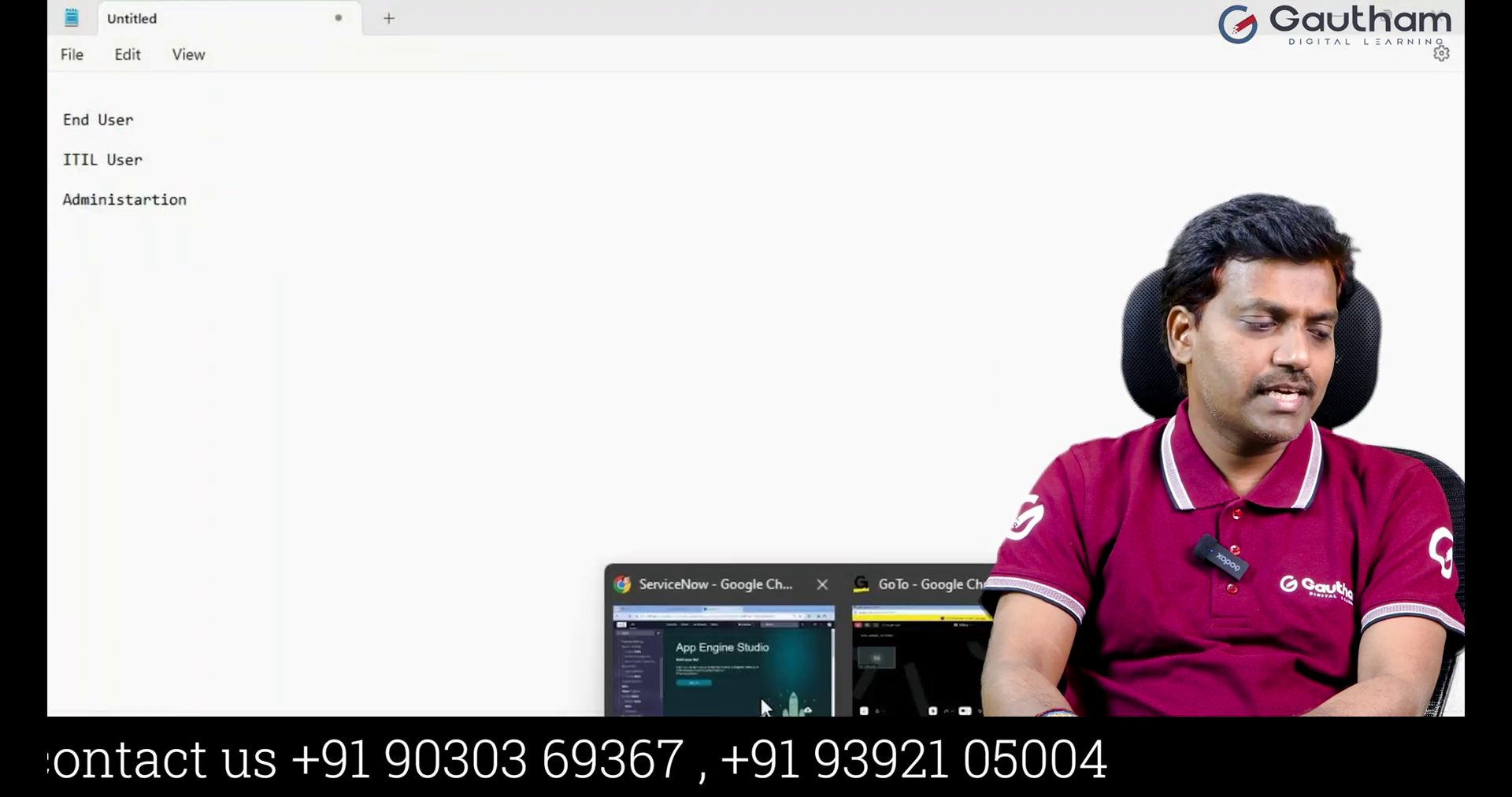
left_click(759, 696)
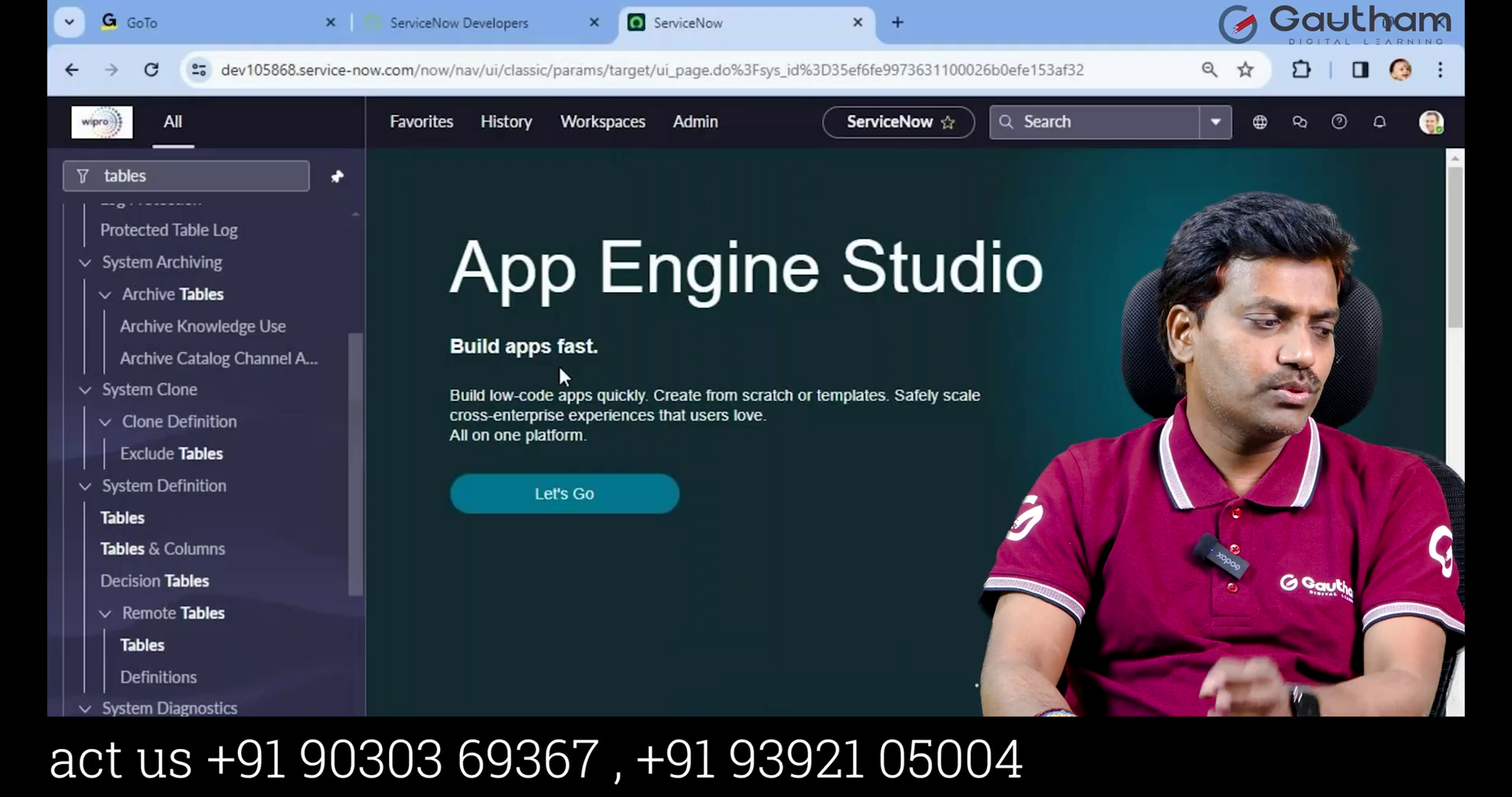
Filter the navigator for 'user ad', open User Administration > Users, and start a new record.
key("ctrl+a")
type("user ad")
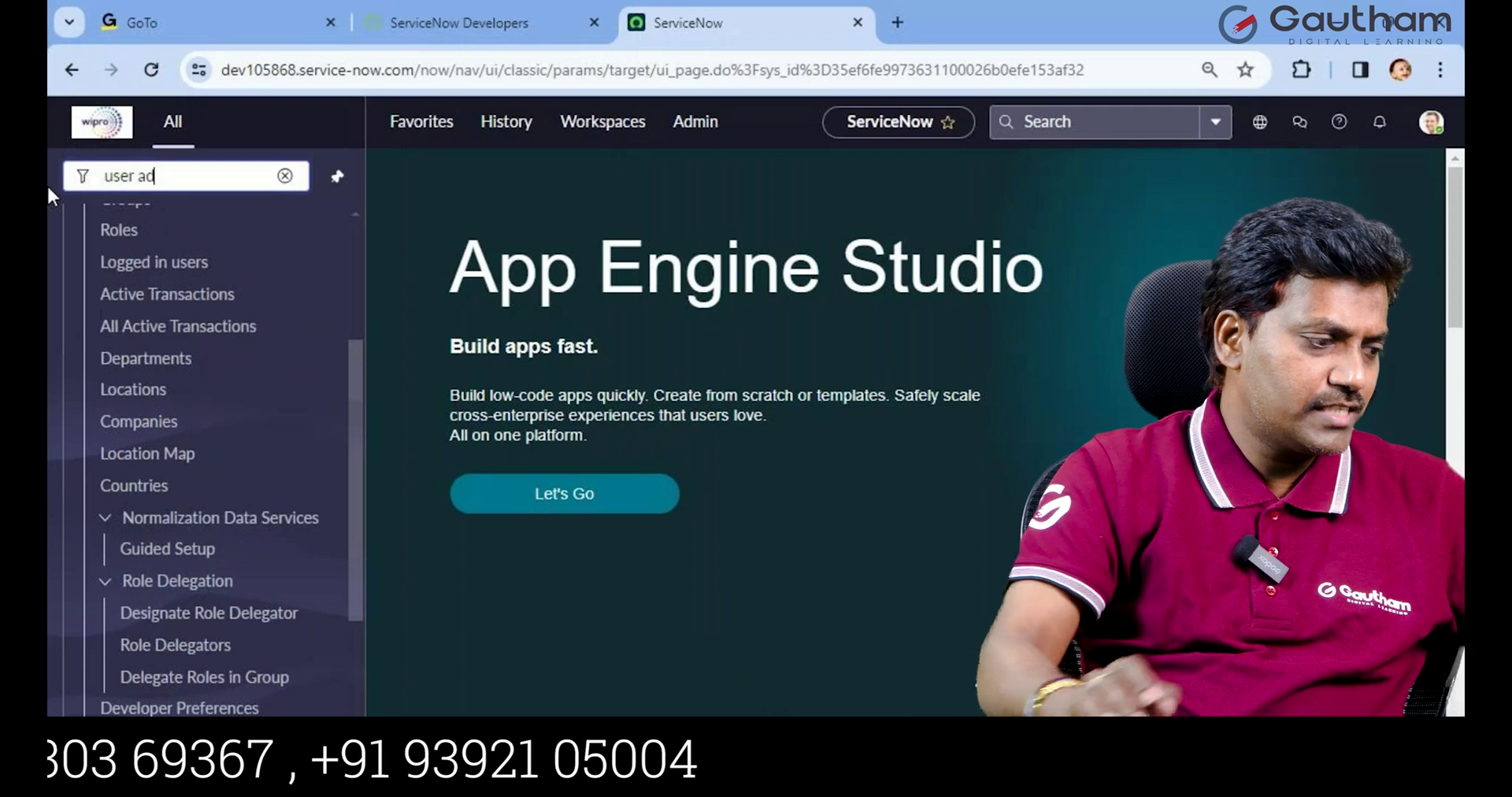
left_click(126, 390)
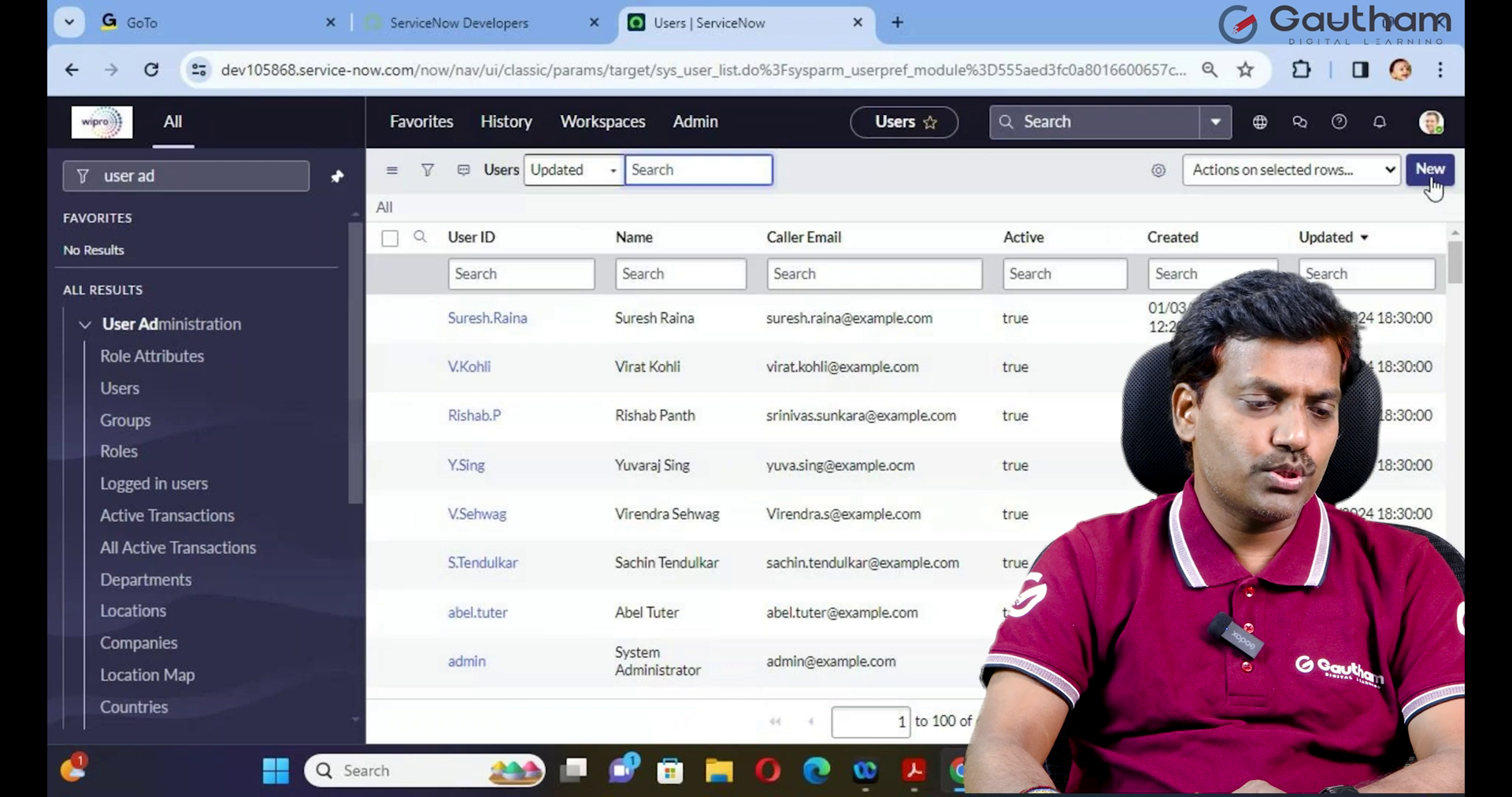
left_click(1432, 182)
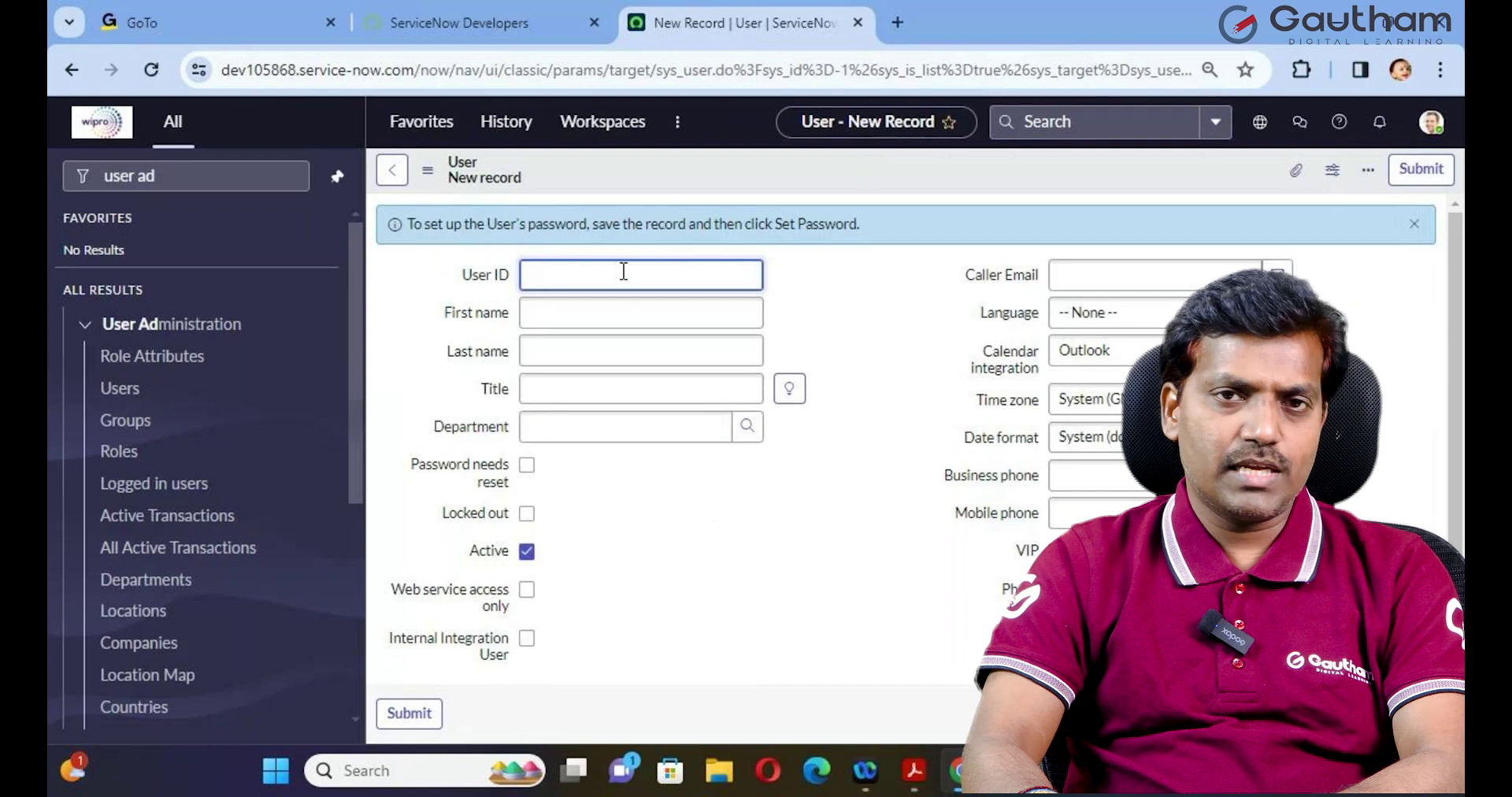
Enter the new user's User ID, first name and last name.
type("S")
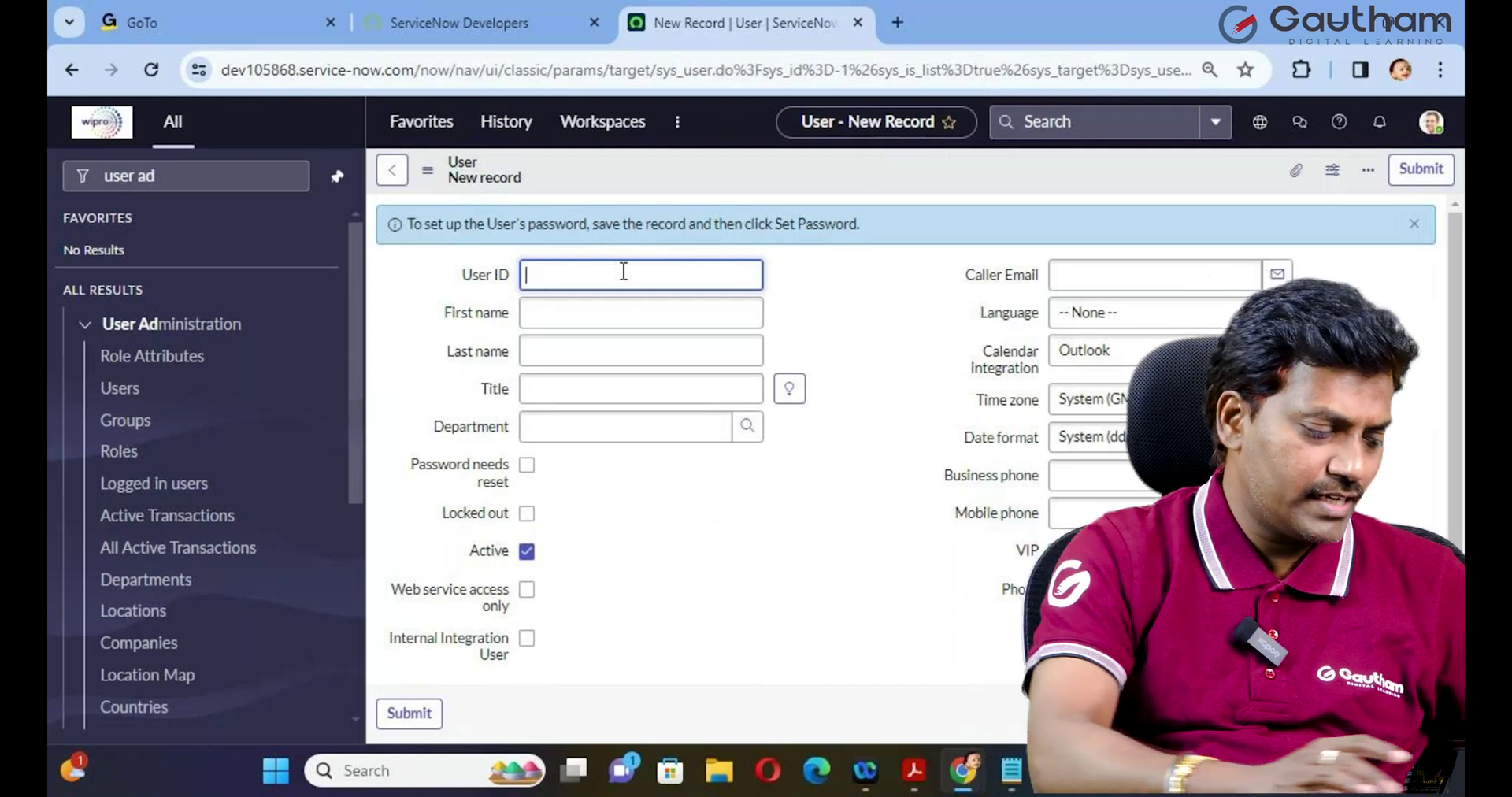
type("rinivas")
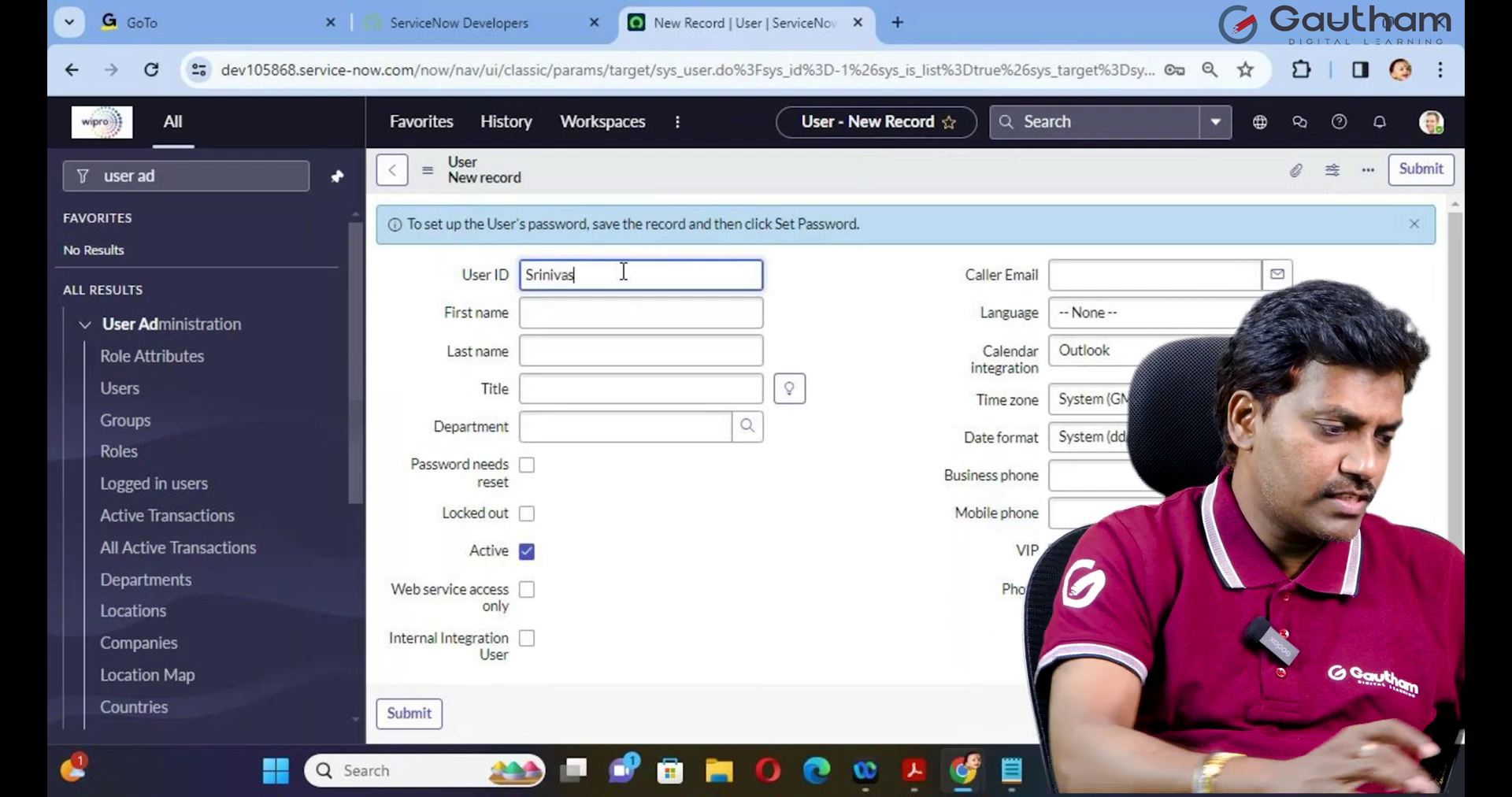
type(".S")
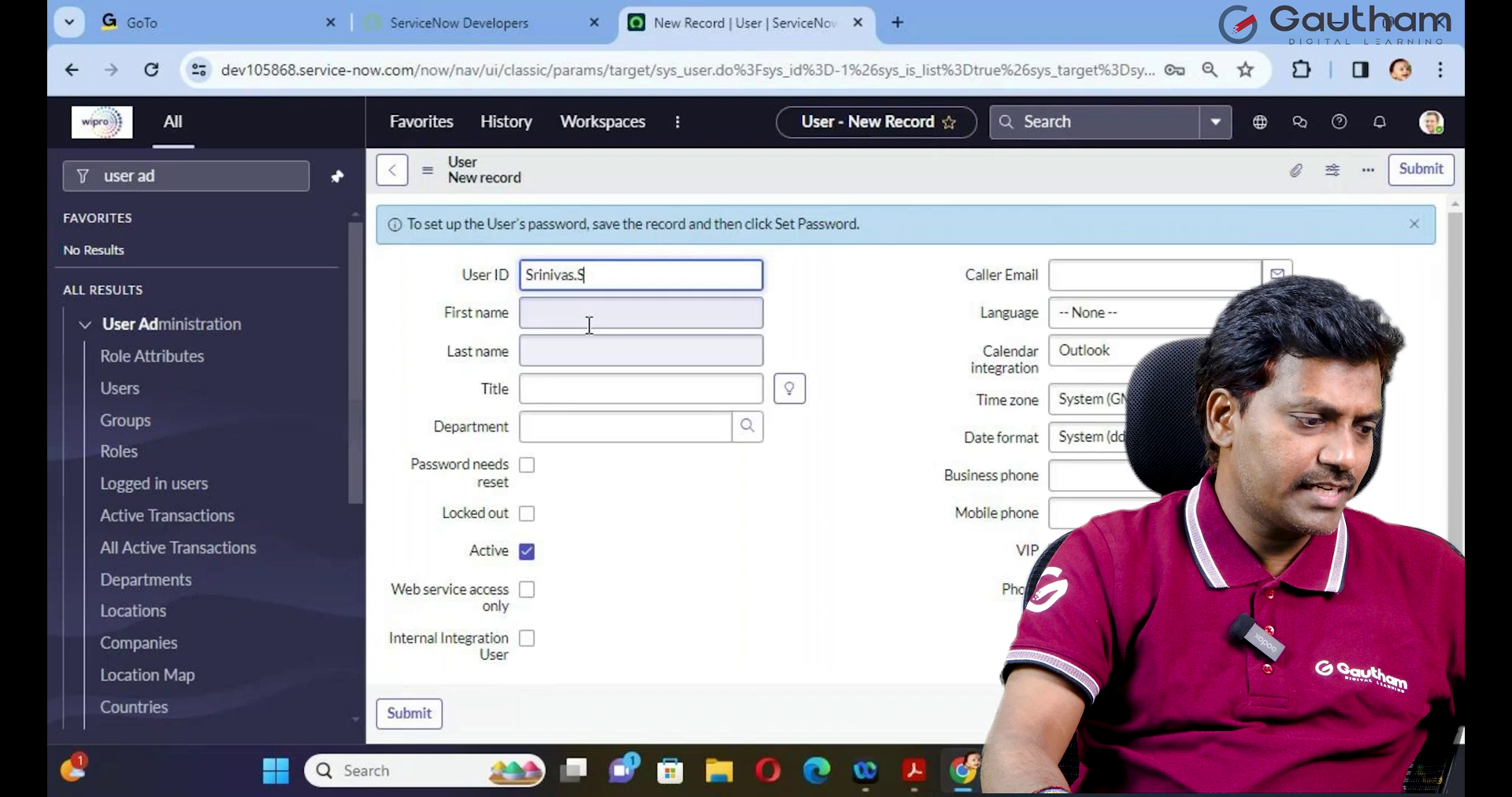
left_click(583, 315)
type("Srinivas")
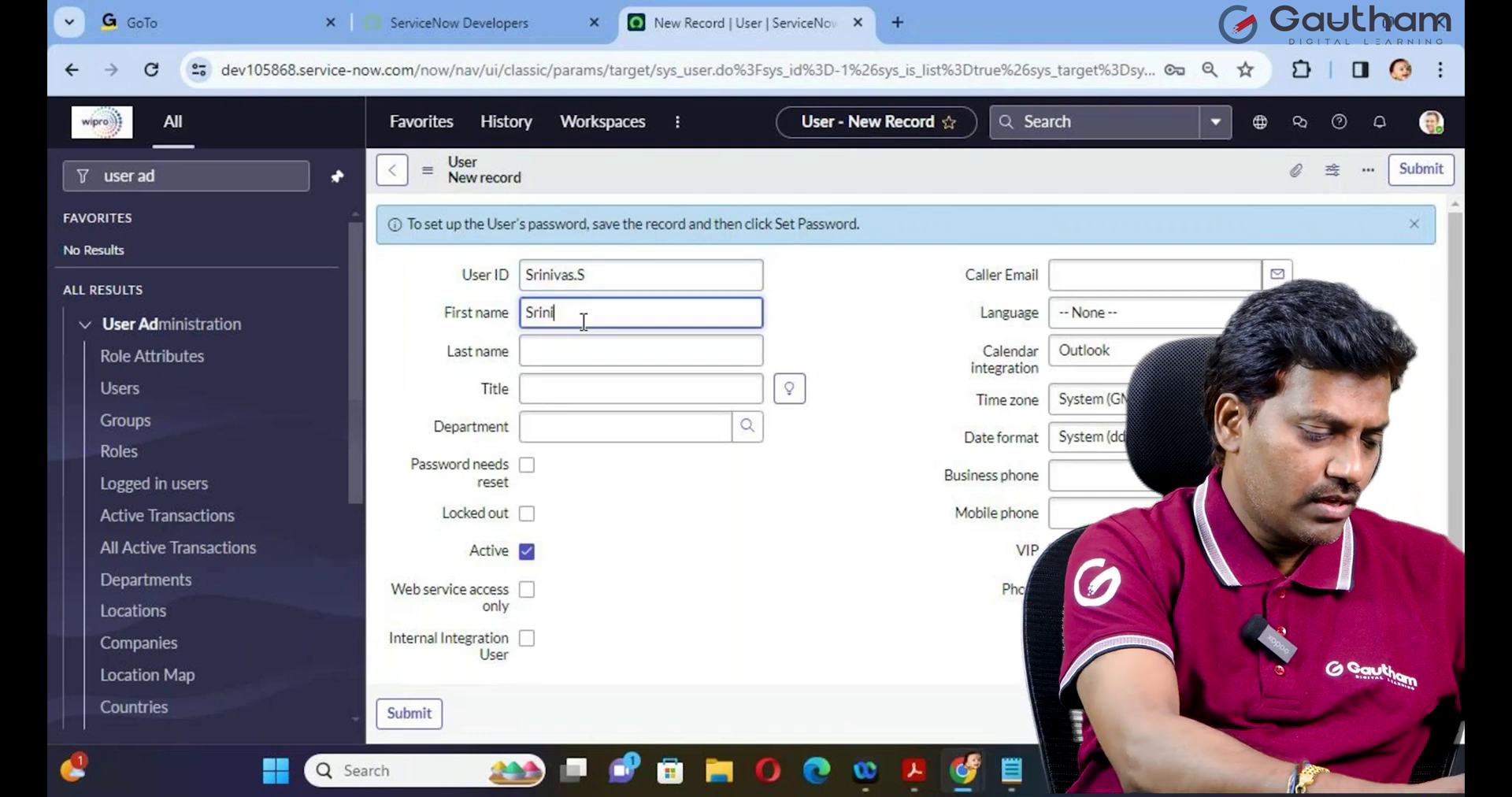
left_click(584, 353)
type("S")
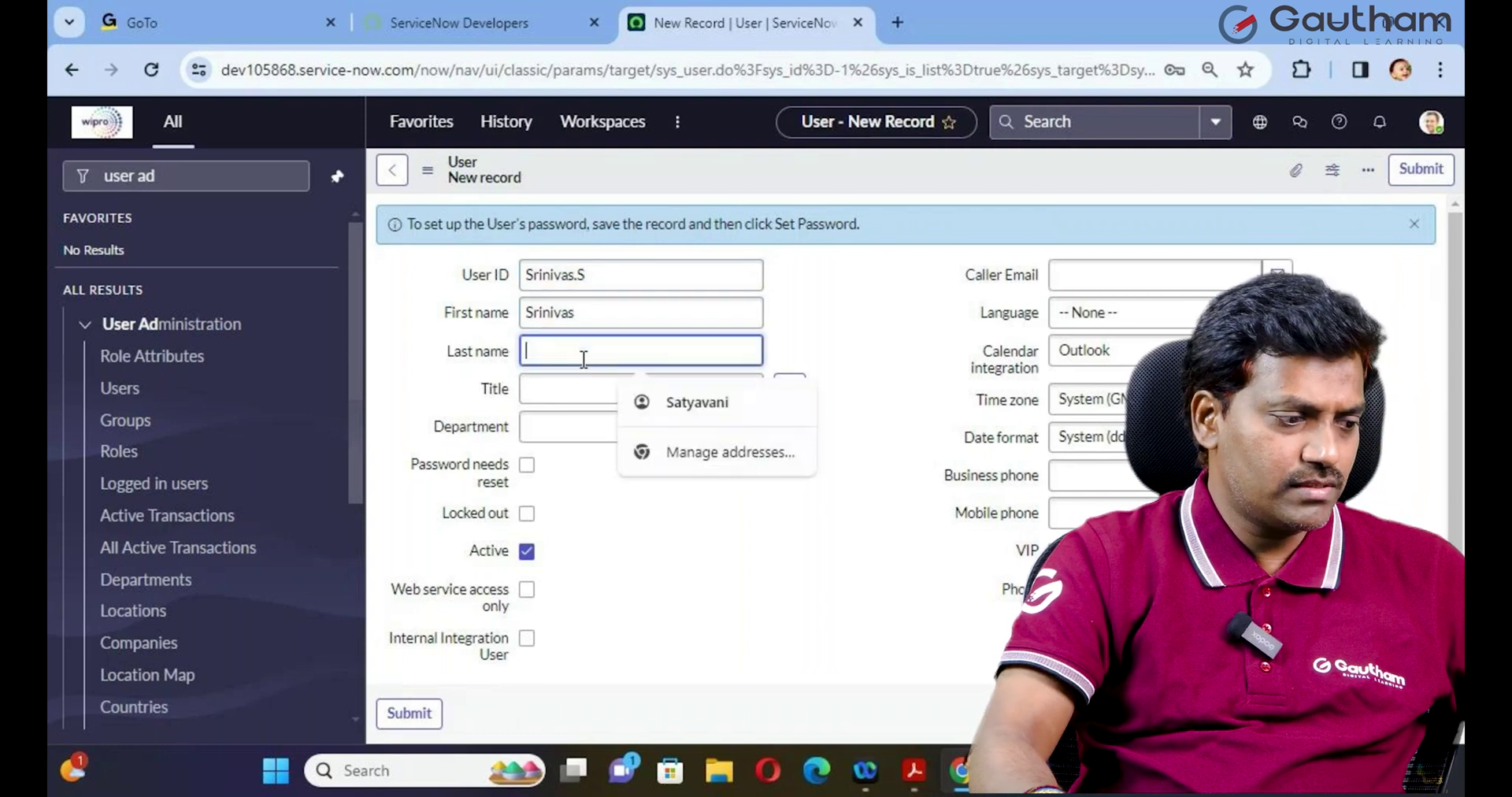
left_click(690, 579)
Set the Title to IT Technician and the Department to IT.
left_click(800, 395)
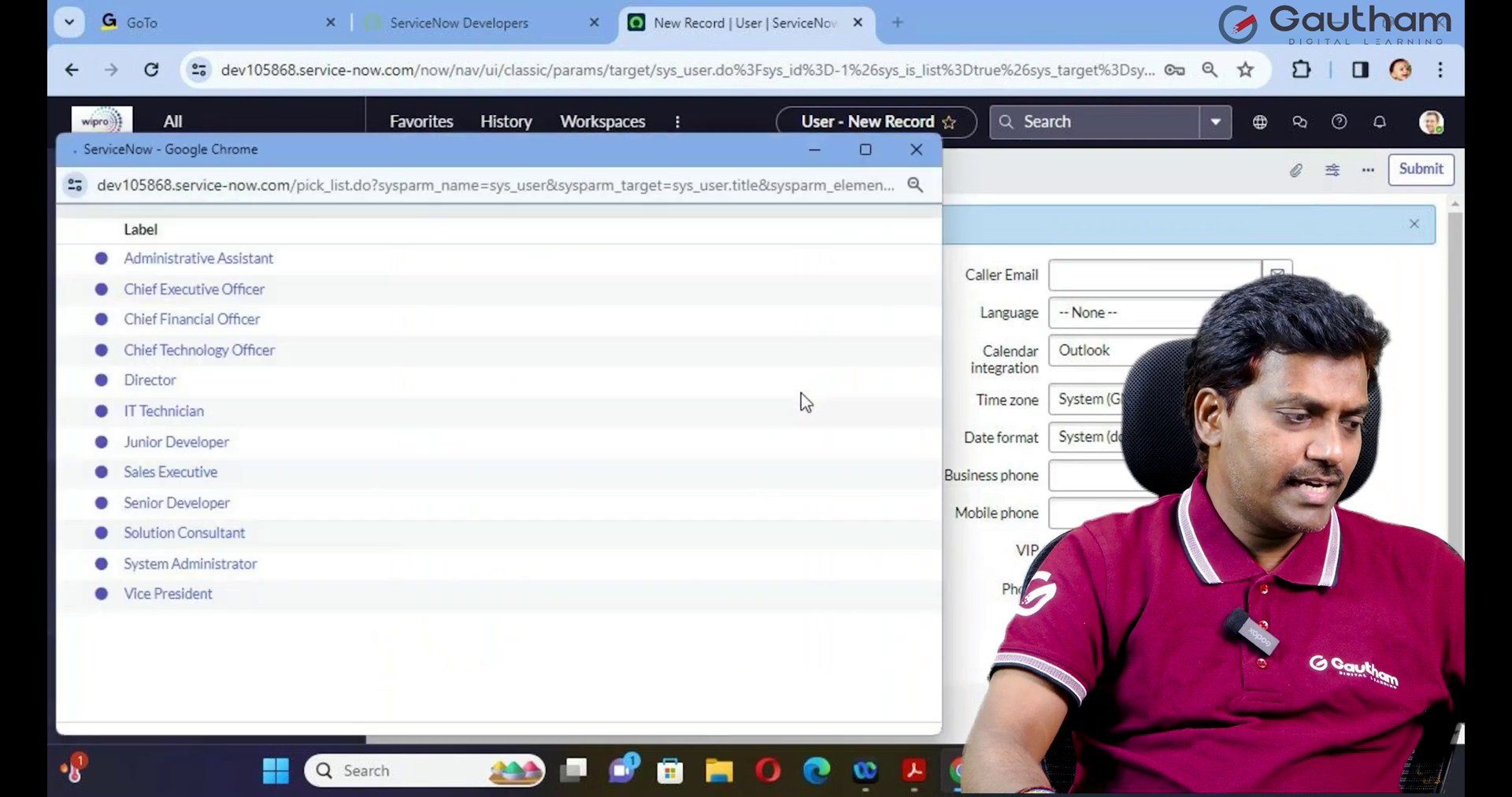
left_click(175, 413)
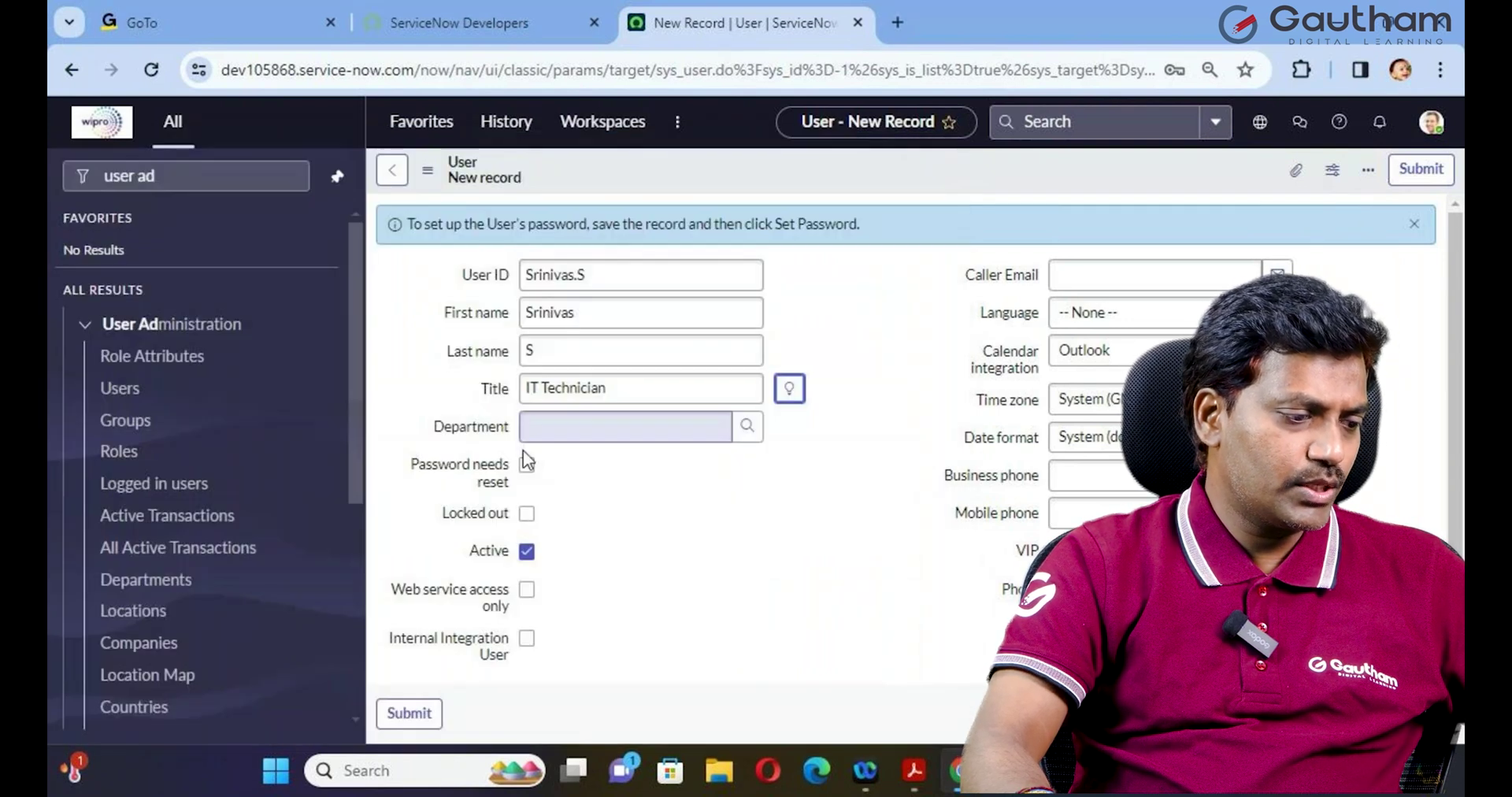
left_click(747, 430)
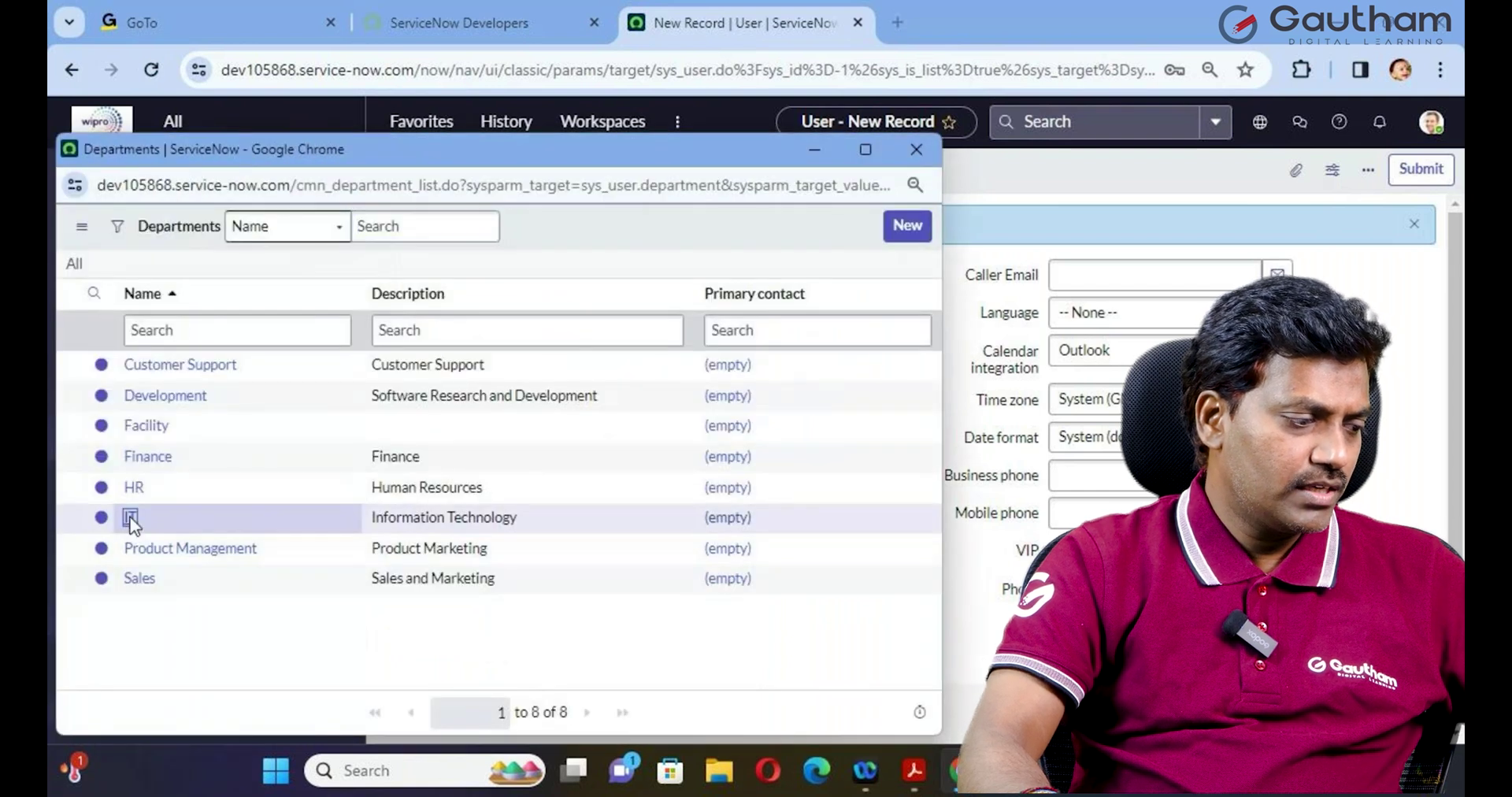
left_click(130, 516)
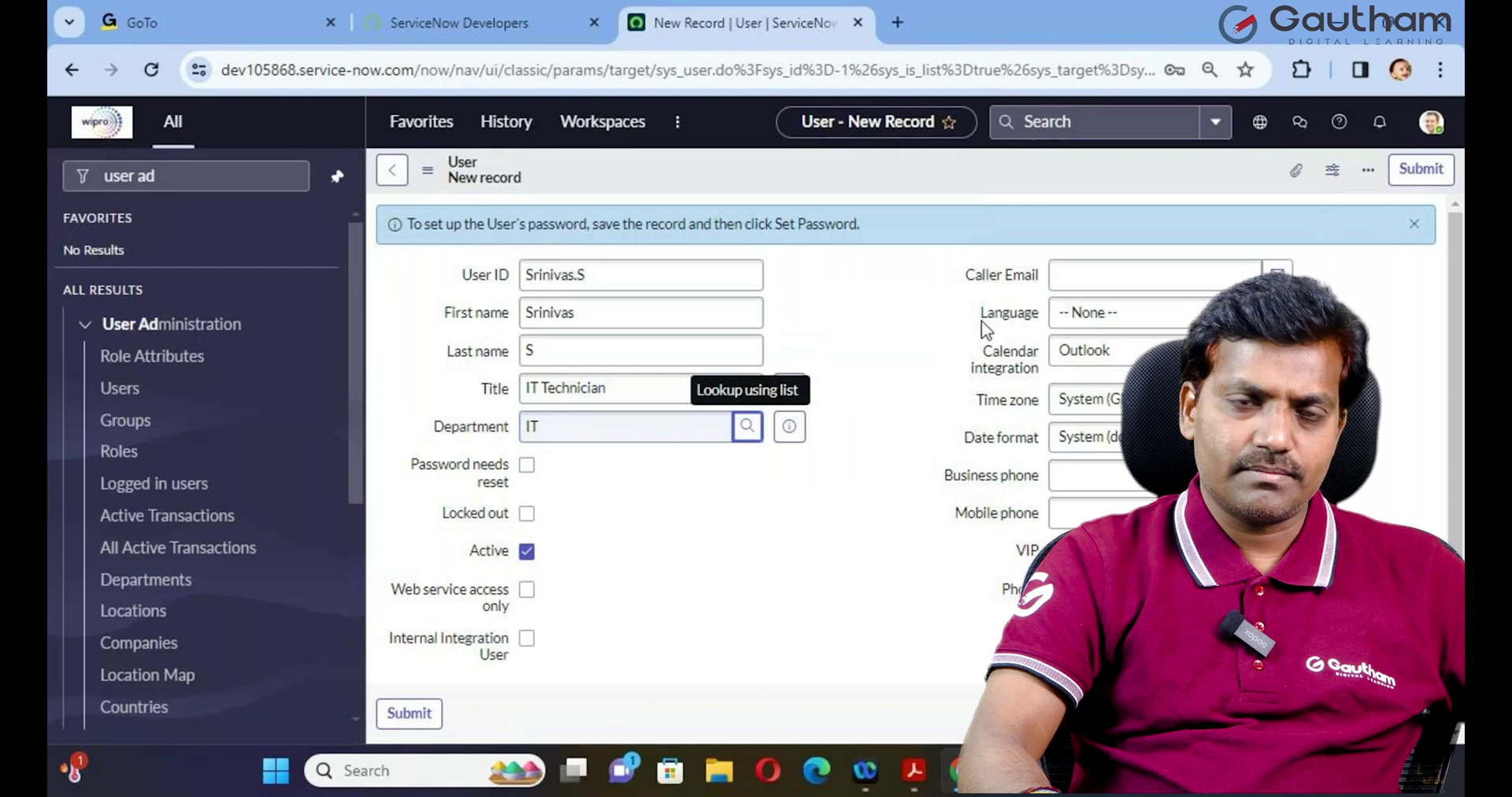
left_click(1130, 273)
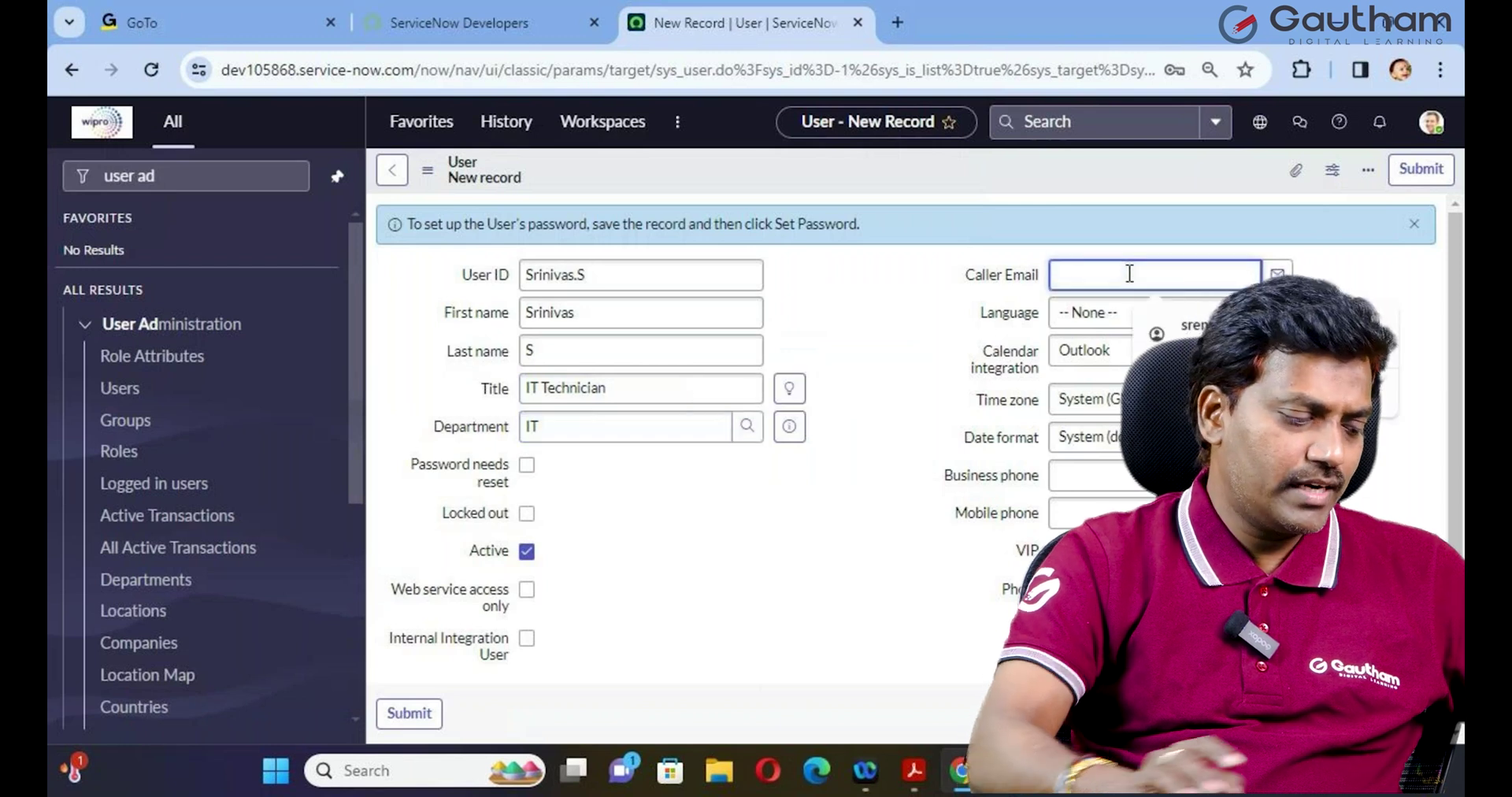
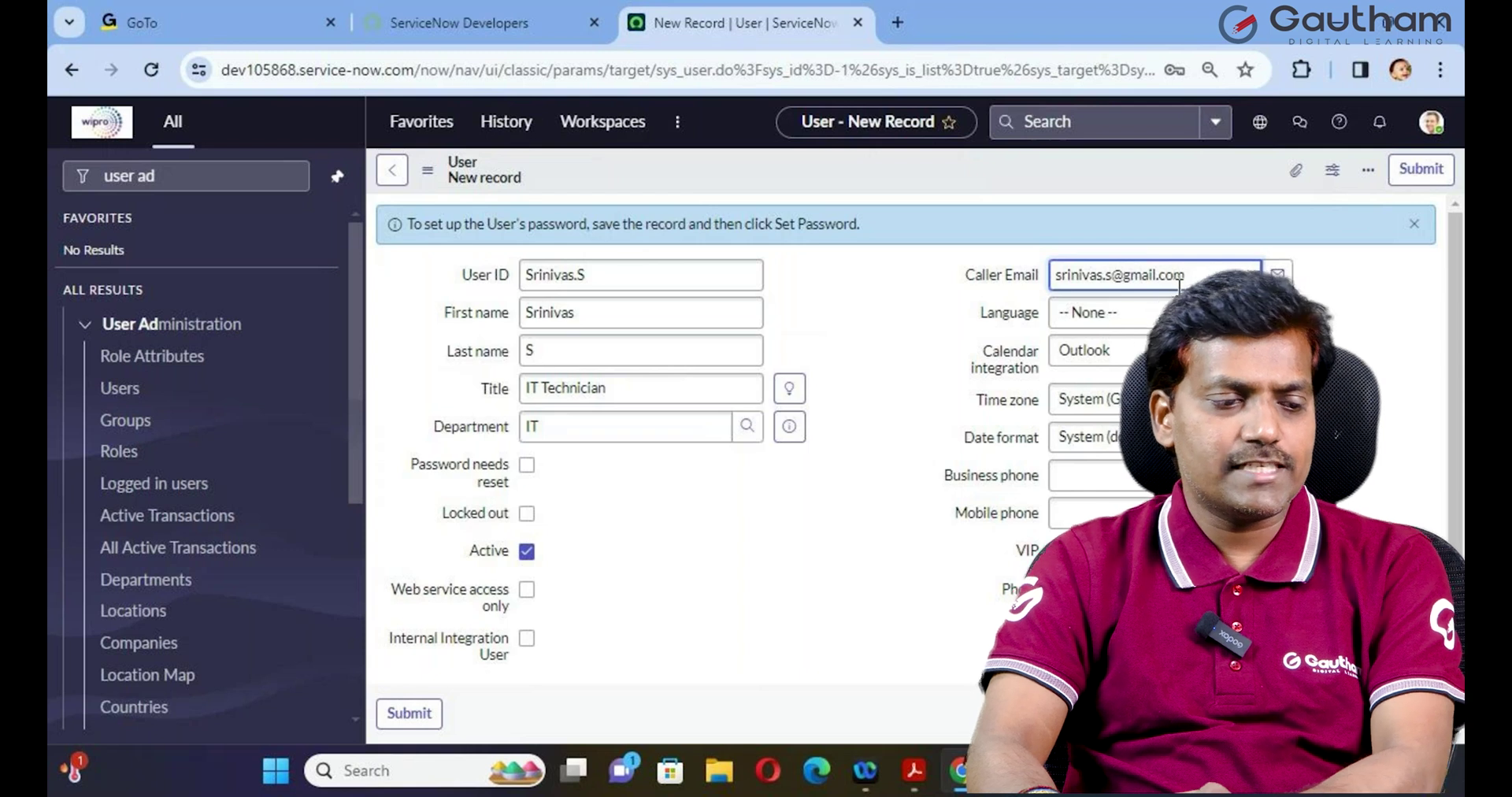
Fill in the user's e-mail address and set the Language to English.
left_click_drag(1186, 276, 1124, 275)
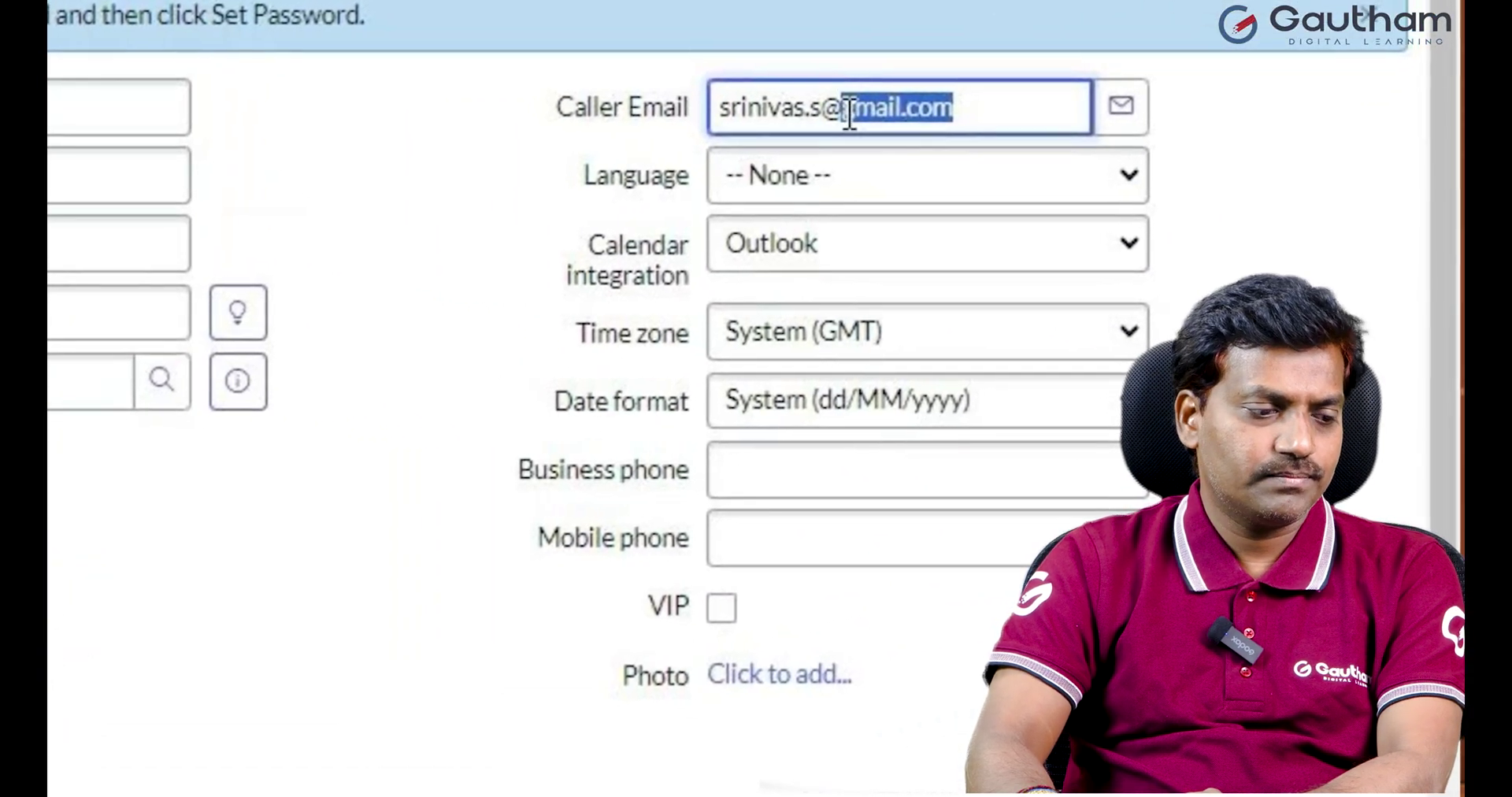
left_click(949, 190)
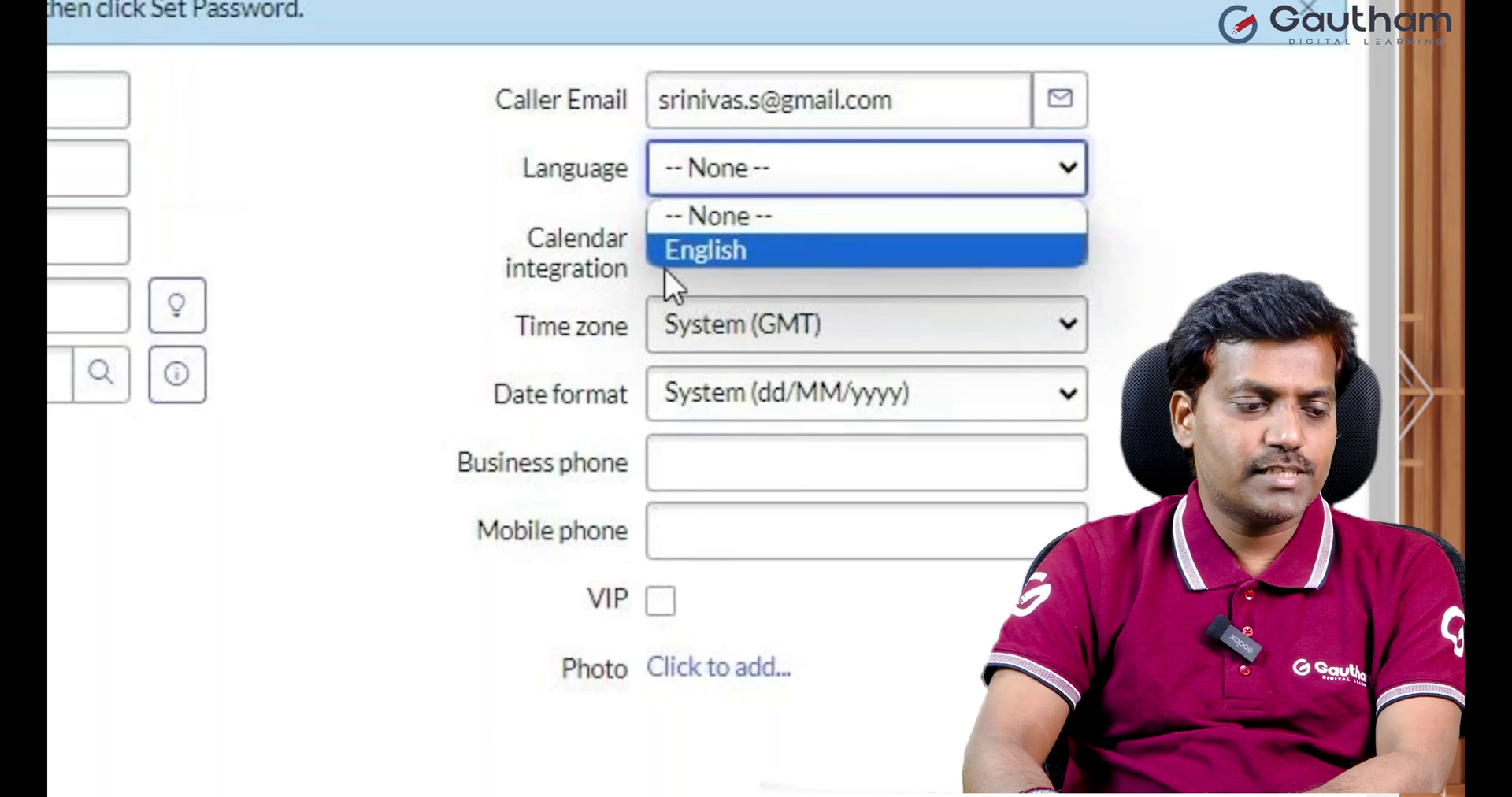
left_click(682, 252)
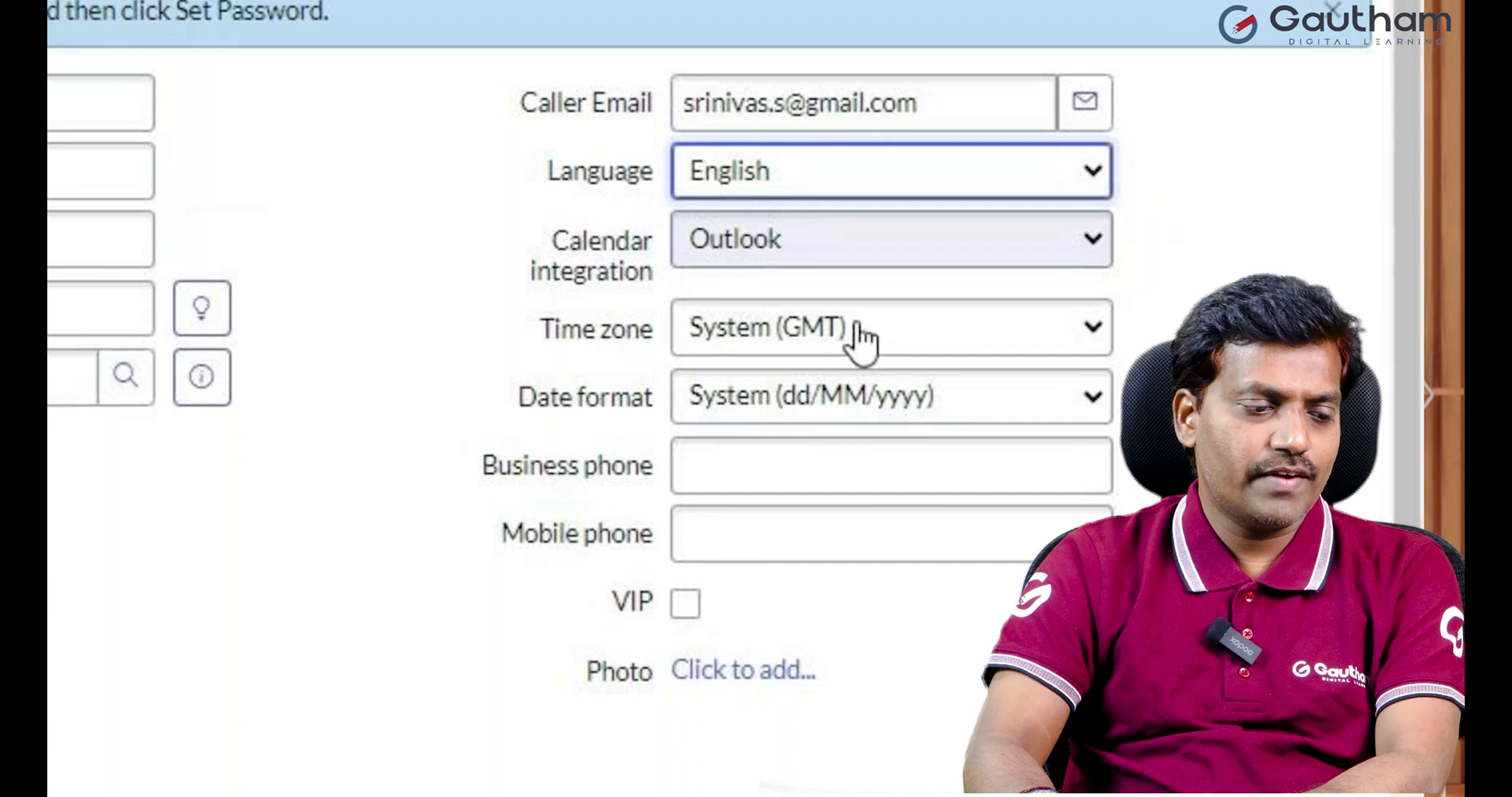
Save the new user record from the form header's context menu.
scroll(996, 432, "down", 2)
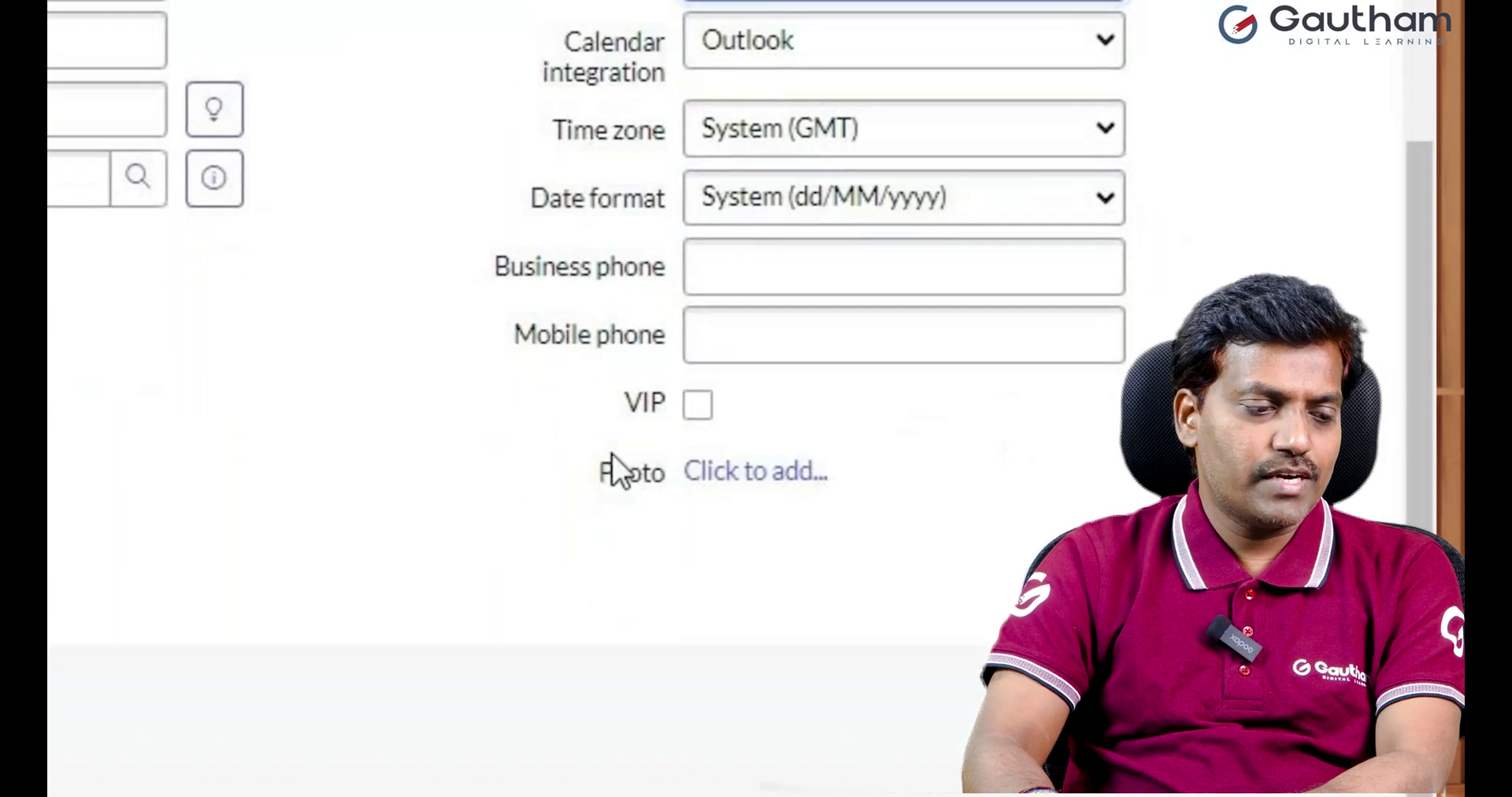
scroll(612, 464, "up", 3)
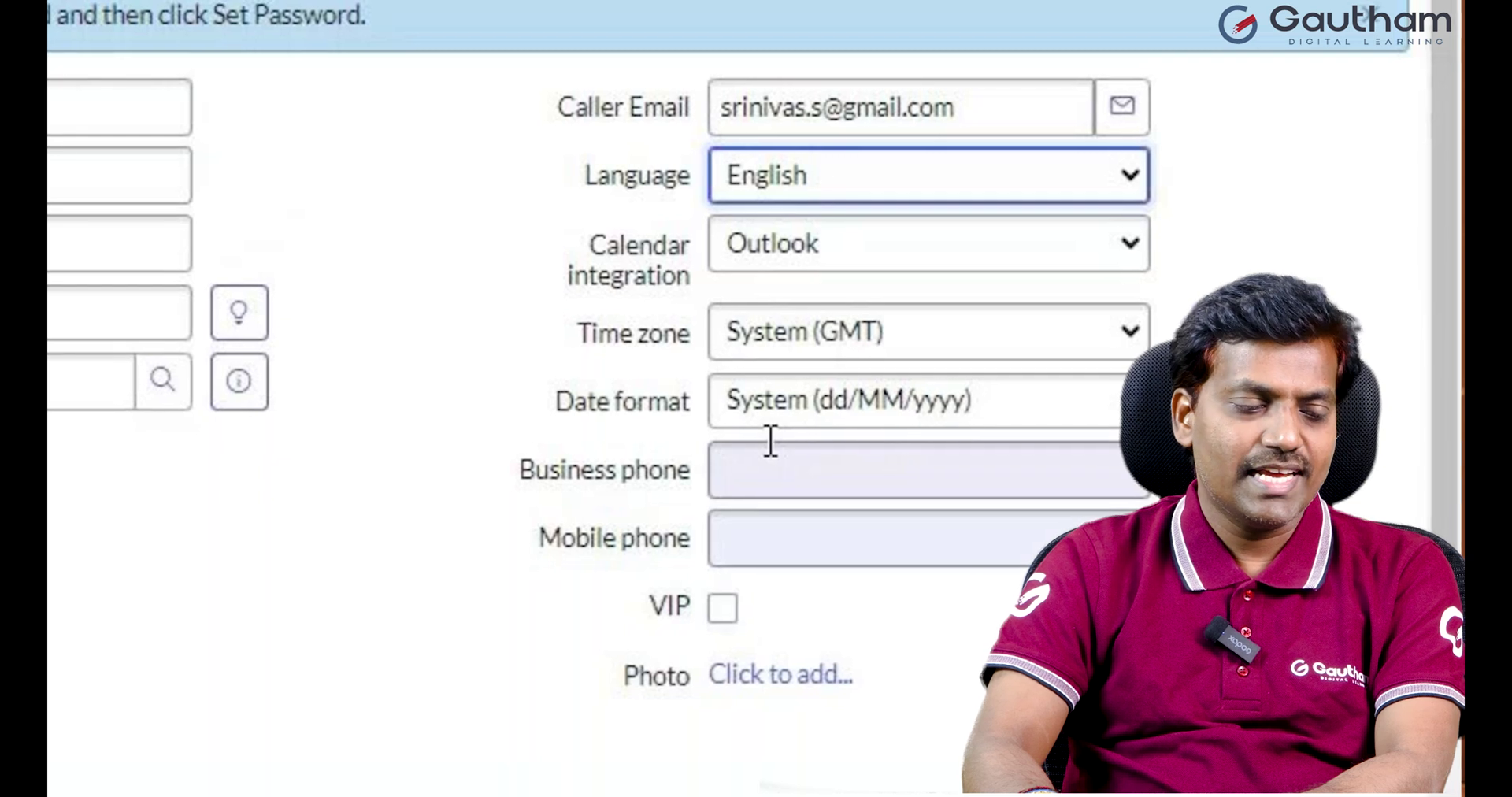
scroll(438, 588, "down", 3)
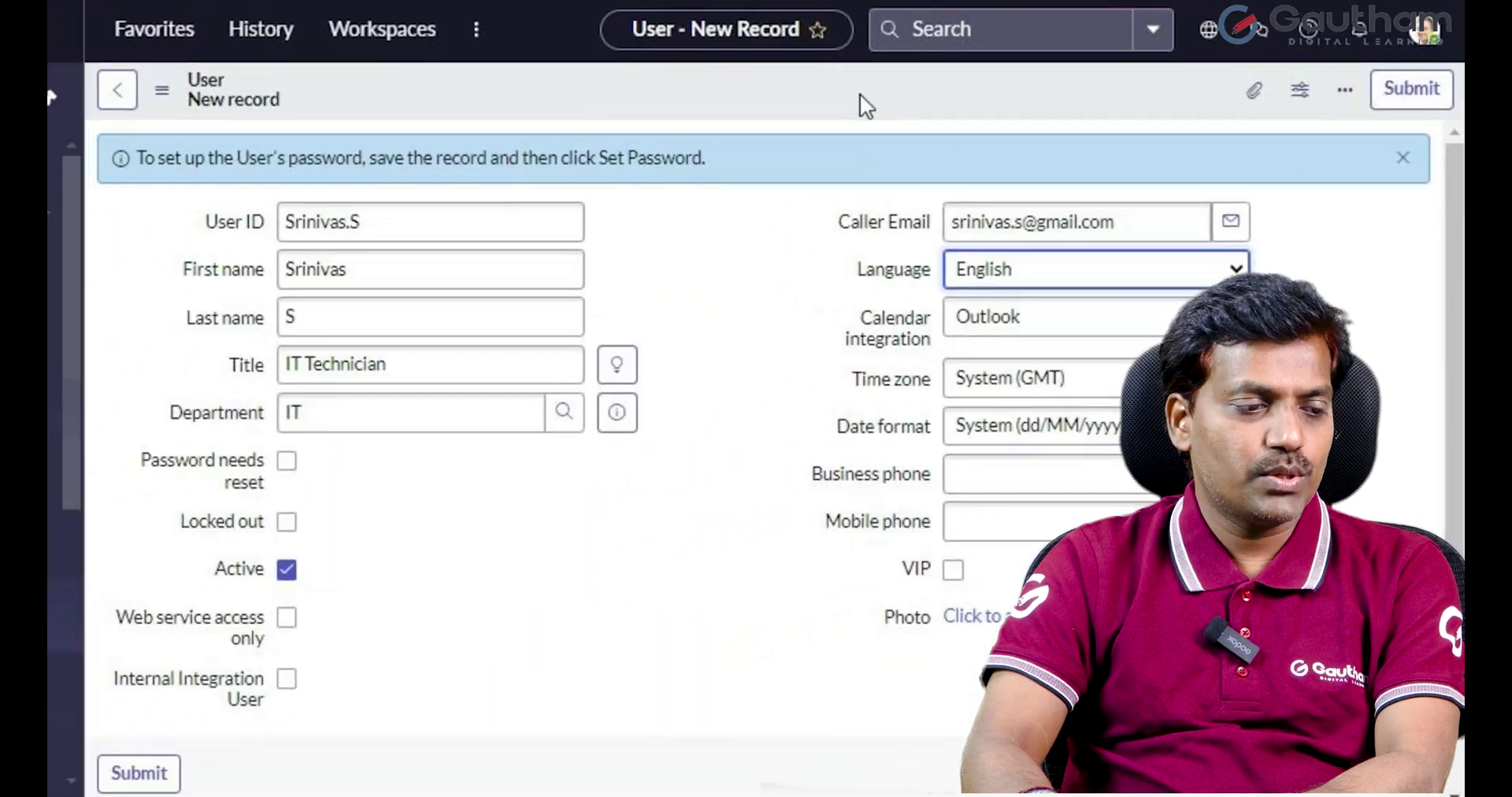
right_click(1002, 162)
left_click(1062, 180)
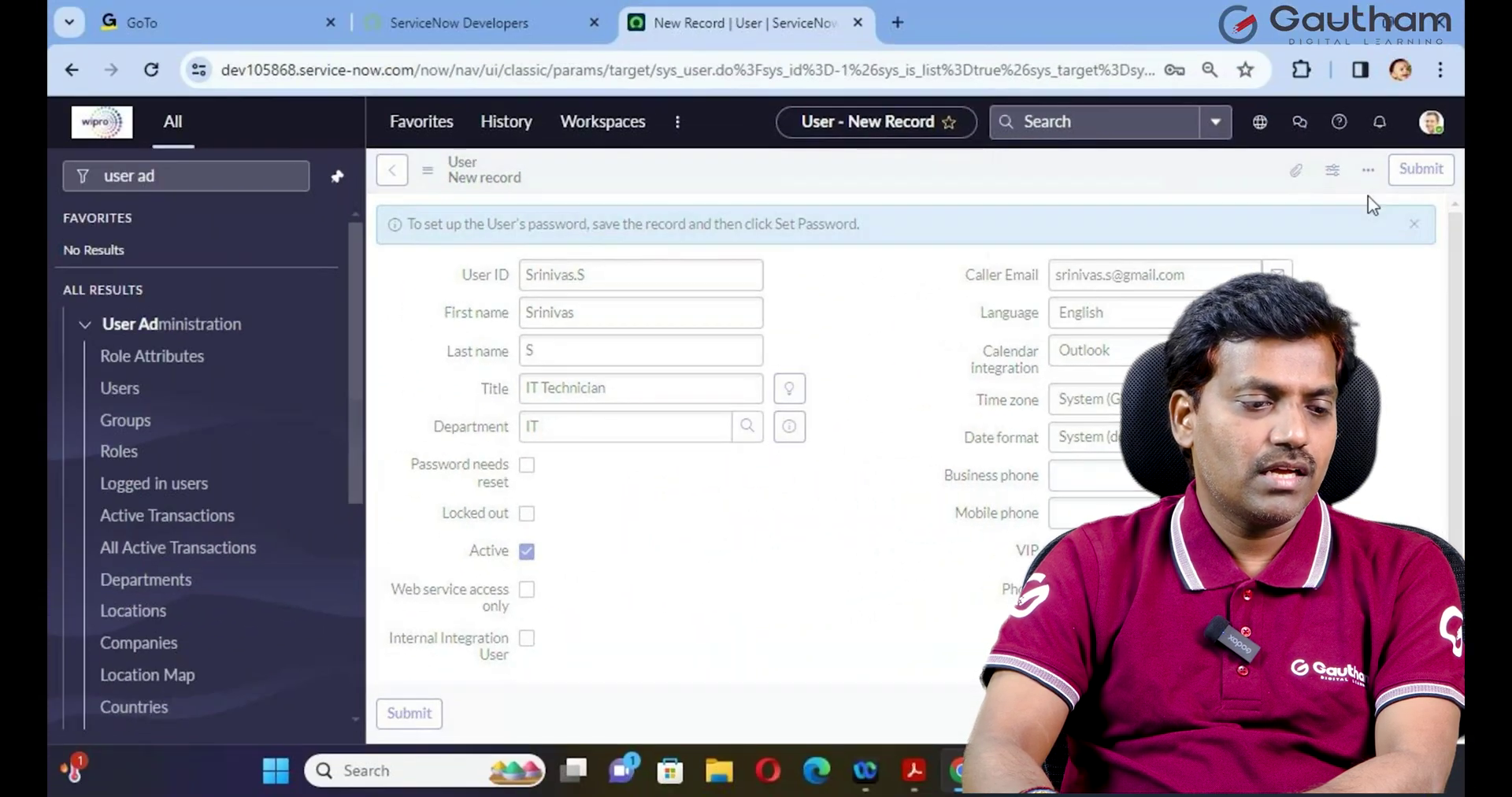
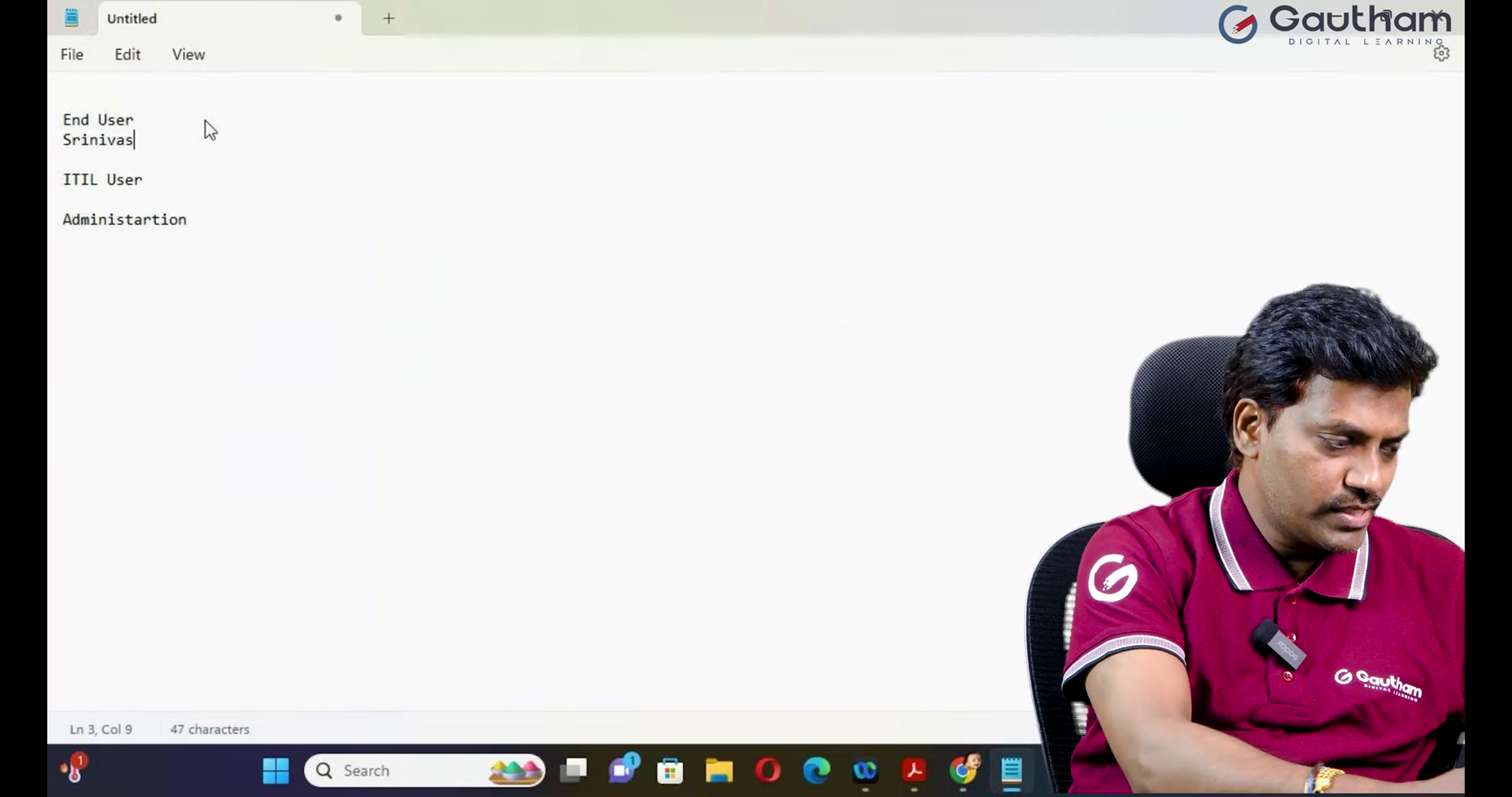
Under End User in Notepad, type the end user's ID and paste the generated password below it.
key("Return")
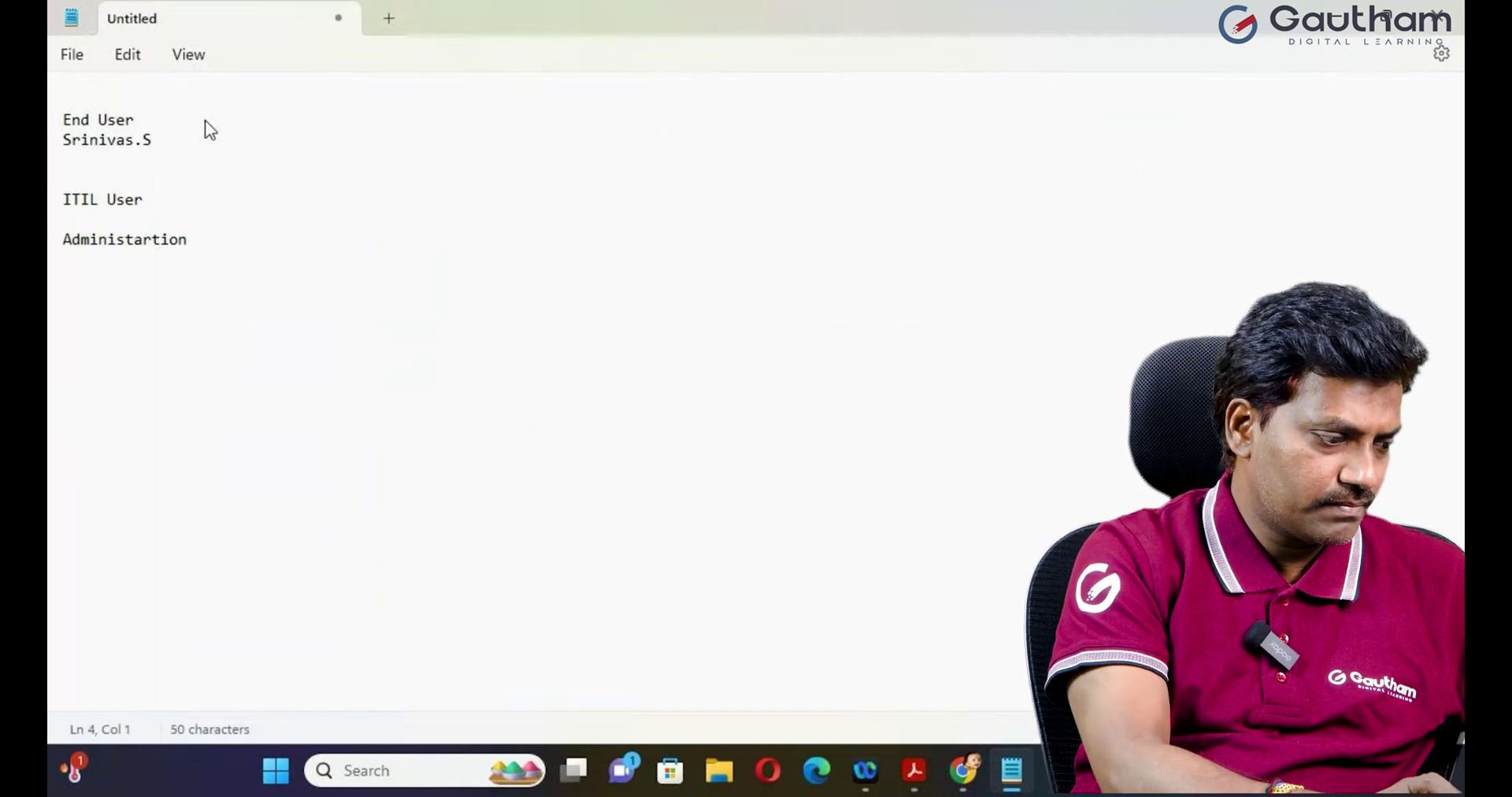
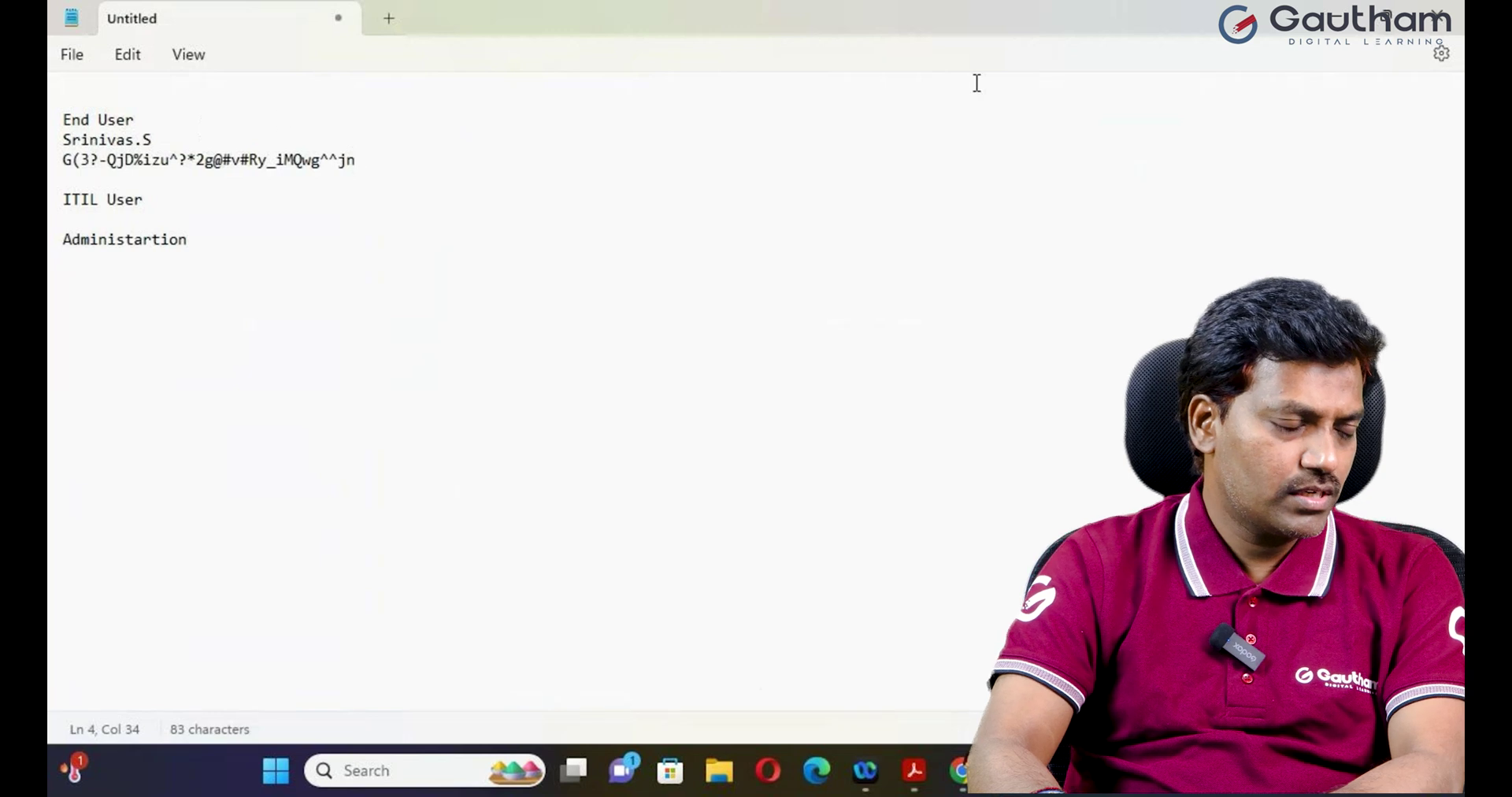
key("alt+Tab")
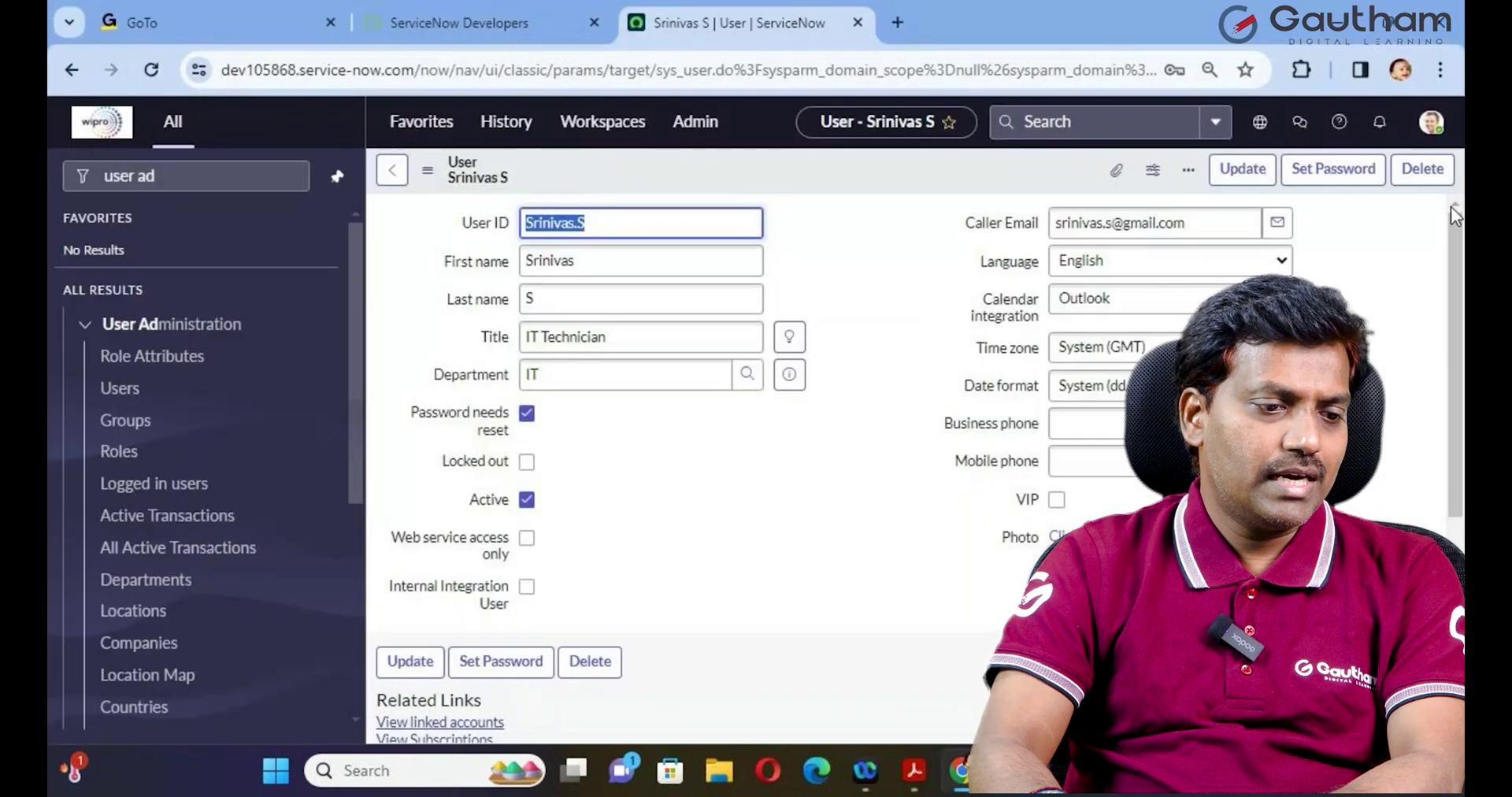
Save the user record and log out of the administrator session.
right_click(925, 171)
left_click(924, 172)
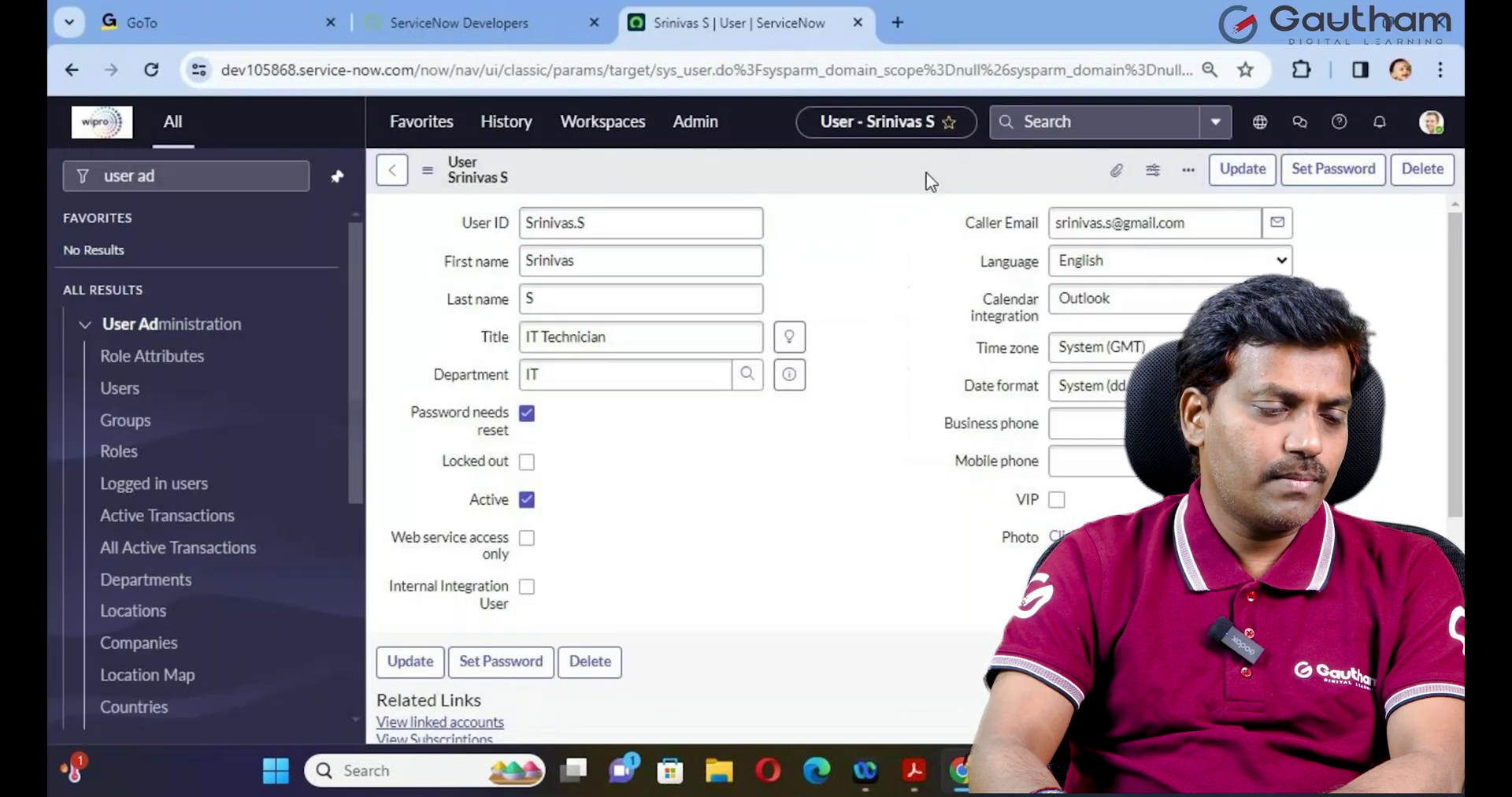
left_click(1431, 123)
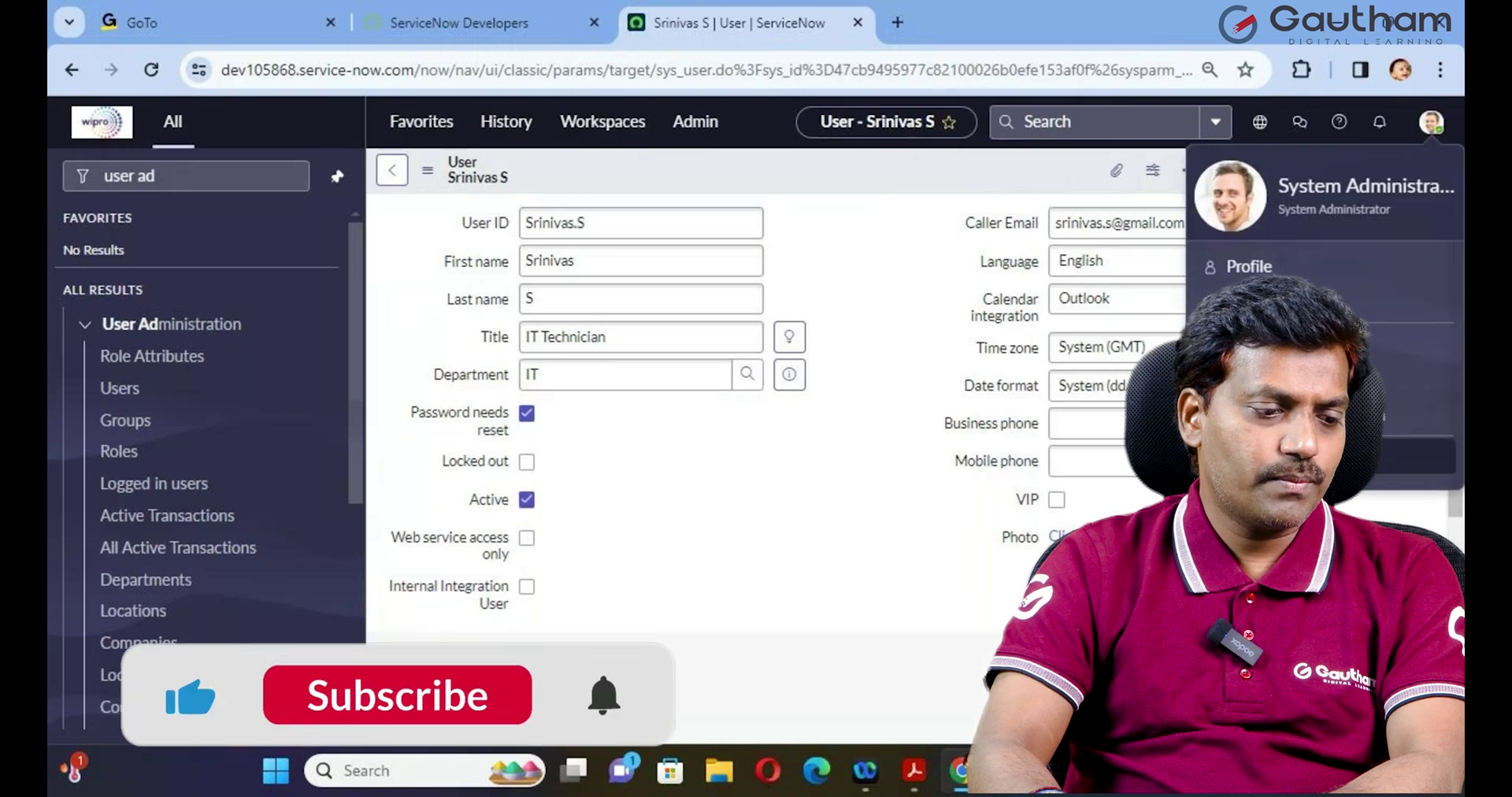
left_click(1331, 455)
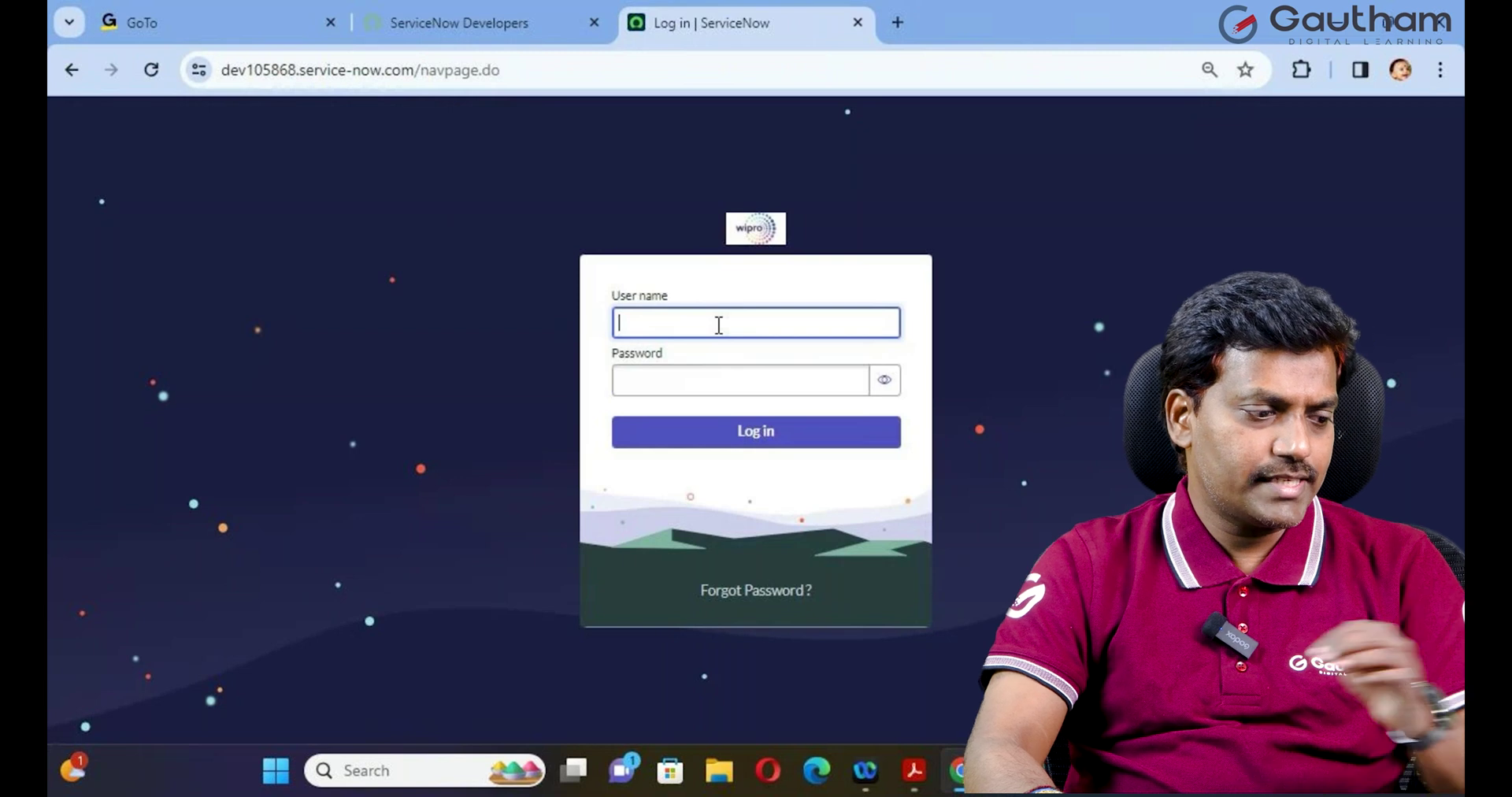
Sign in with the new end user's ID and generated password.
type("Srinivas.")
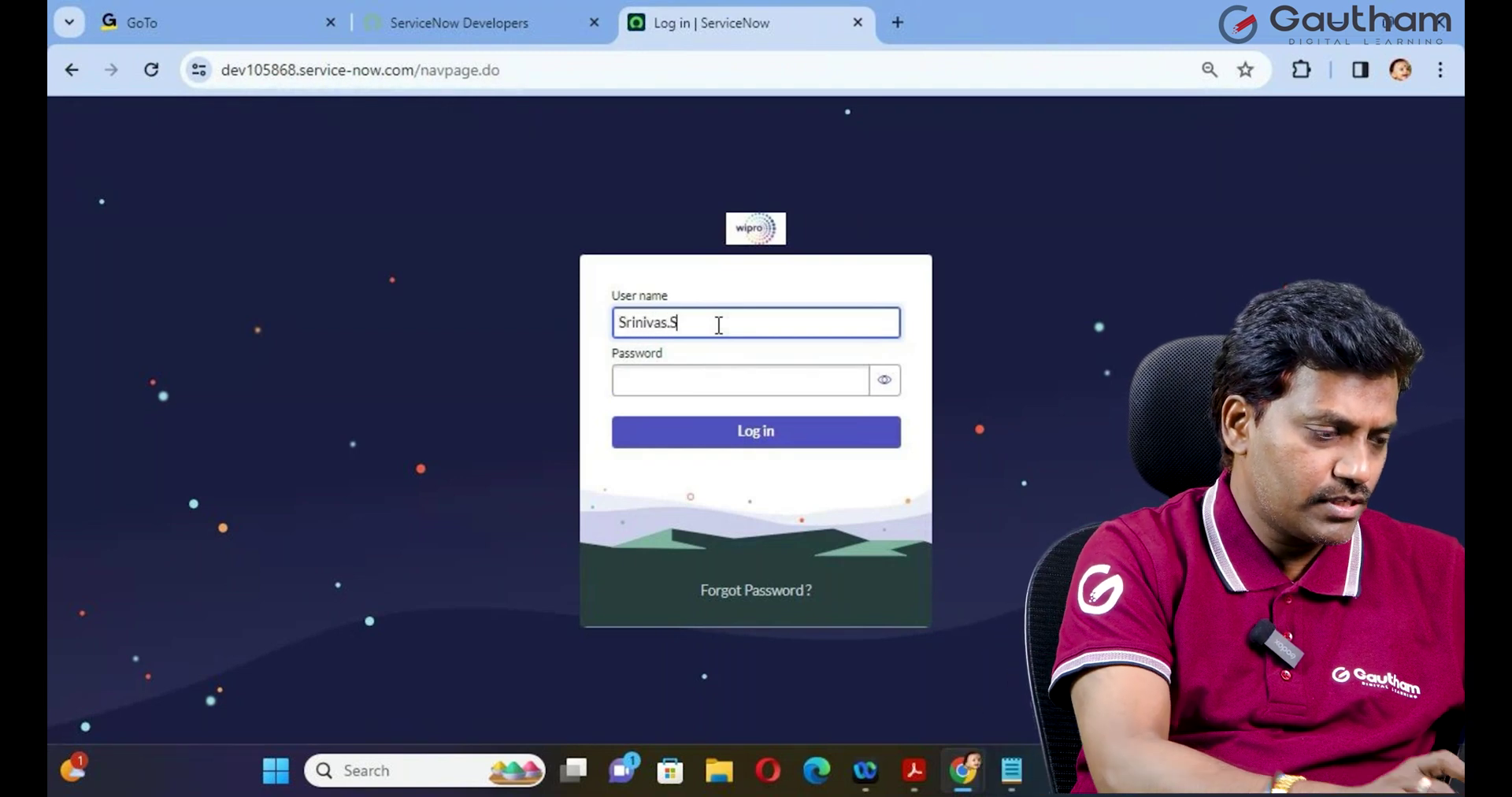
type("S")
left_click(719, 383)
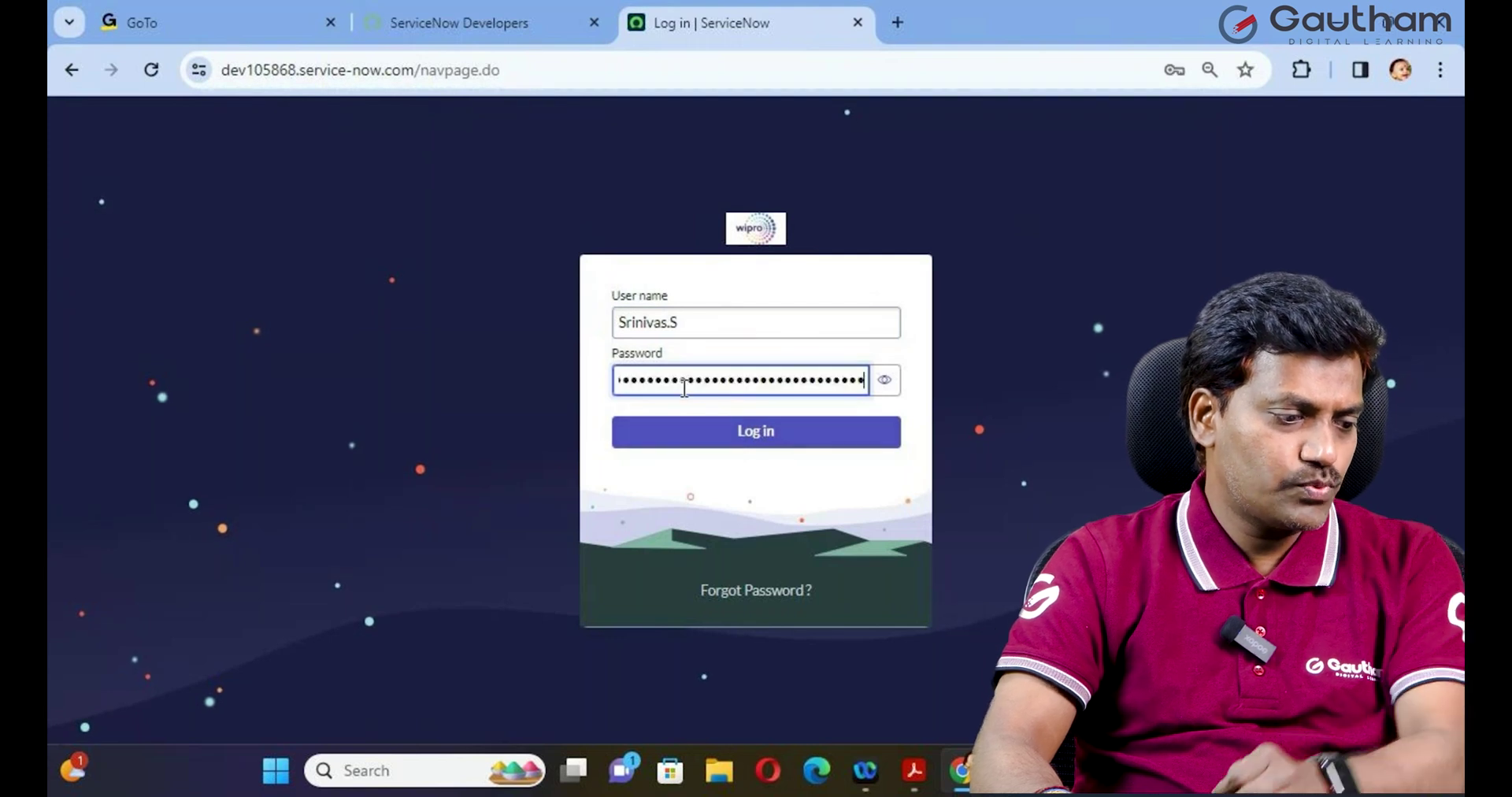
left_click(747, 436)
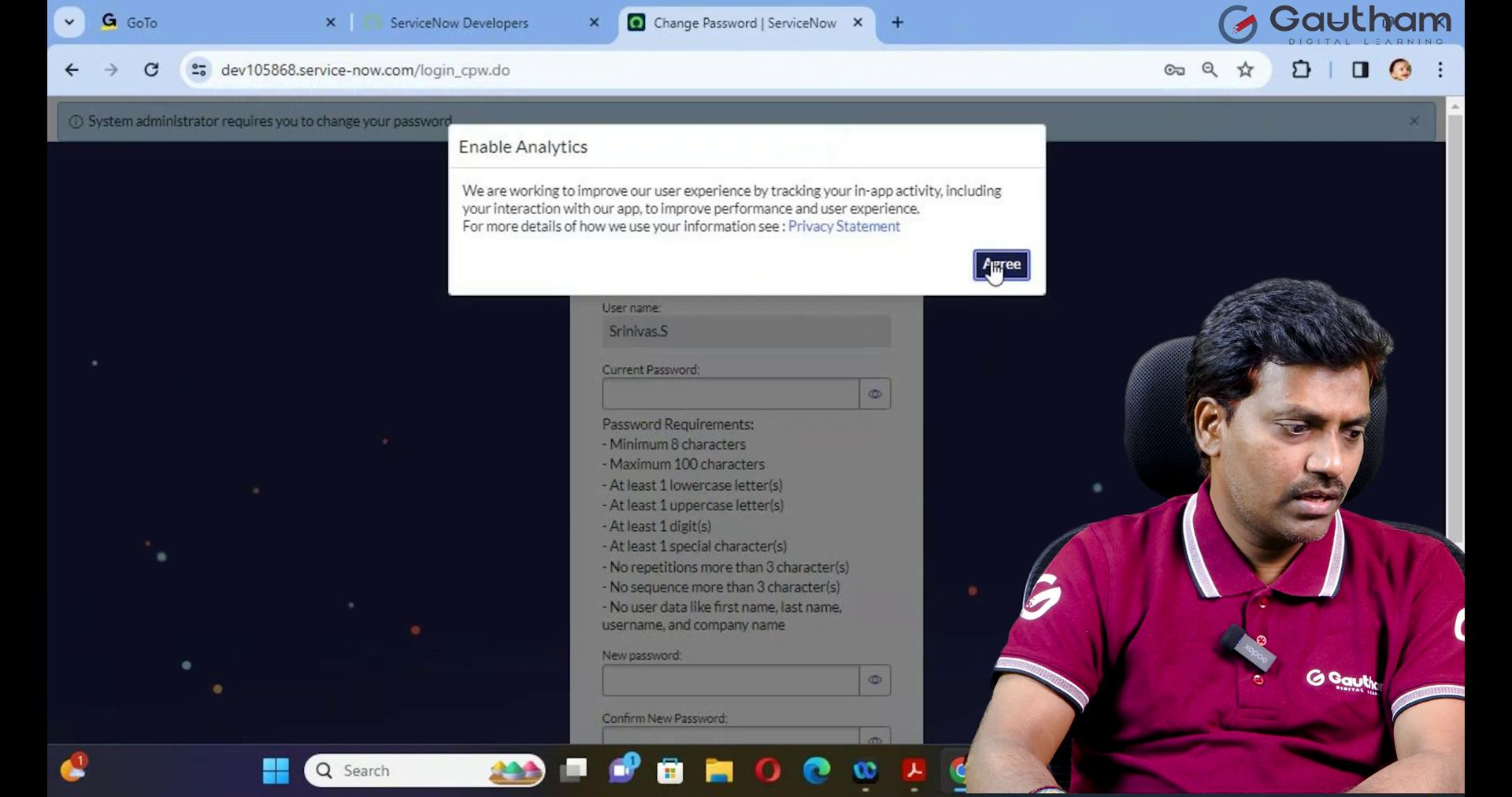
Accept the analytics notice and paste the generated password as the current password.
left_click(994, 268)
left_click(699, 390)
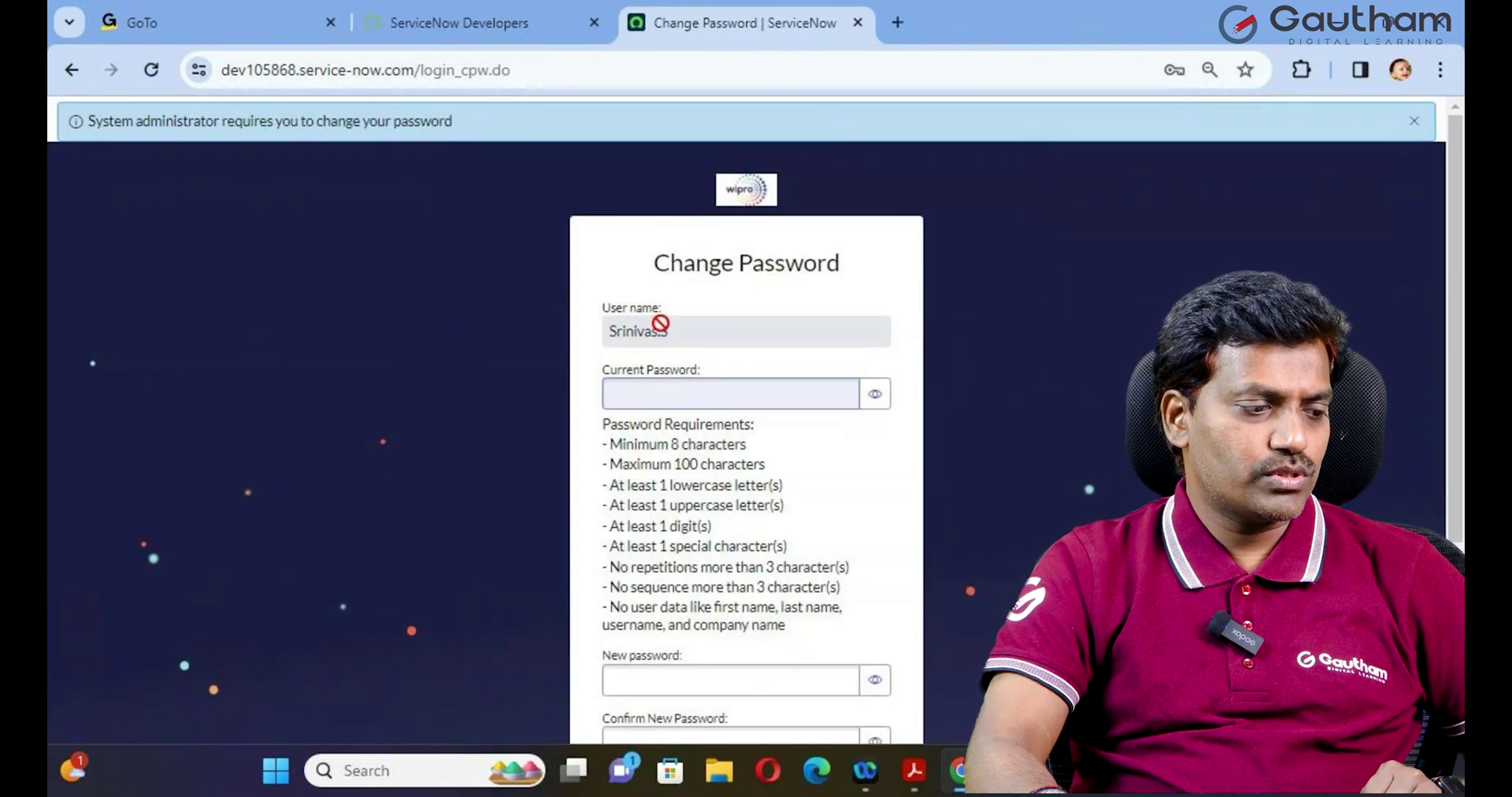
left_click(671, 401)
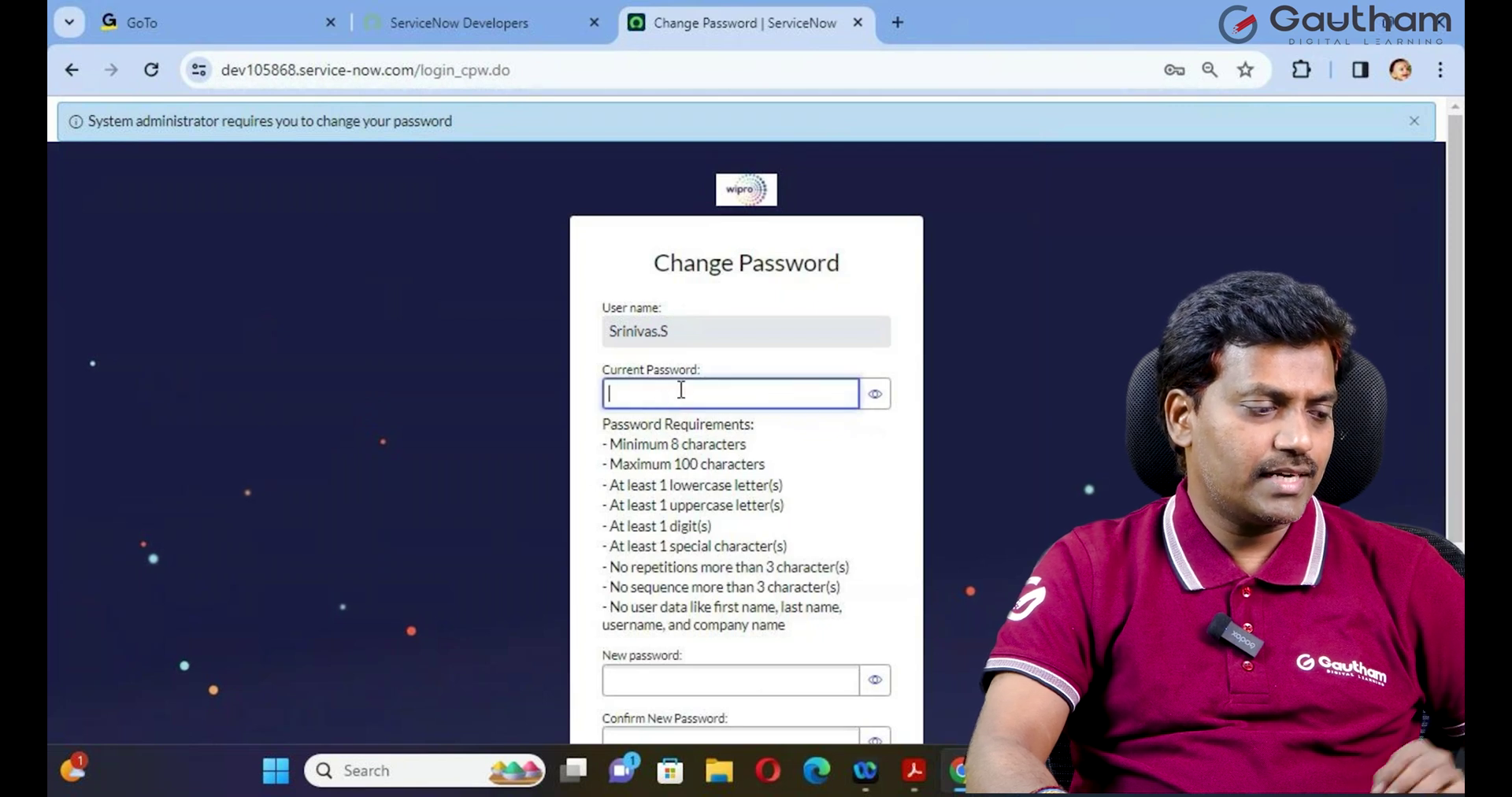
key("ctrl+v")
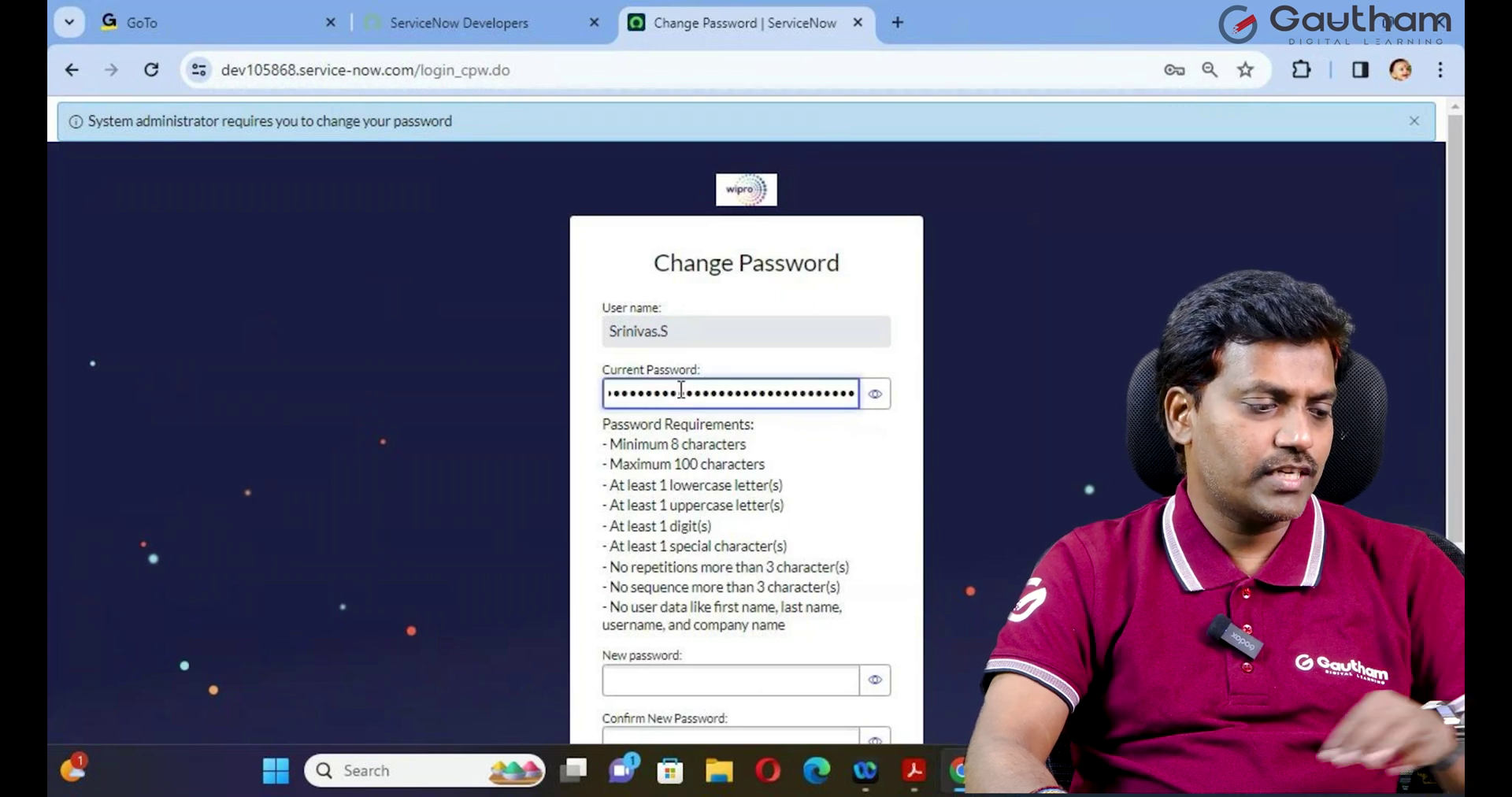
key("alt+Tab")
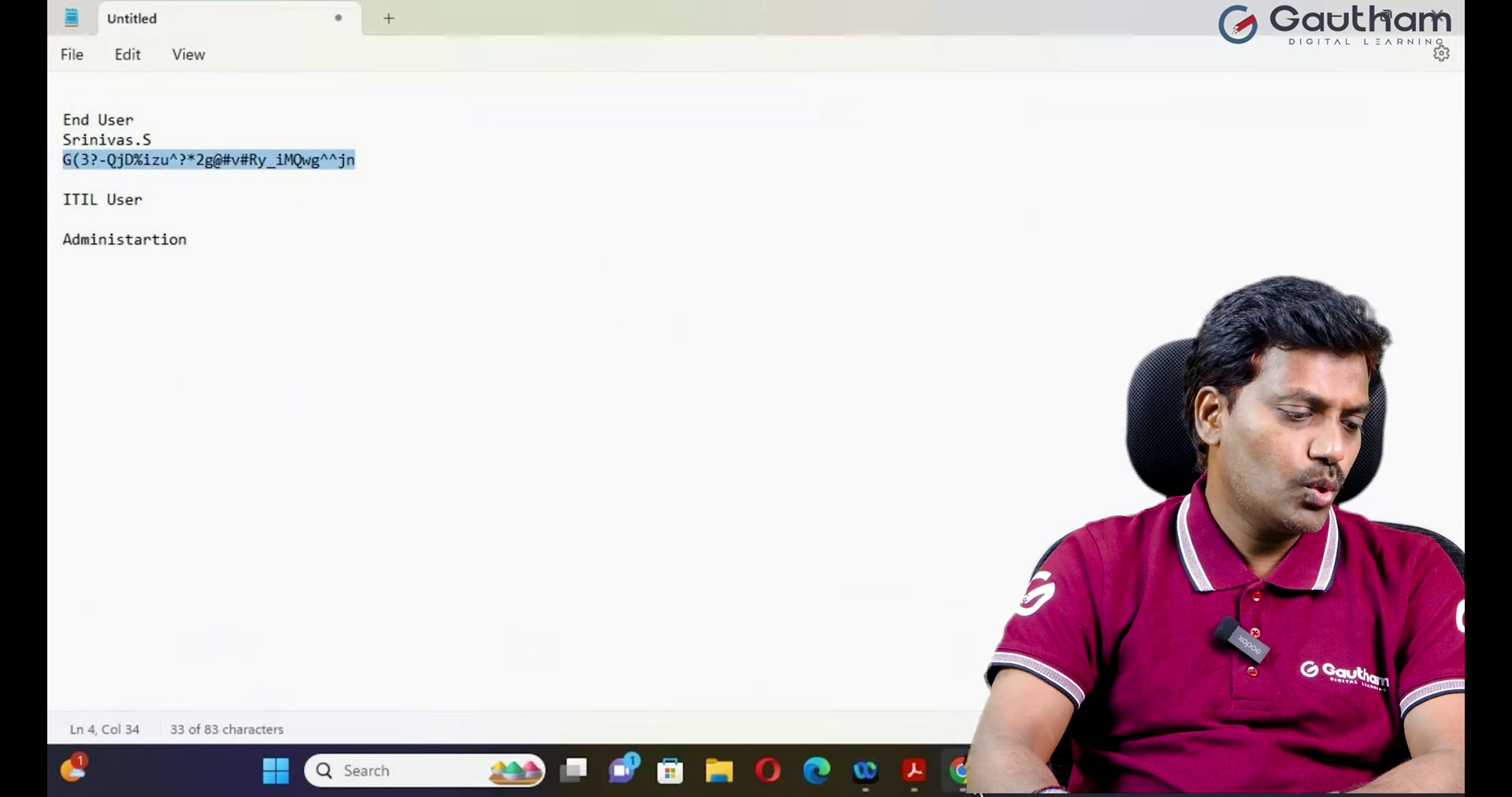
mouse_move(959, 772)
left_click(768, 682)
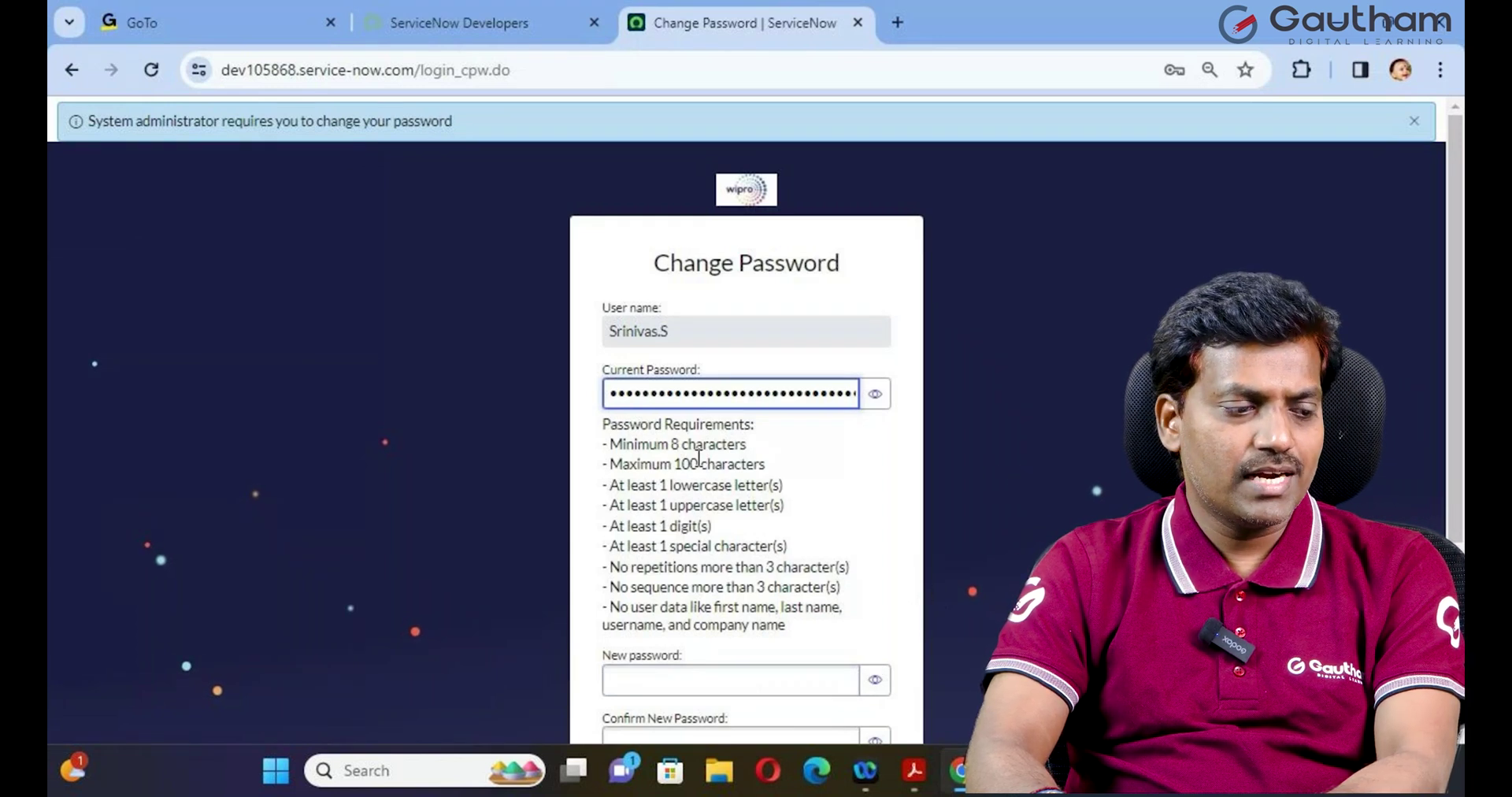
Enter and confirm the new password, then submit the password change.
scroll(924, 481, "down", 3)
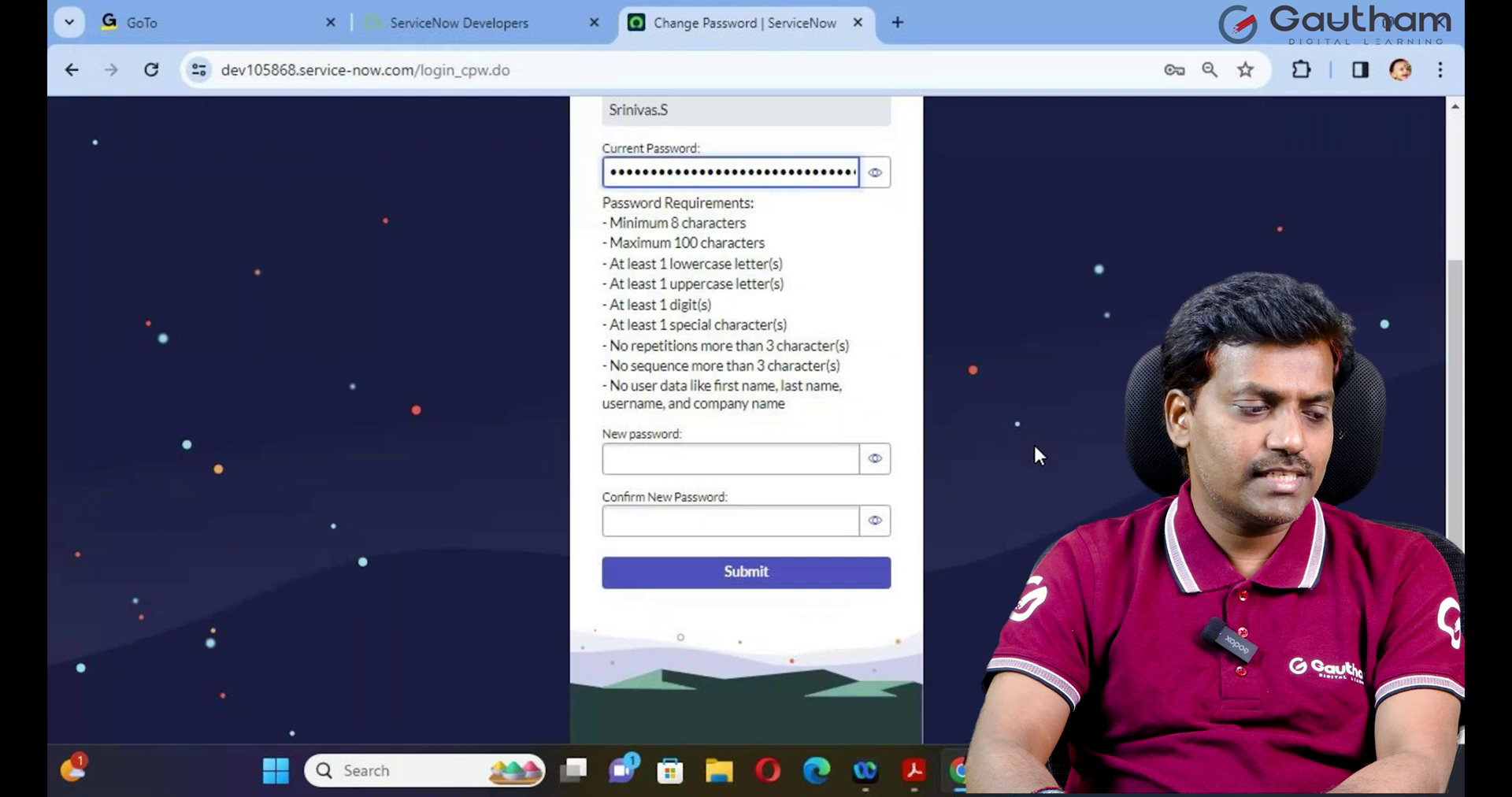
left_click(775, 464)
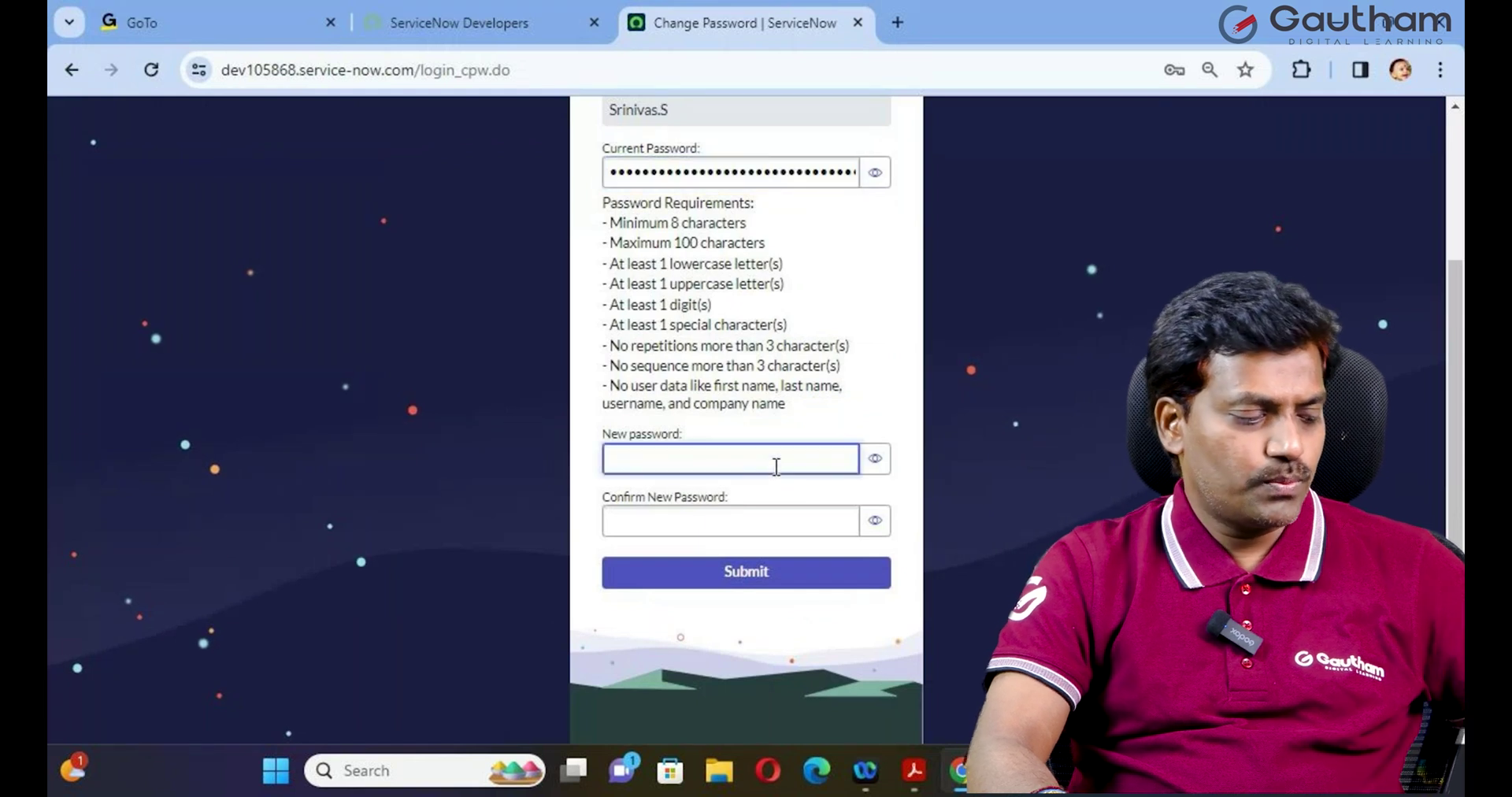
type("•••••••••")
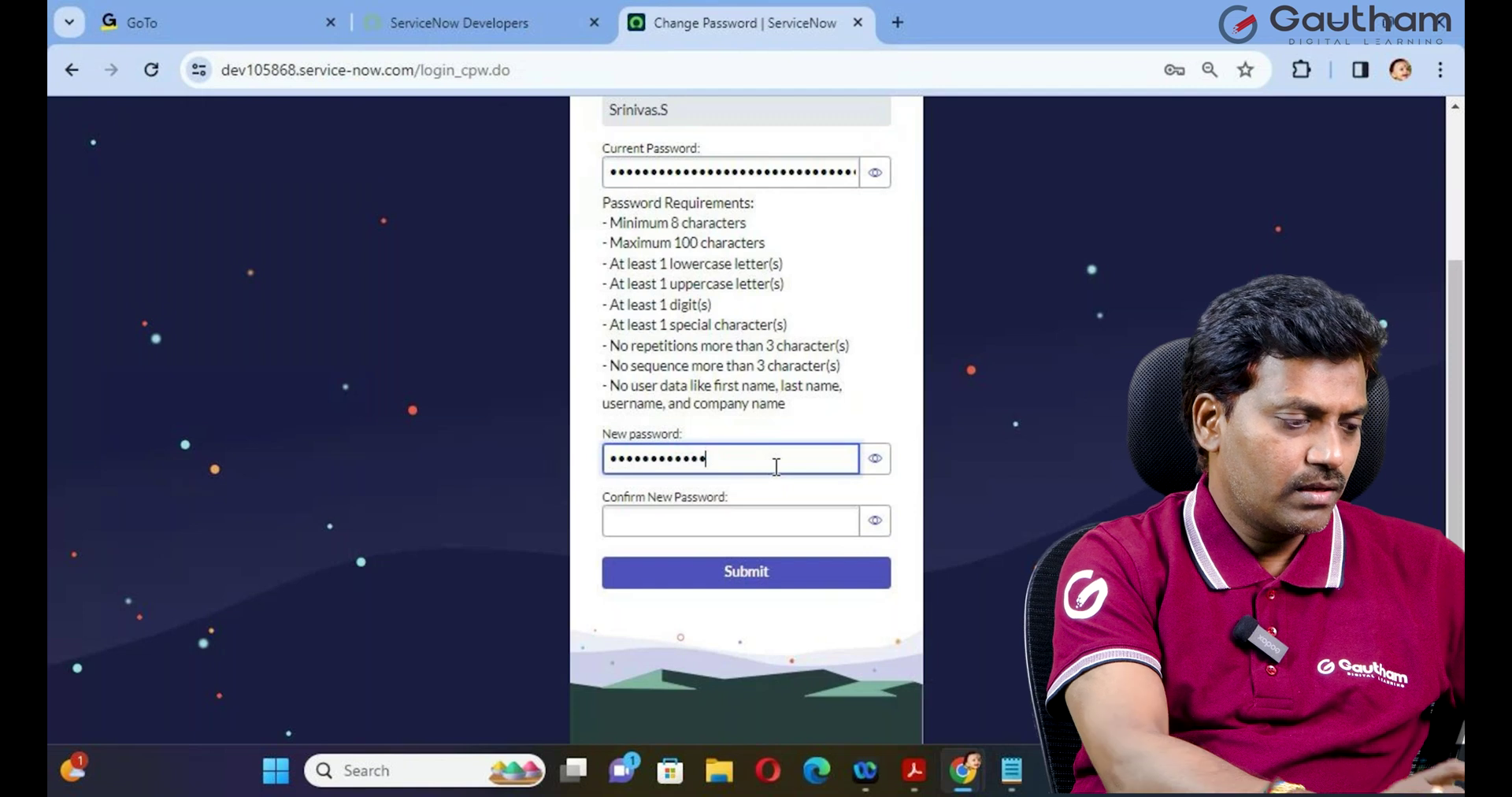
left_click(753, 512)
type("••••")
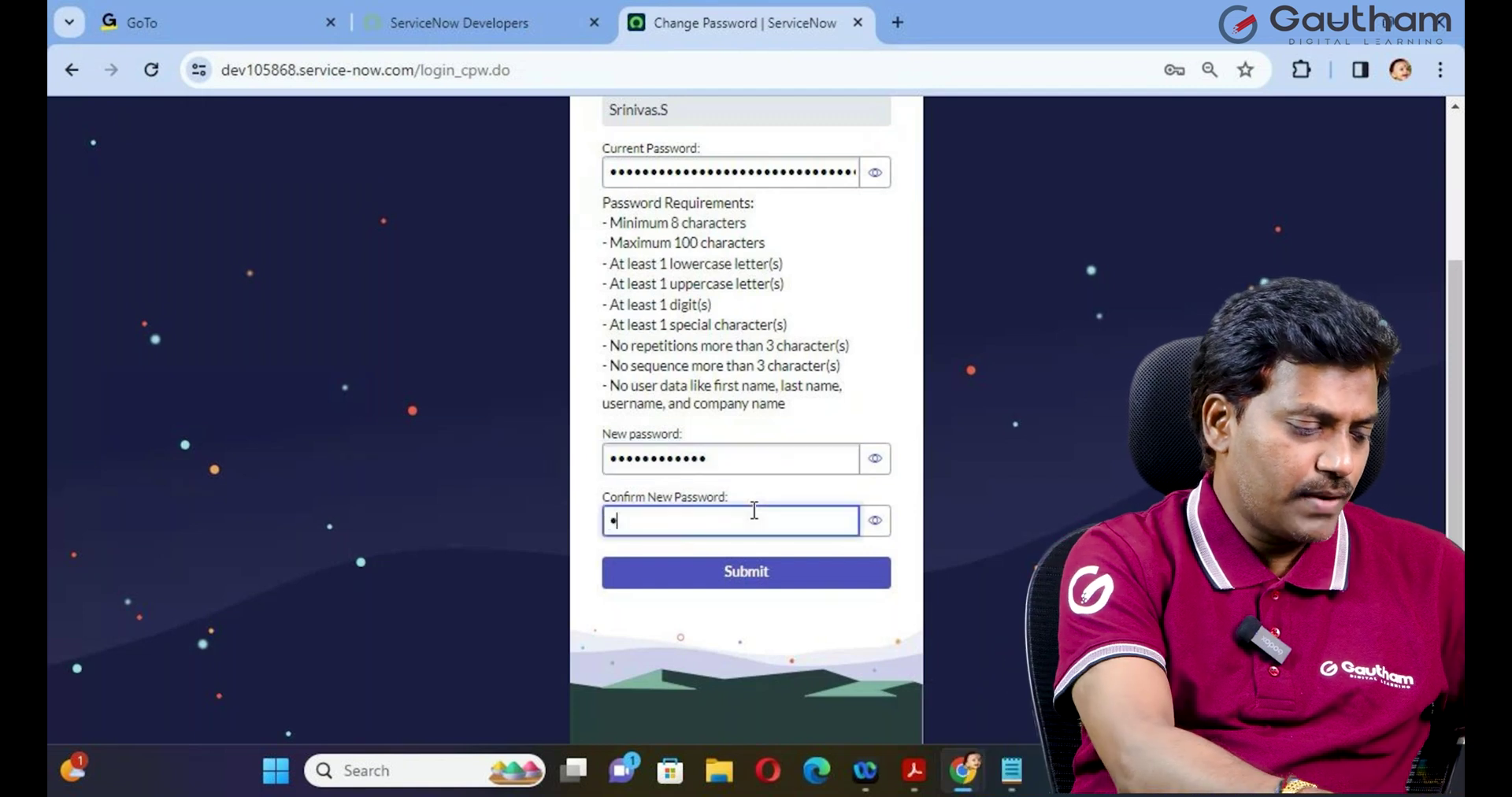
type("••••")
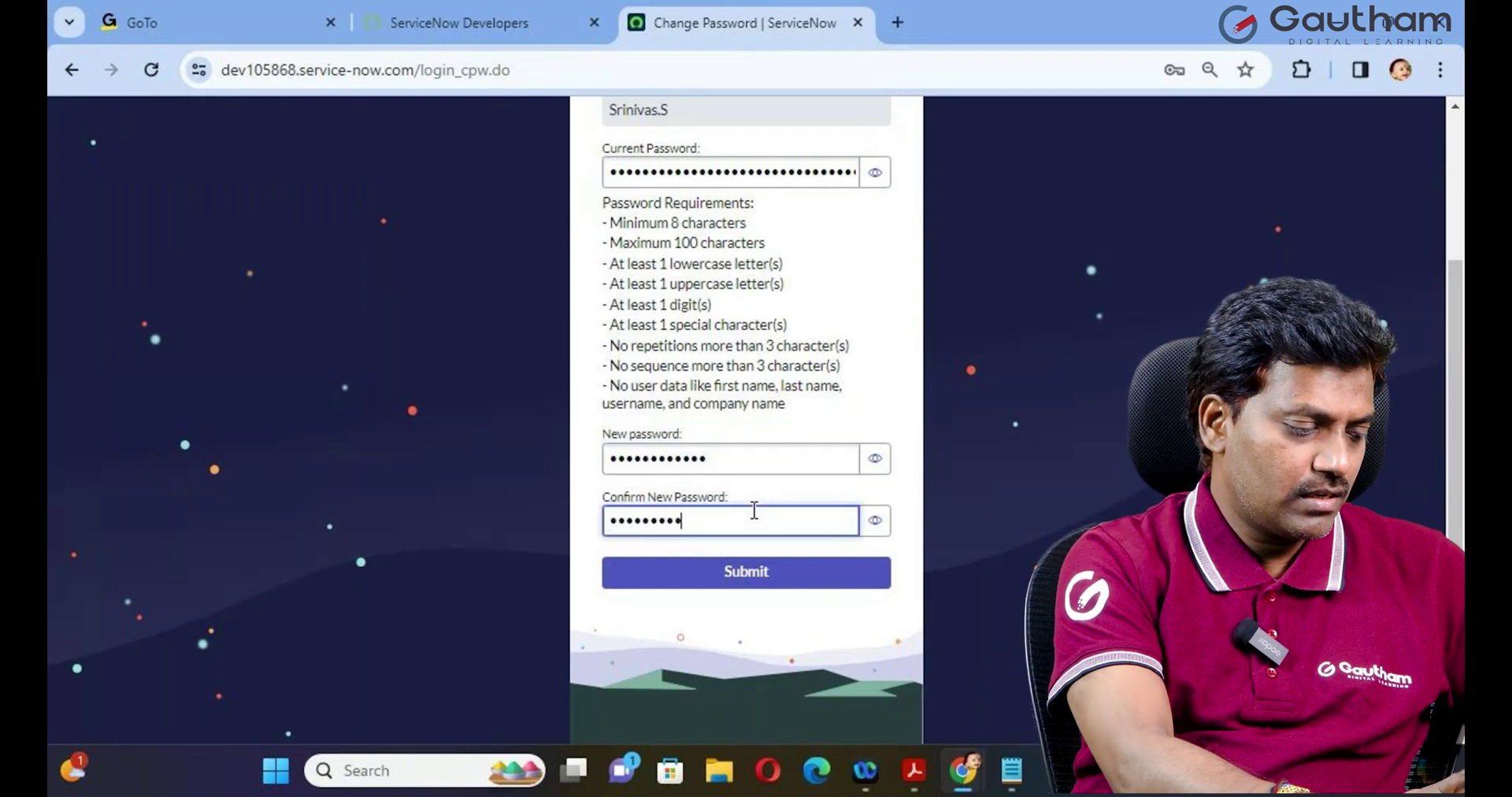
key("Return")
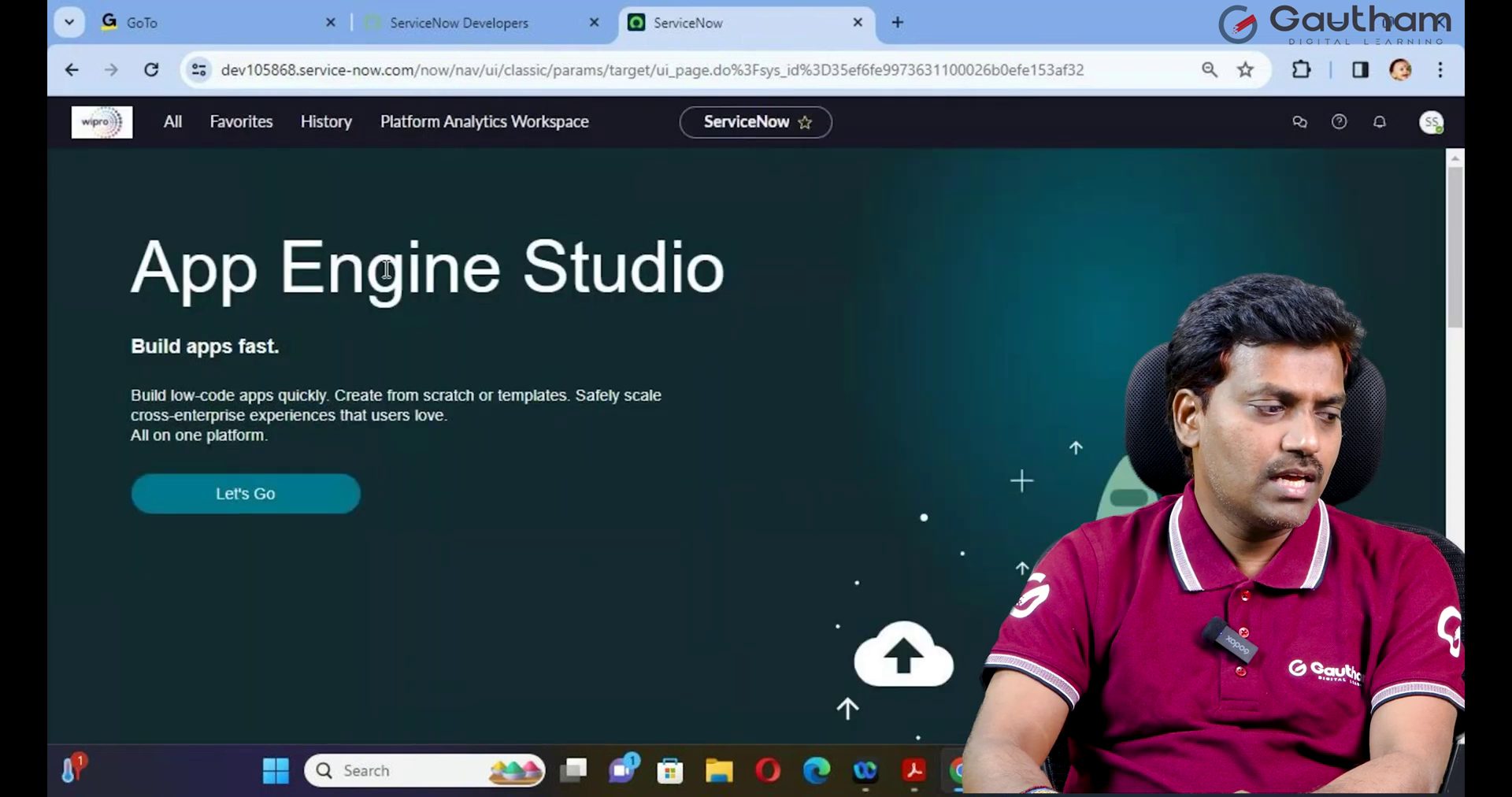
Close the tour, pin the application navigator, and leave Self-Service collapsed.
left_click(173, 125)
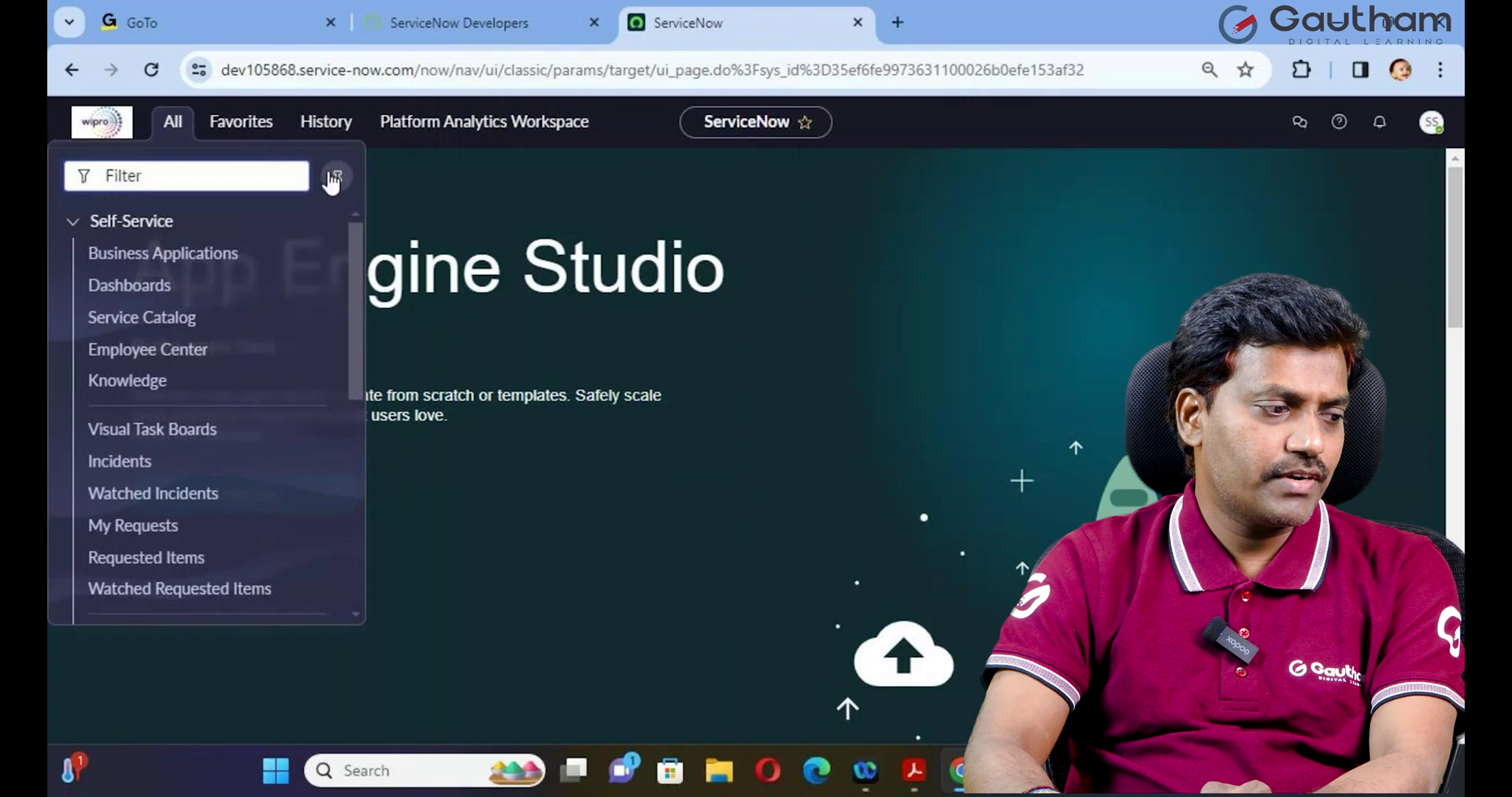
left_click(337, 177)
left_click(73, 222)
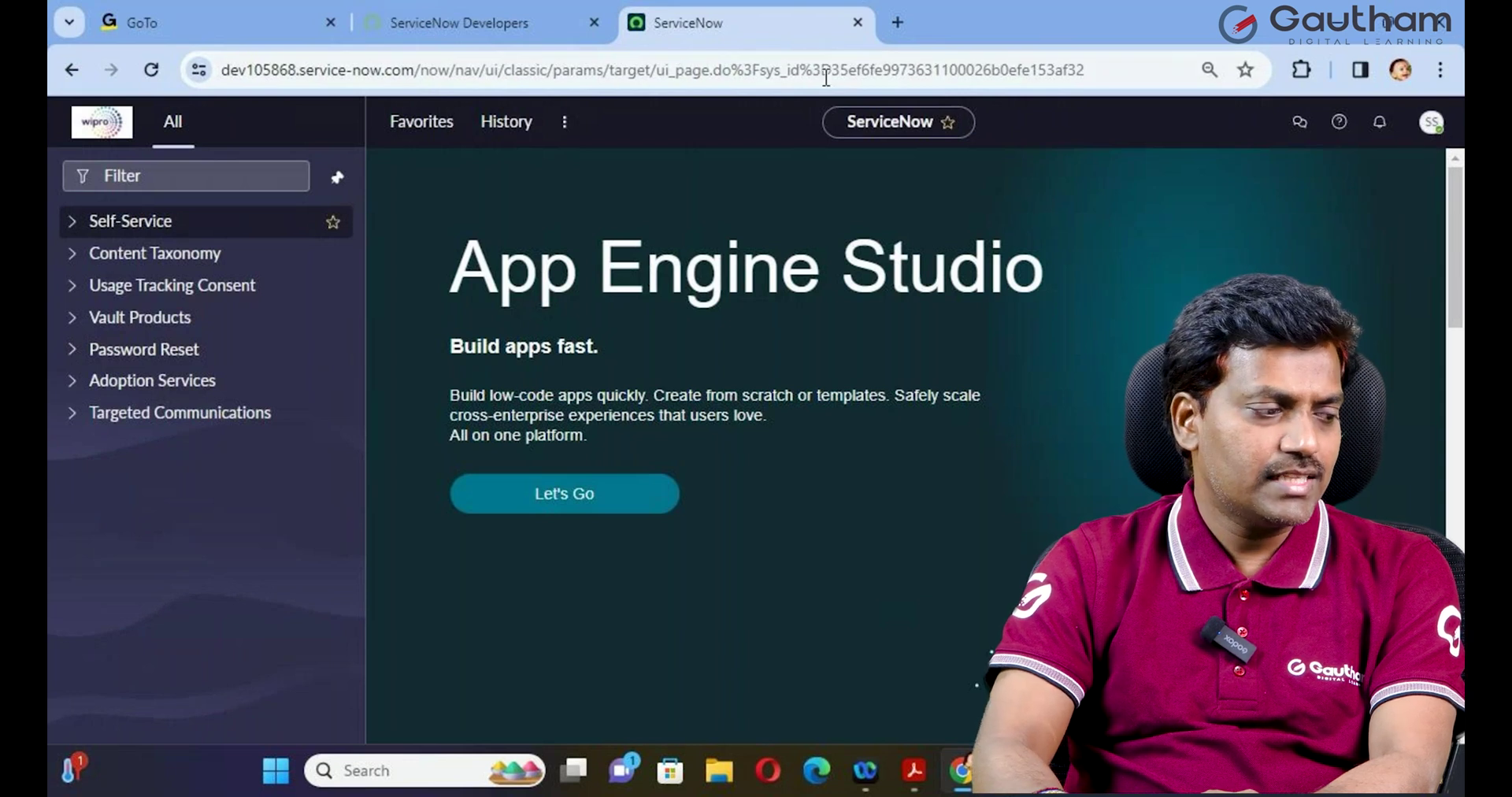
left_click(71, 223)
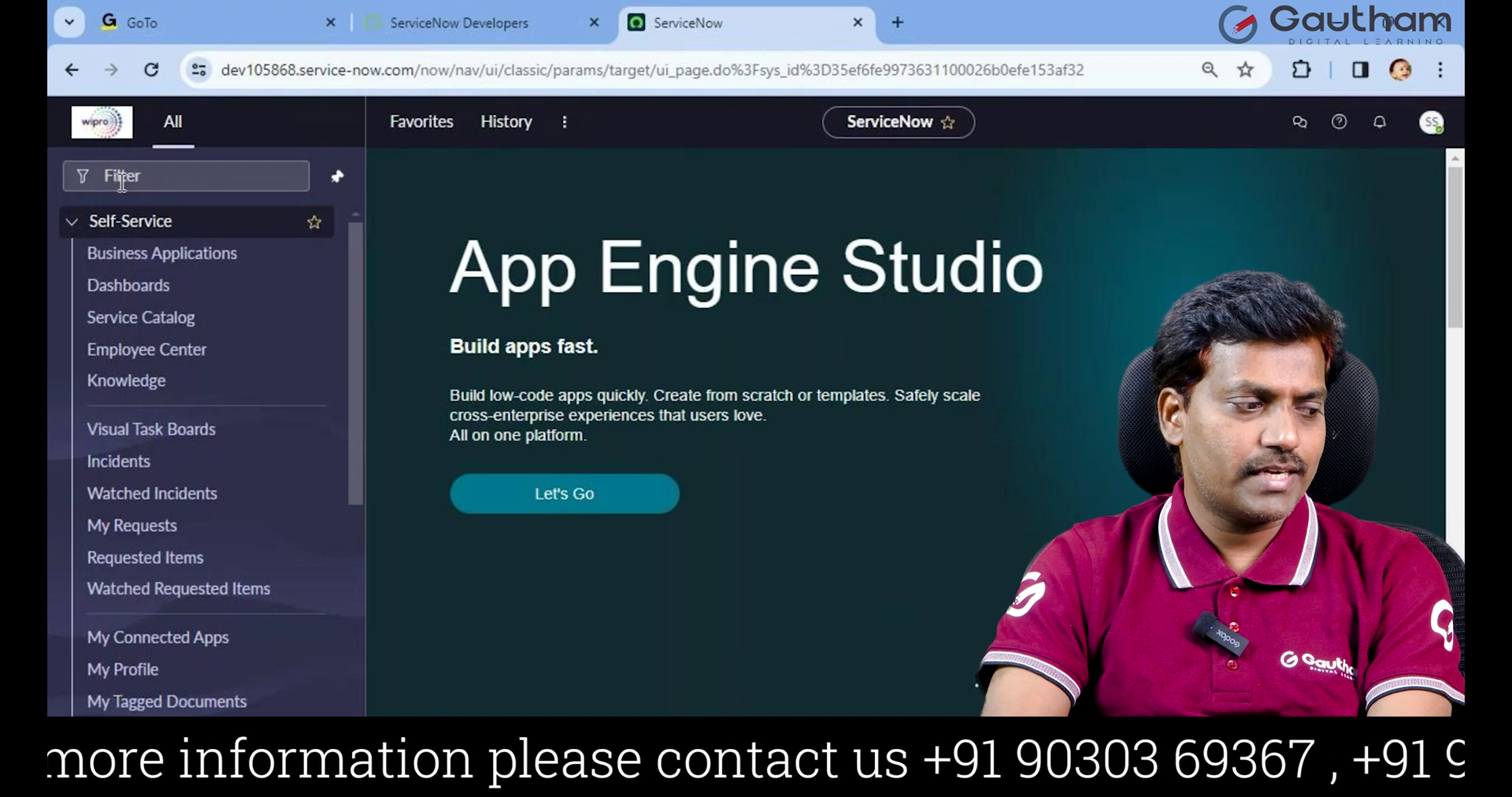
left_click(72, 222)
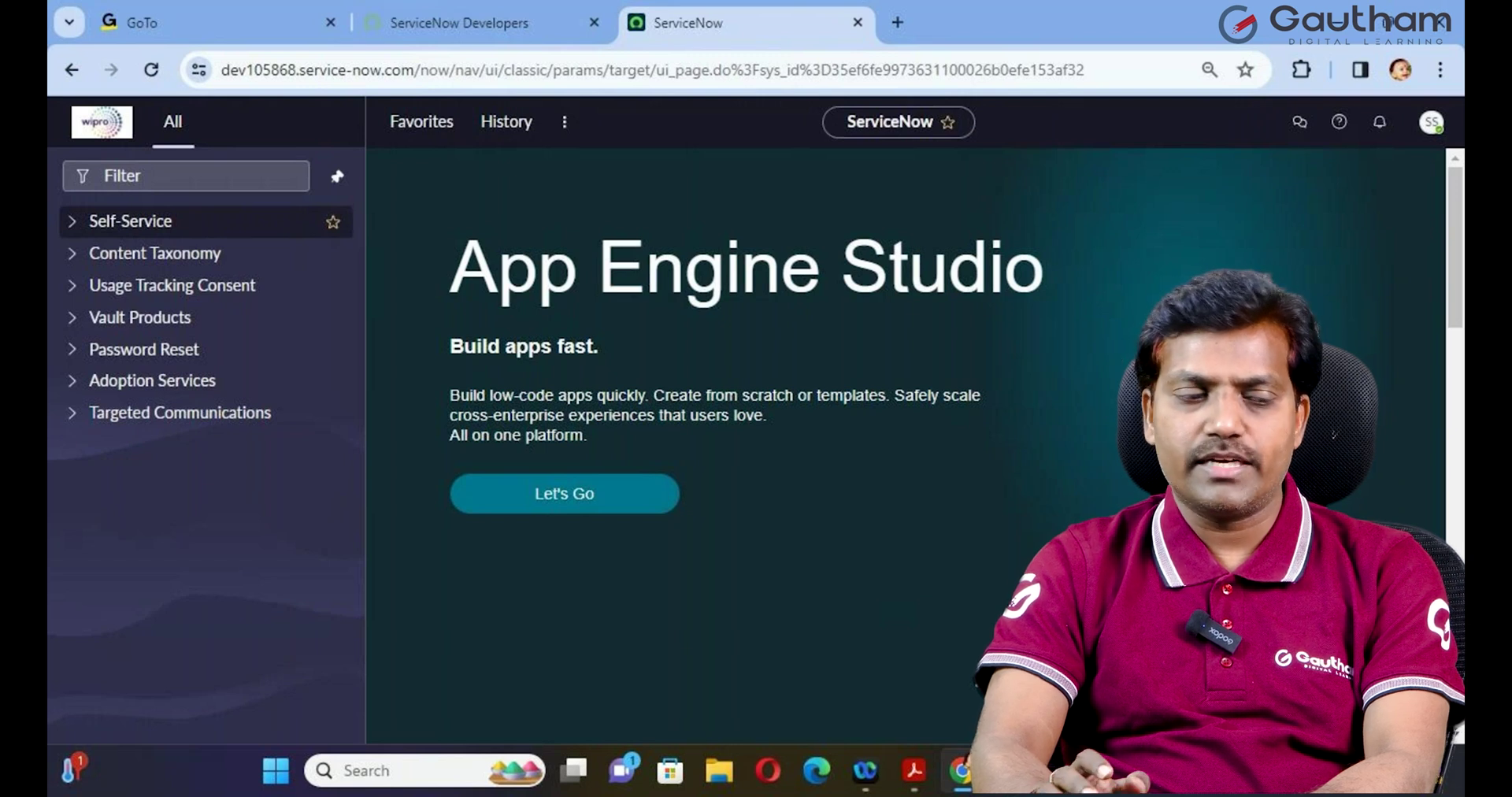
Log out of the end user session and sign back in as admin.
left_click(1432, 121)
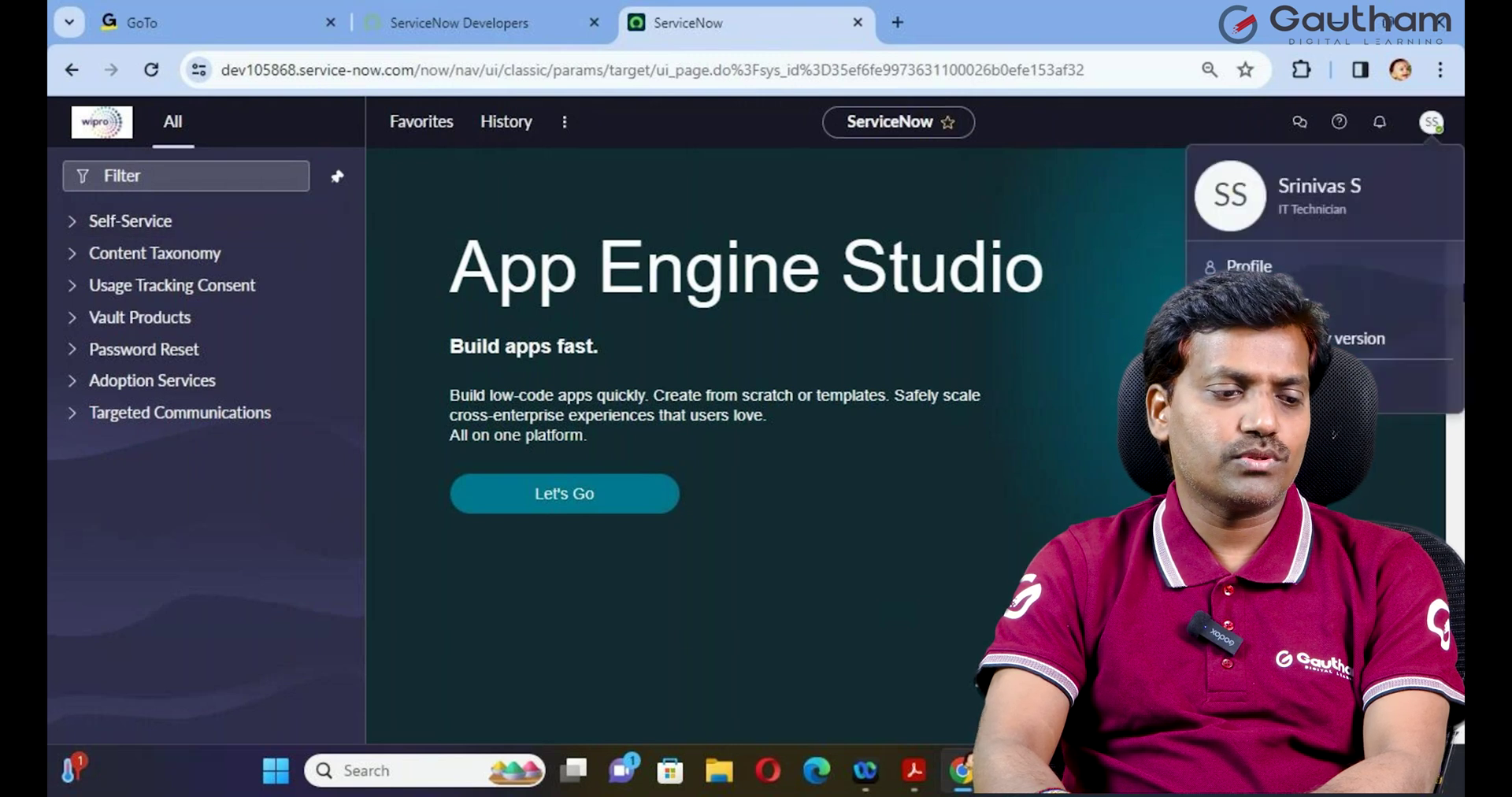
left_click(1323, 378)
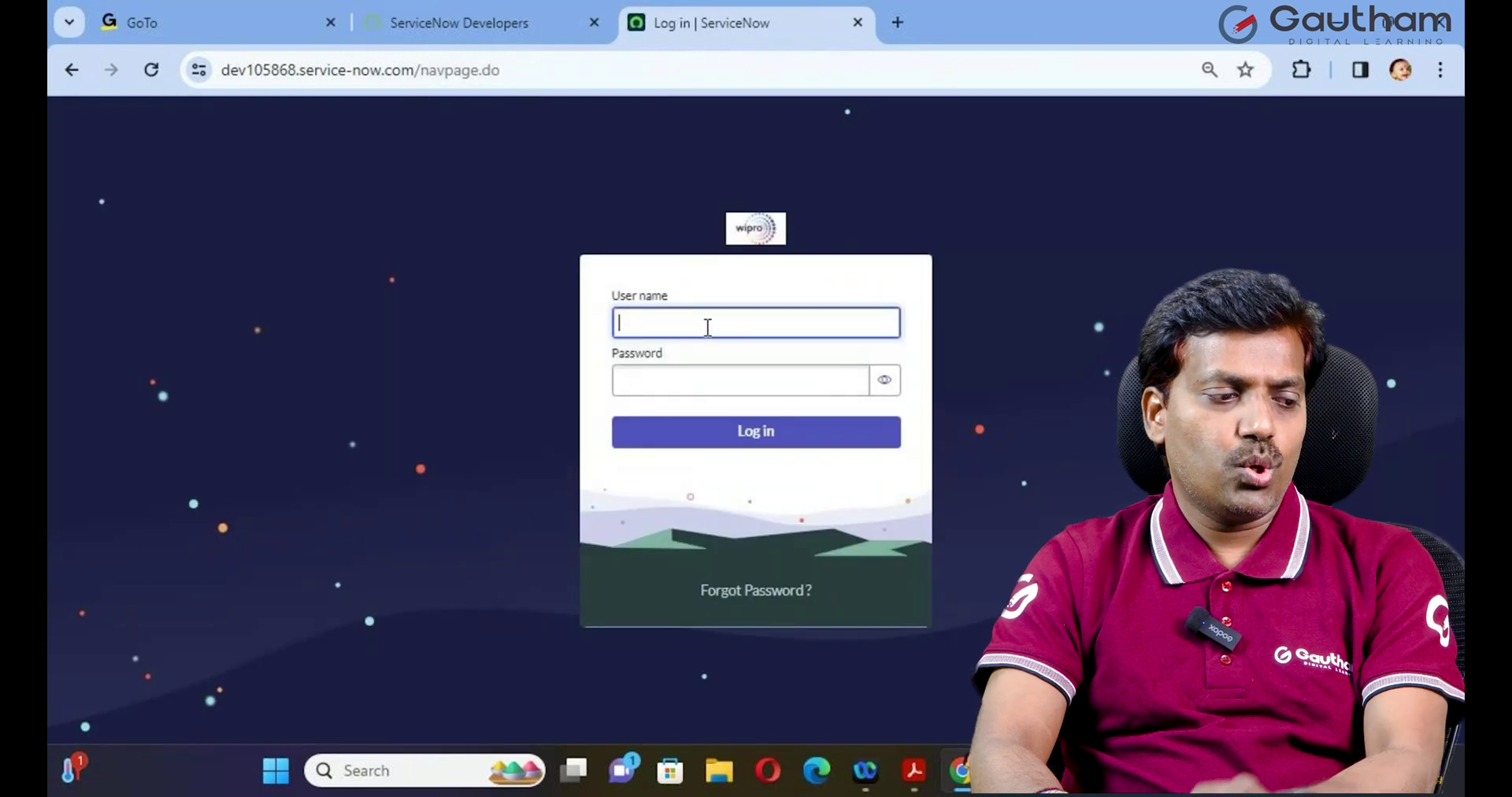
type("admin")
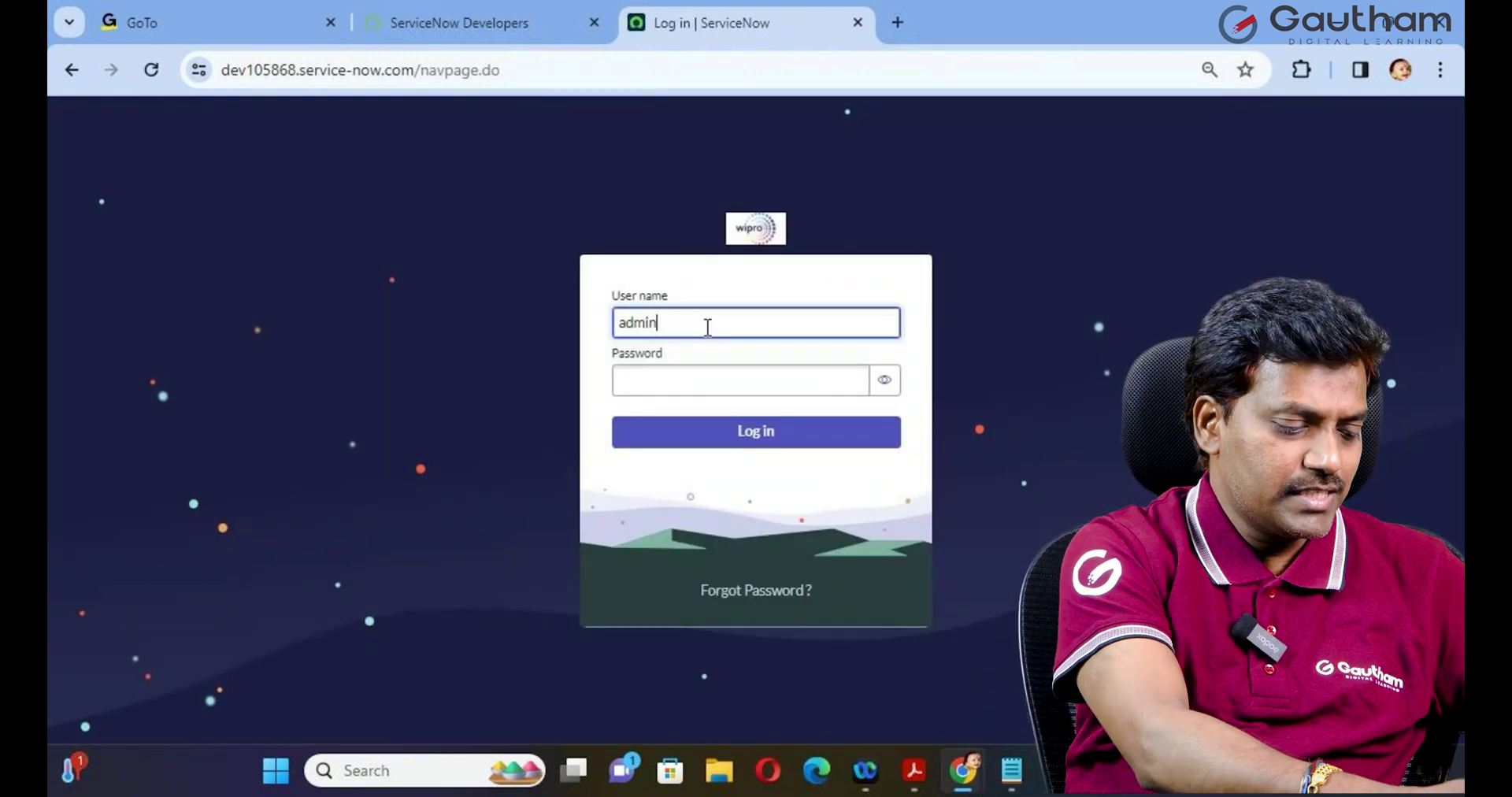
left_click(685, 379)
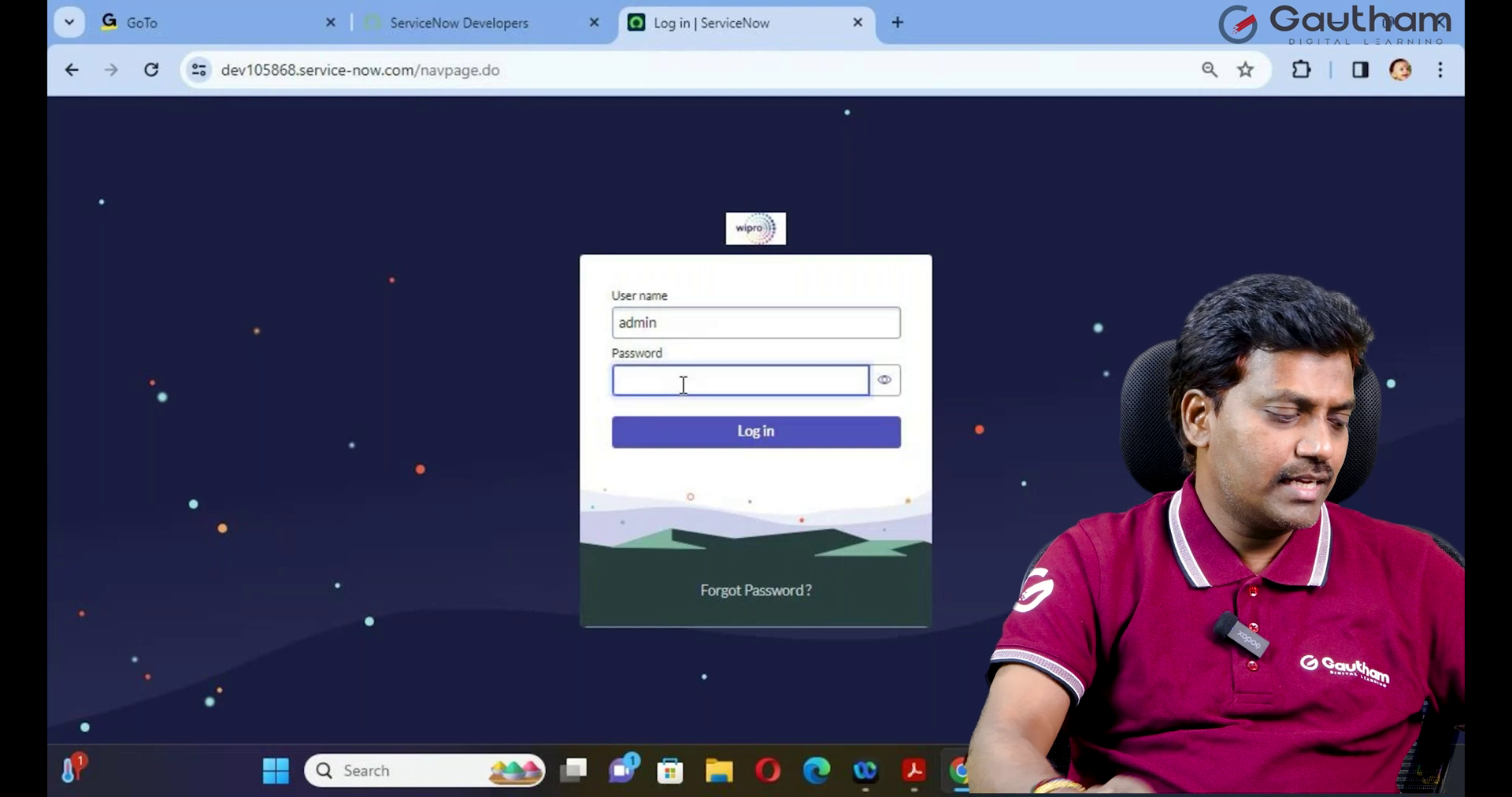
type("•••••••••••")
key("Return")
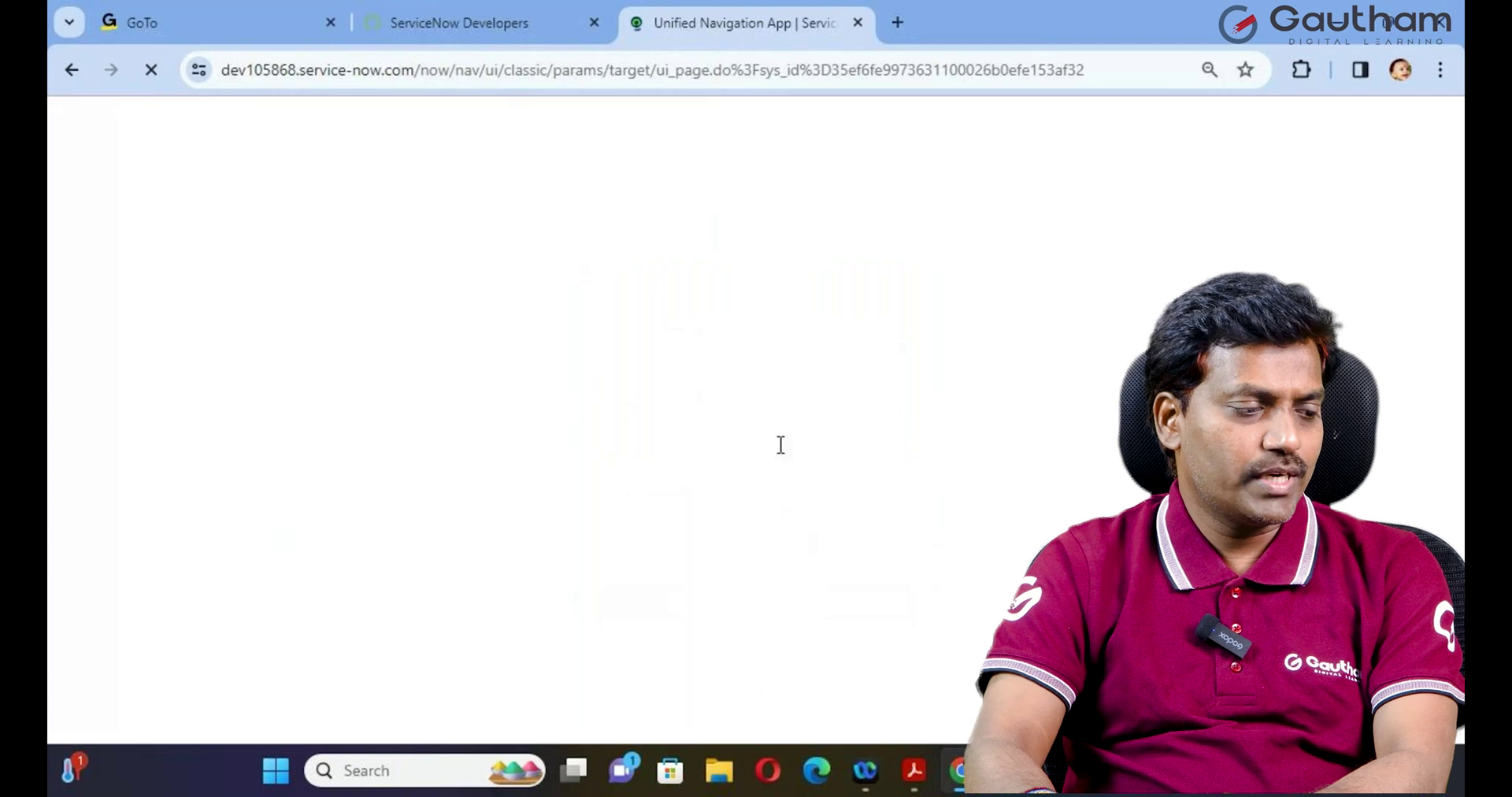
Check the saved password in the Notepad notes, then return to ServiceNow.
key("alt+Tab")
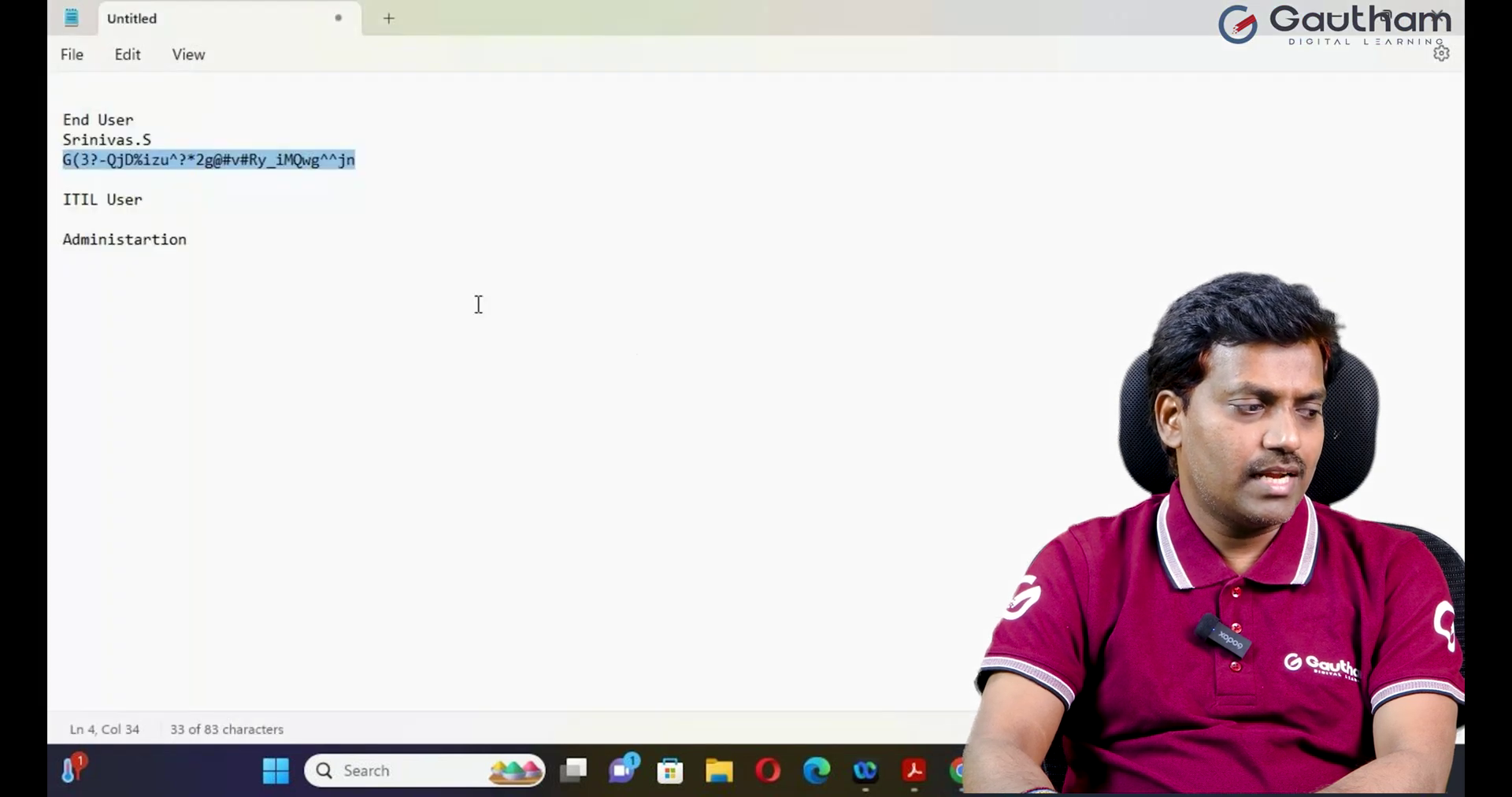
left_click(218, 196)
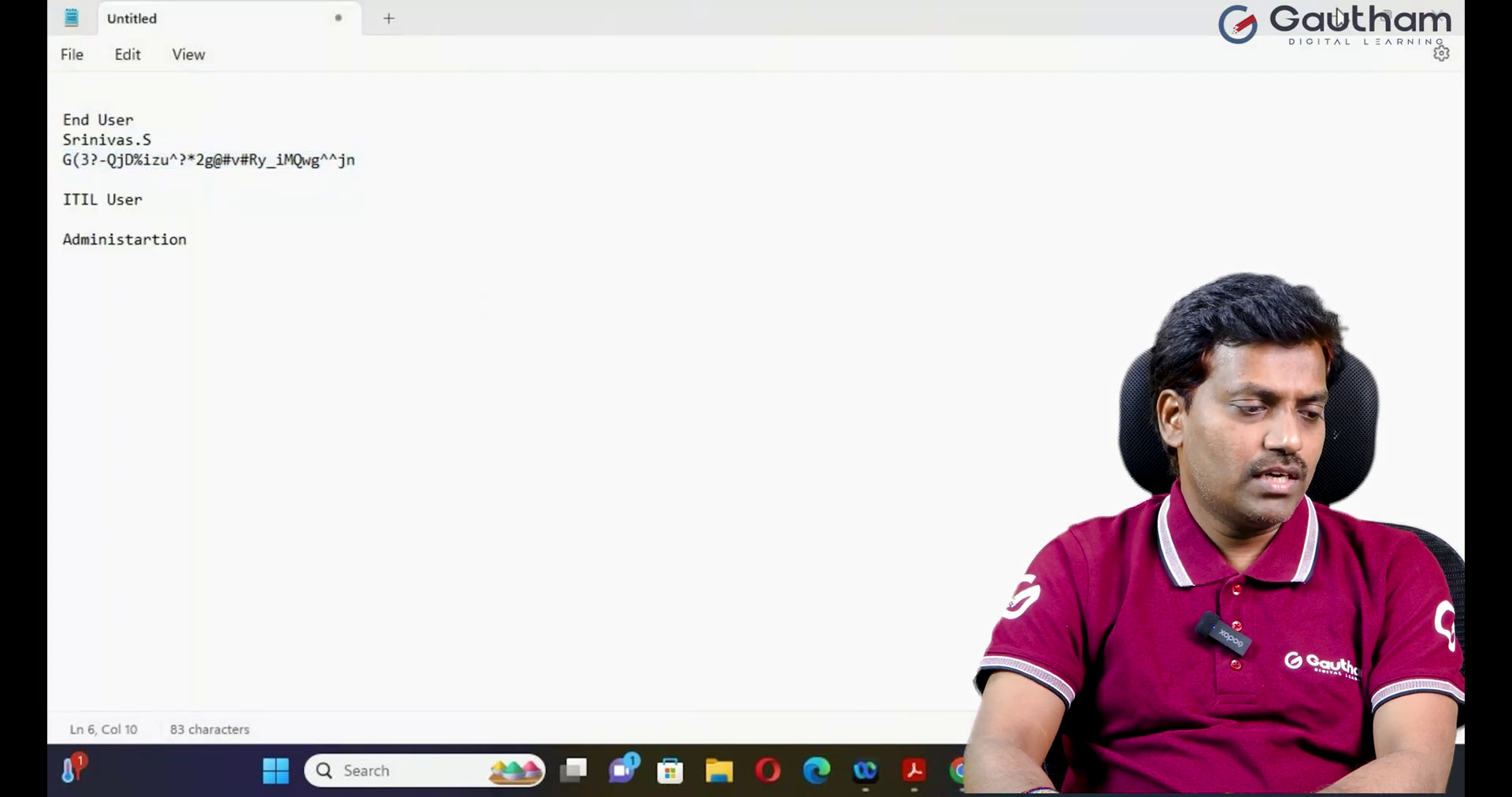
key("alt+Tab")
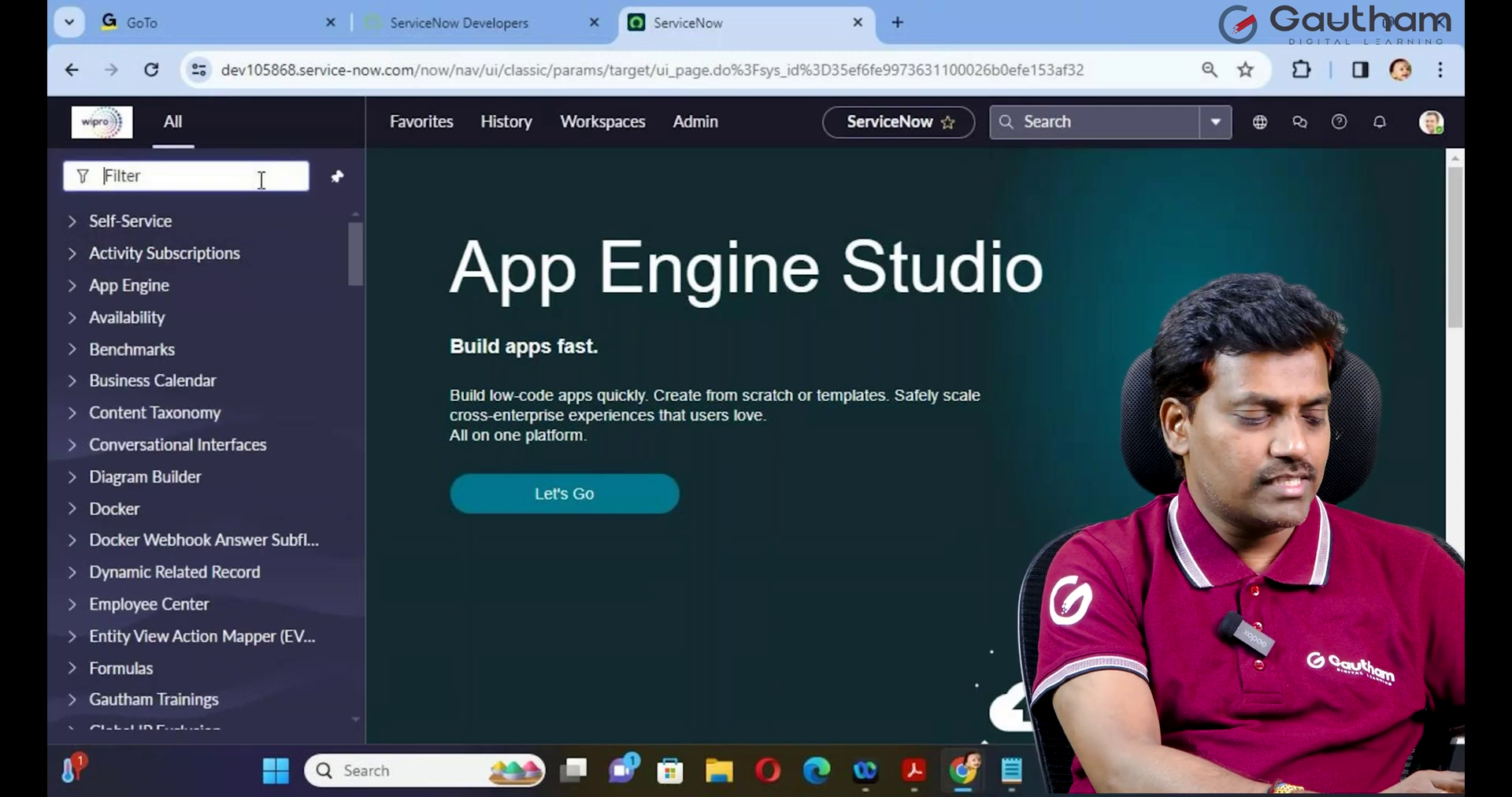
Open the Users list via sys_user.list and start a new user record.
left_click(262, 176)
type("sys_")
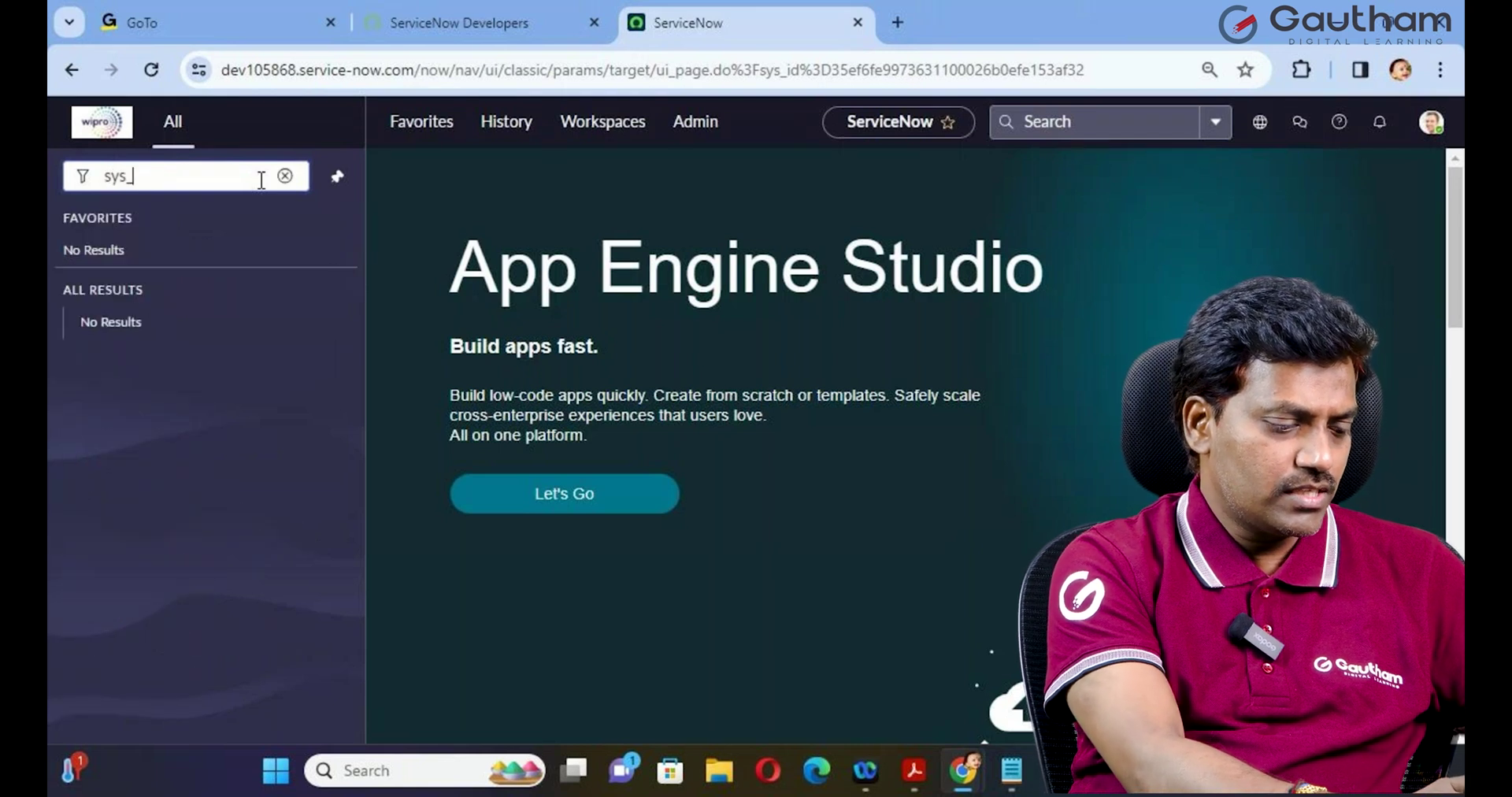
type("user.list")
key("Return")
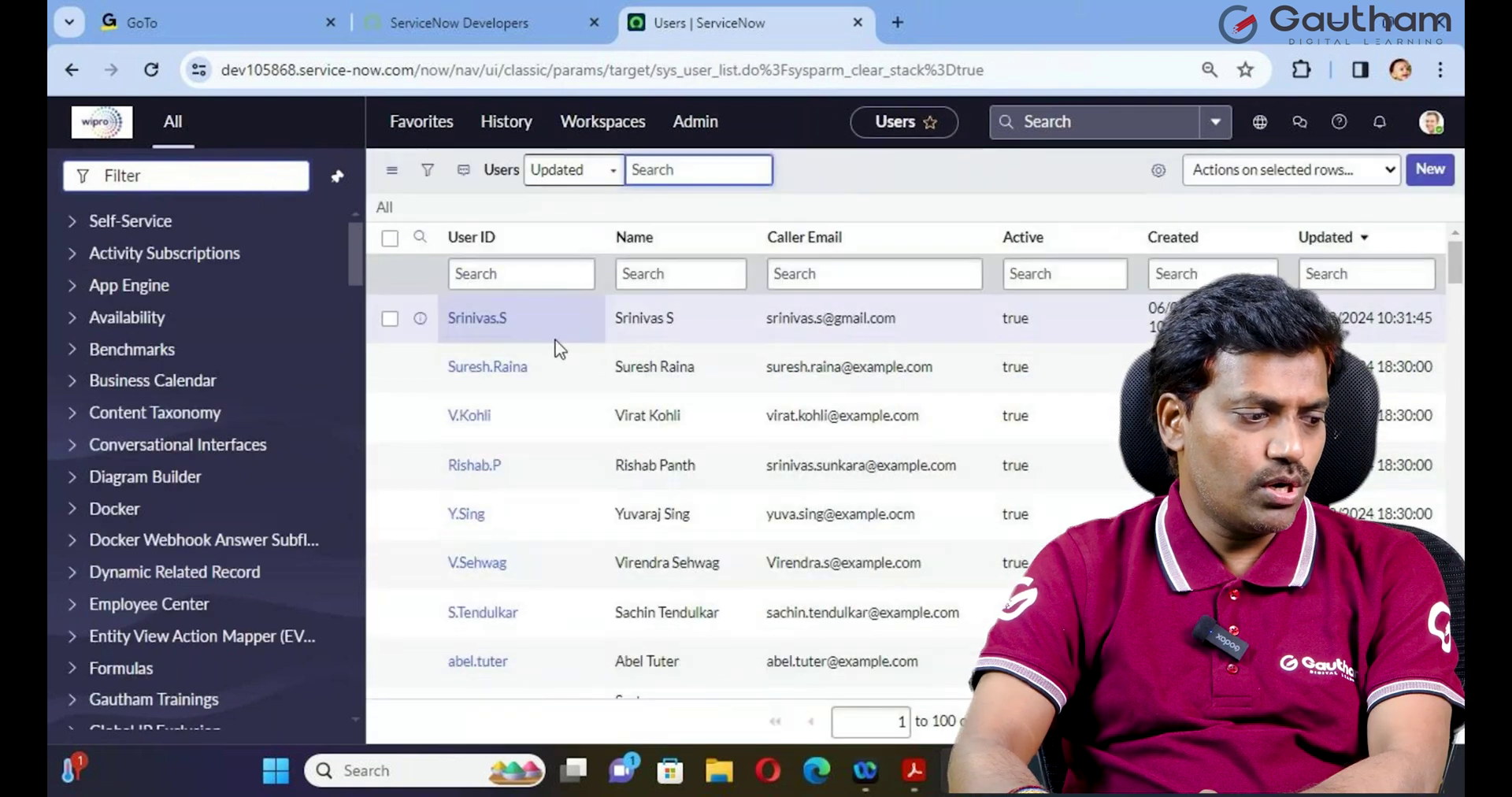
scroll(607, 462, "down", 10)
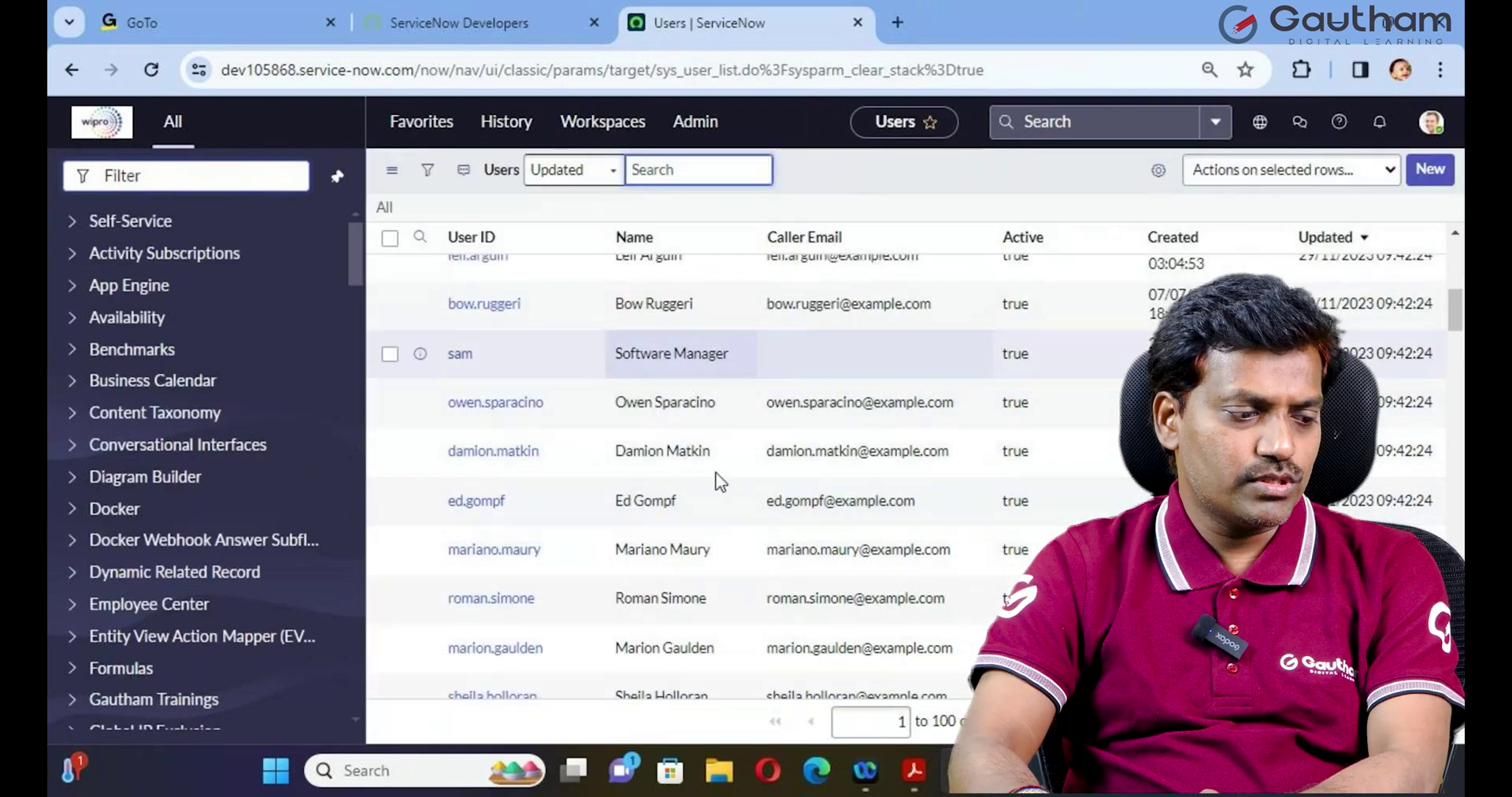
scroll(890, 583, "up", 10)
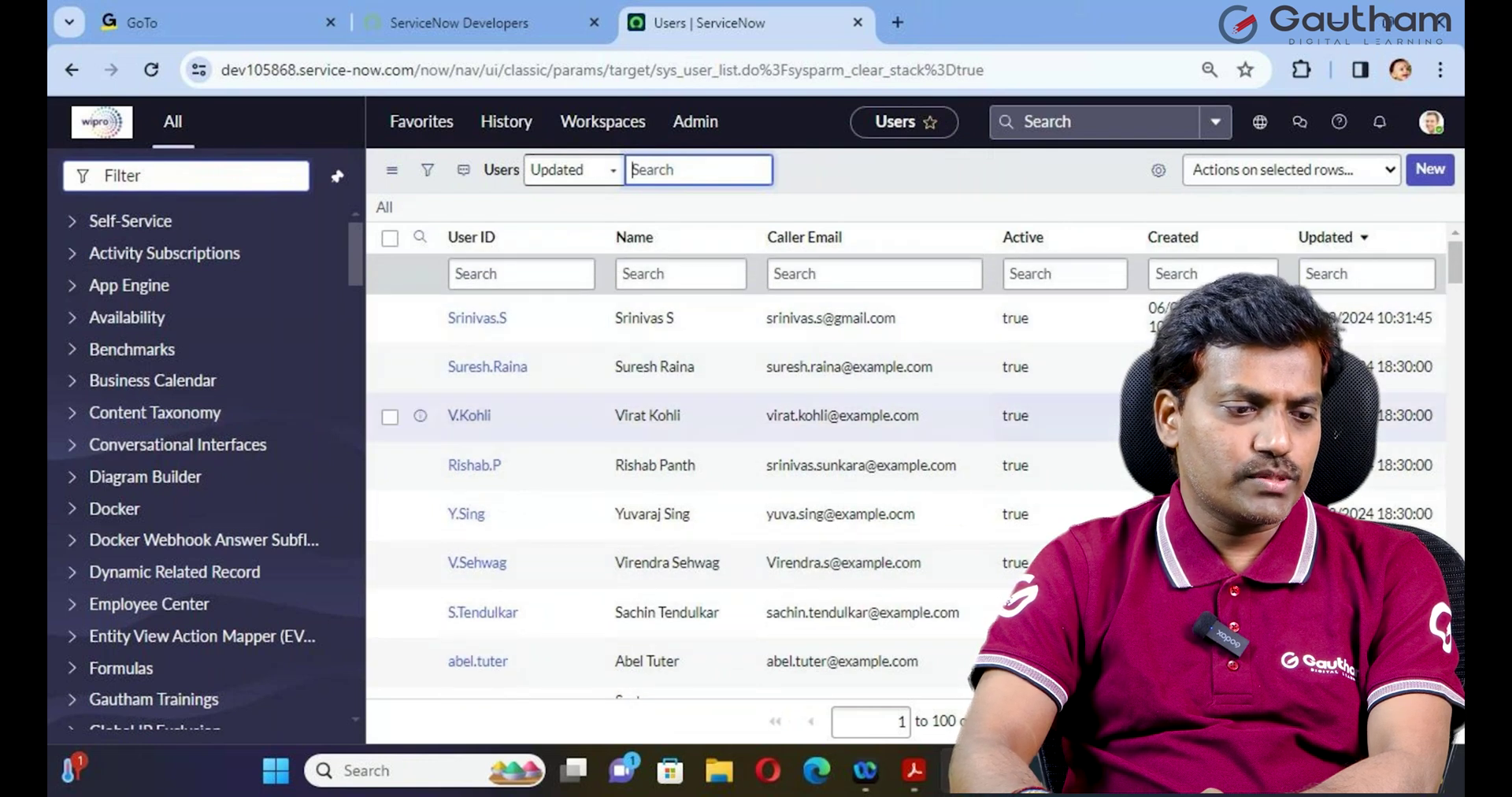
left_click(1430, 168)
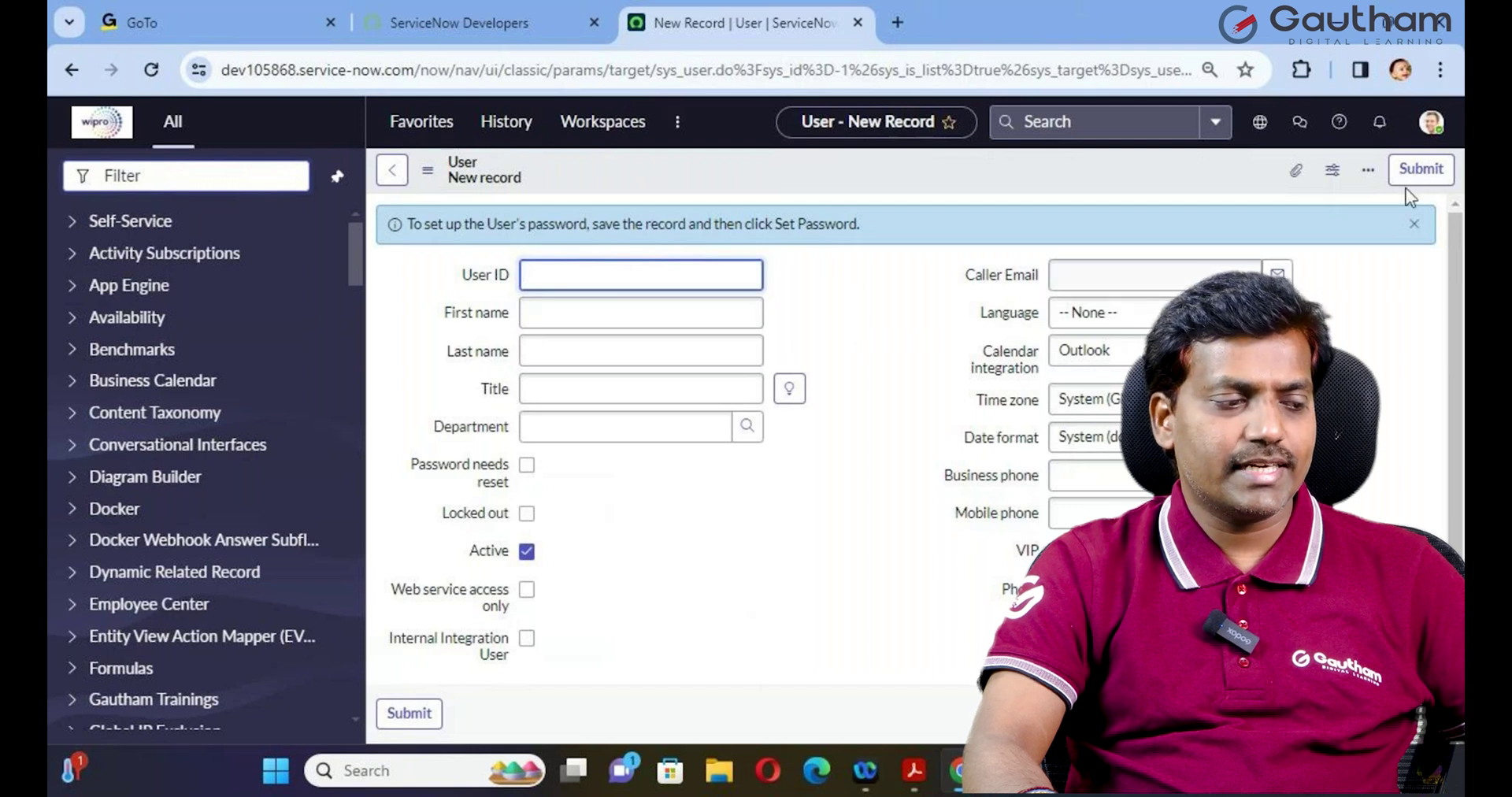
Fill in the new user's ID, first name and last name.
left_click(1413, 226)
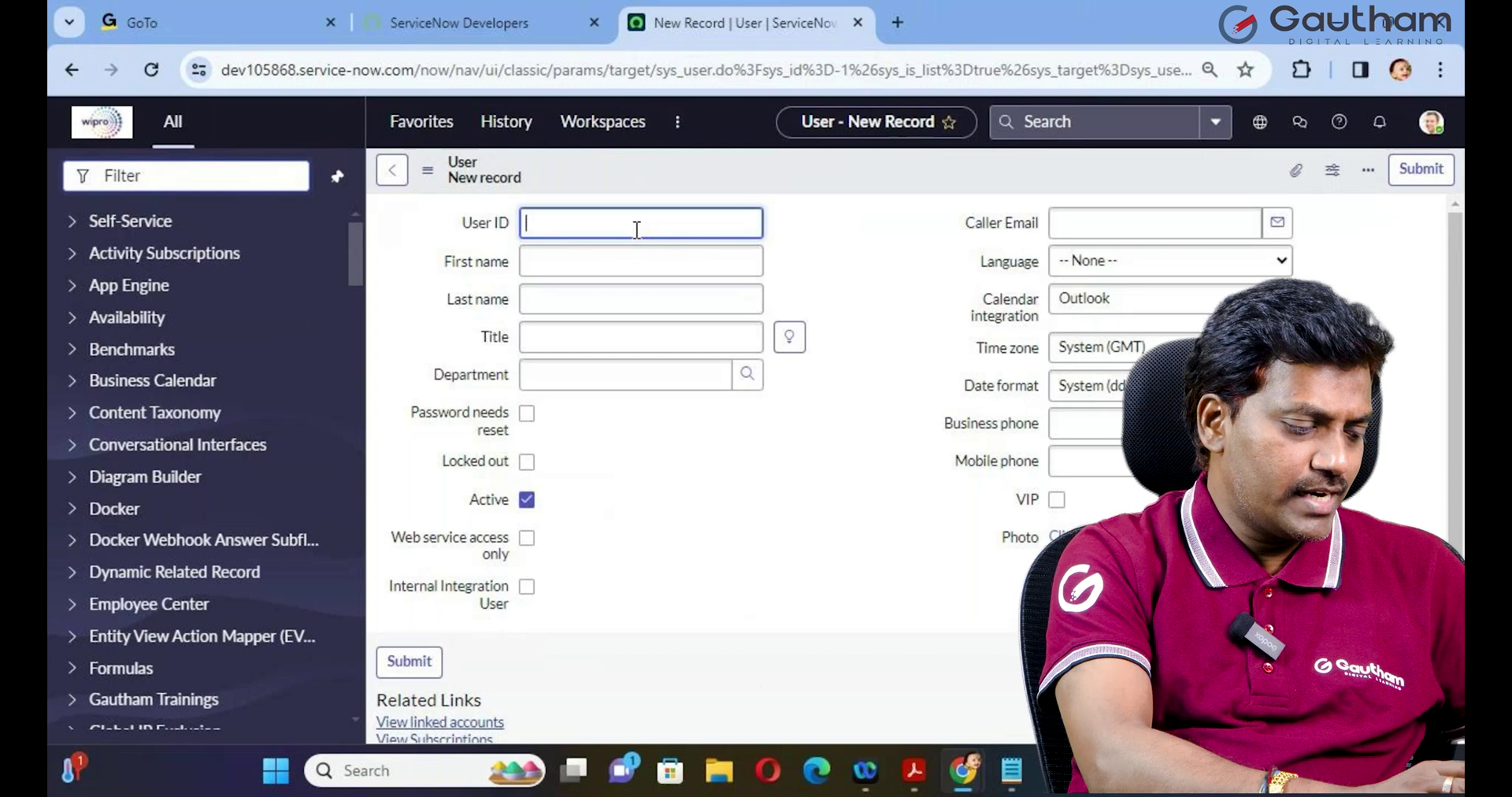
type("Gautha")
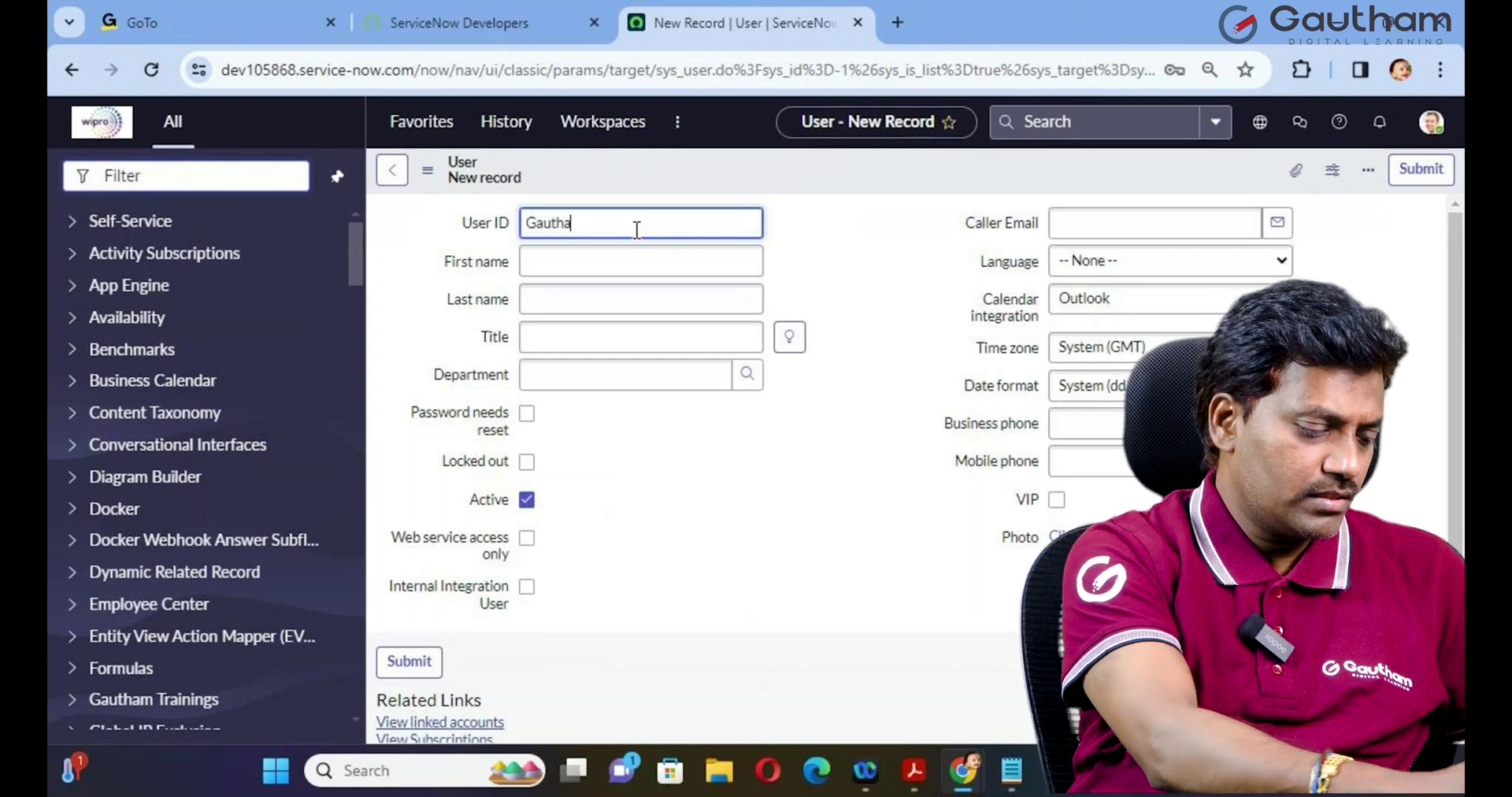
type("m.S")
left_click(596, 262)
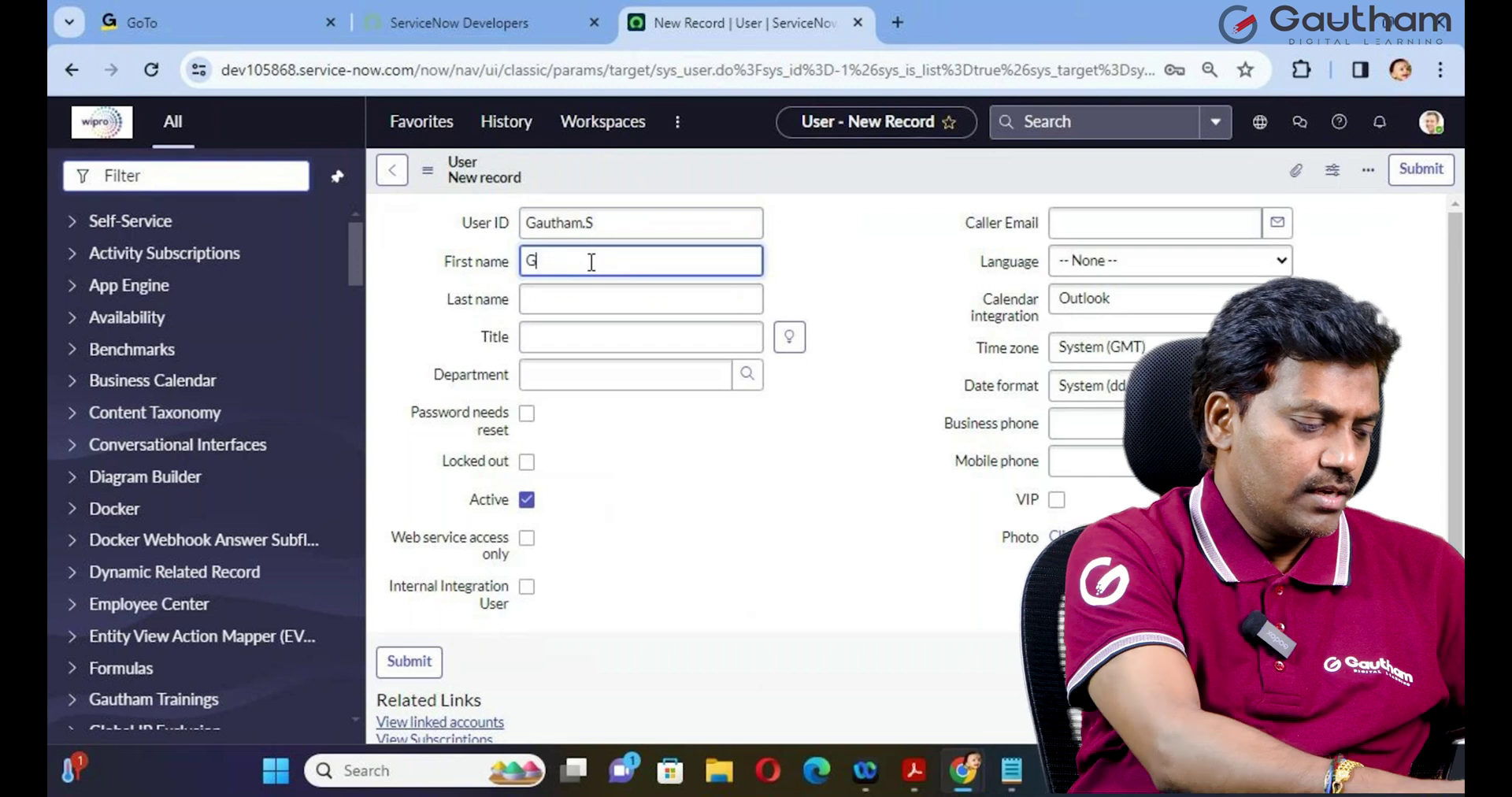
left_click(592, 299)
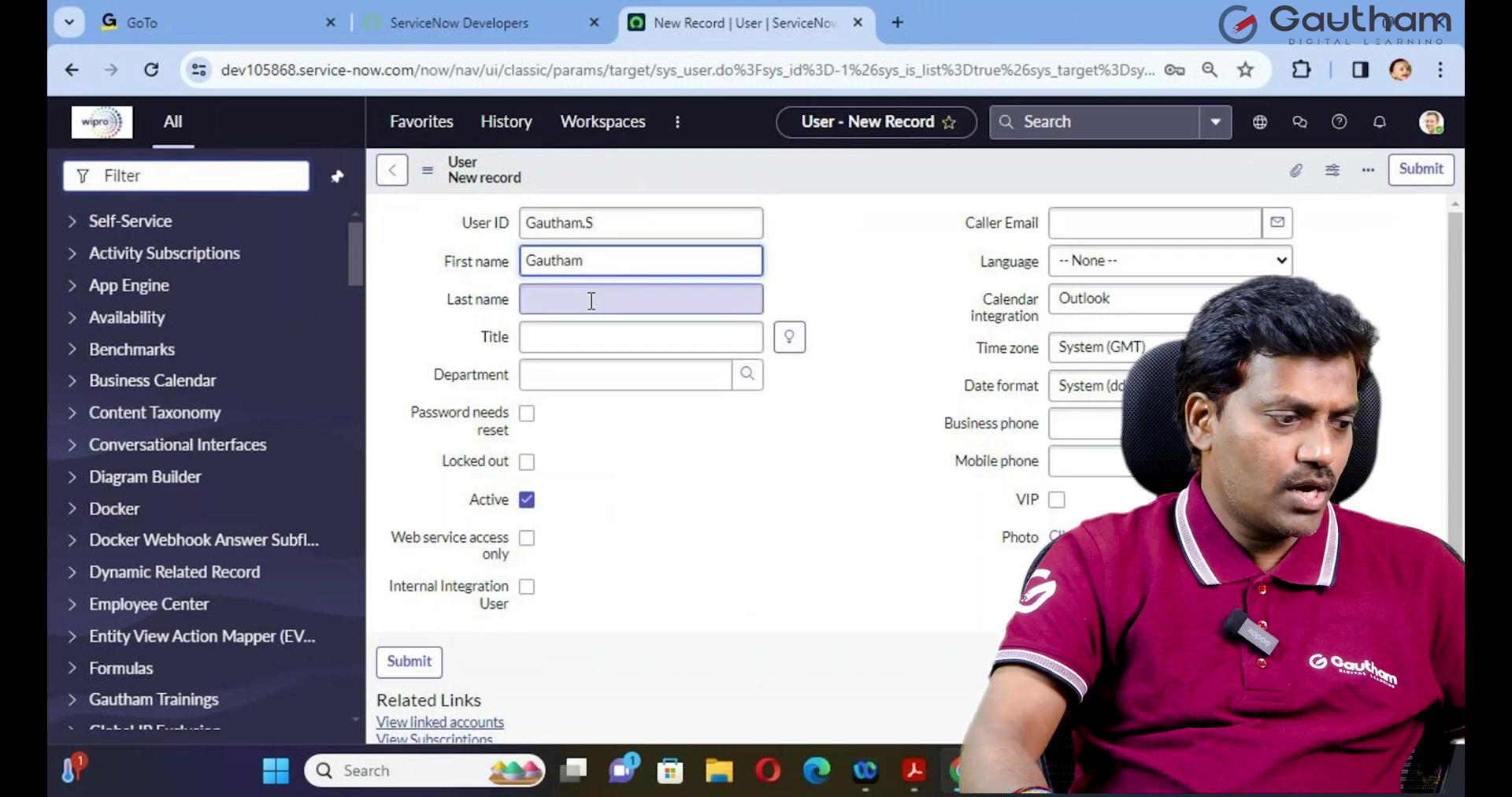
type("S")
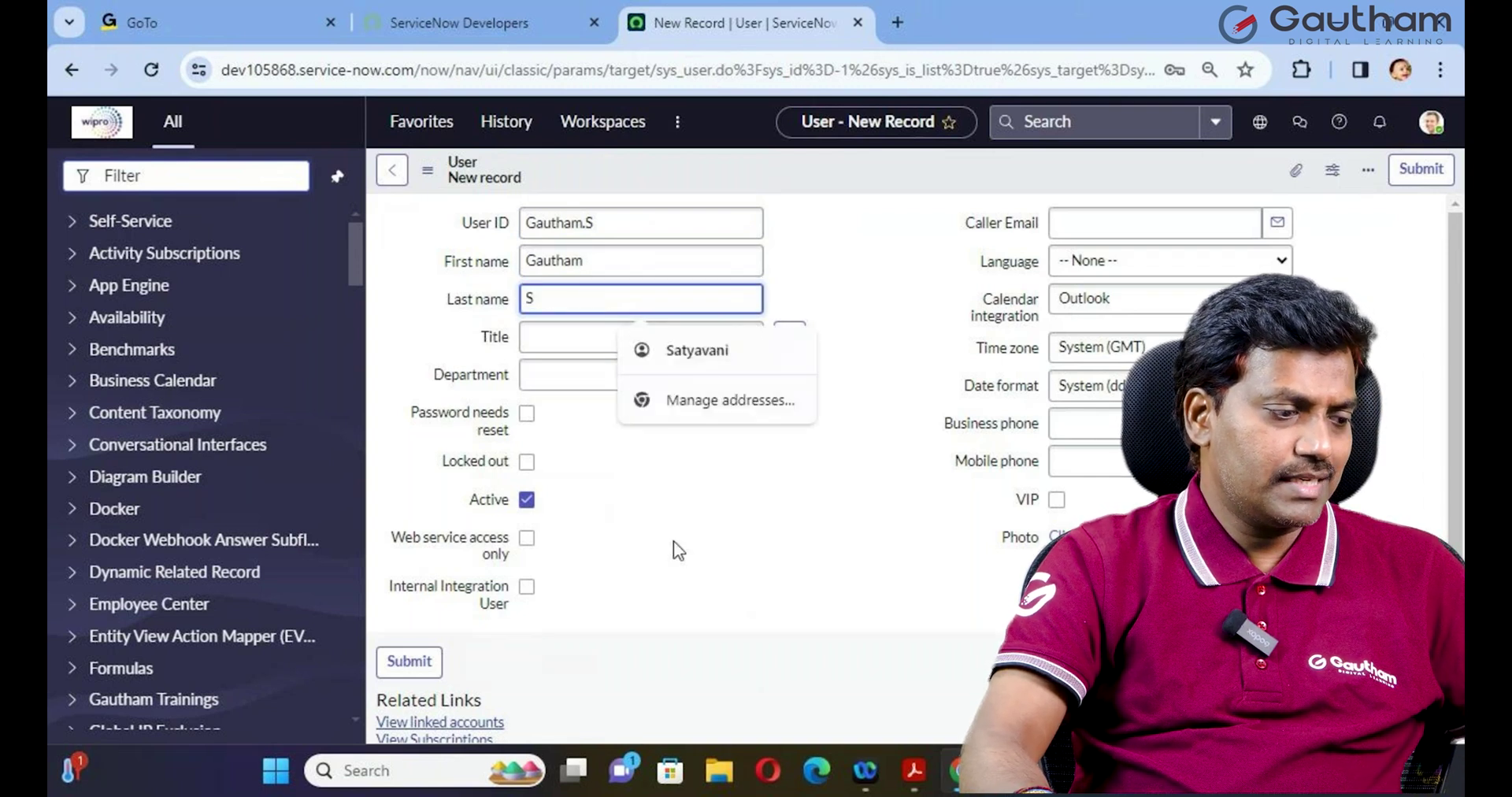
left_click(674, 541)
Set title Solution Consultant, department IT and language English, then save the record.
left_click(784, 345)
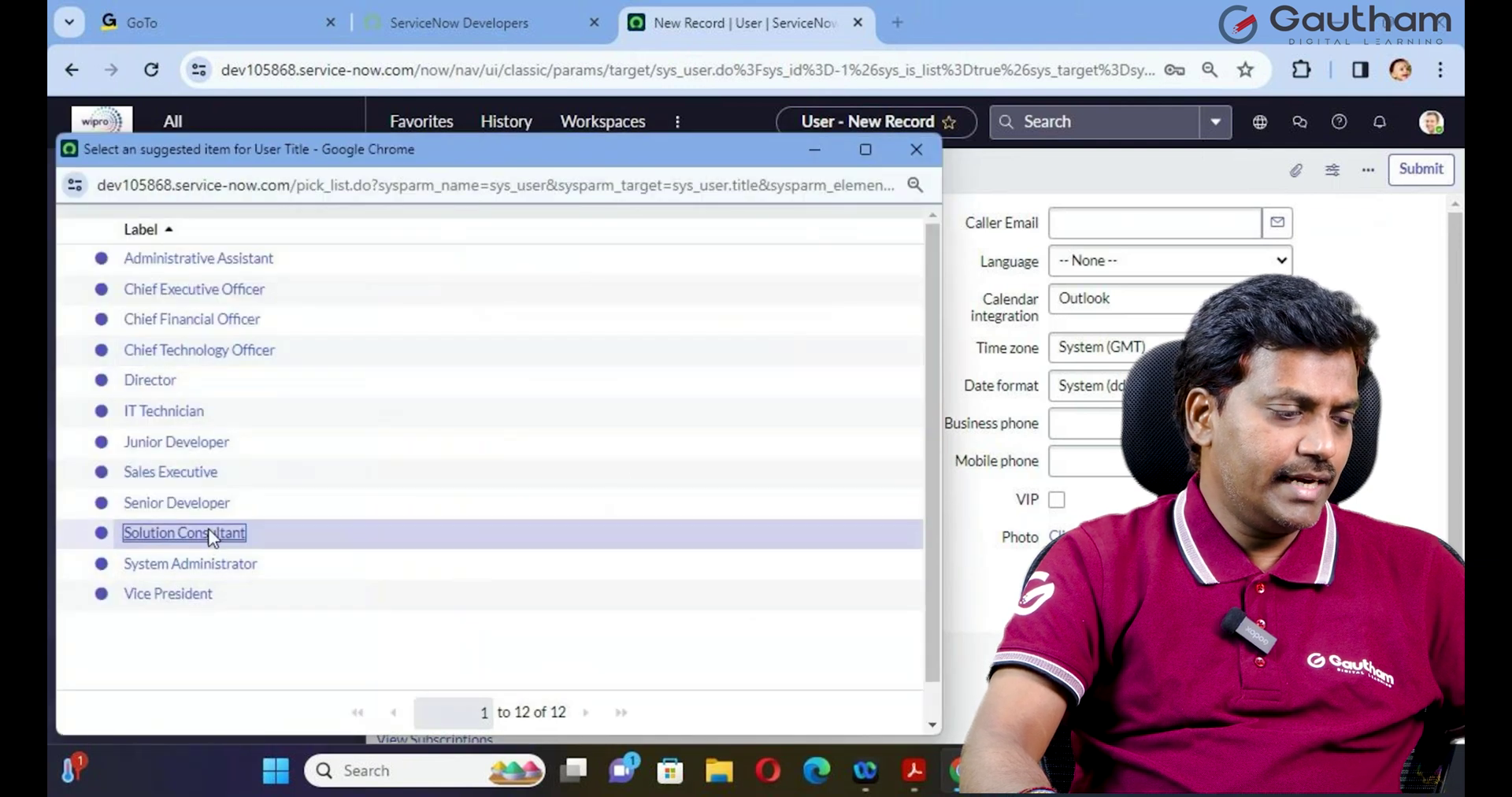
left_click(211, 534)
left_click(749, 379)
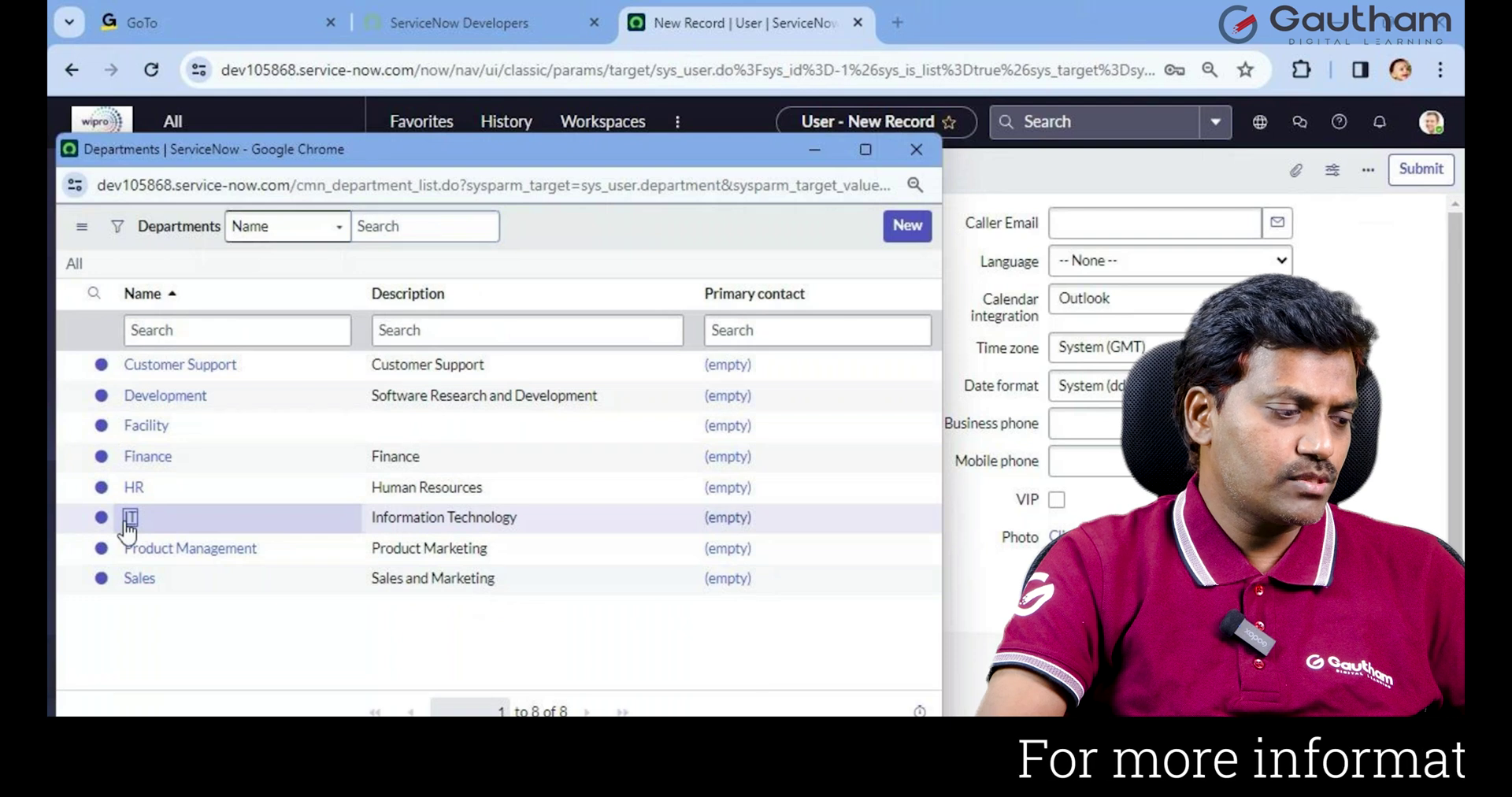
left_click(130, 517)
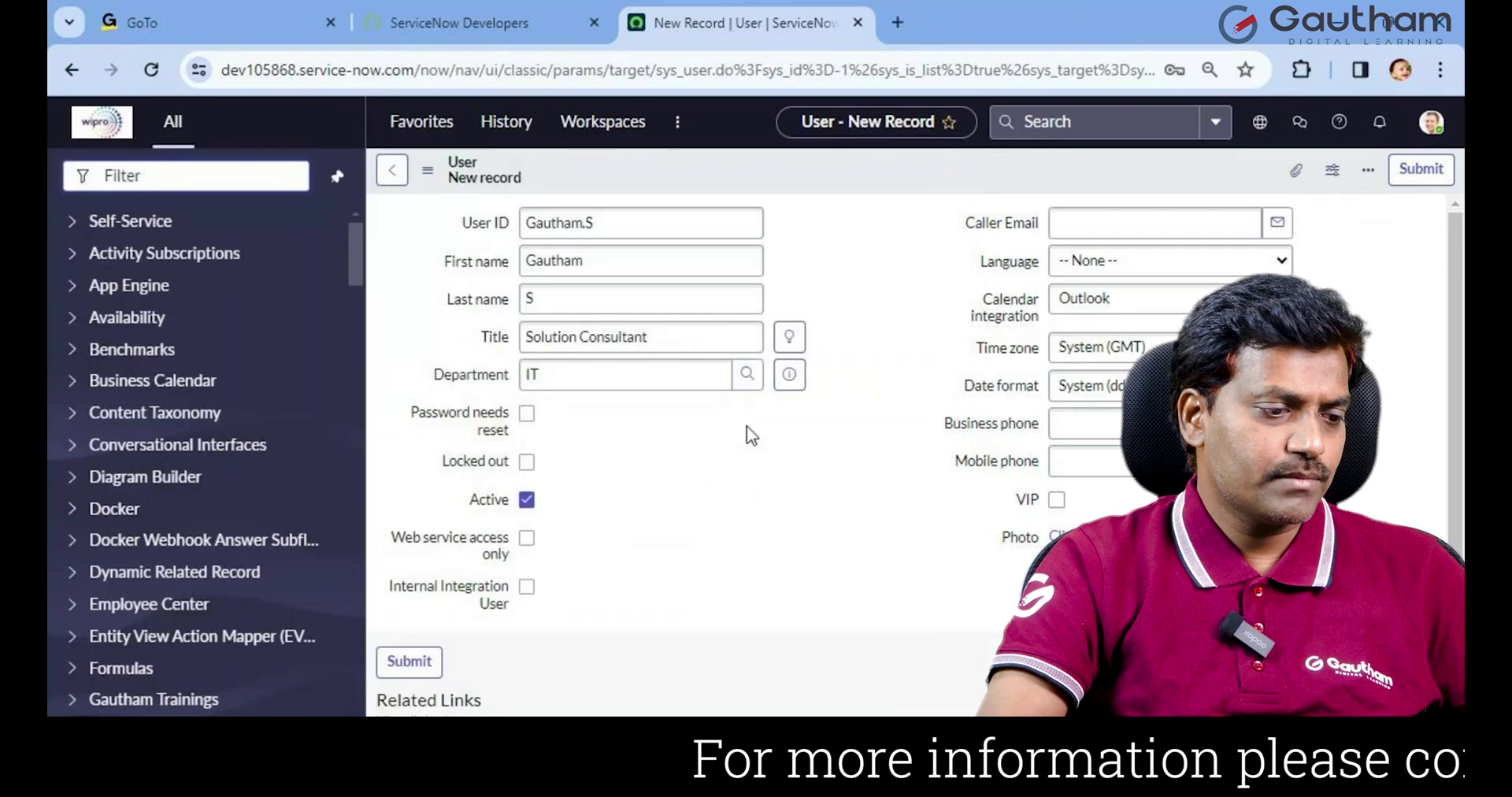
left_click(1139, 262)
left_click(1131, 304)
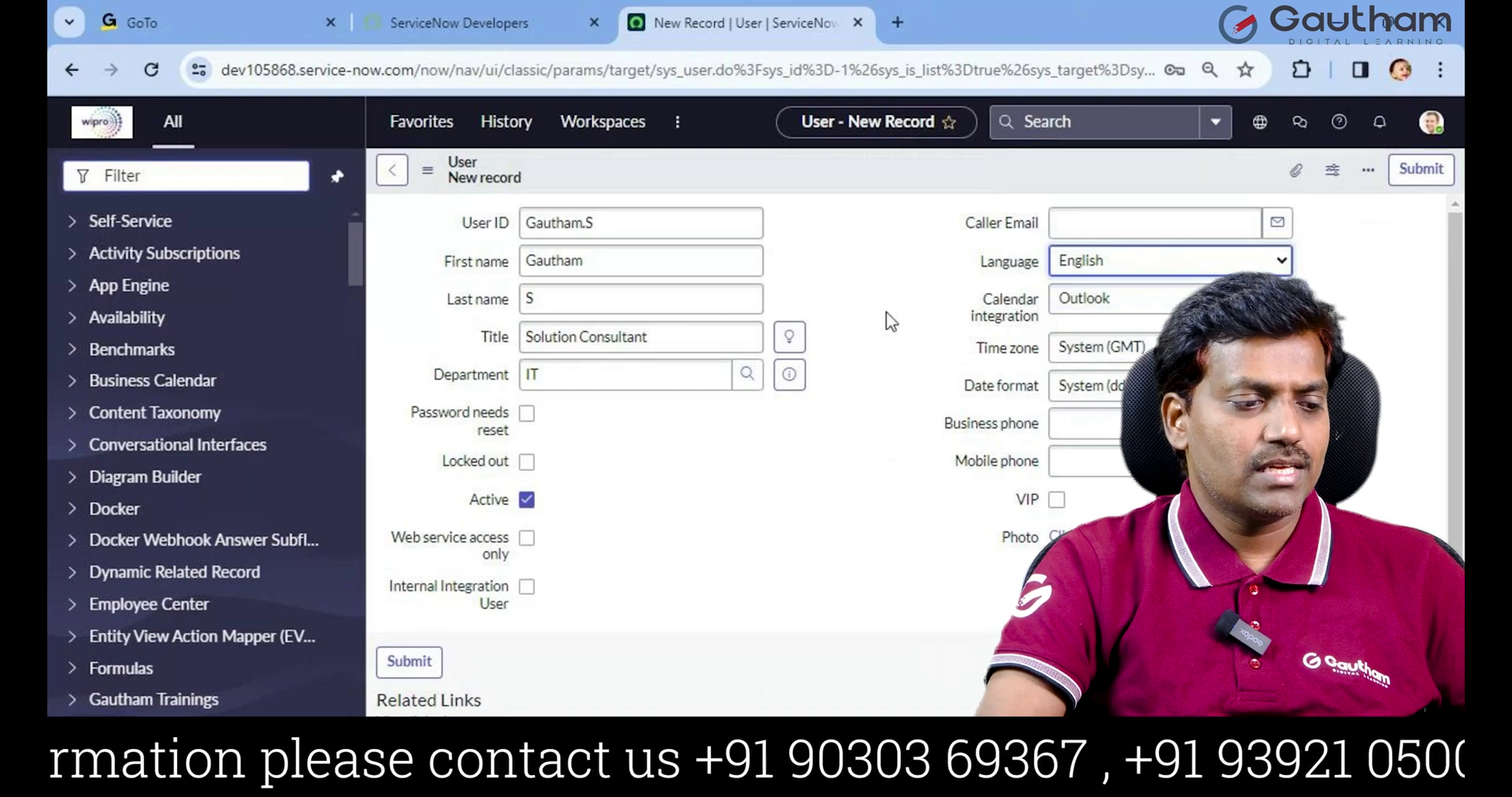
right_click(865, 163)
left_click(896, 177)
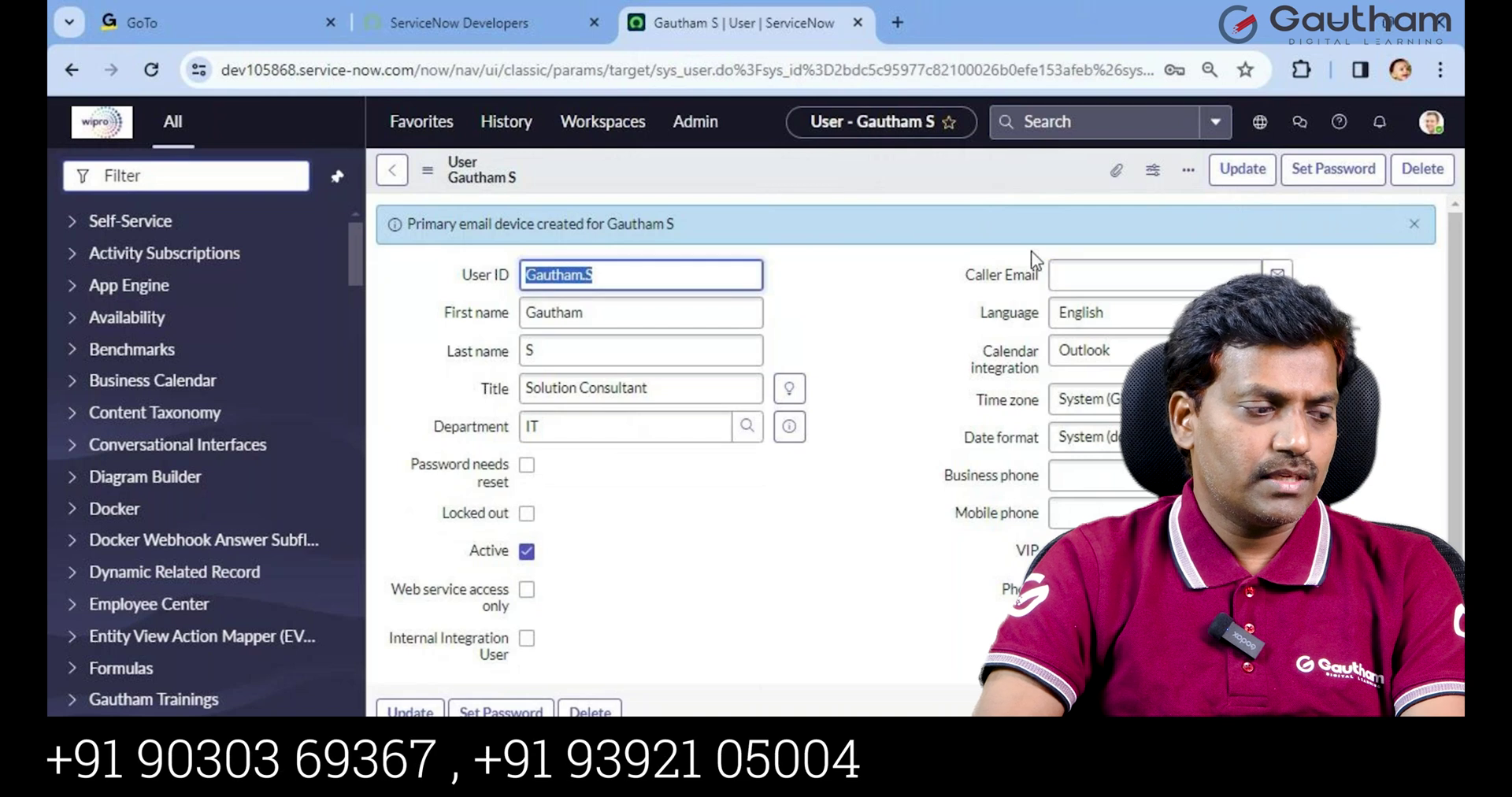
Dismiss the email device notice and open the role editor from the user's Roles tab.
left_click_drag(464, 222, 1401, 235)
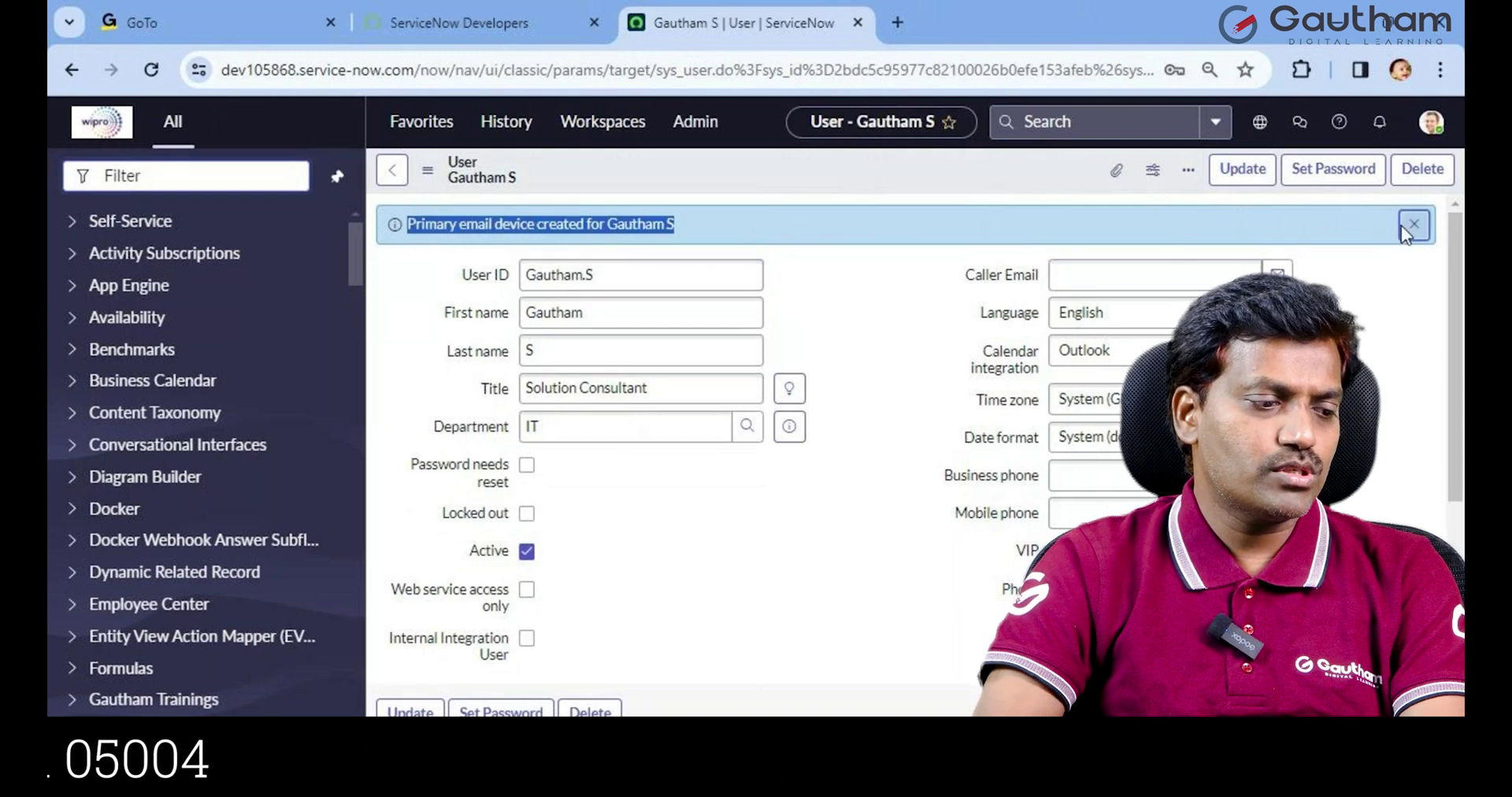
left_click(1413, 225)
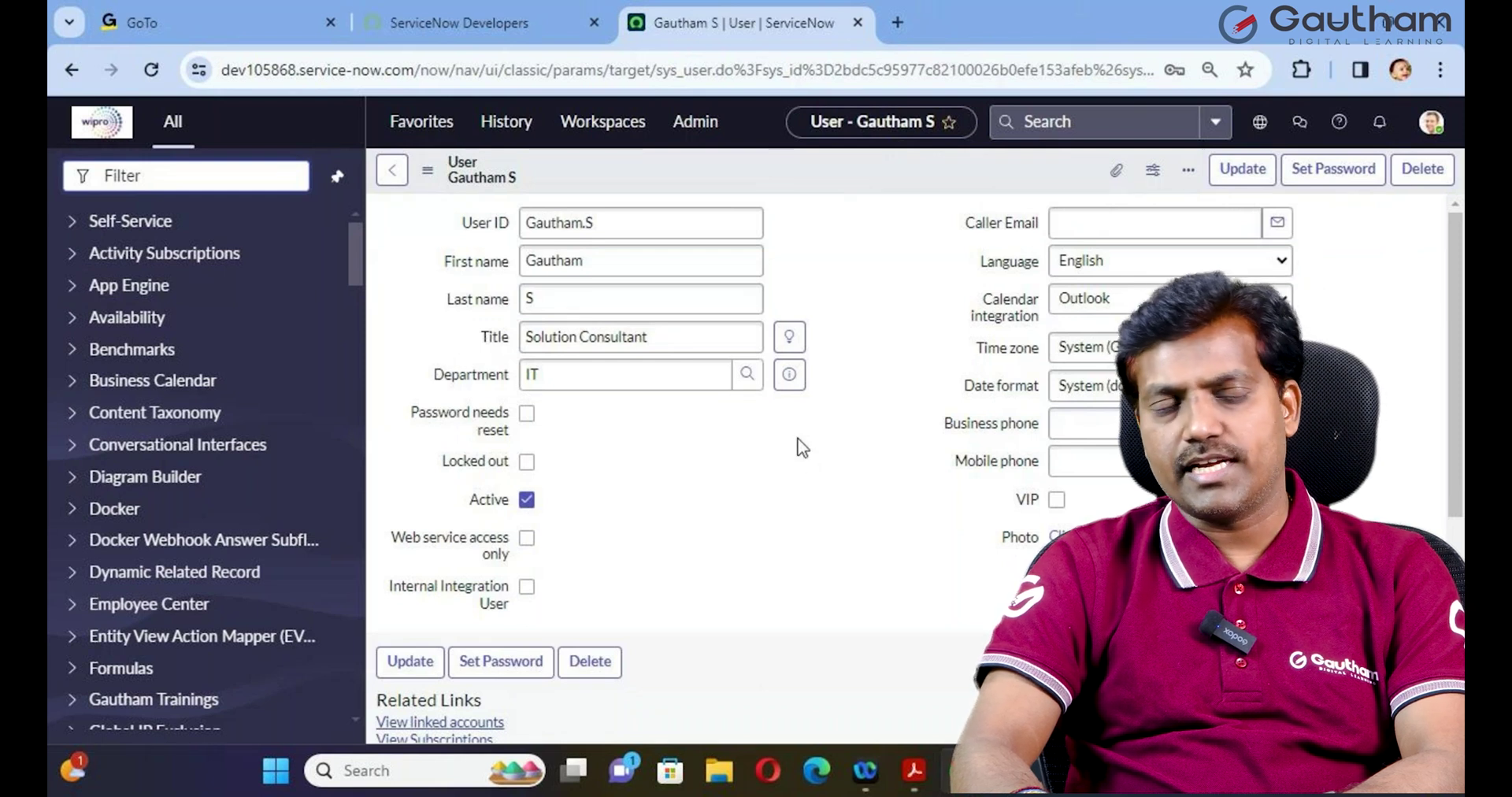
scroll(772, 398, "down", 5)
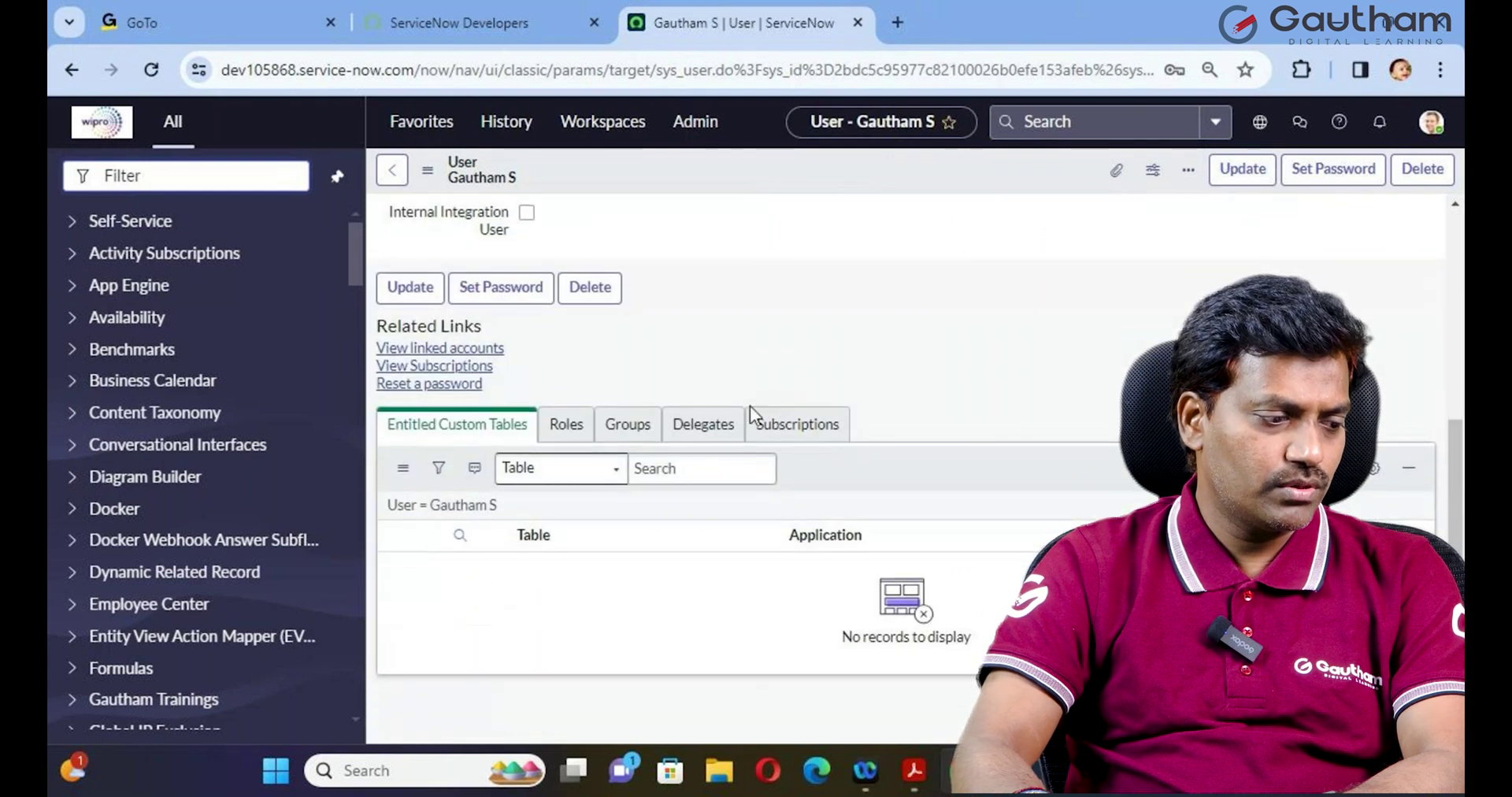
left_click(564, 425)
left_click(1392, 471)
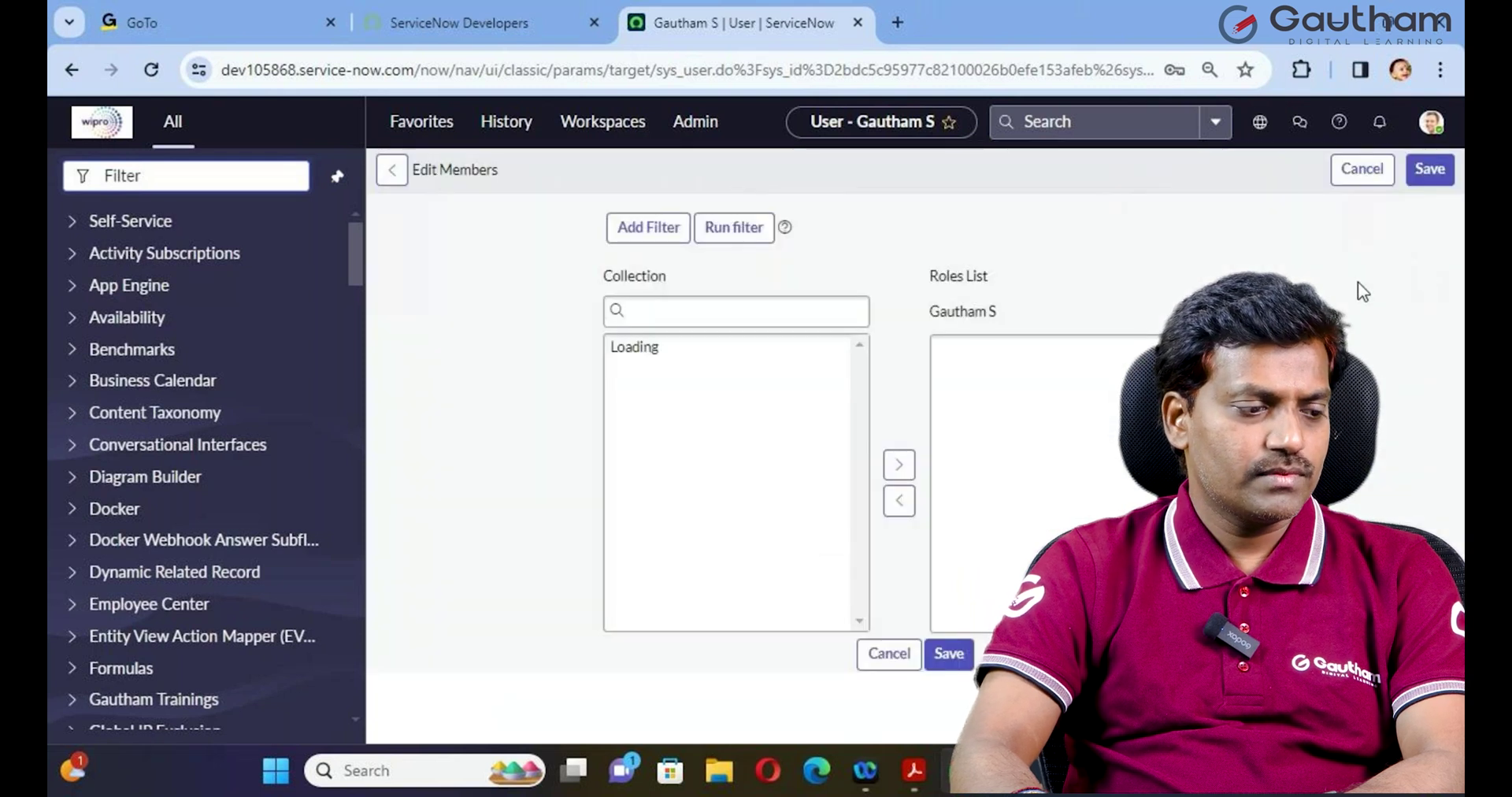
Search available roles for 'itil' and move itil into the user's Roles List.
left_click(638, 404)
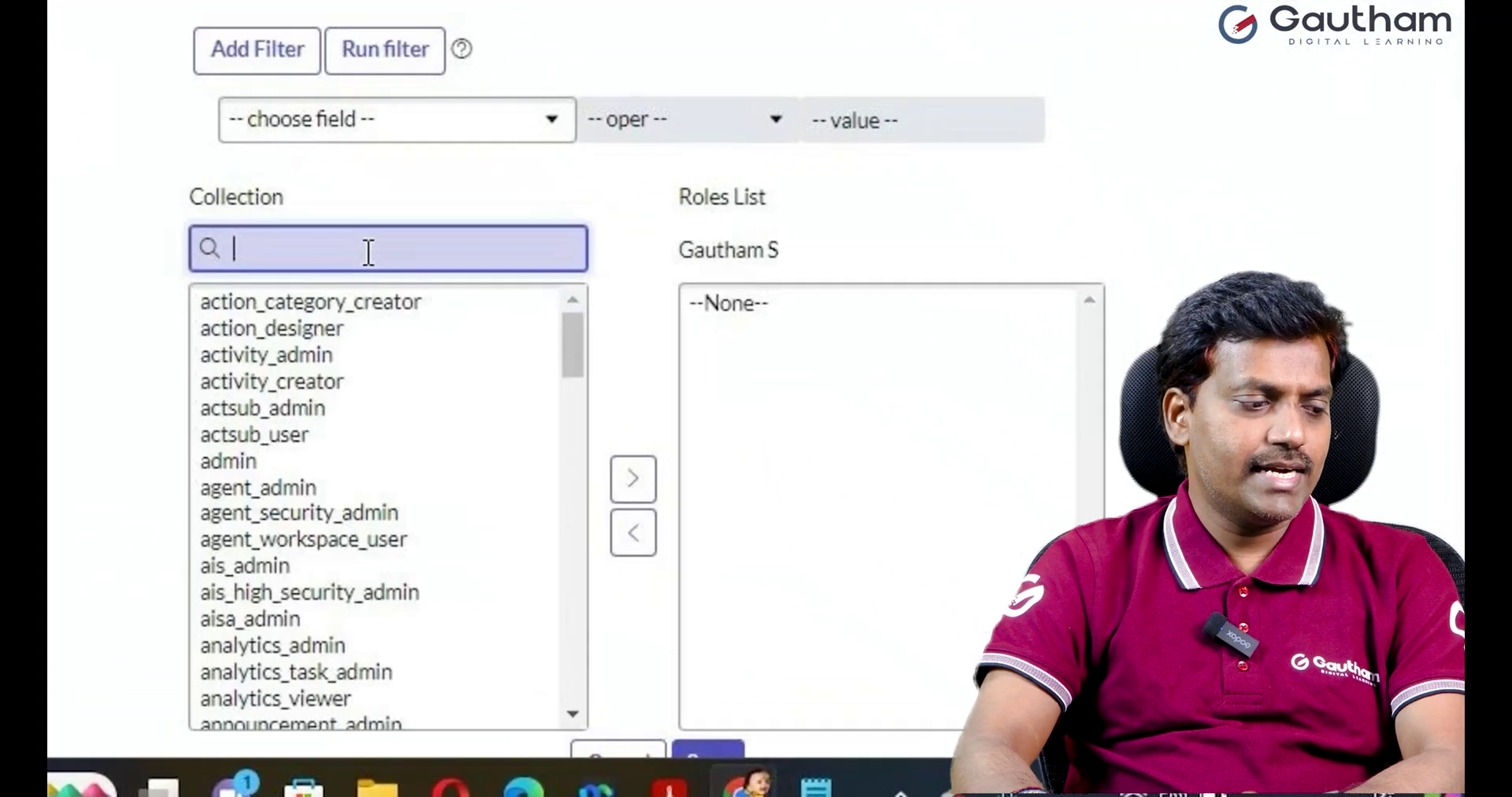
type("iti")
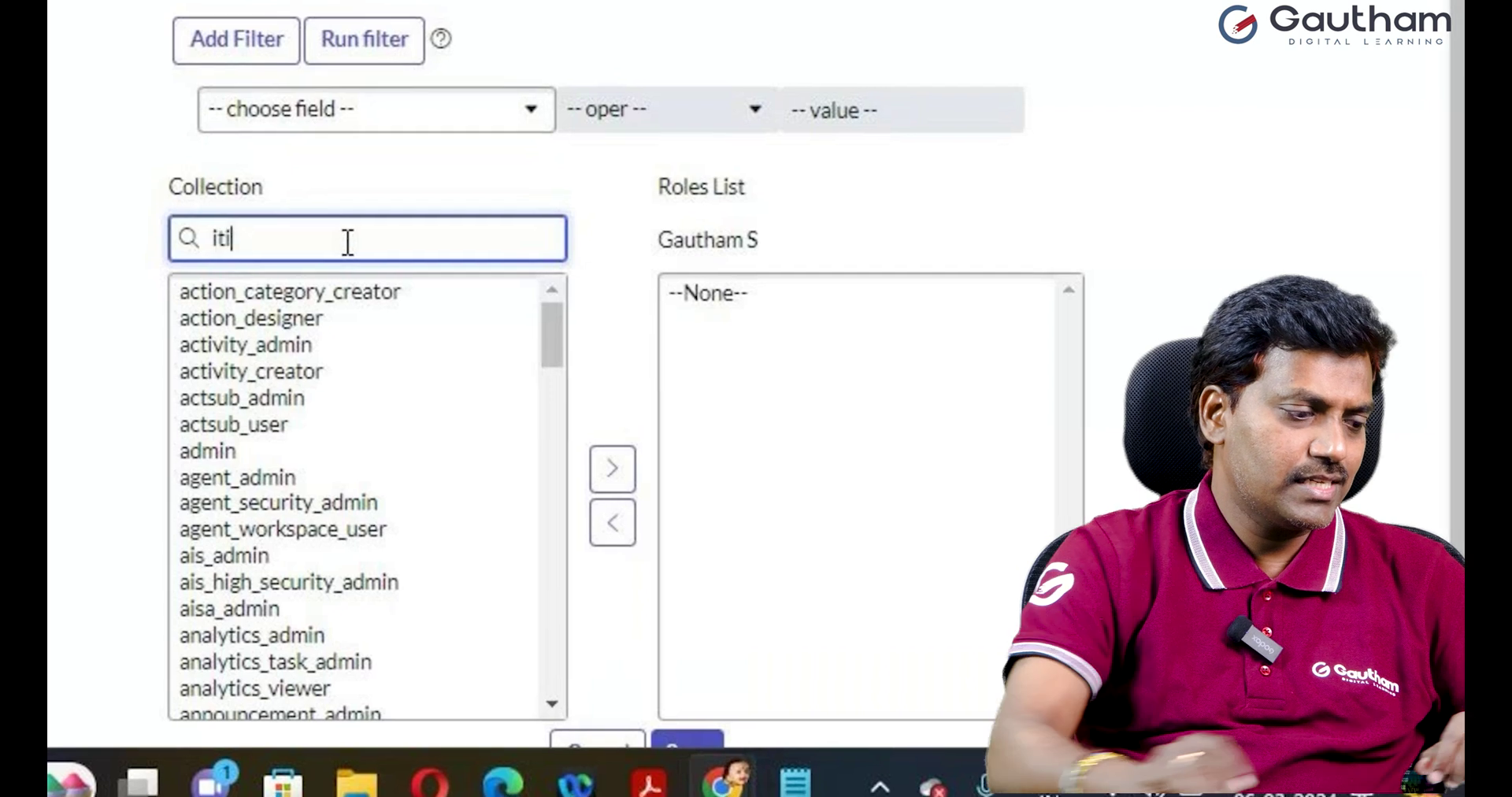
type("l")
left_click(215, 297)
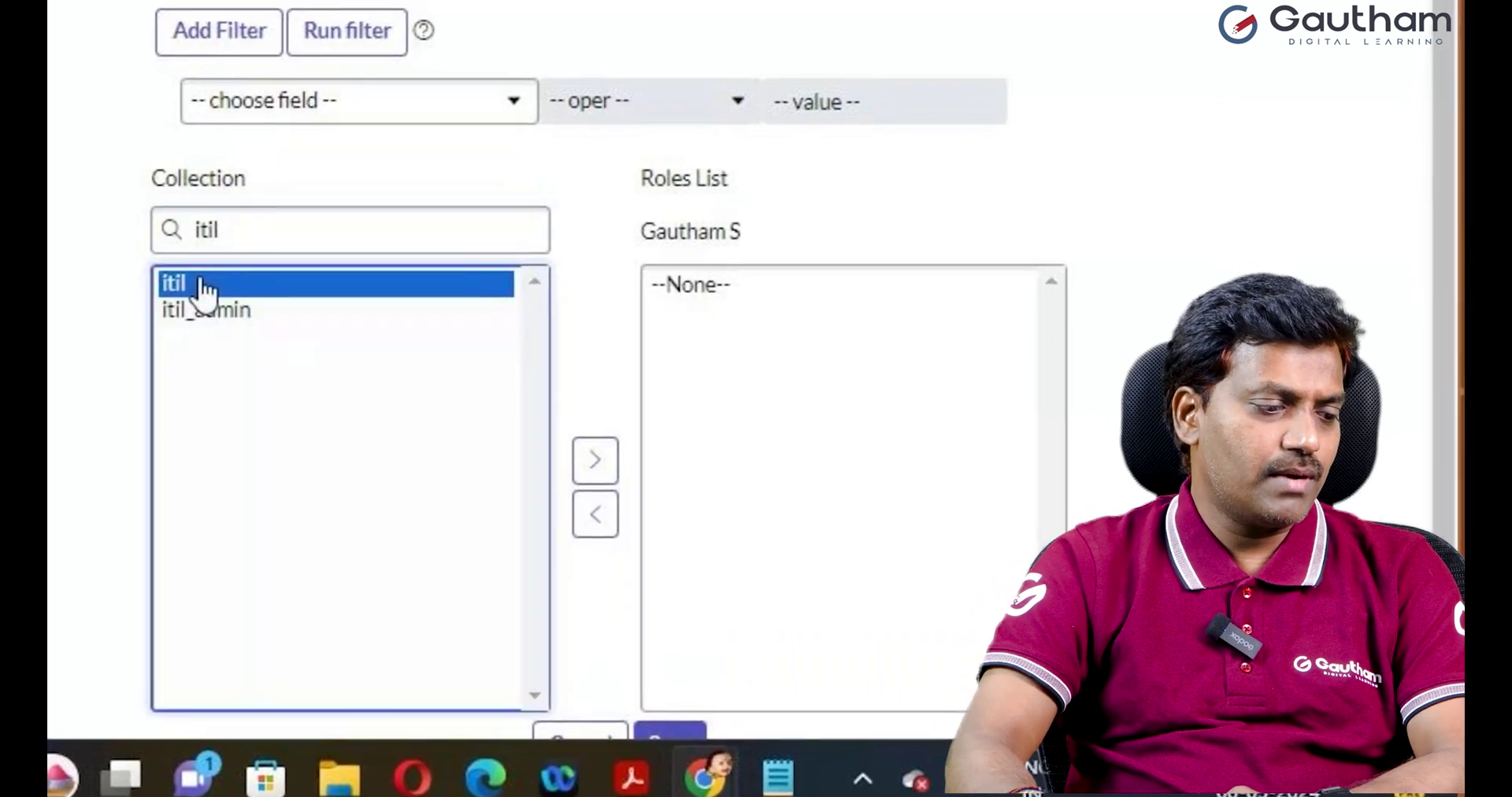
left_click(596, 460)
scroll(790, 391, "down", 1)
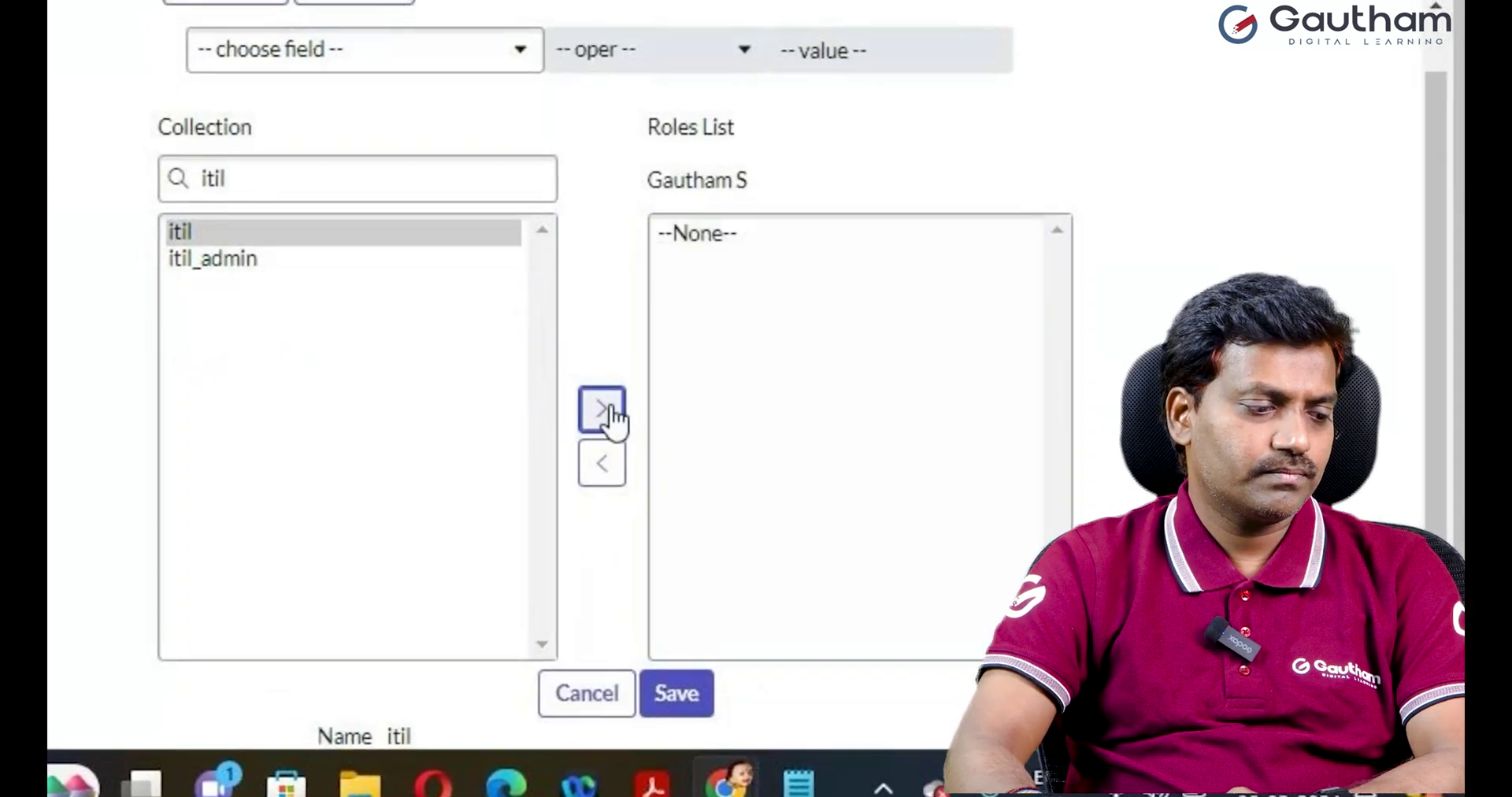
left_click(612, 417)
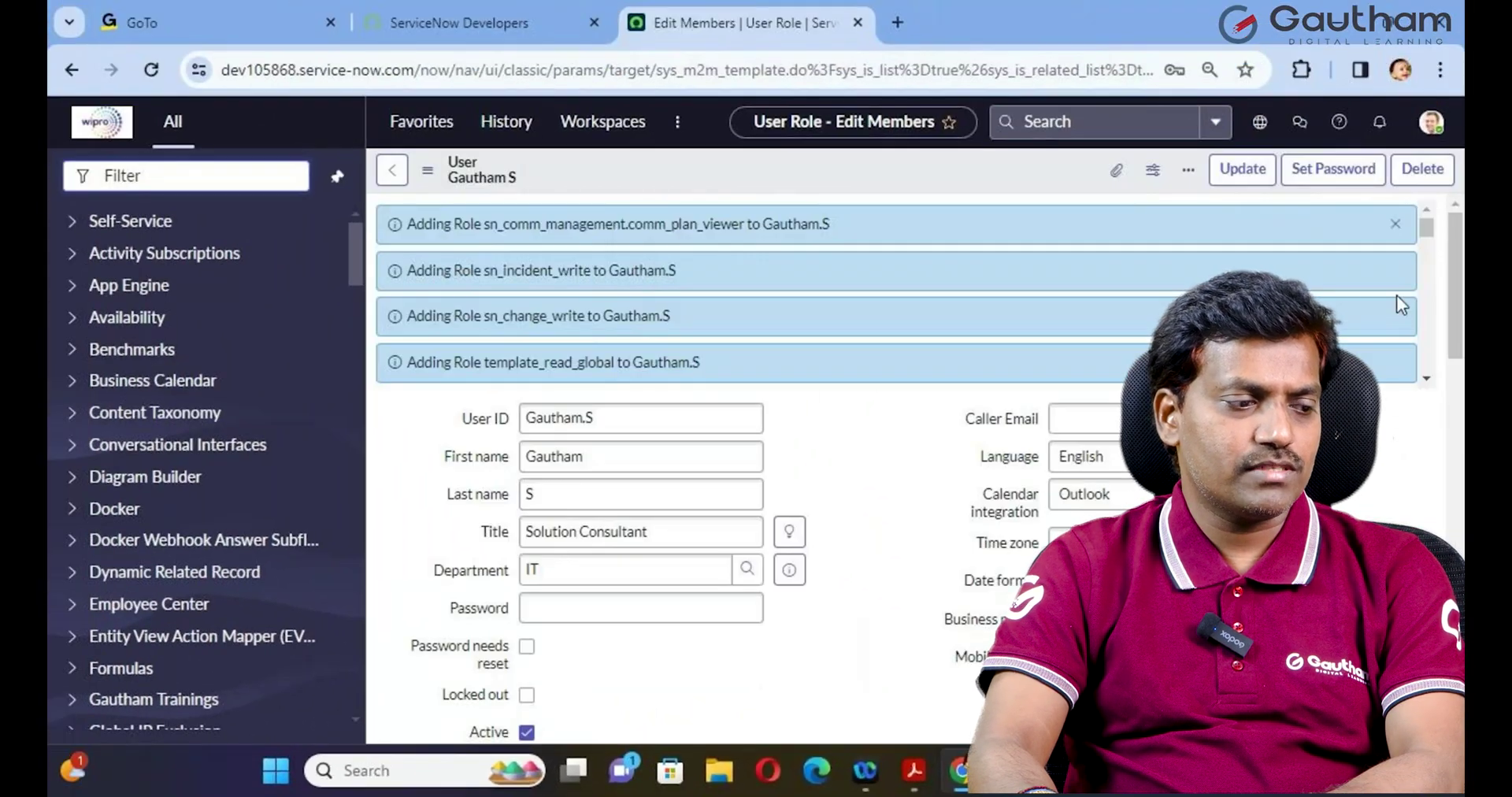
Dismiss the role assignment messages and save the user record.
left_click(1395, 224)
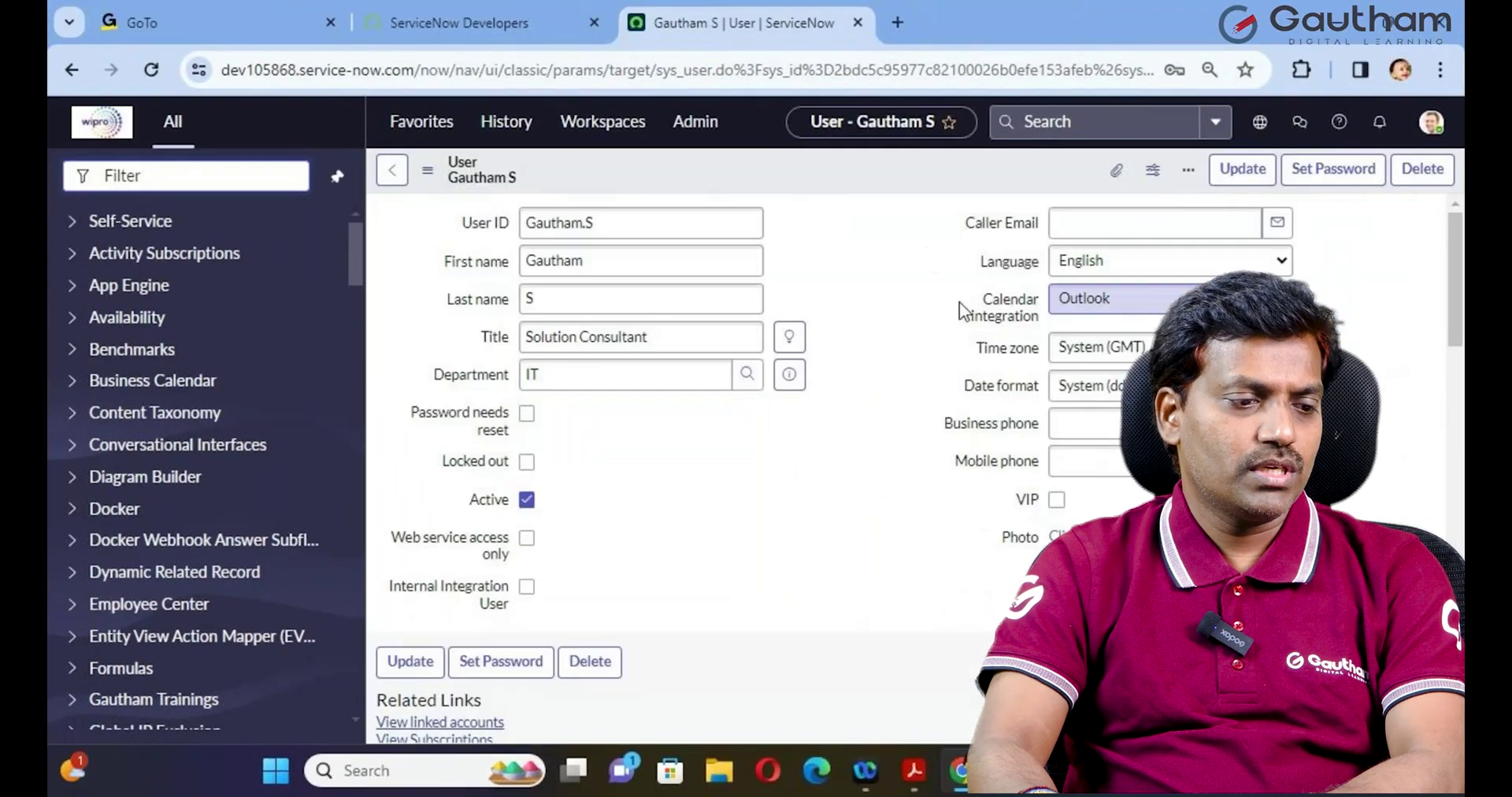
scroll(959, 300, "down", 5)
left_click(1242, 169)
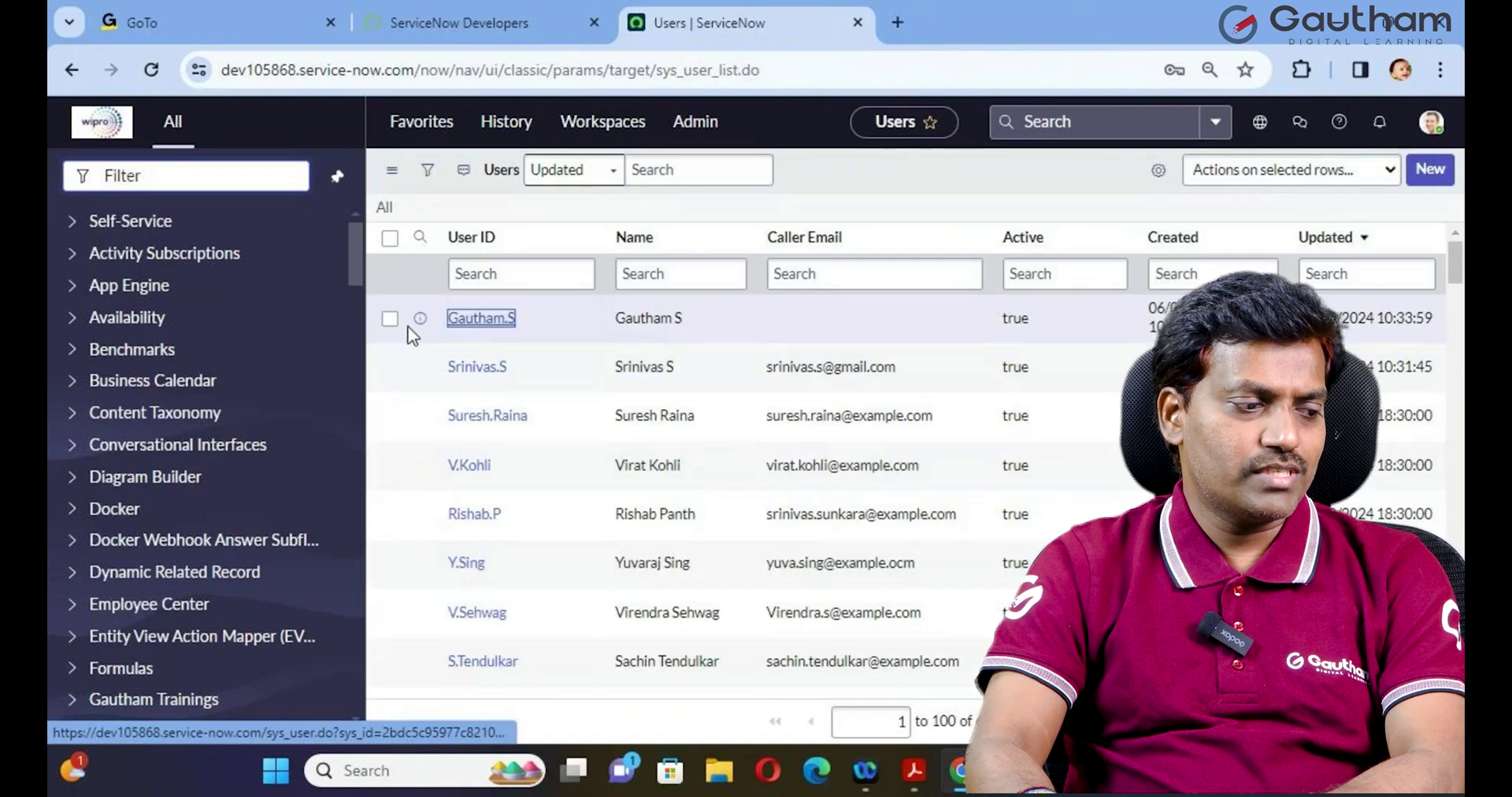
Generate a random password for the user, copy it, and save it.
left_click(1269, 172)
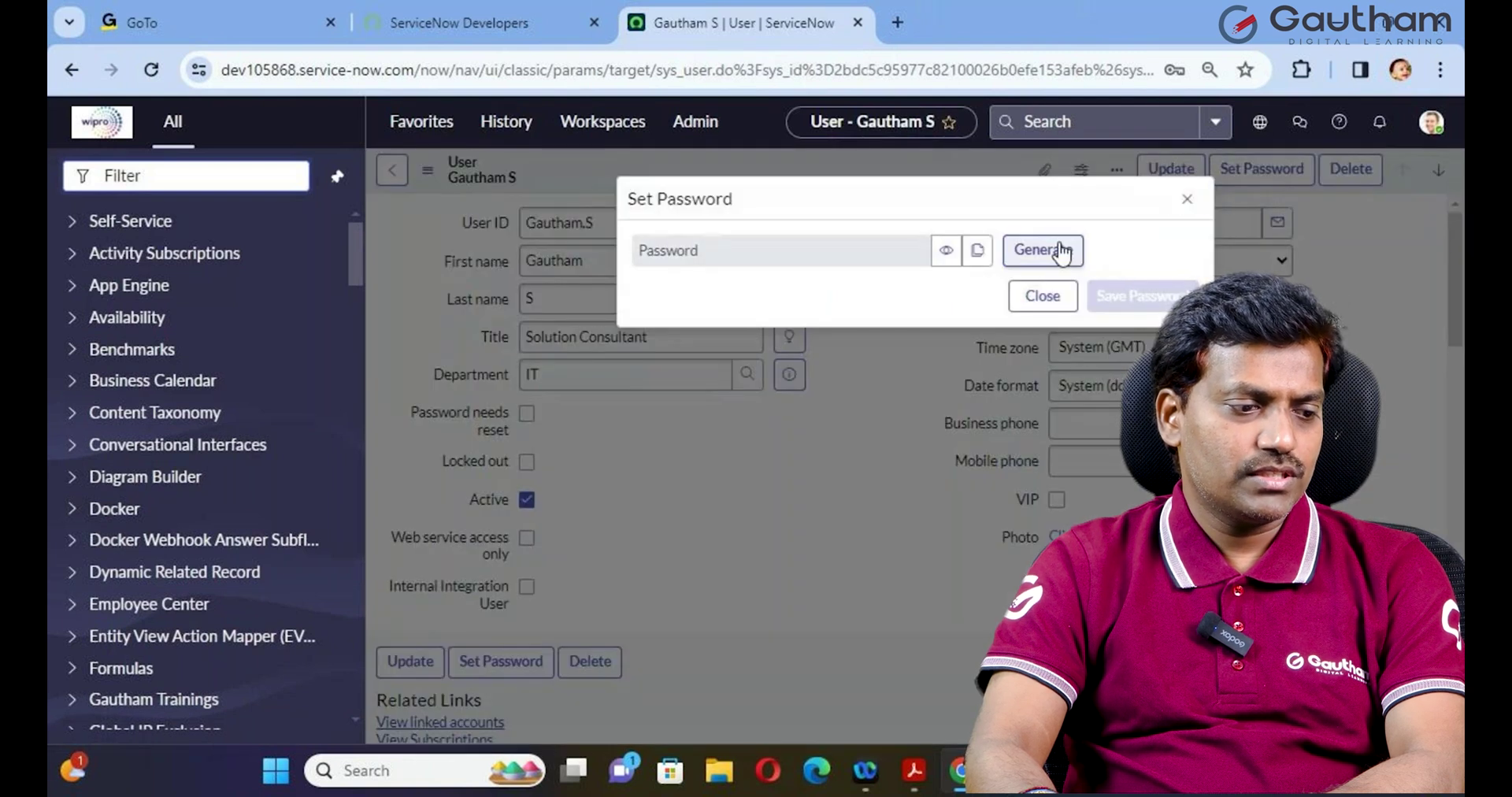
left_click(1060, 250)
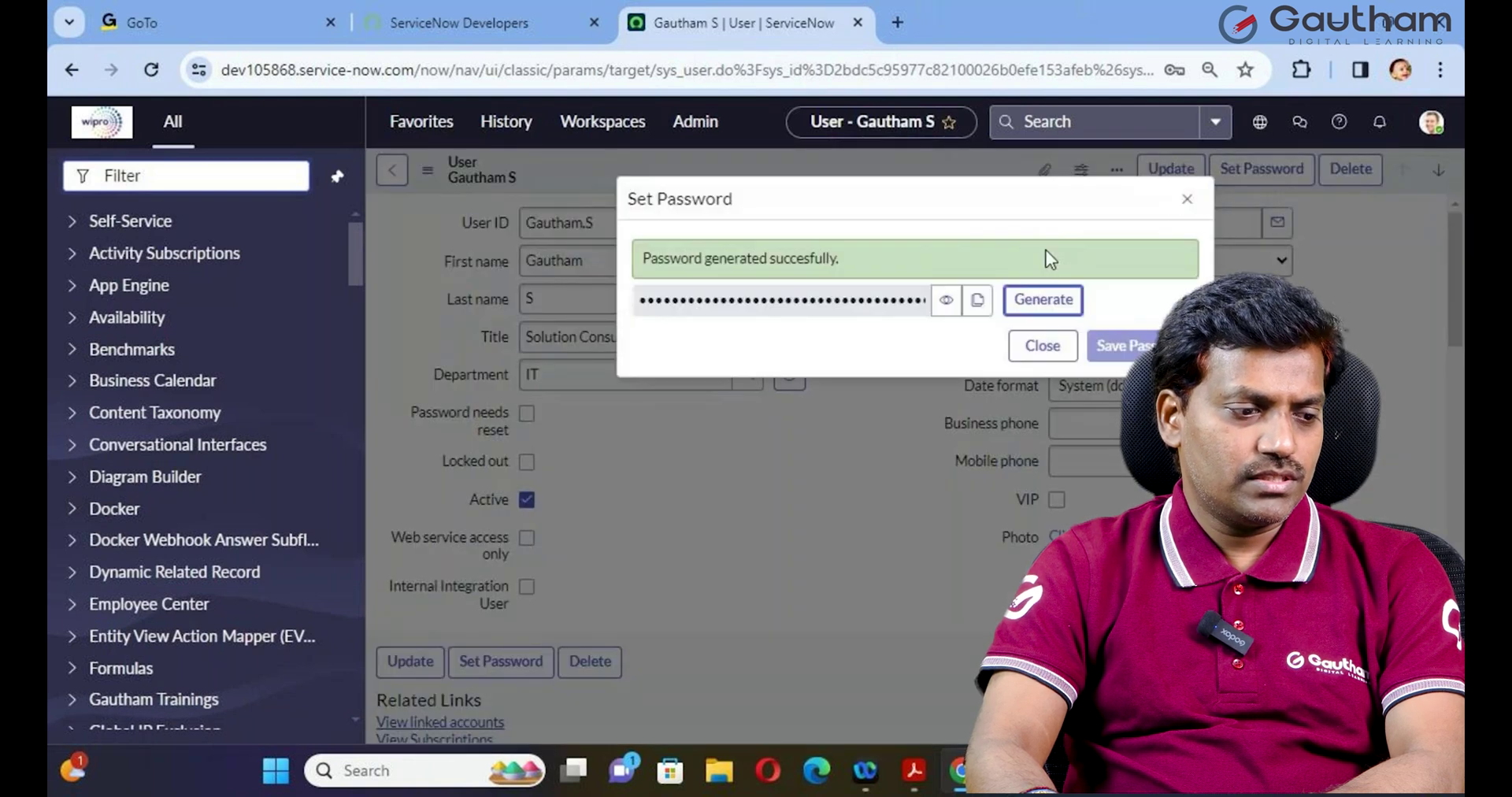
left_click(979, 301)
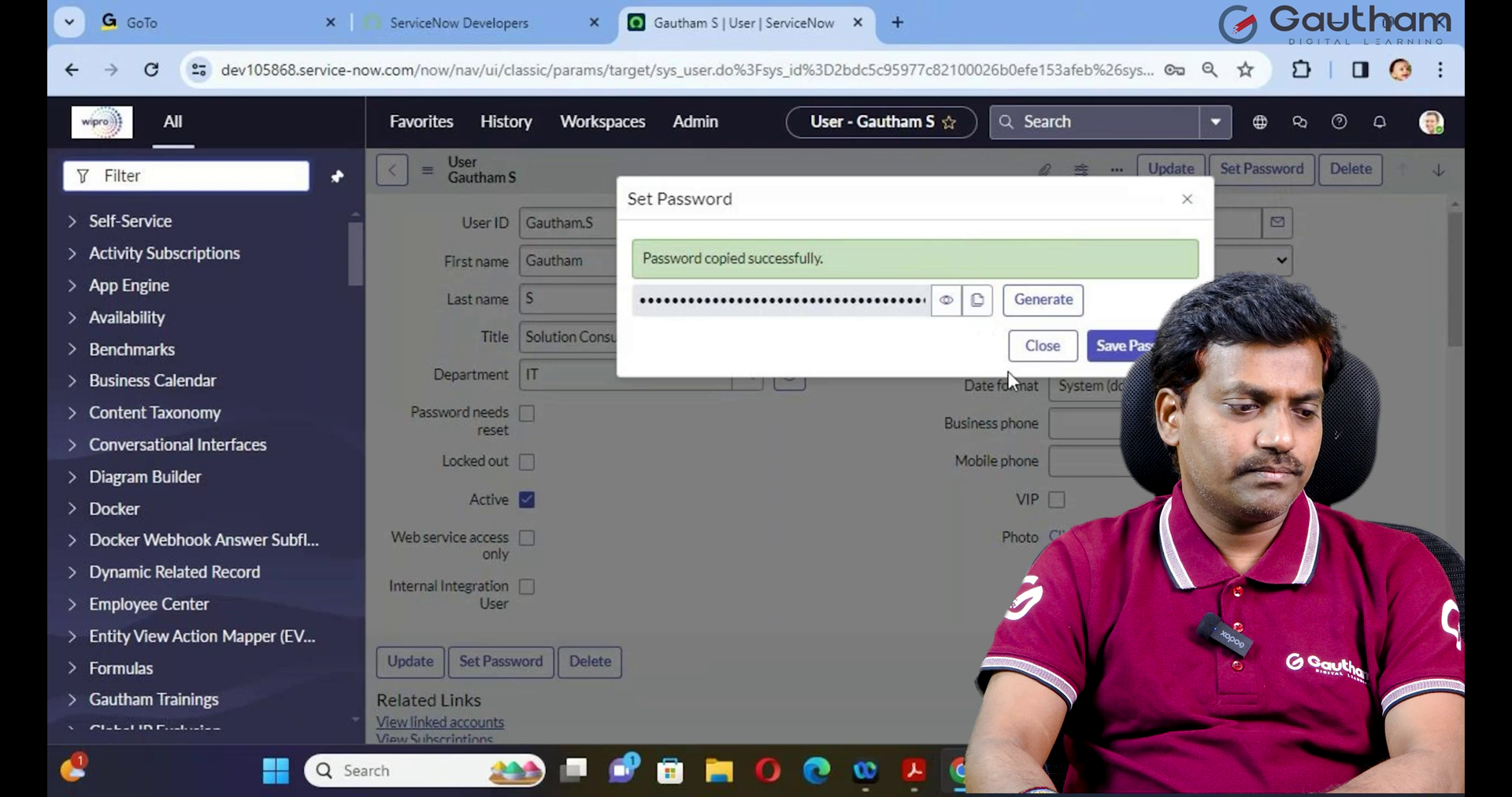
left_click(1174, 345)
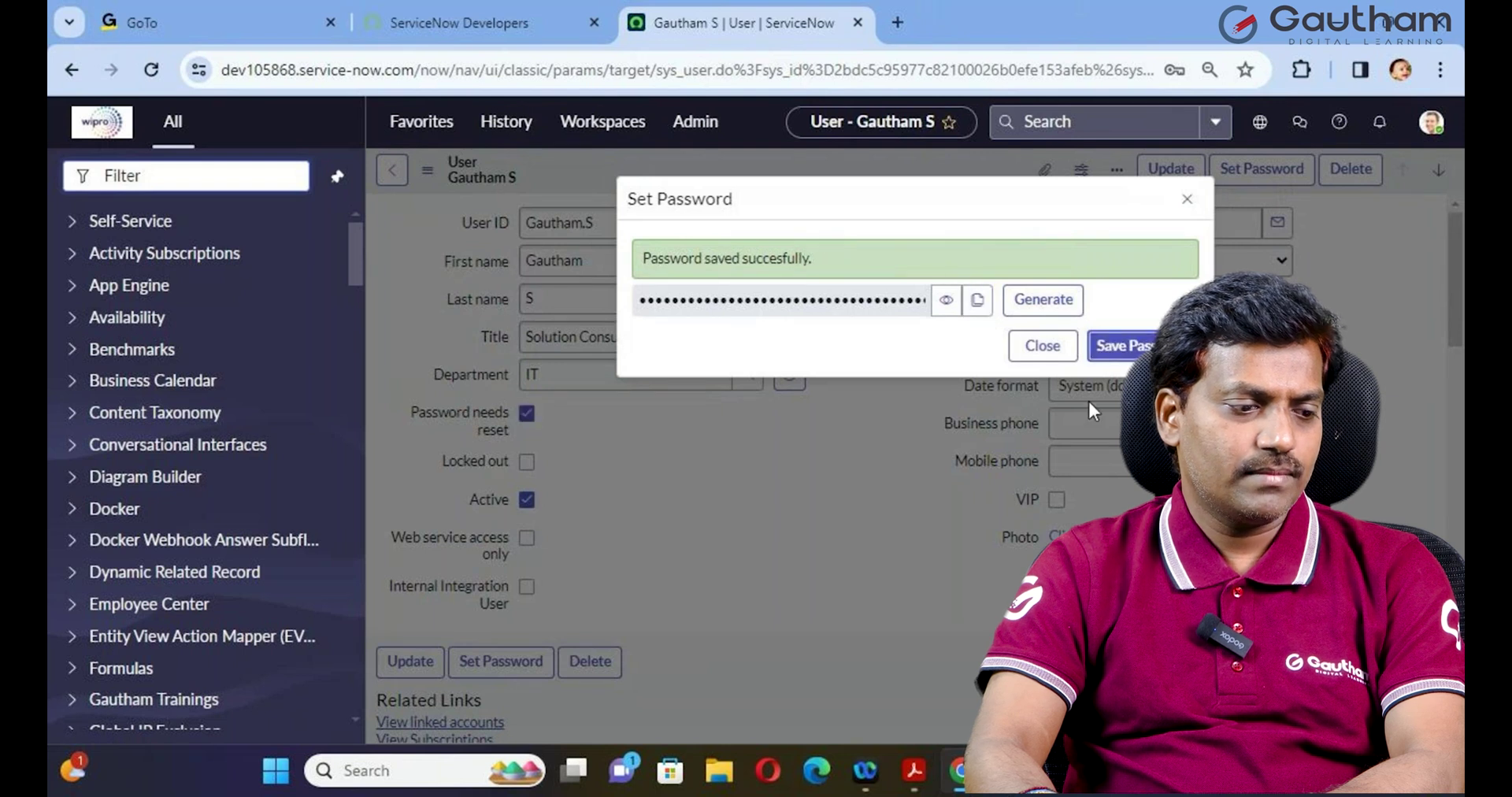
left_click(1045, 348)
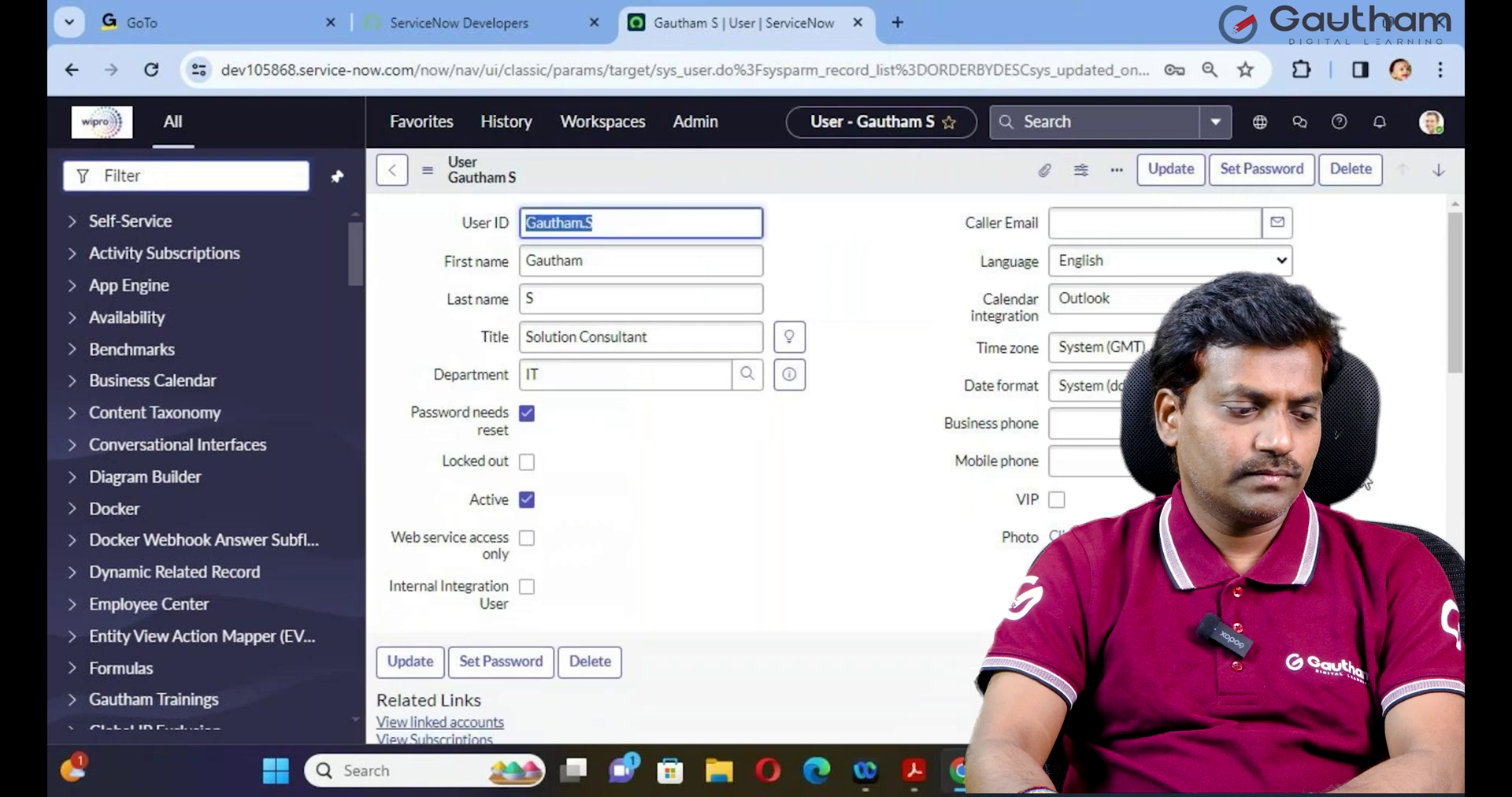
scroll(1356, 499, "down", 10)
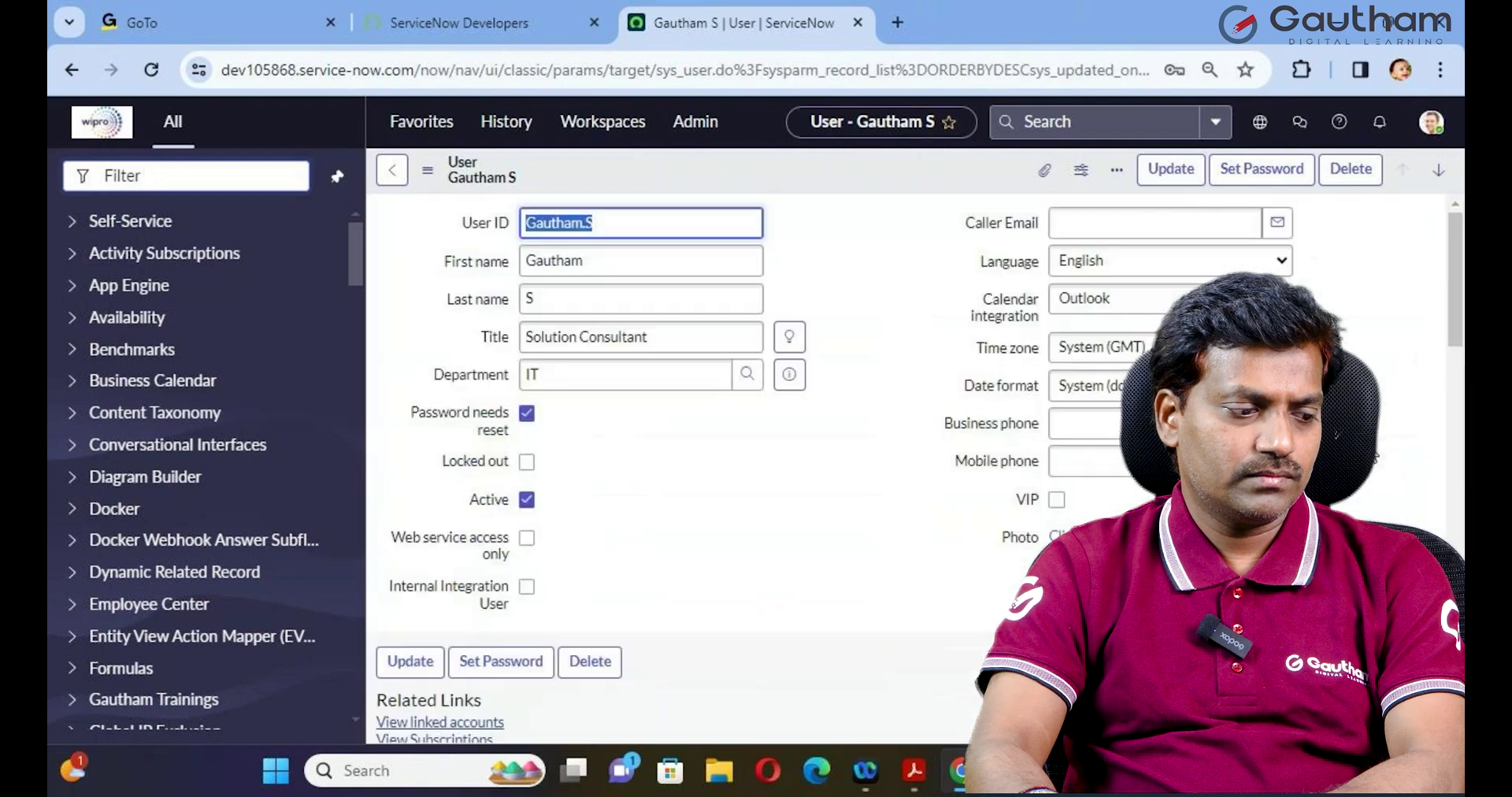
scroll(1356, 499, "down", 10)
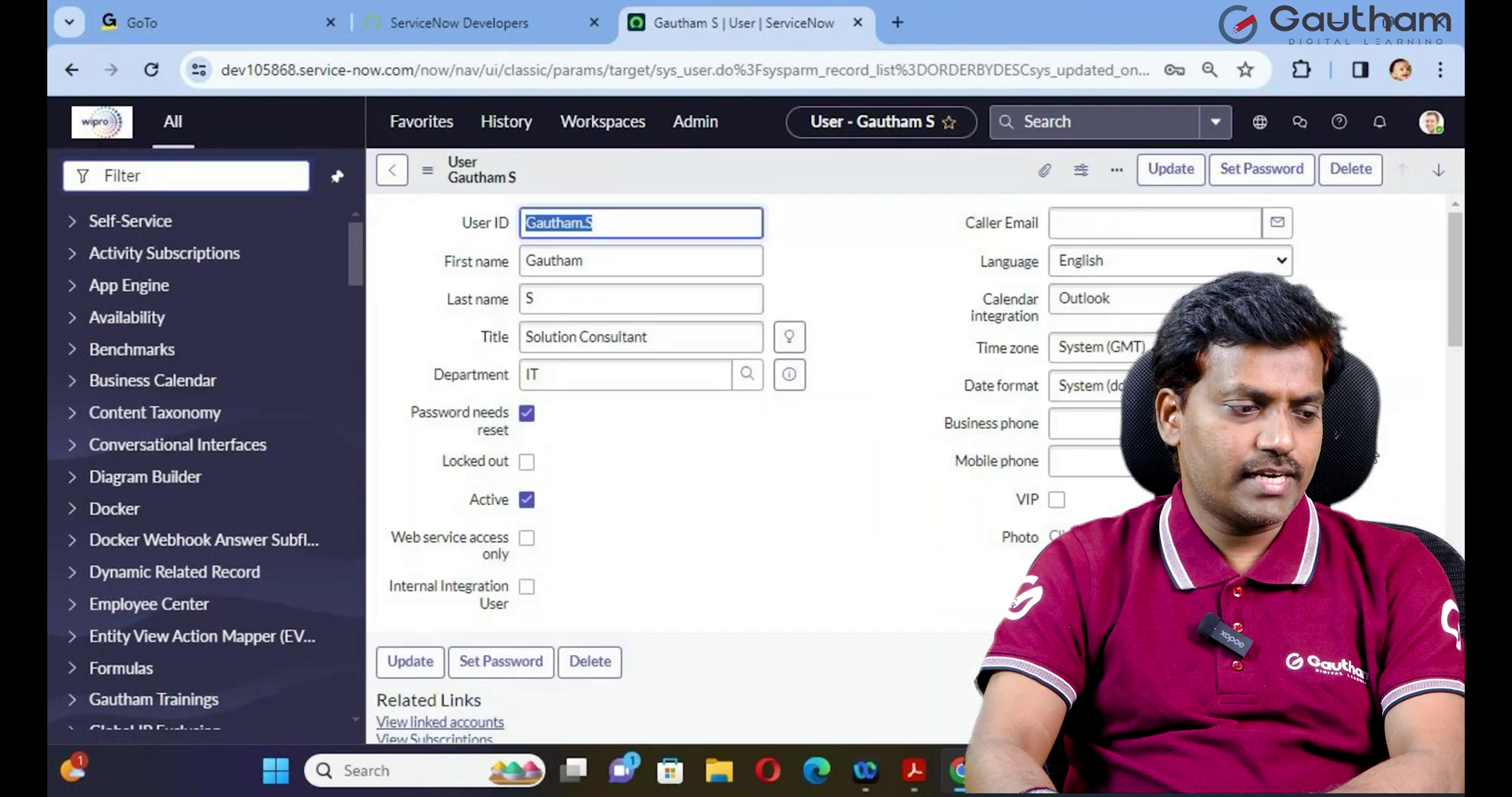
Under ITIL User in Notepad, add the user's ID and paste the generated password below it.
key("alt+Tab")
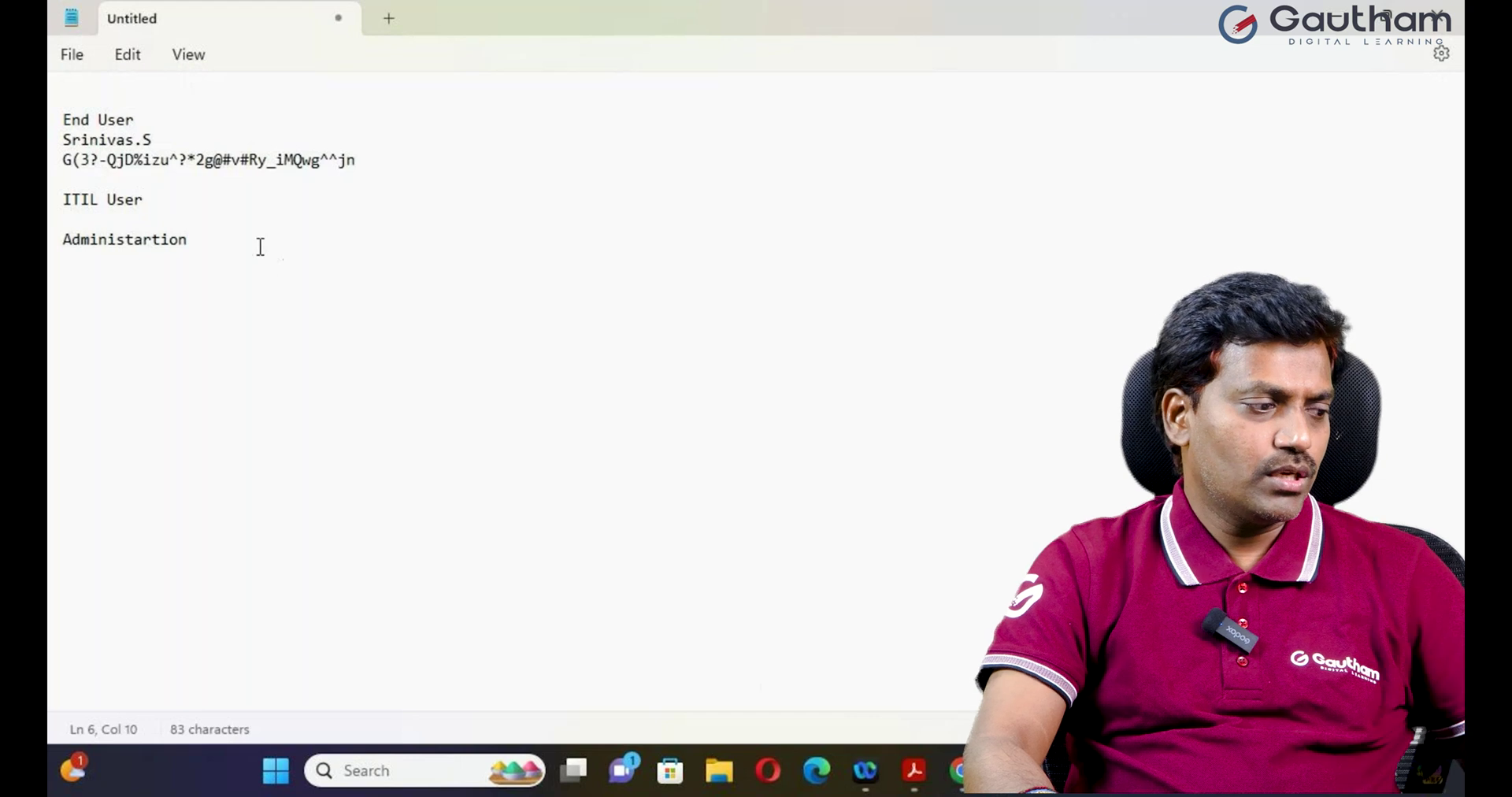
key("Return")
type("Gautham.S")
key("Return")
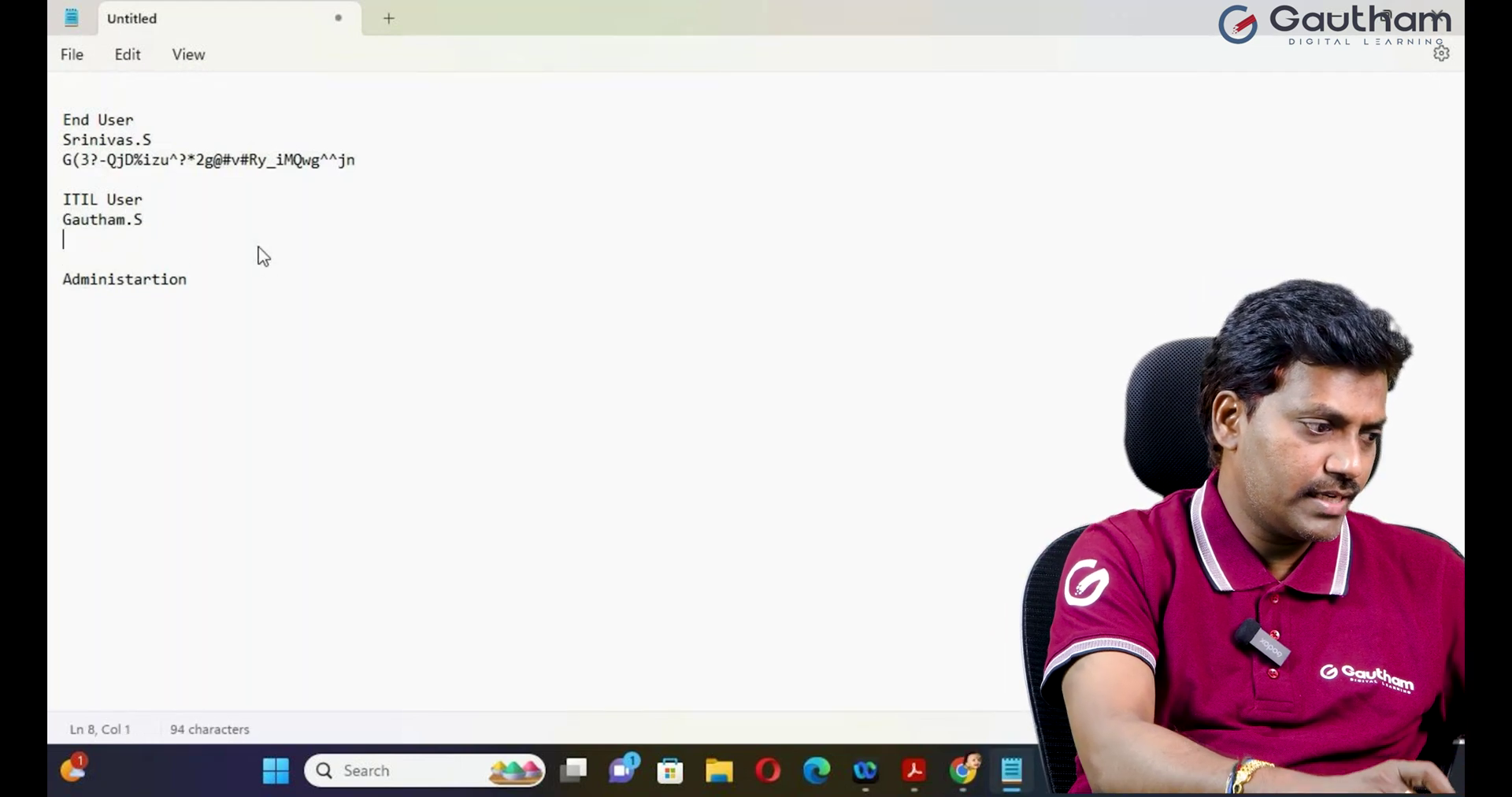
key("ctrl+v")
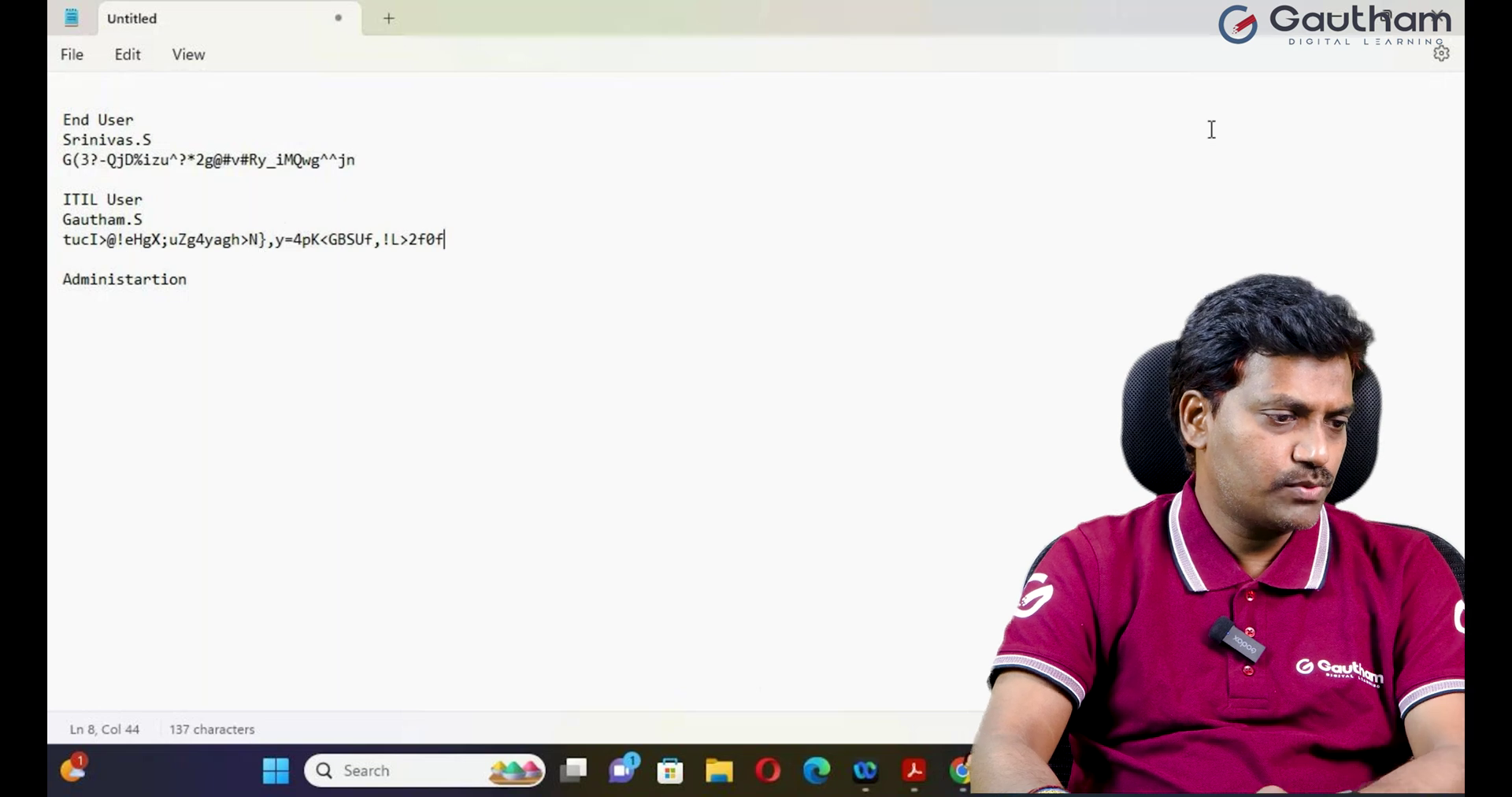
key("alt+Tab")
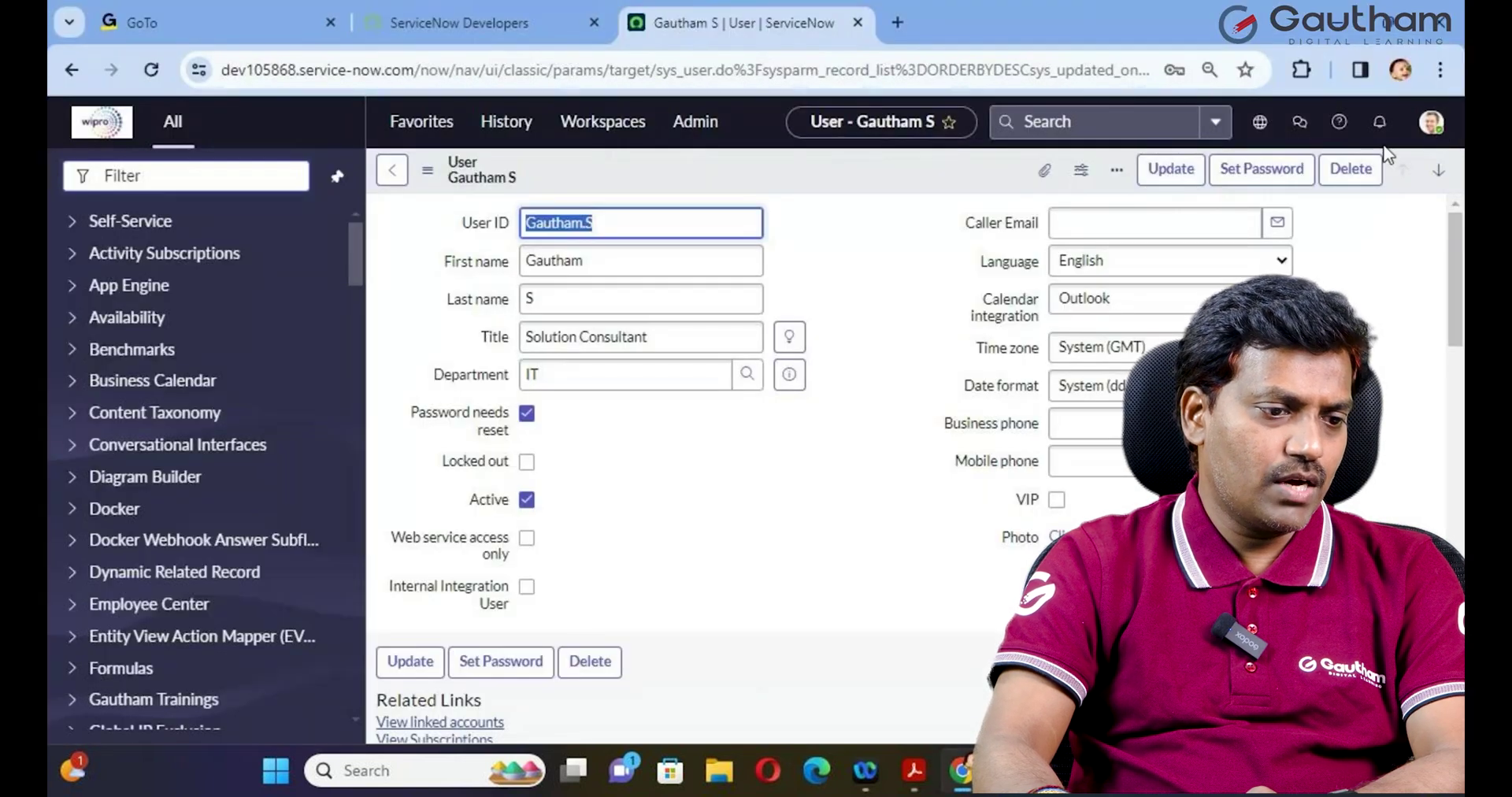
Save the user record and log out of the administrator account.
left_click(1179, 171)
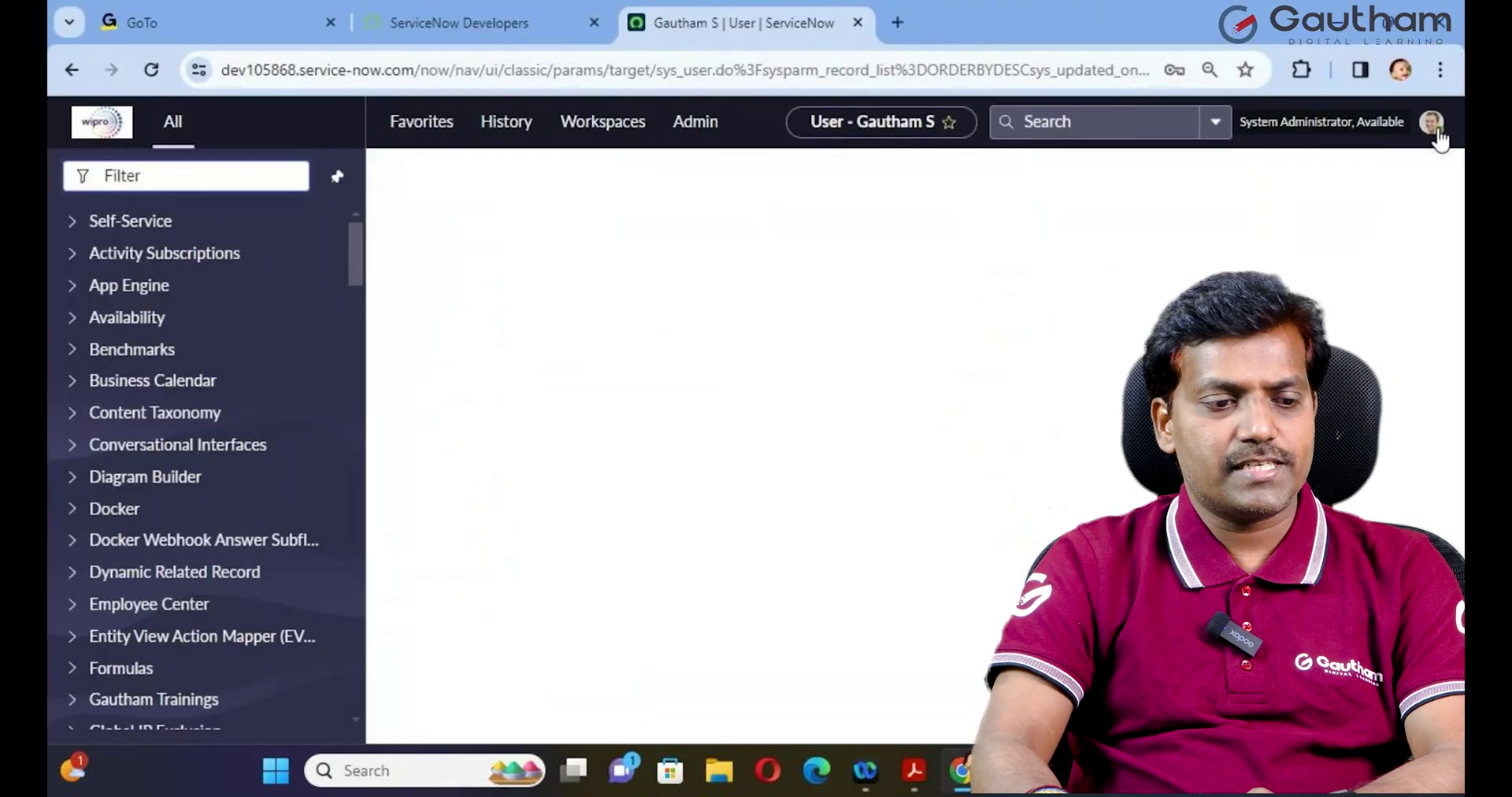
left_click(1431, 122)
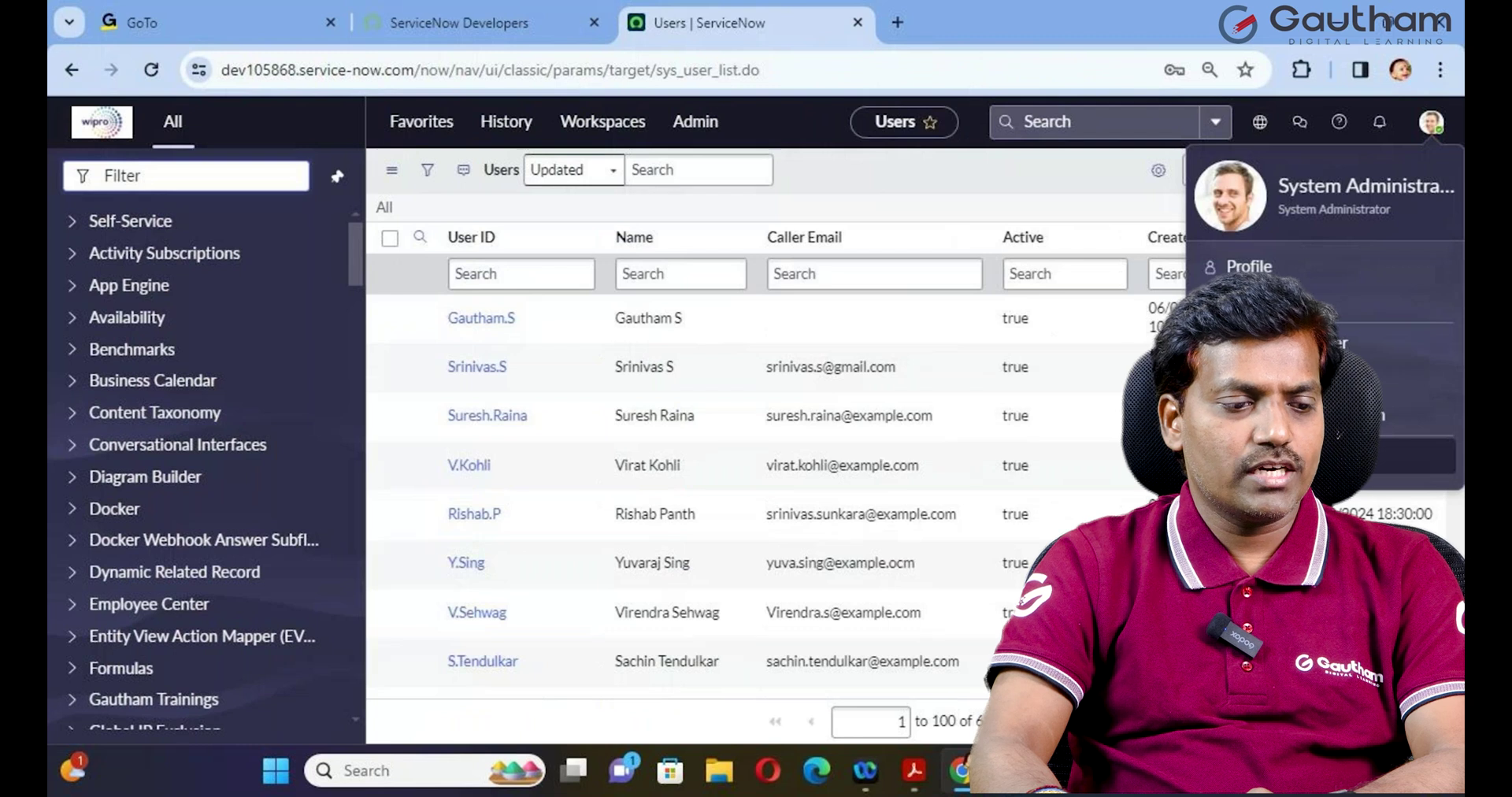
left_click(1339, 455)
Sign in as the new ITIL user with their user ID and the pasted generated password.
type("gautham.")
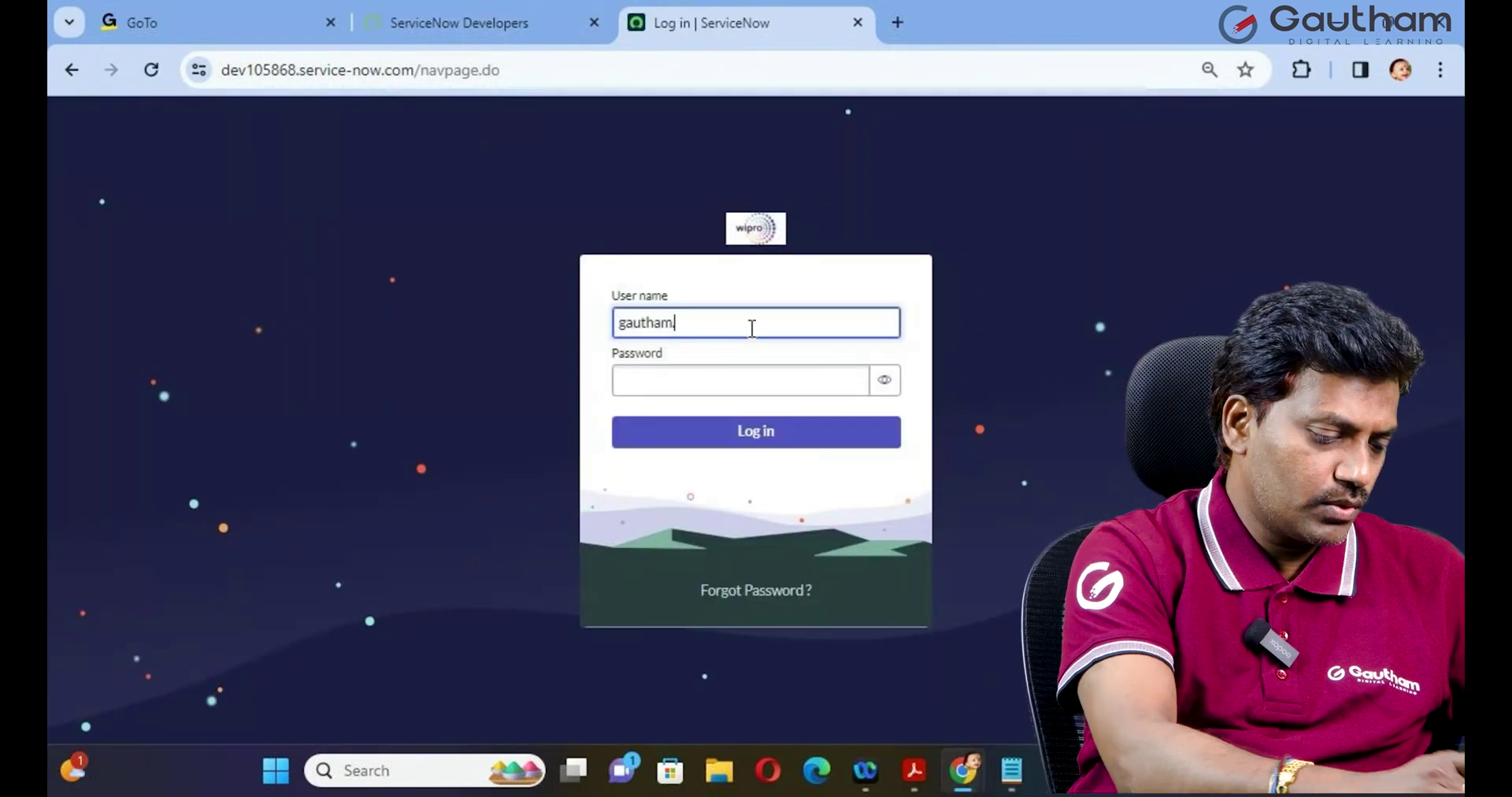
left_click(740, 382)
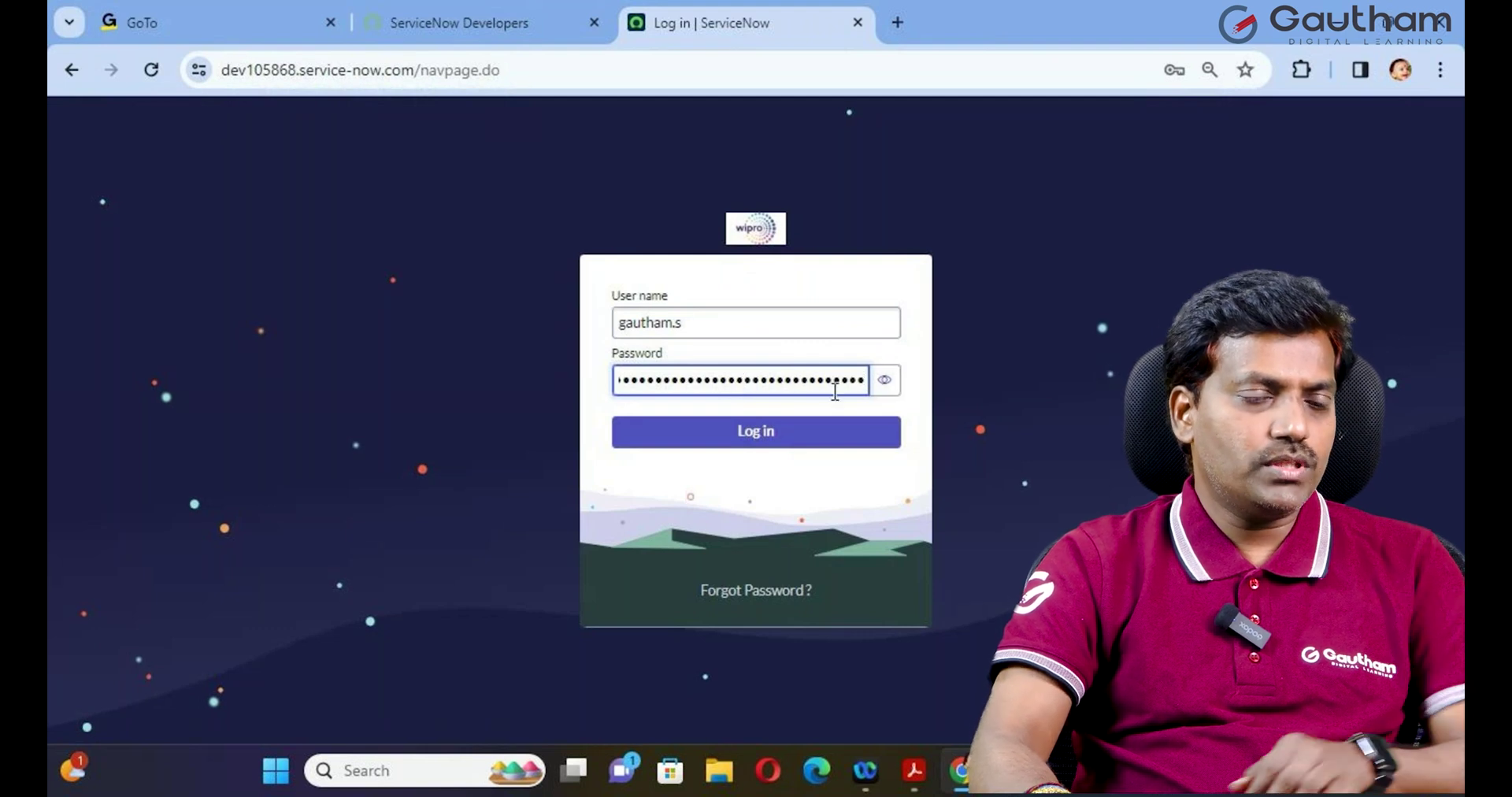
left_click(789, 436)
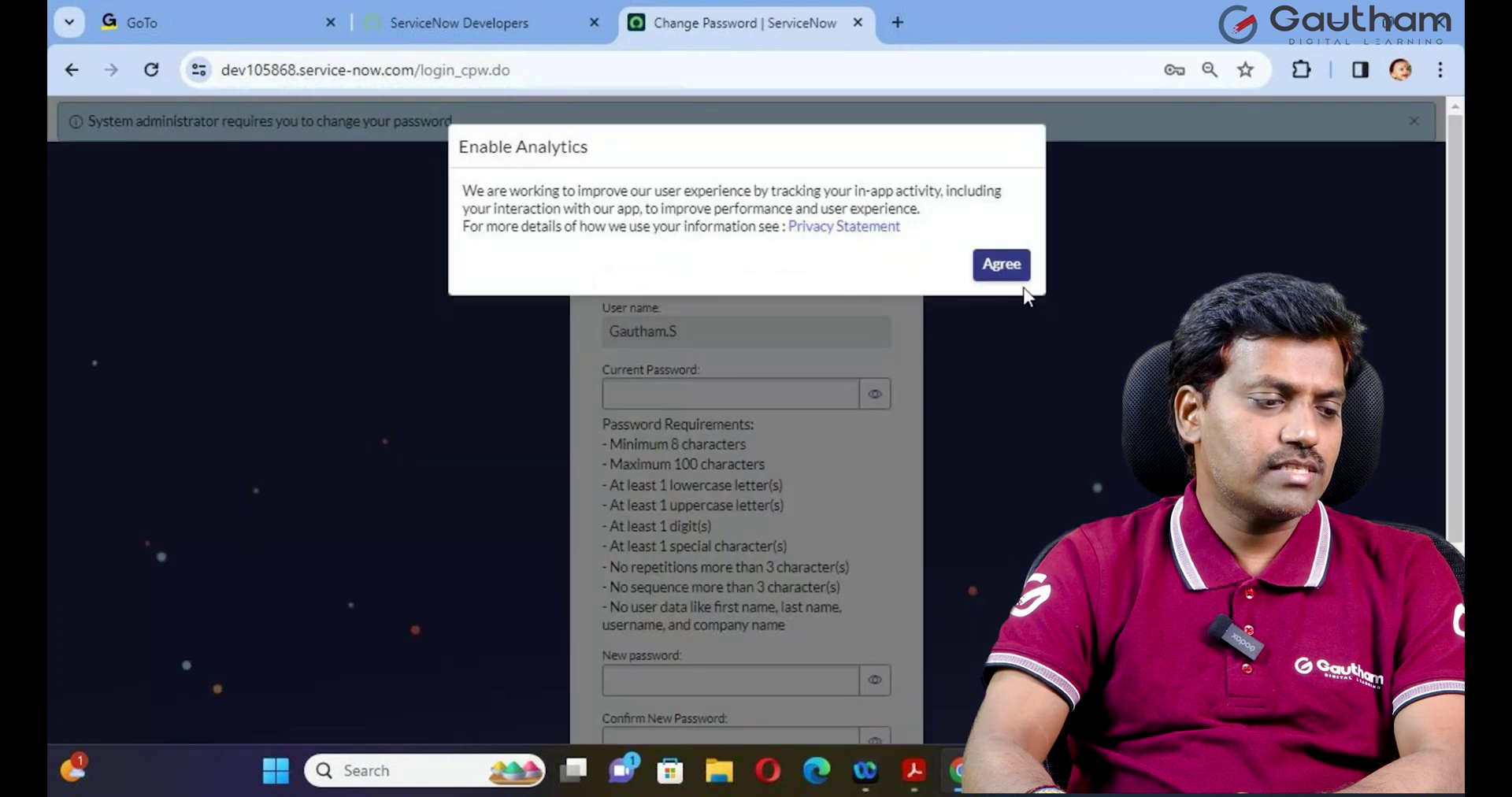
Accept the analytics prompt, enter the current password, then set and confirm a new password.
left_click(1002, 266)
left_click(685, 396)
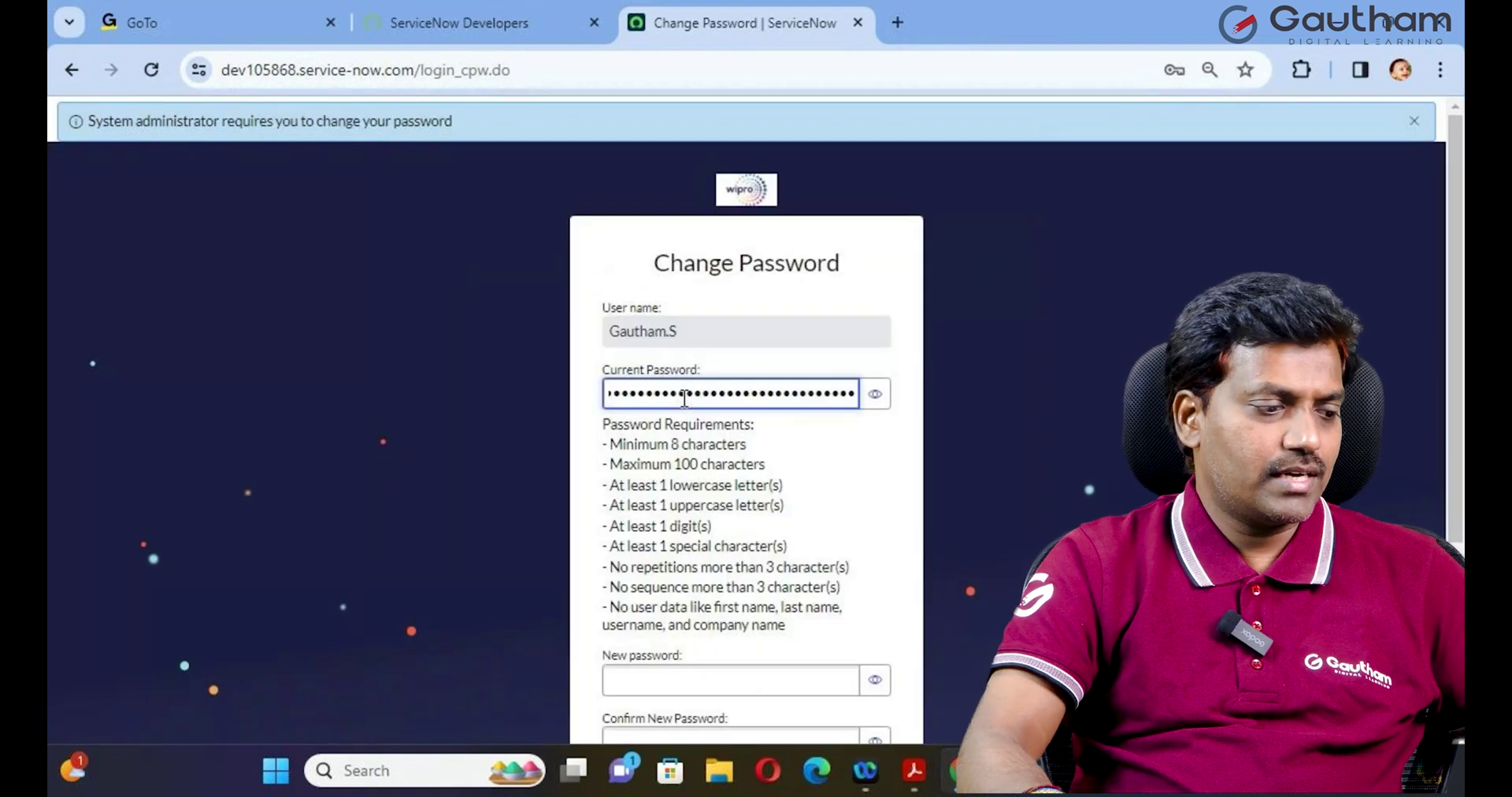
scroll(683, 426, "down", 3)
left_click(681, 458)
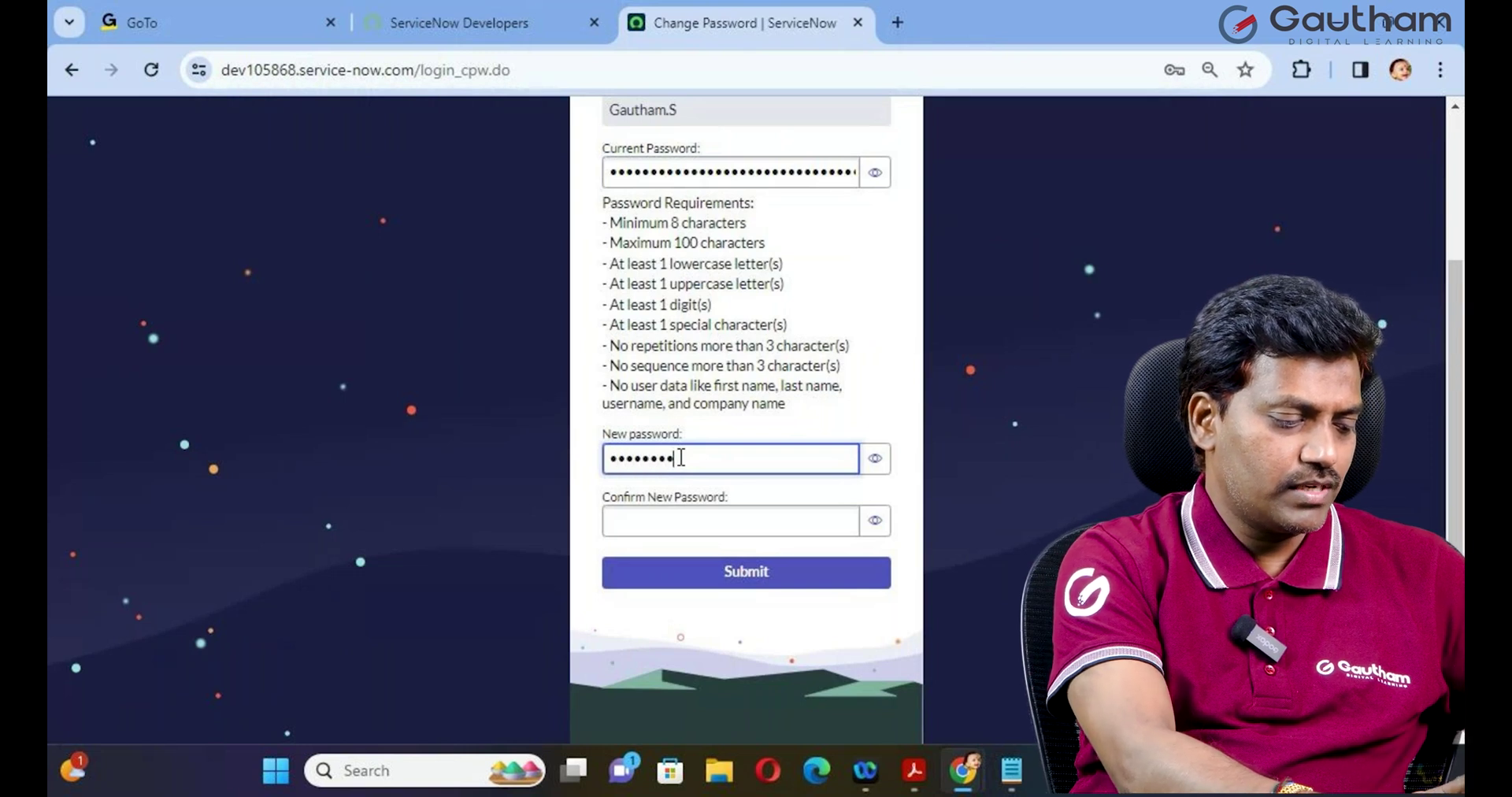
left_click(693, 523)
type("•")
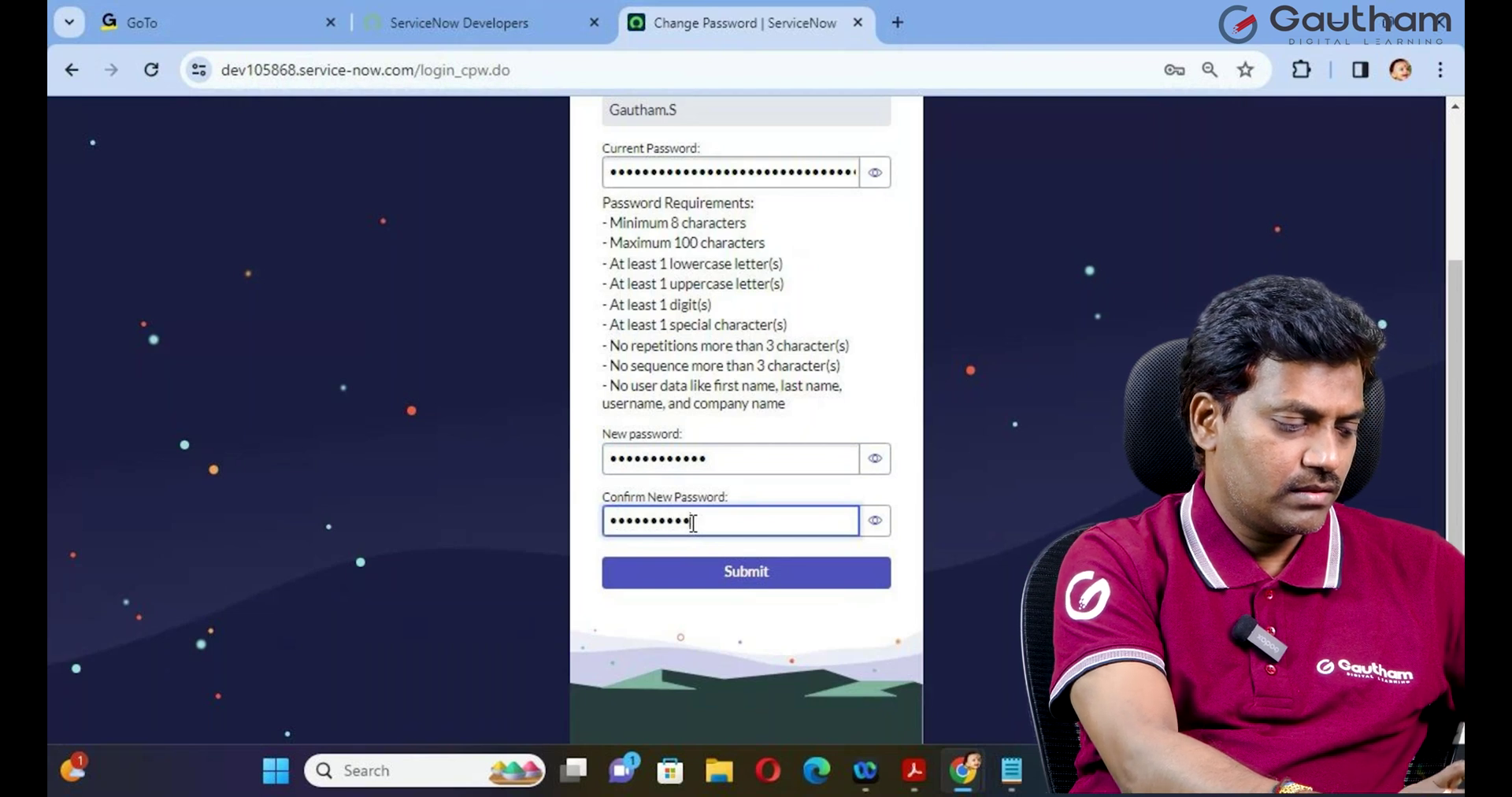
left_click(745, 574)
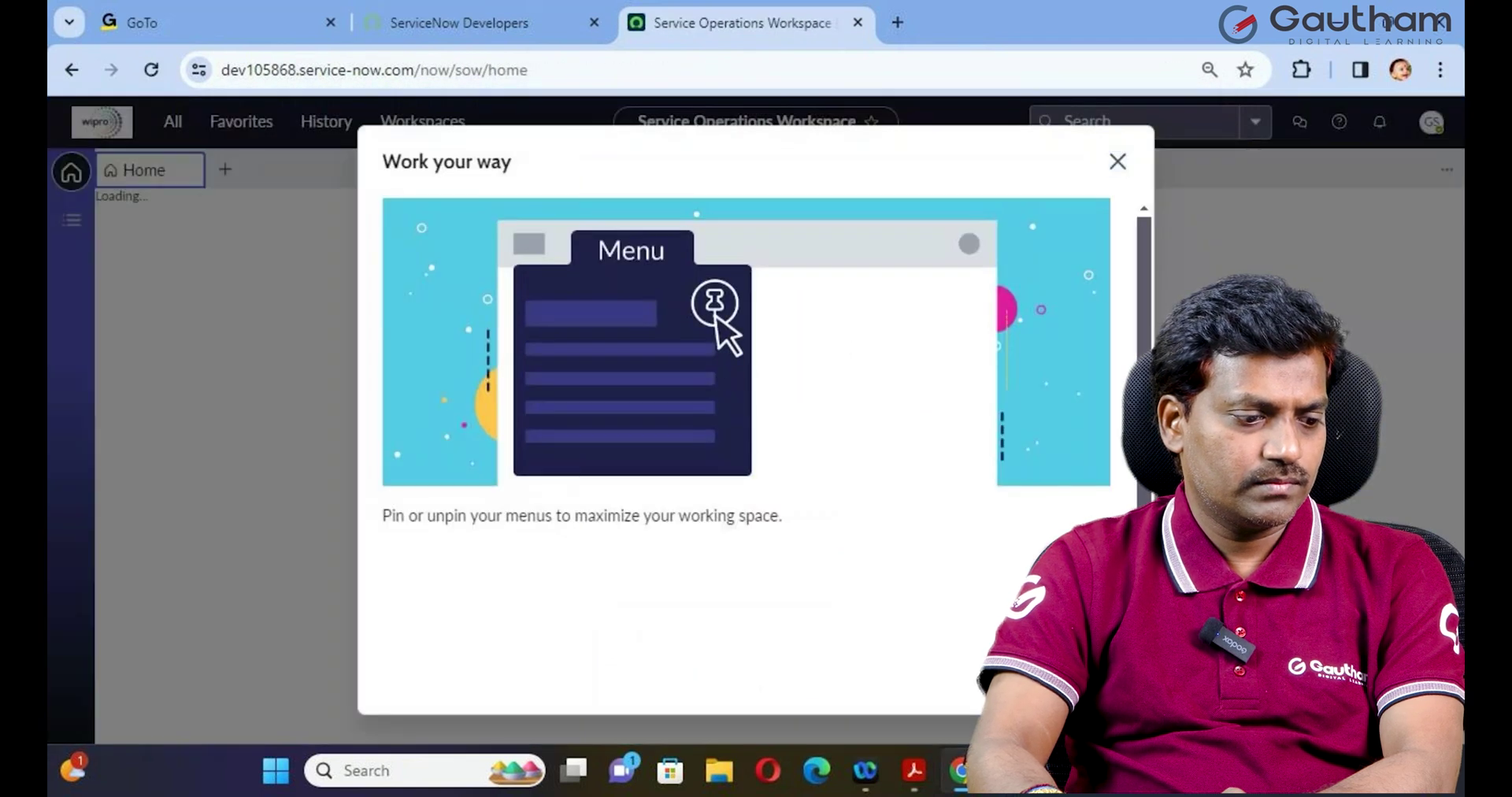
Dismiss the Service Operations Workspace 'Work your way' welcome tour.
key("Right")
key("Right")
key("Escape")
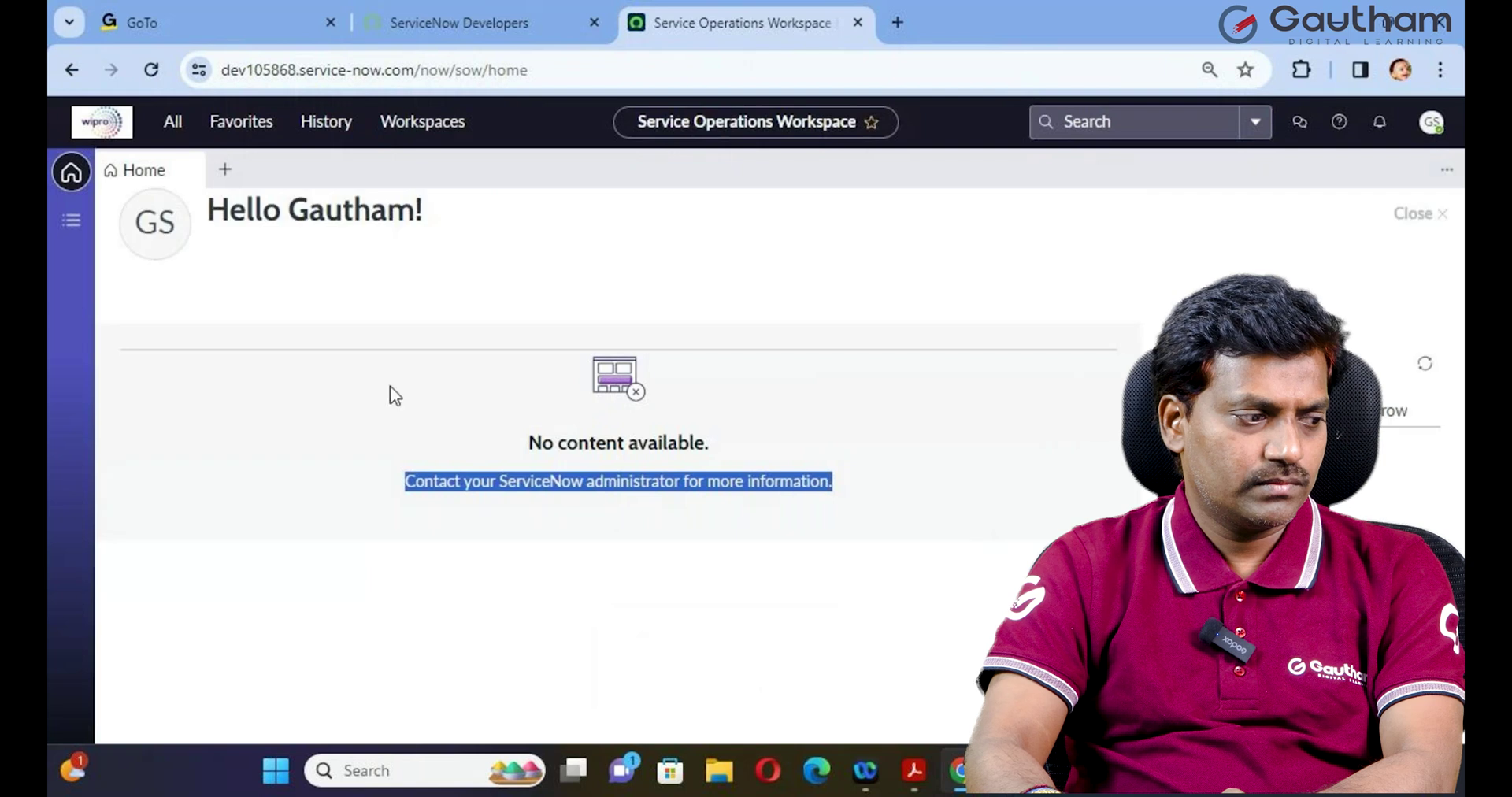
left_click(173, 123)
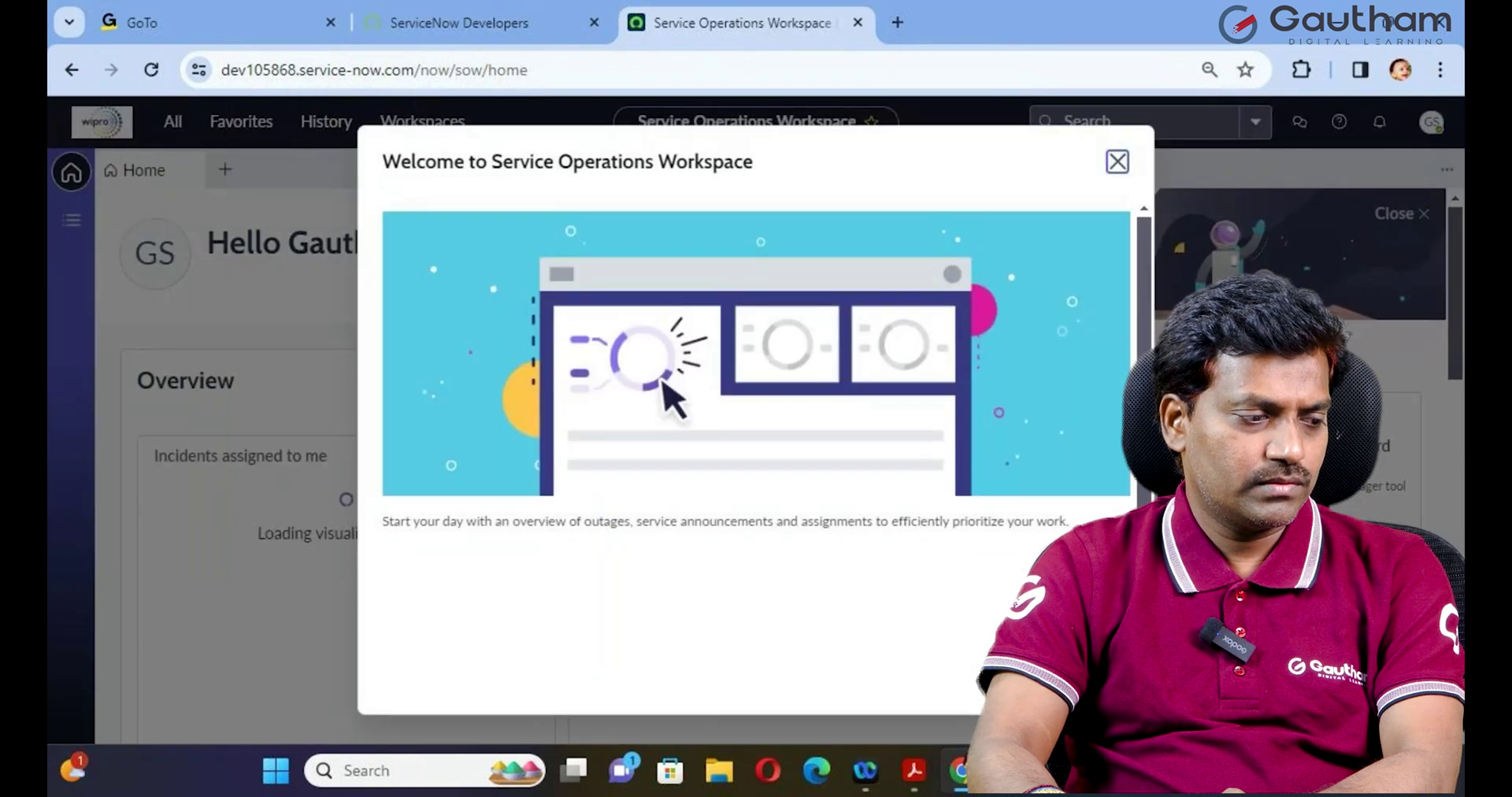
key("Right")
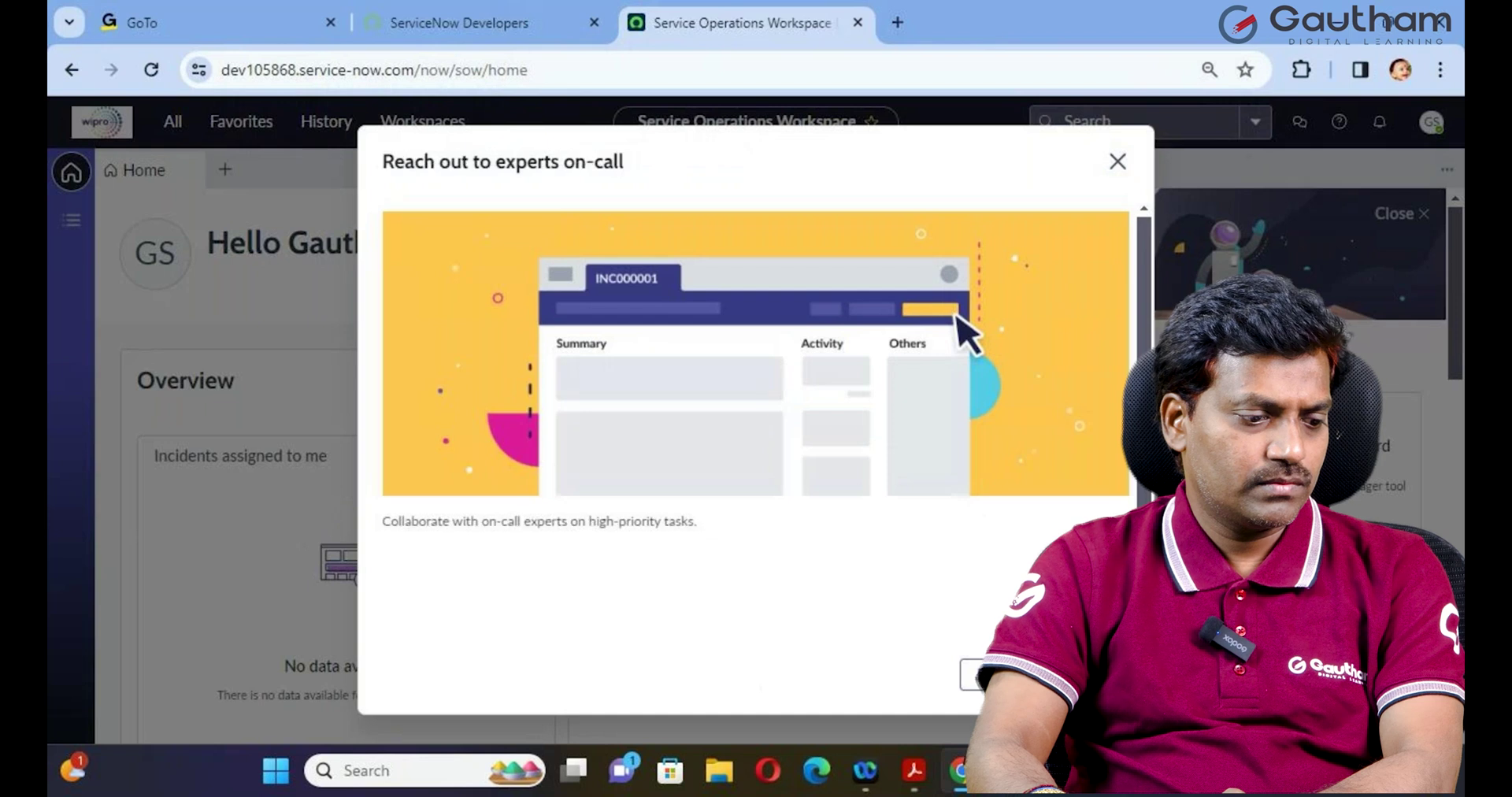
key("Escape")
Pin the All application navigator open, collapse Self-Service, and open the user's account menu.
left_click(175, 123)
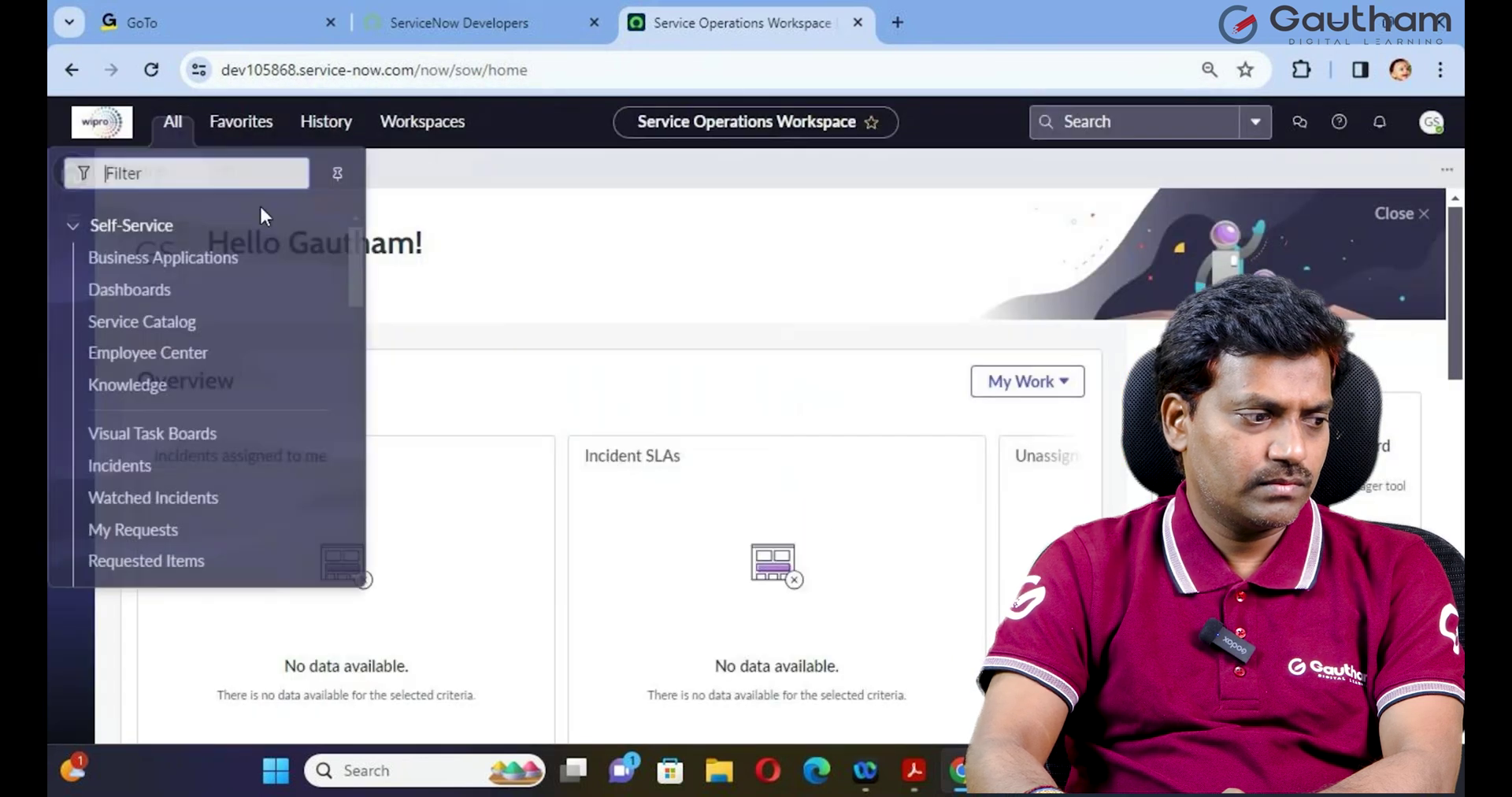
left_click(337, 177)
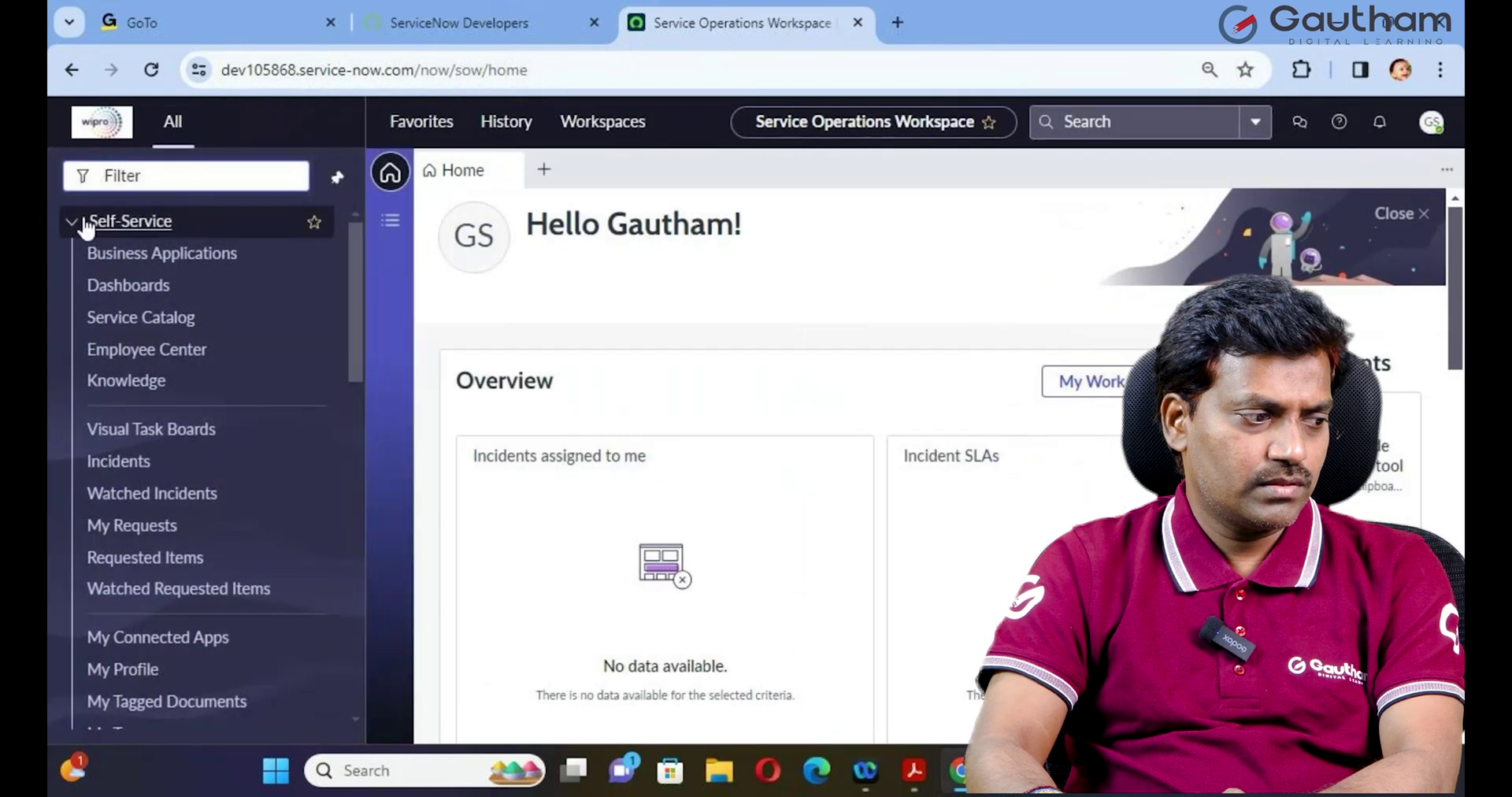
left_click(85, 227)
scroll(205, 335, "down", 5)
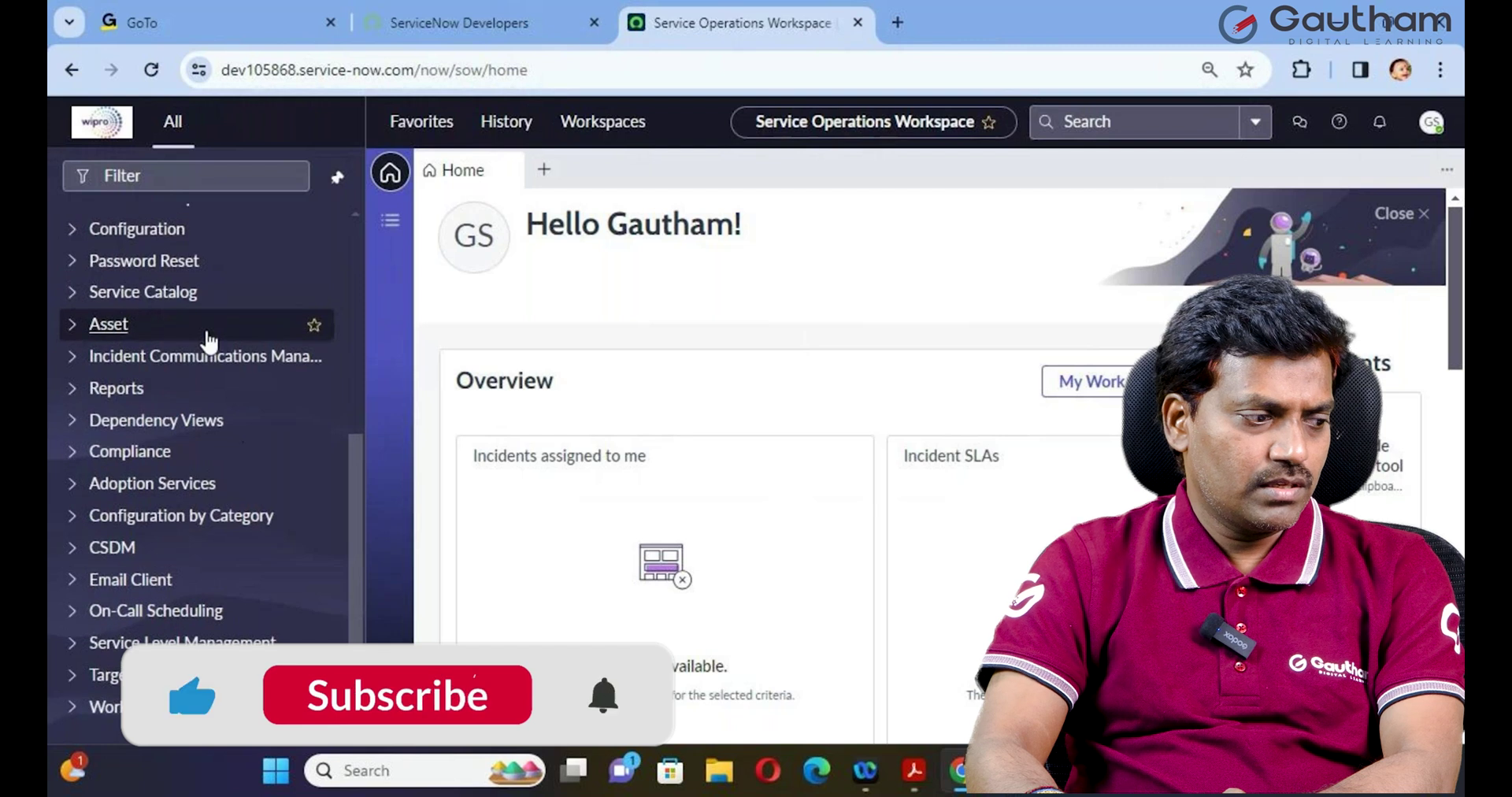
scroll(209, 341, "up", 5)
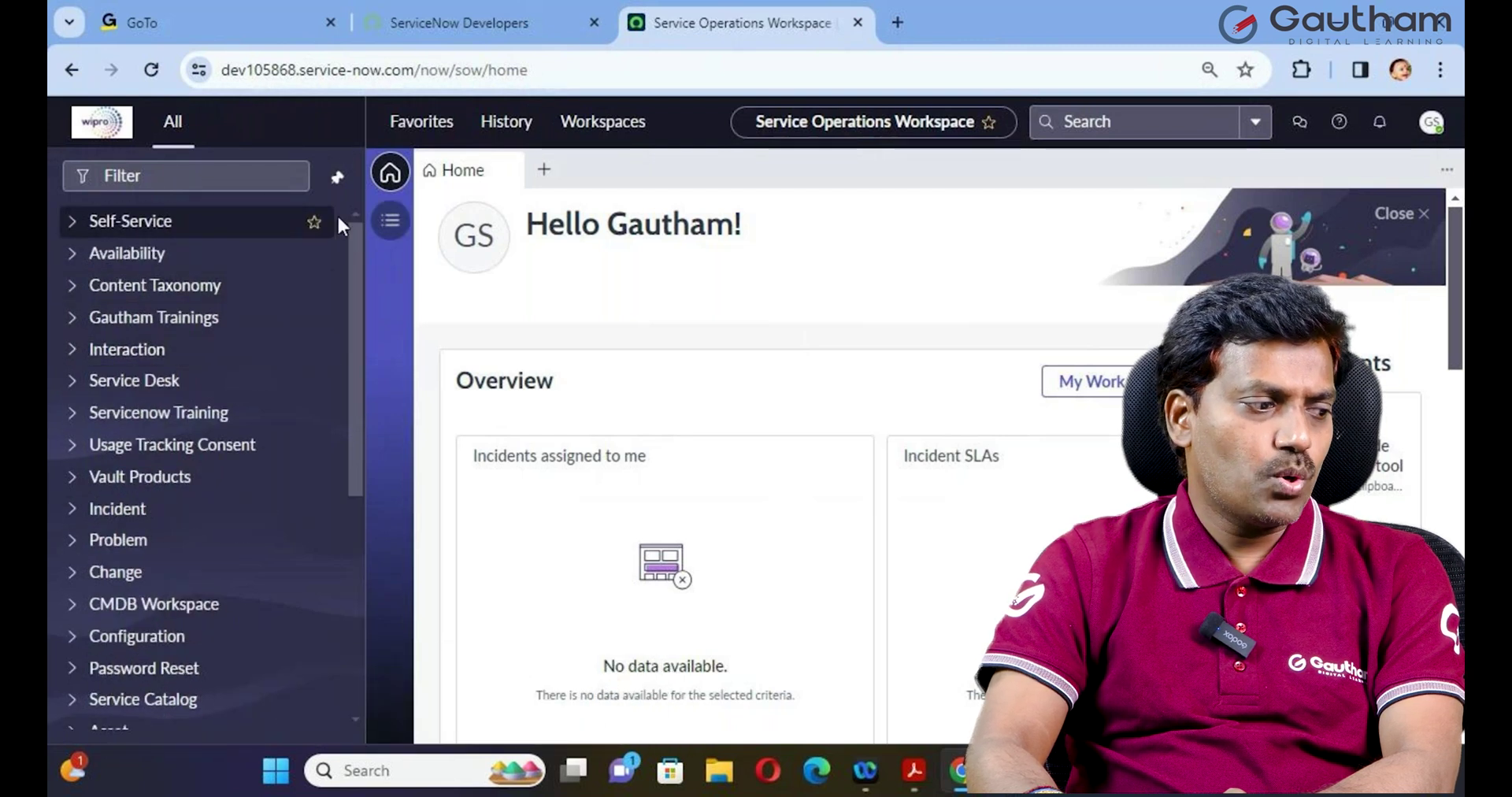
scroll(151, 362, "down", 5)
scroll(155, 381, "up", 5)
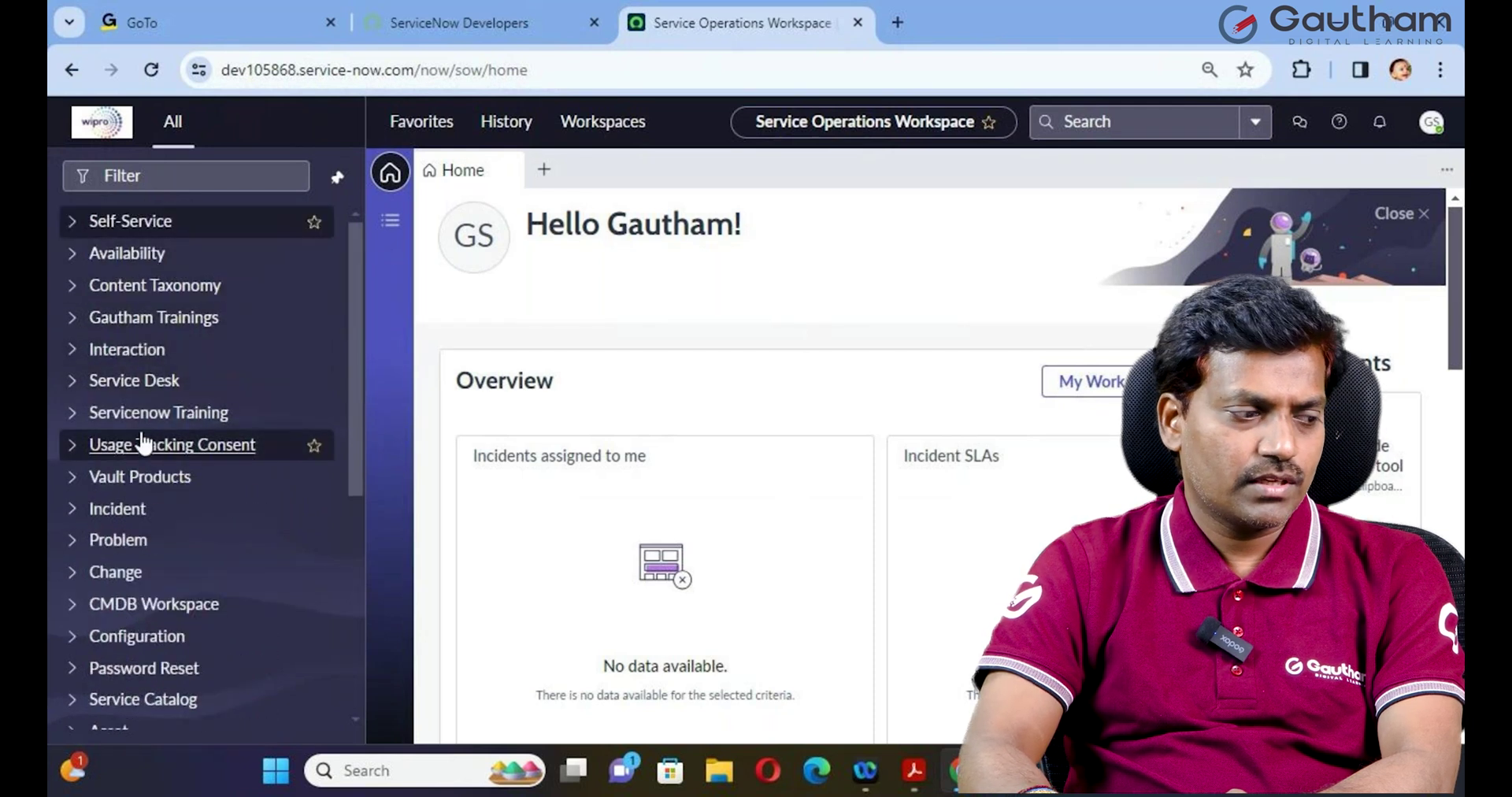
scroll(177, 441, "down", 5)
scroll(184, 467, "up", 5)
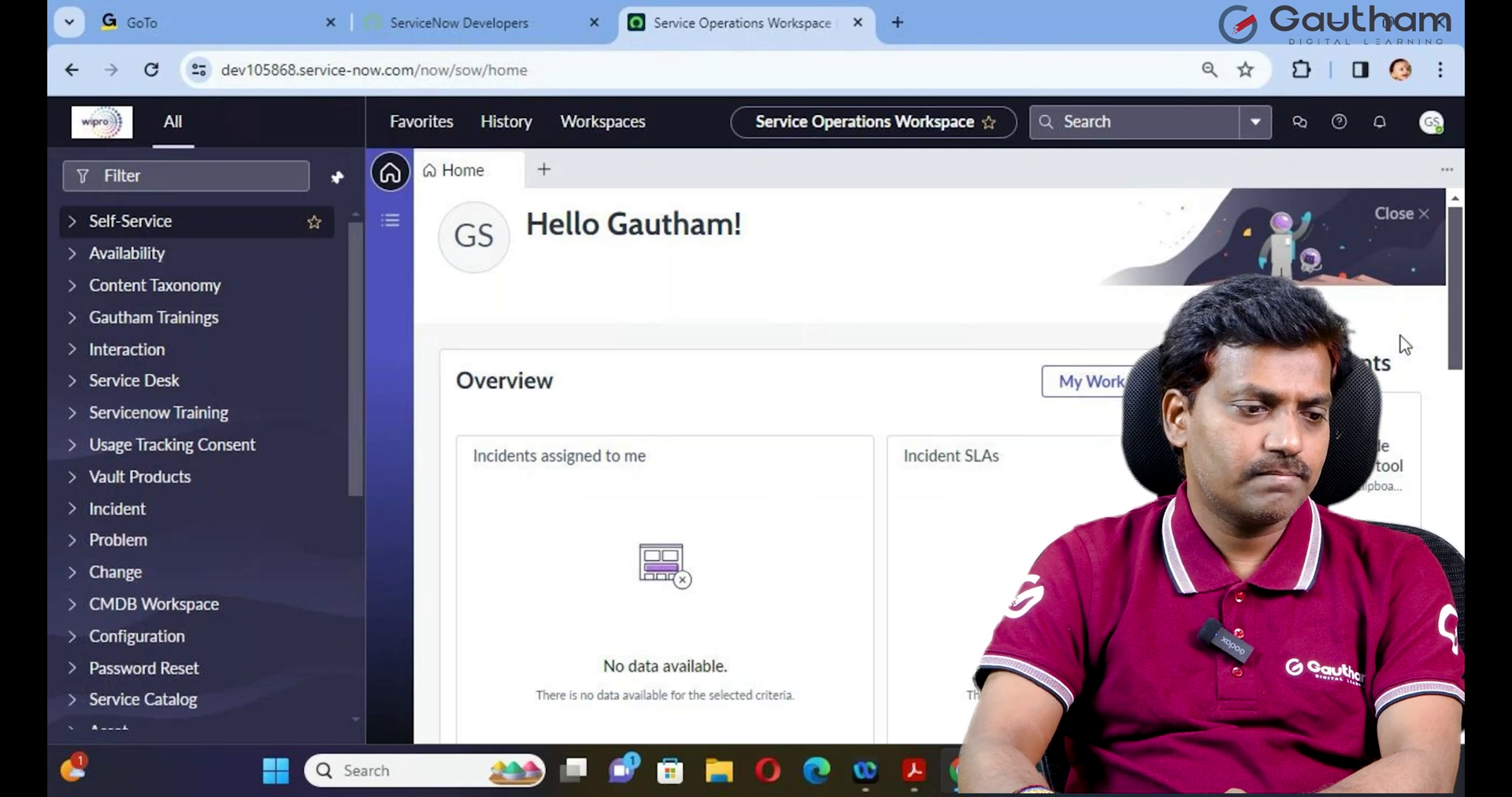
left_click(1432, 122)
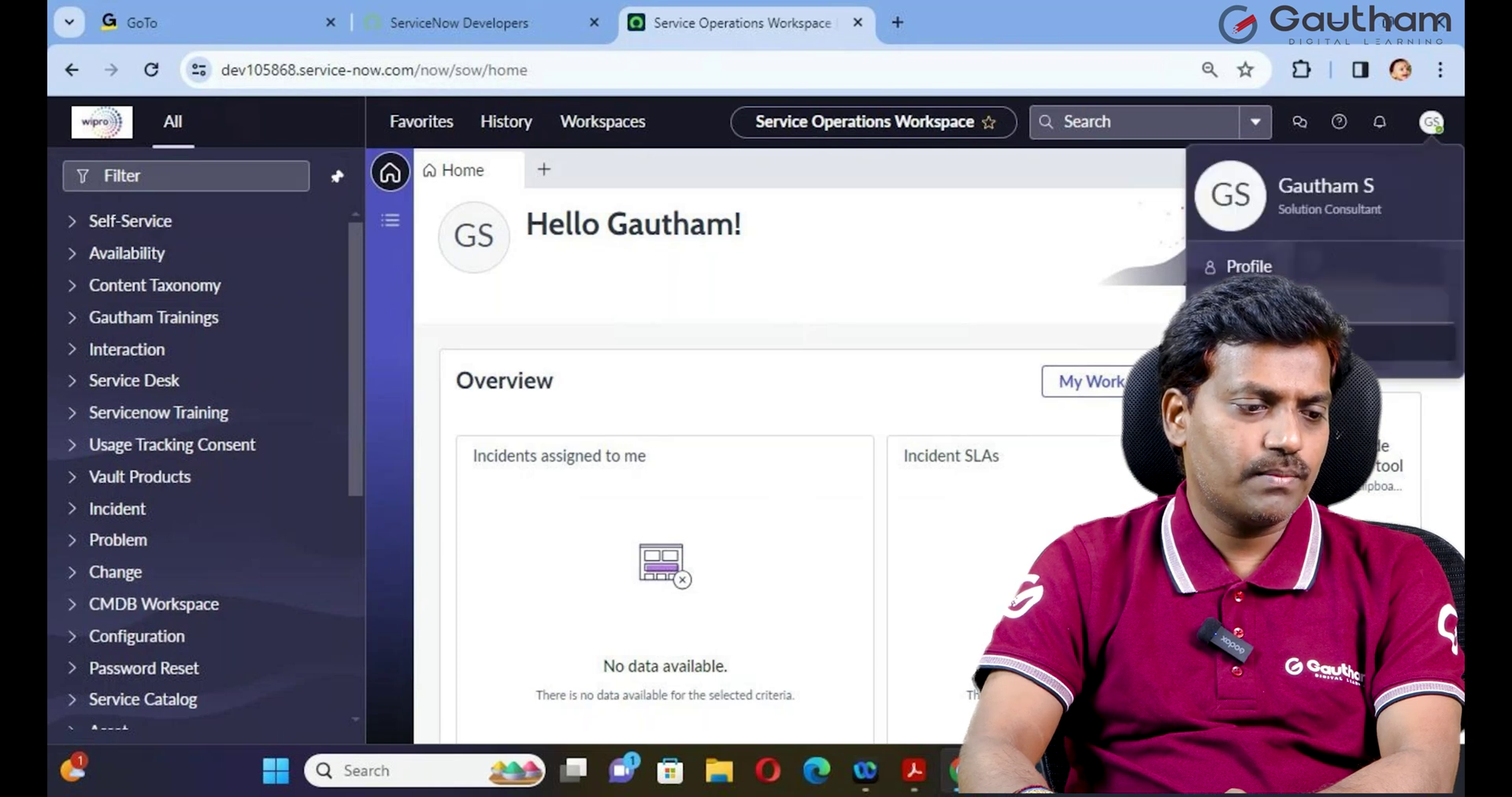
Log out of the new user and sign back in as admin with the administrator password.
left_click(1410, 342)
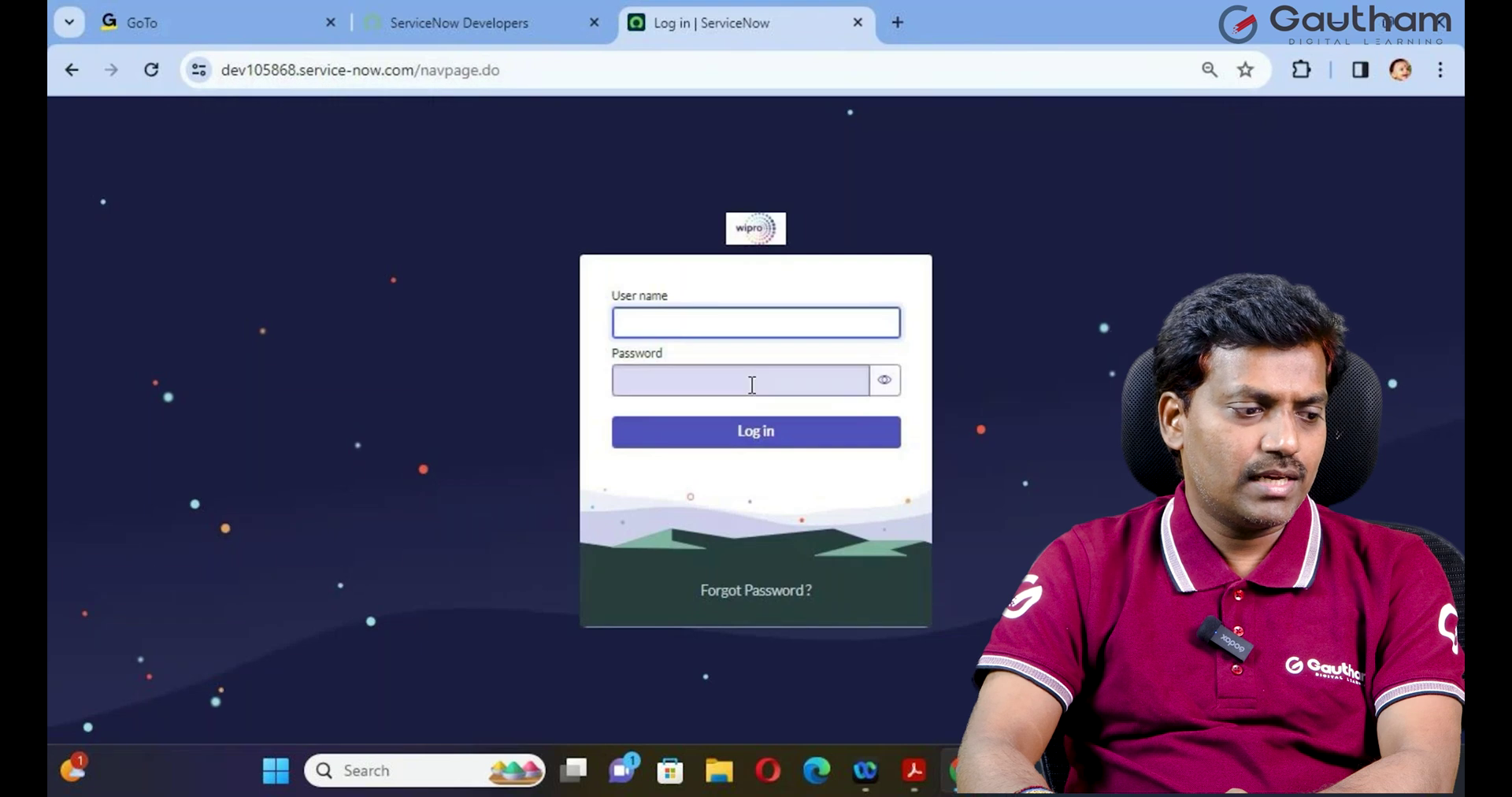
type("admin")
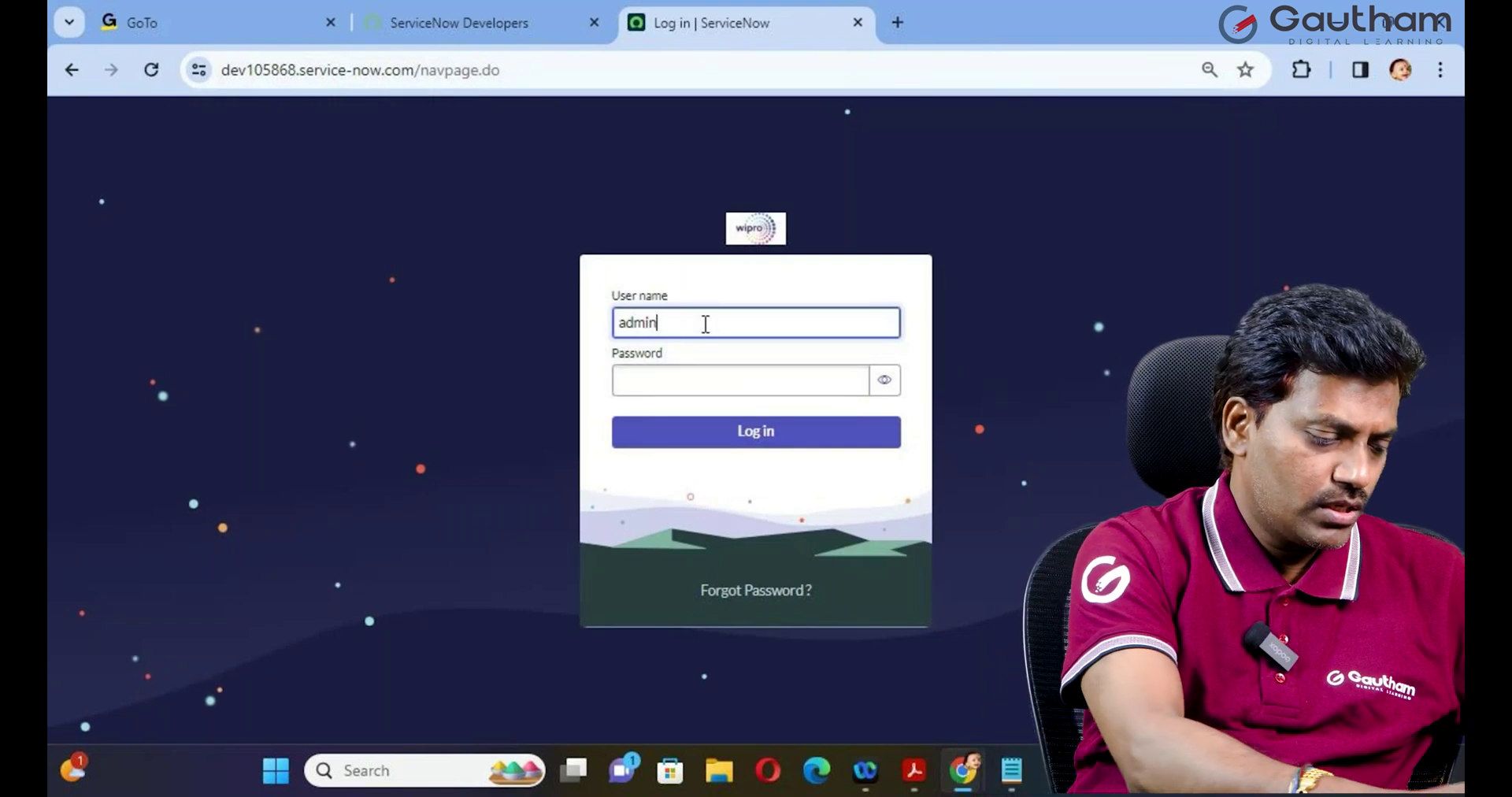
left_click(692, 381)
type("a")
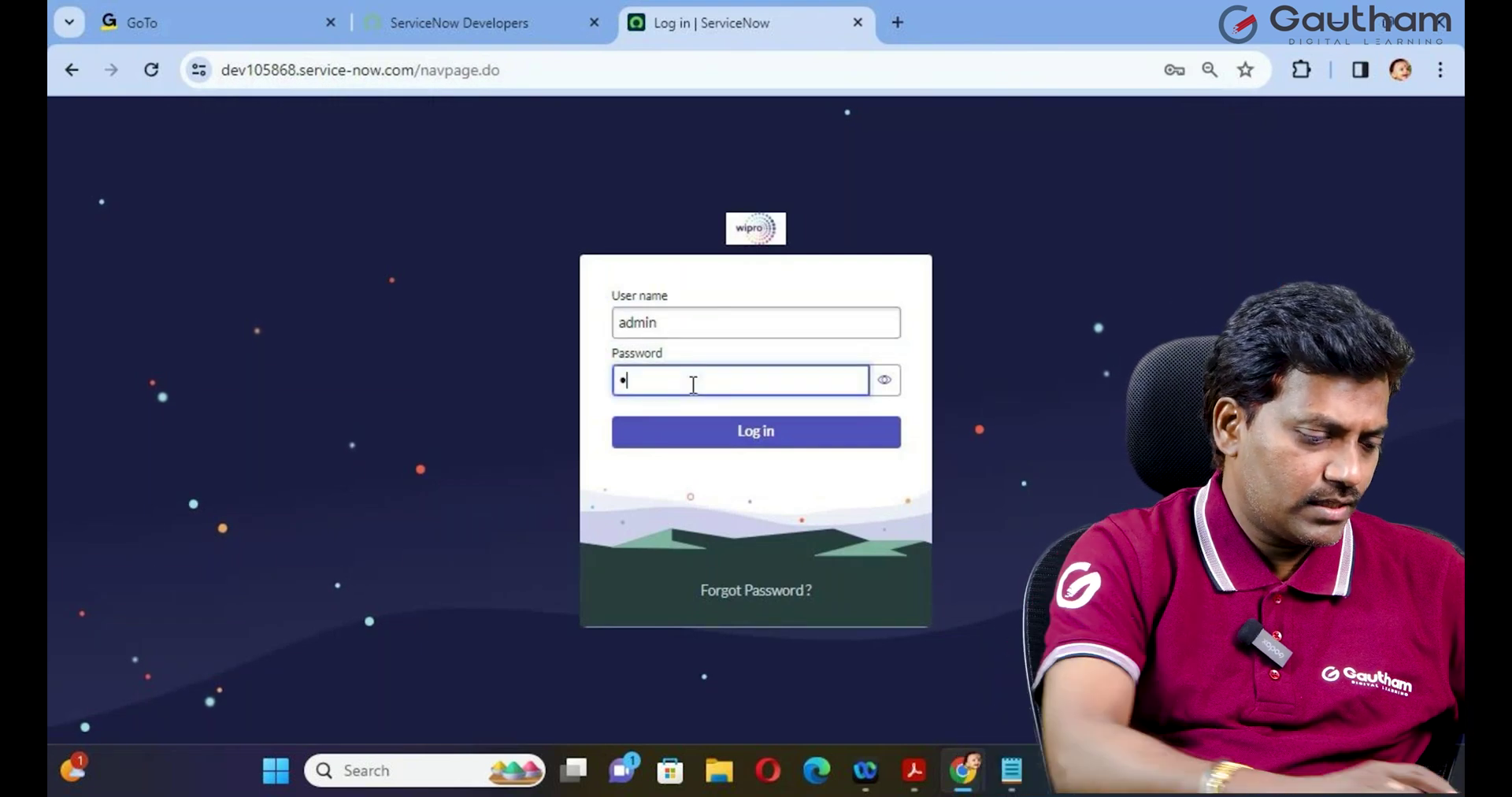
type("************")
key("Return")
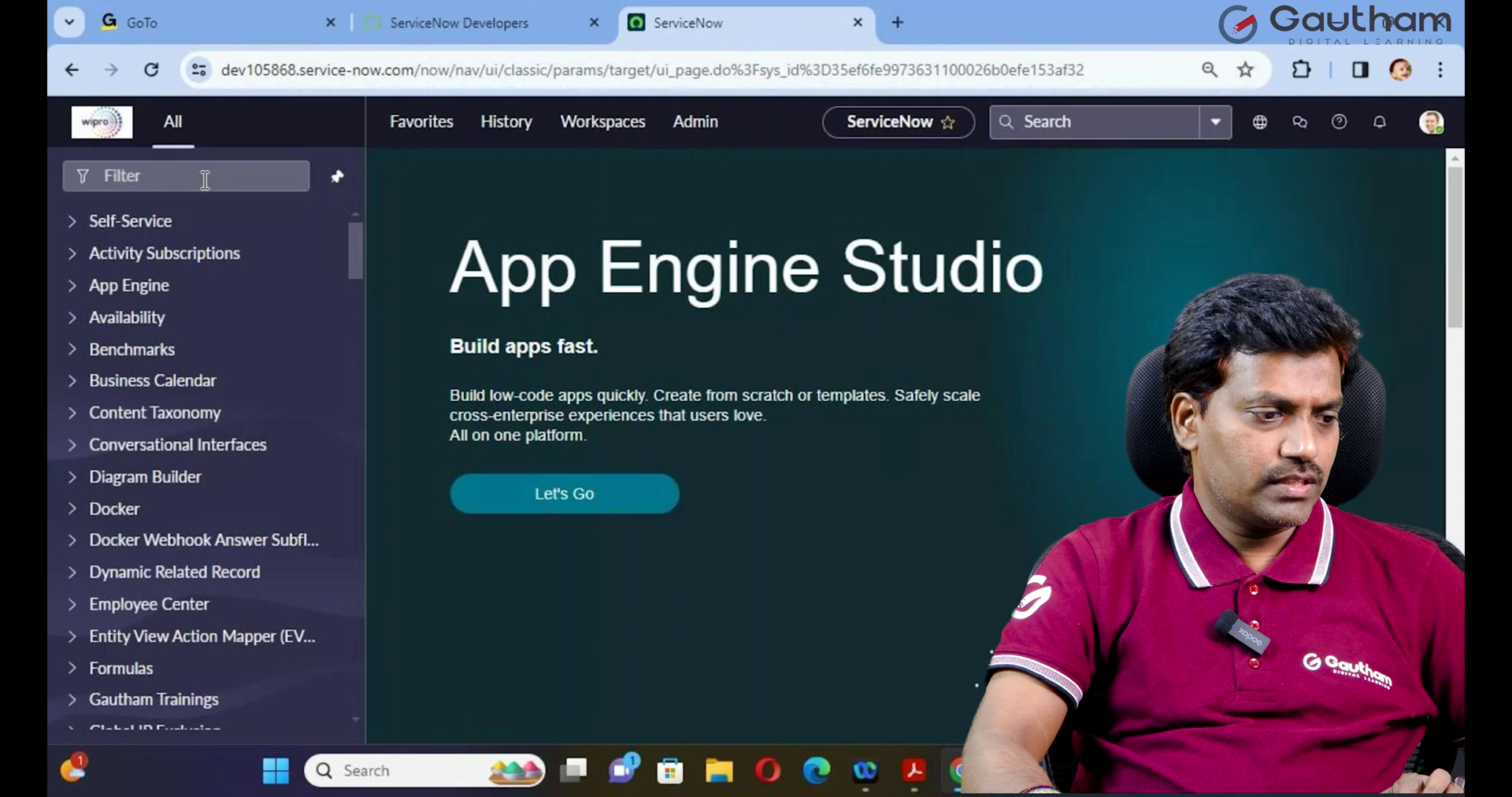
Filter the navigator for 'user ad' and open User Administration > Users.
left_click(205, 176)
type("user")
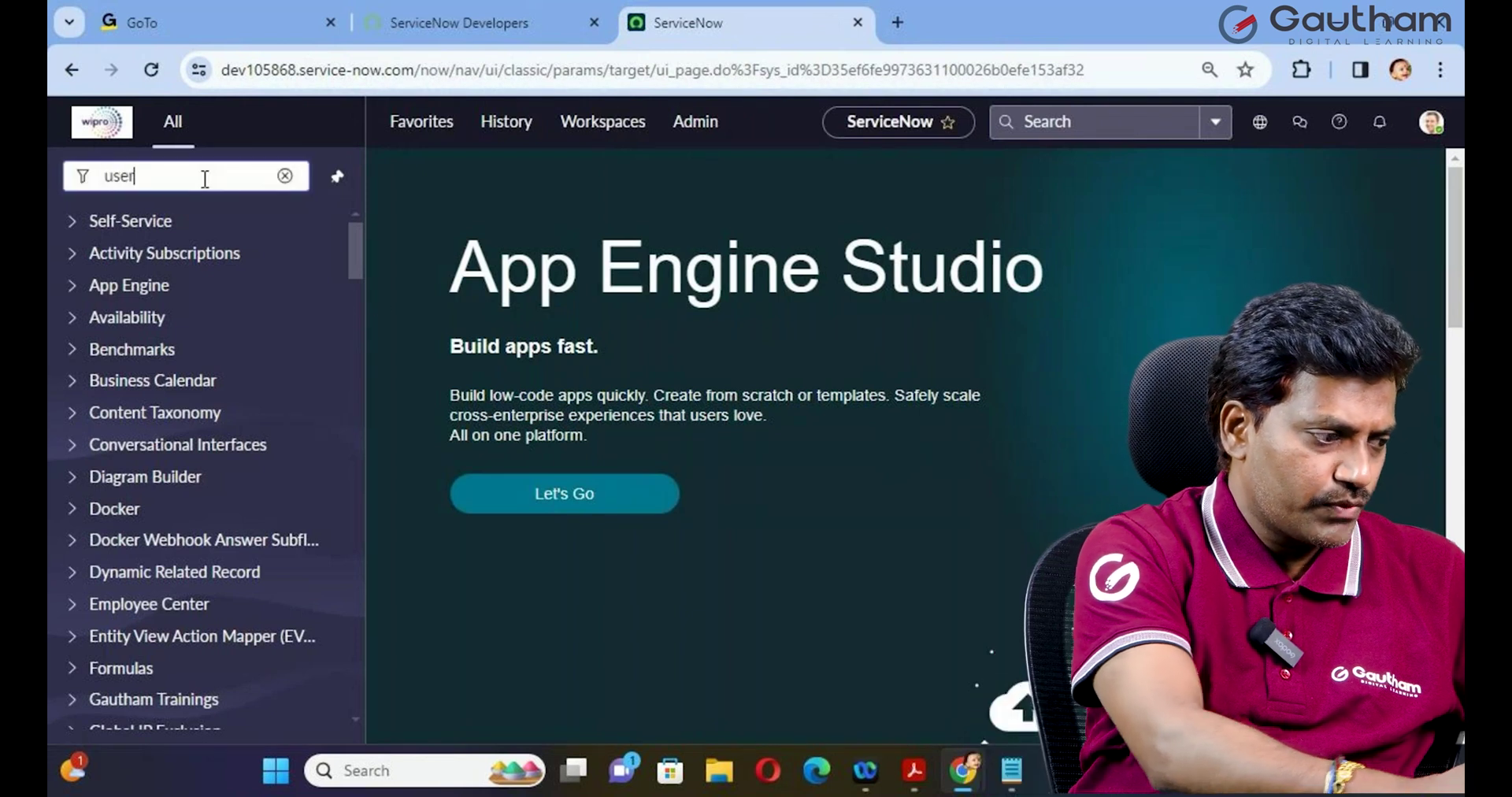
type(" ad")
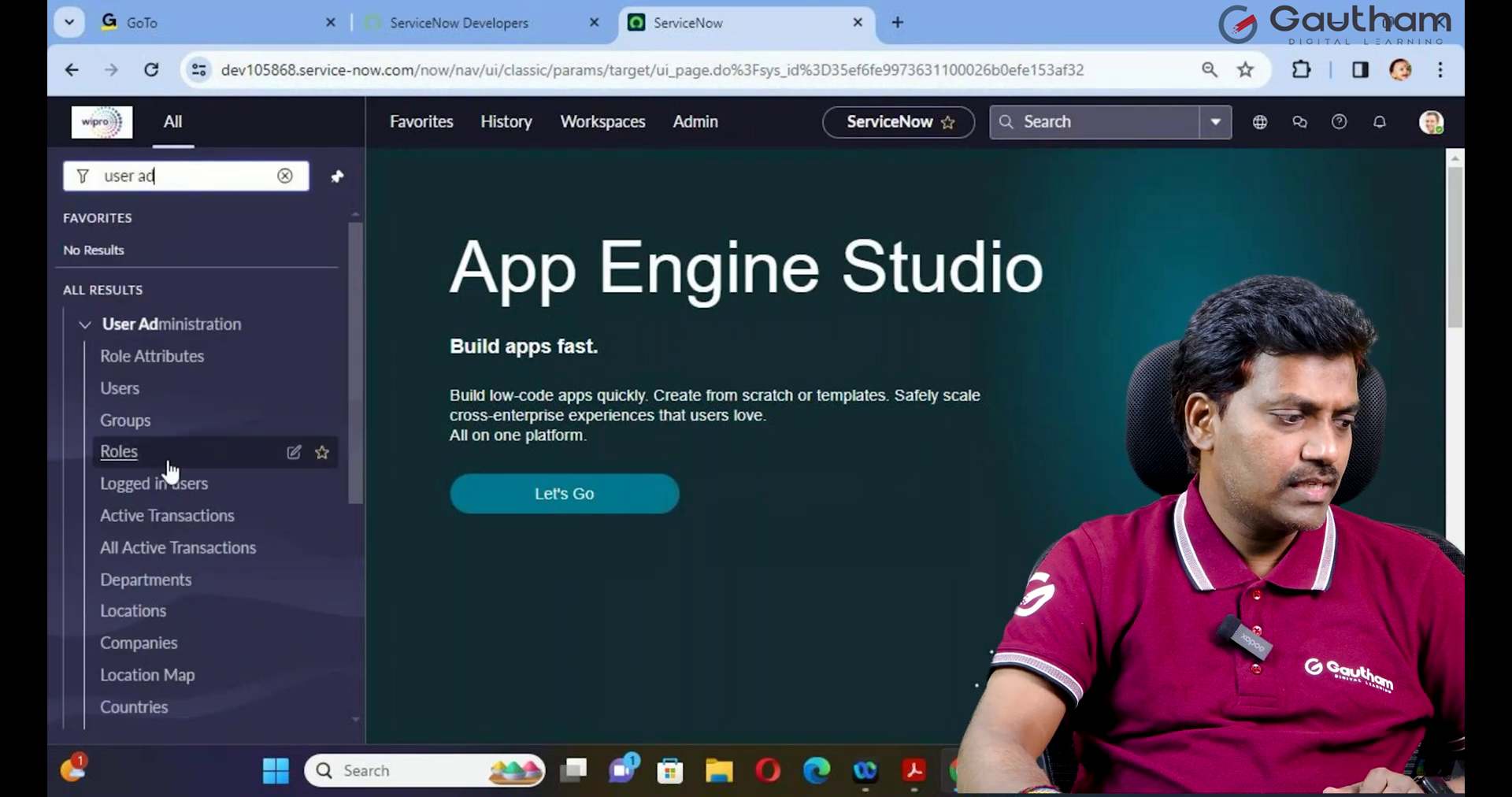
left_click(118, 390)
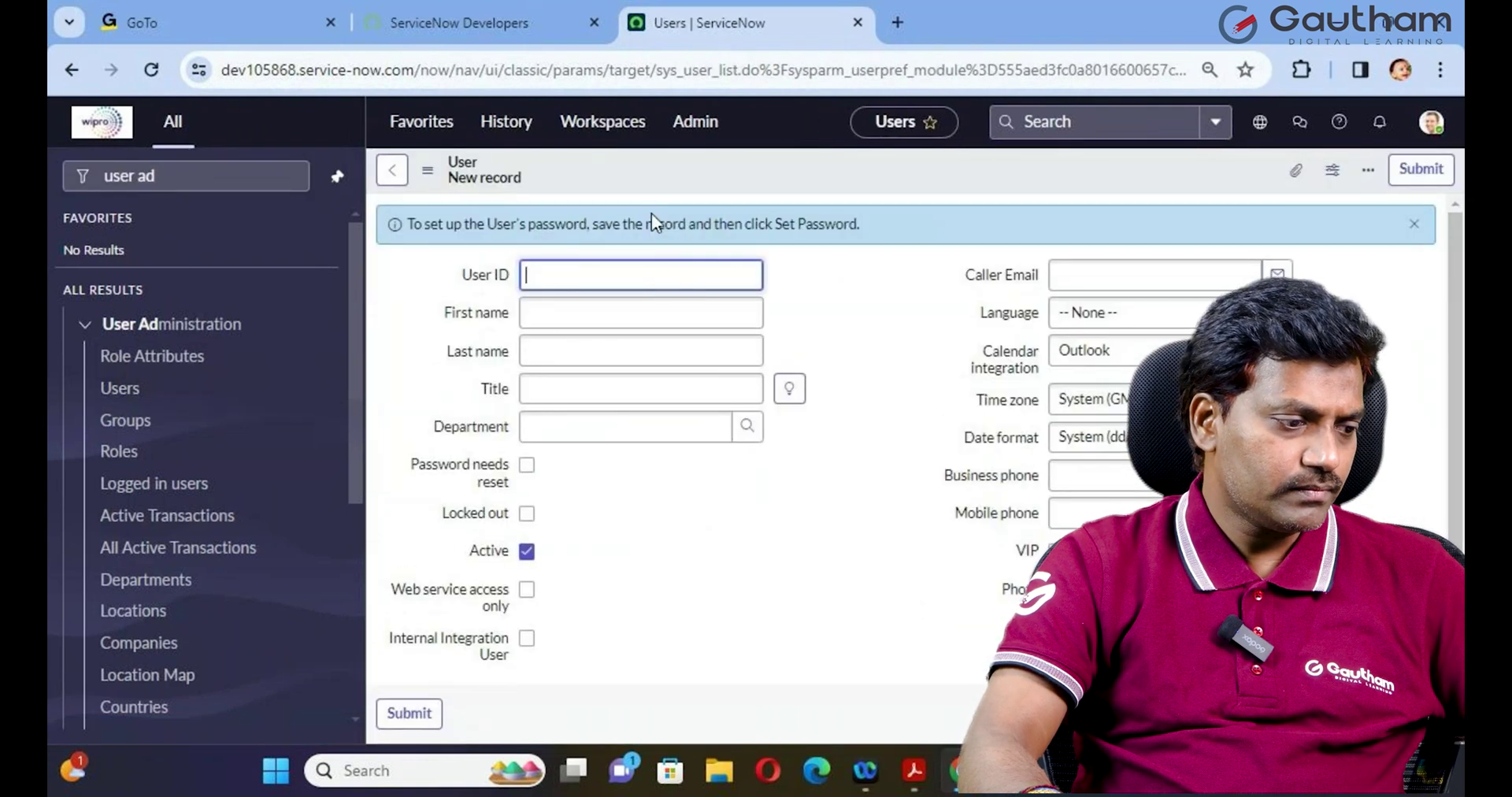
Enter the new user's User ID, first name and last name.
type("Satya.S")
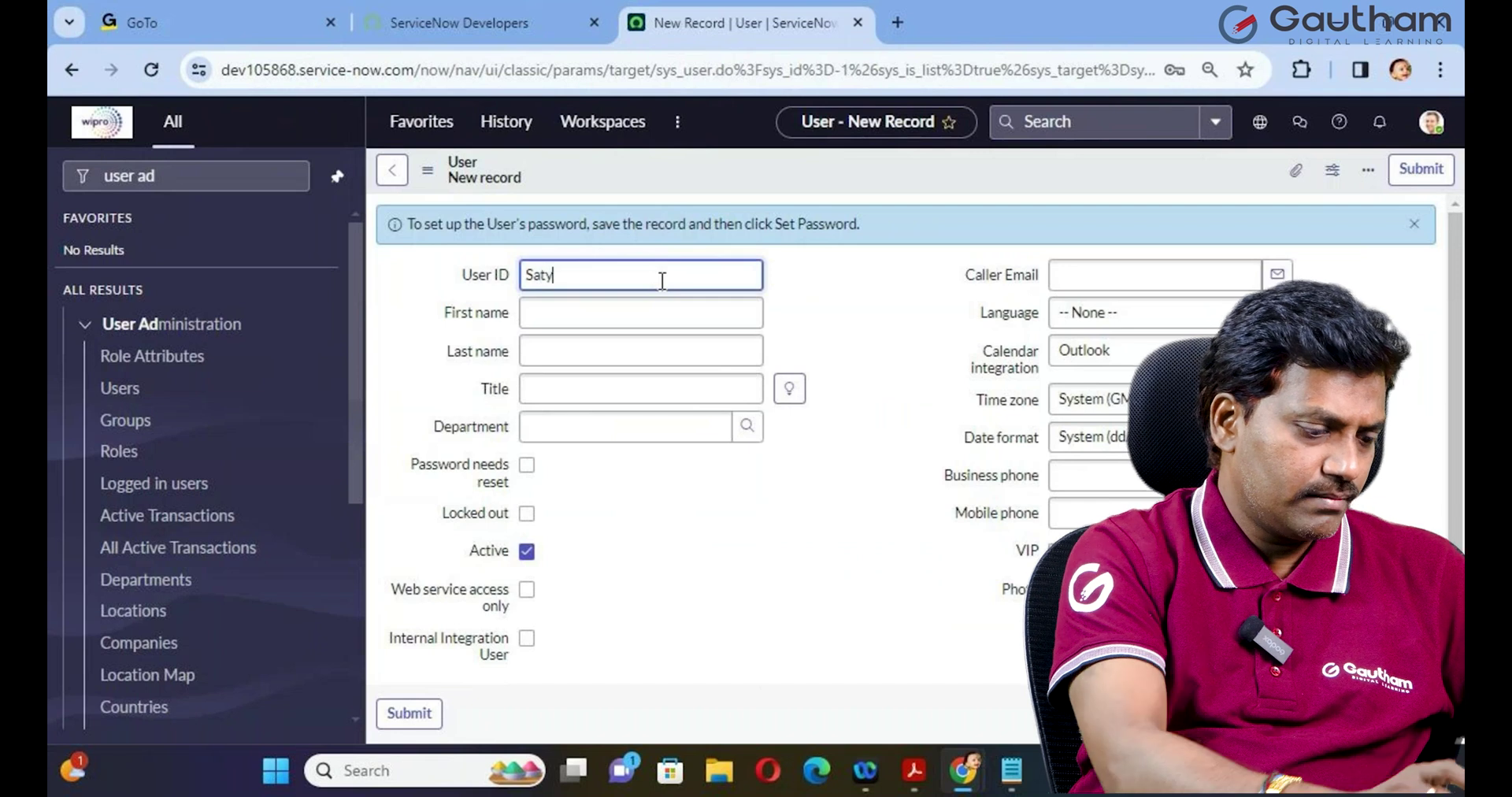
left_click(611, 317)
type("Satya")
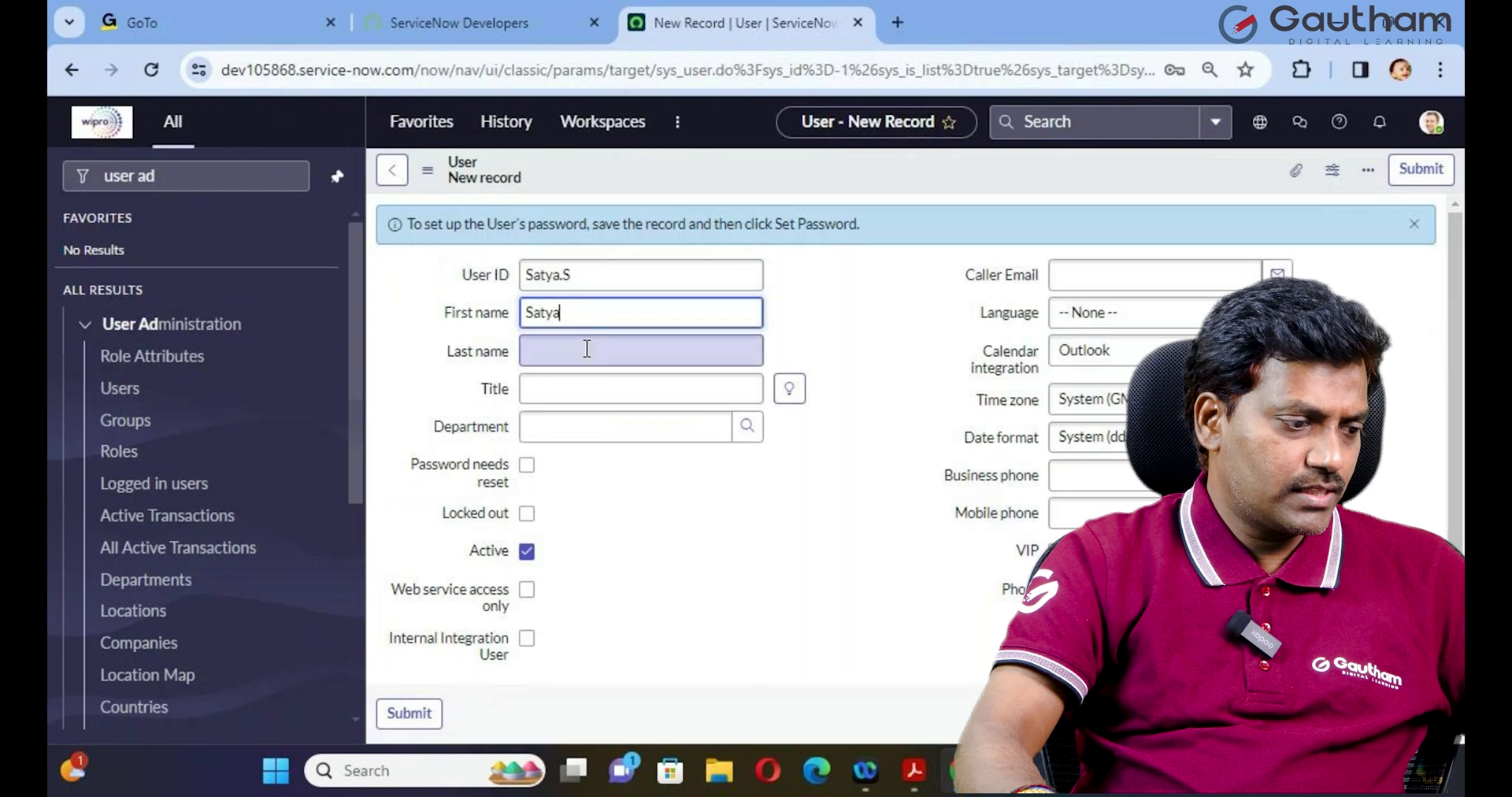
left_click(587, 349)
type("S")
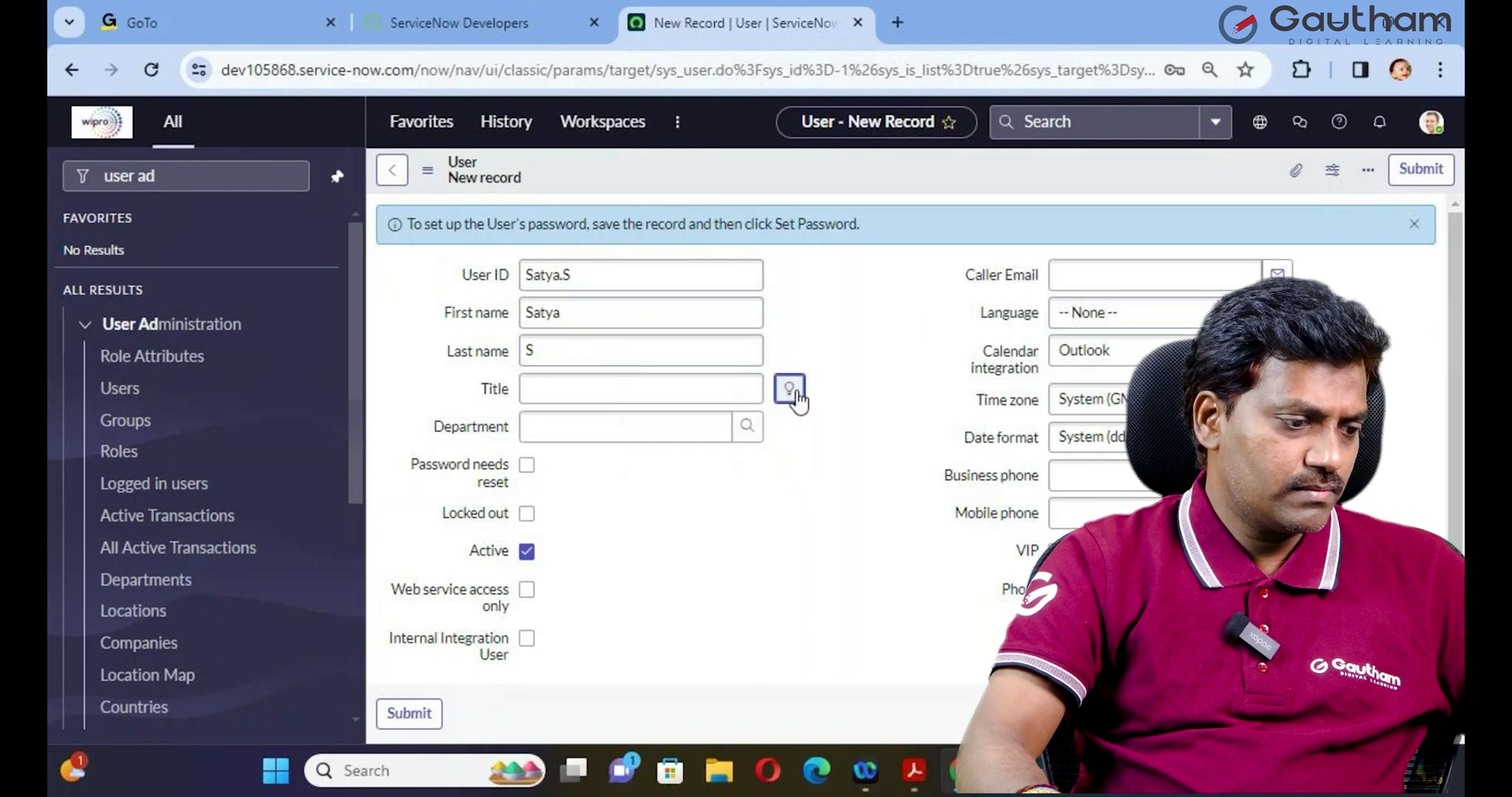
Set title Junior Developer, department IT and language English, then save the record.
left_click(786, 388)
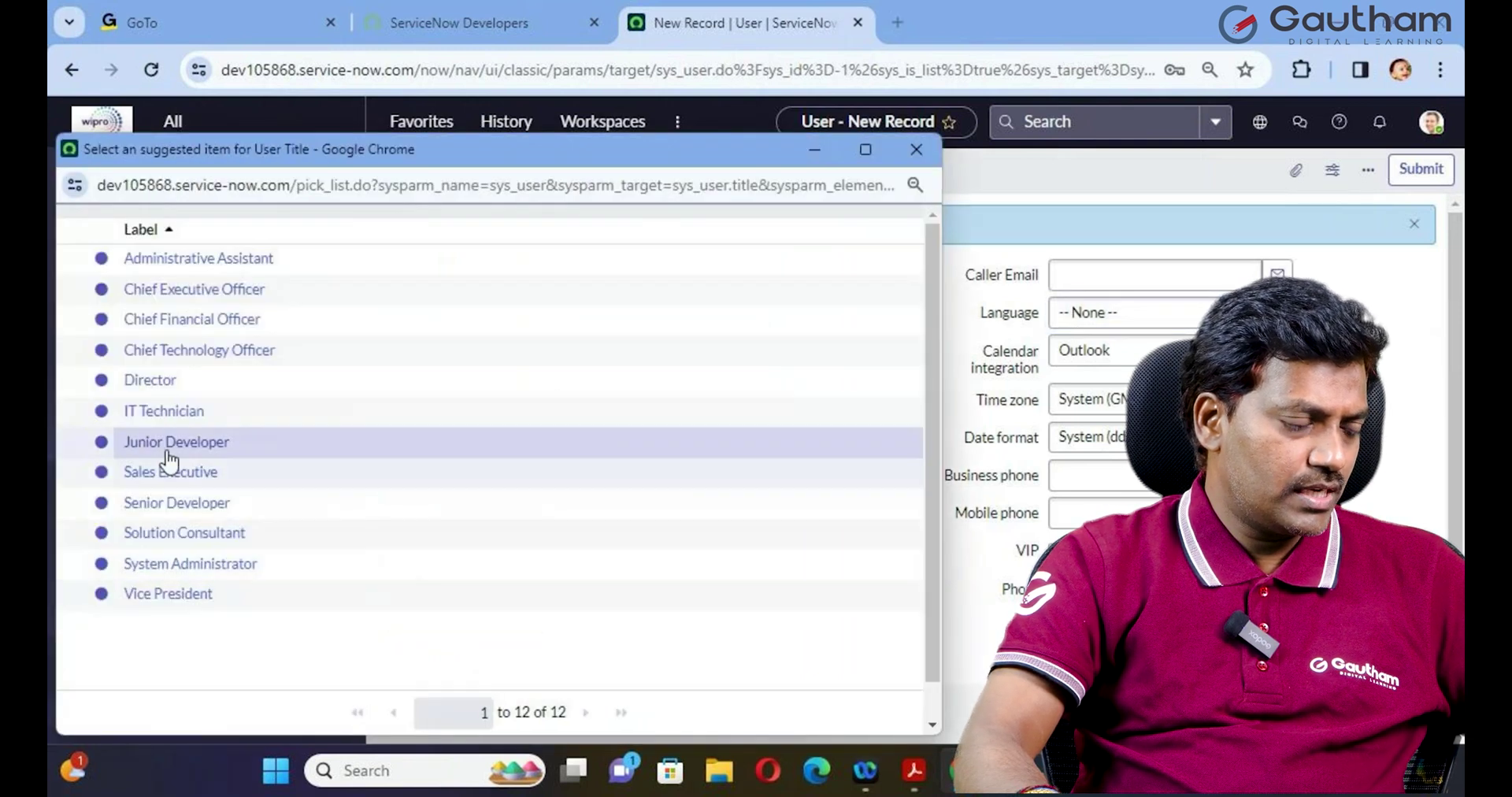
left_click(167, 442)
left_click(747, 426)
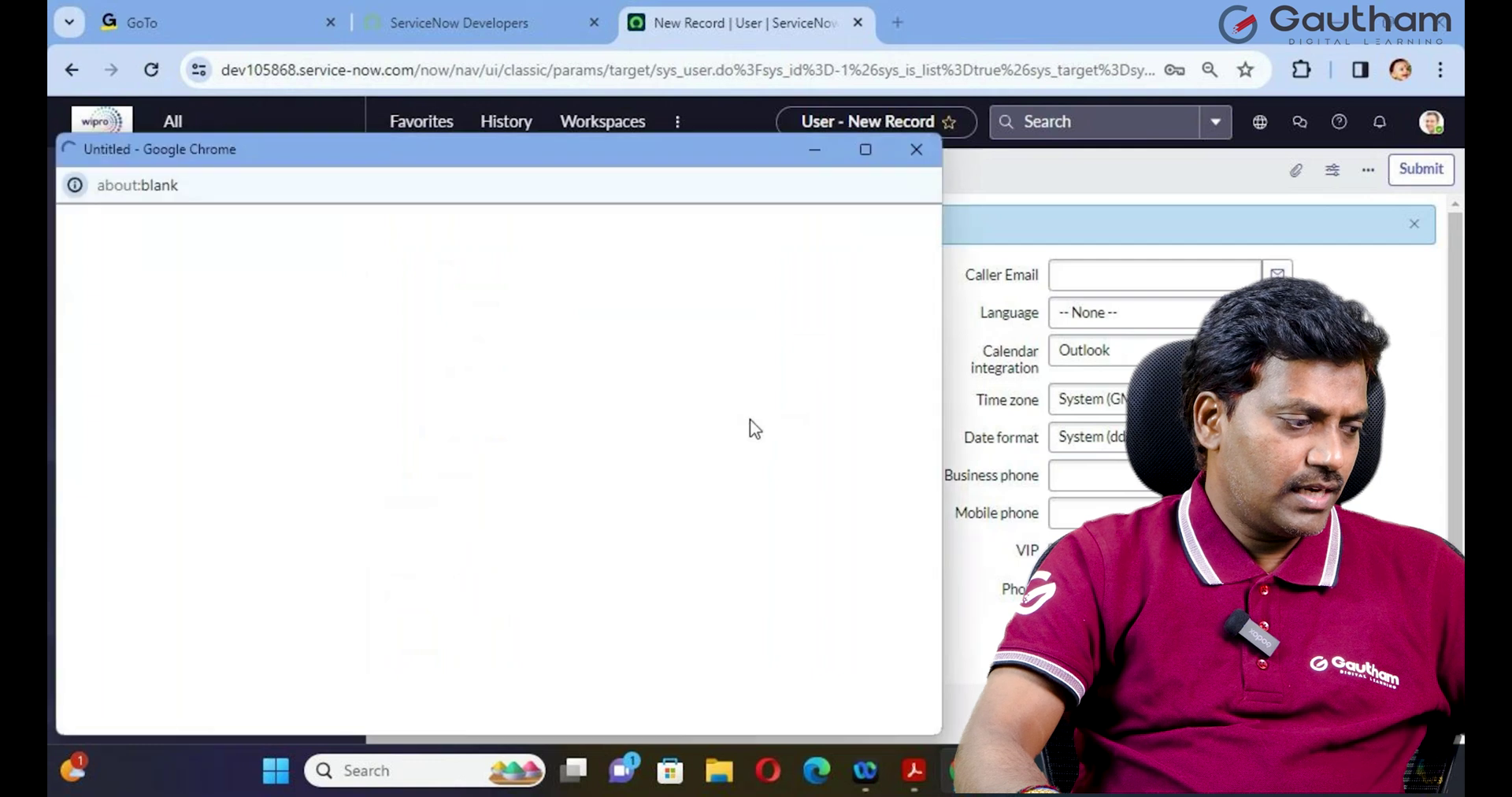
left_click(130, 517)
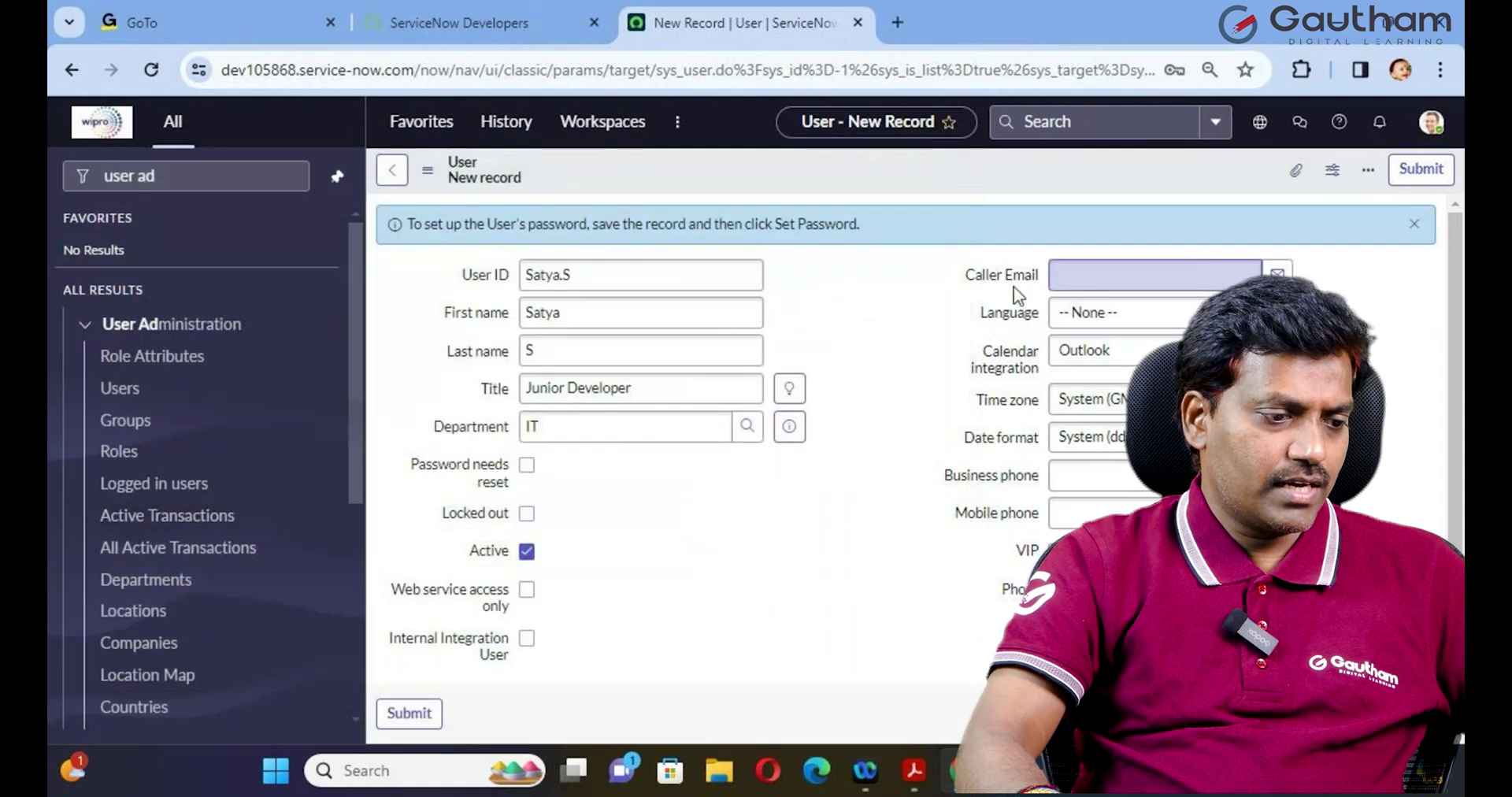
left_click(1132, 322)
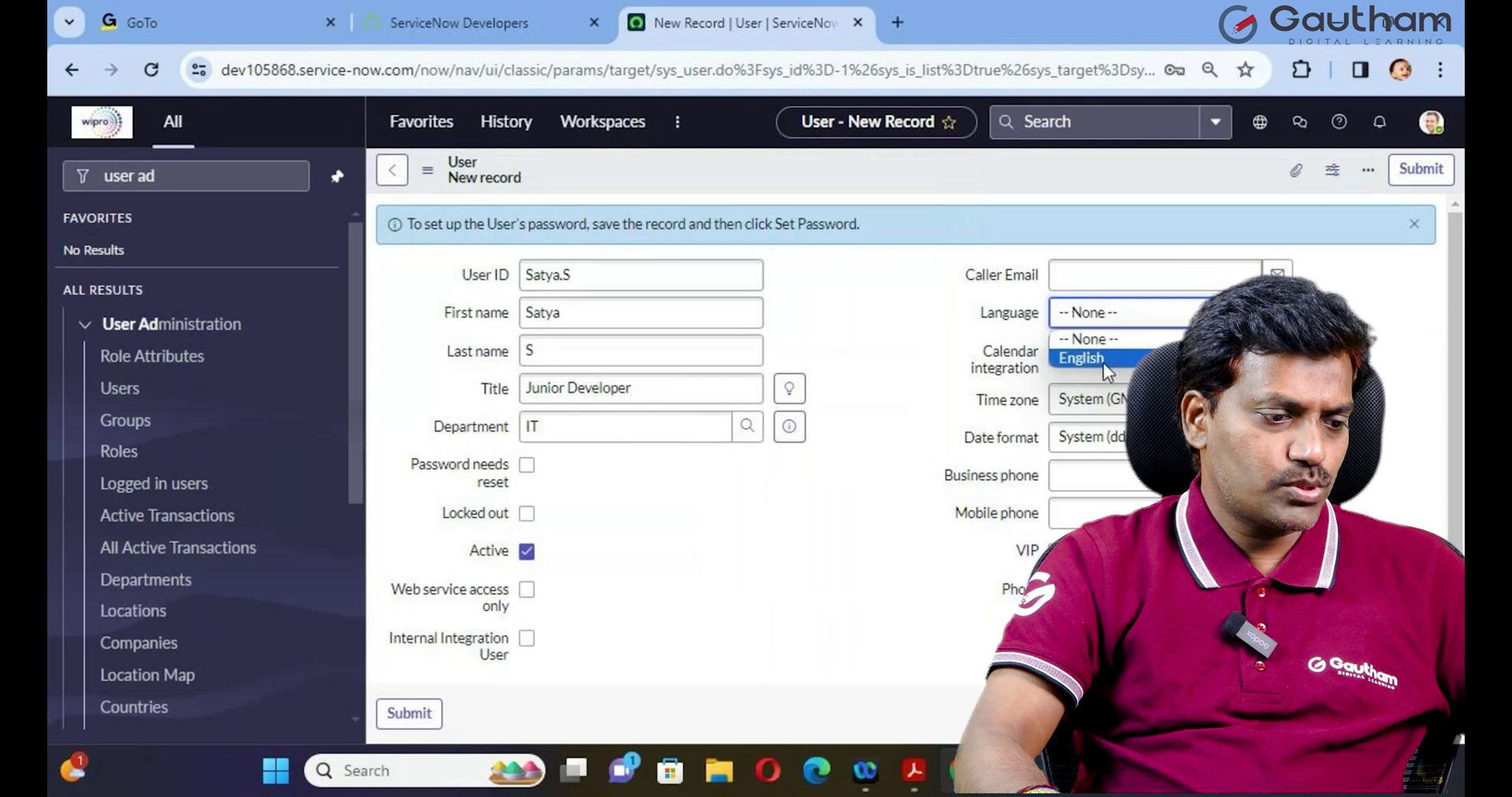
left_click(1103, 361)
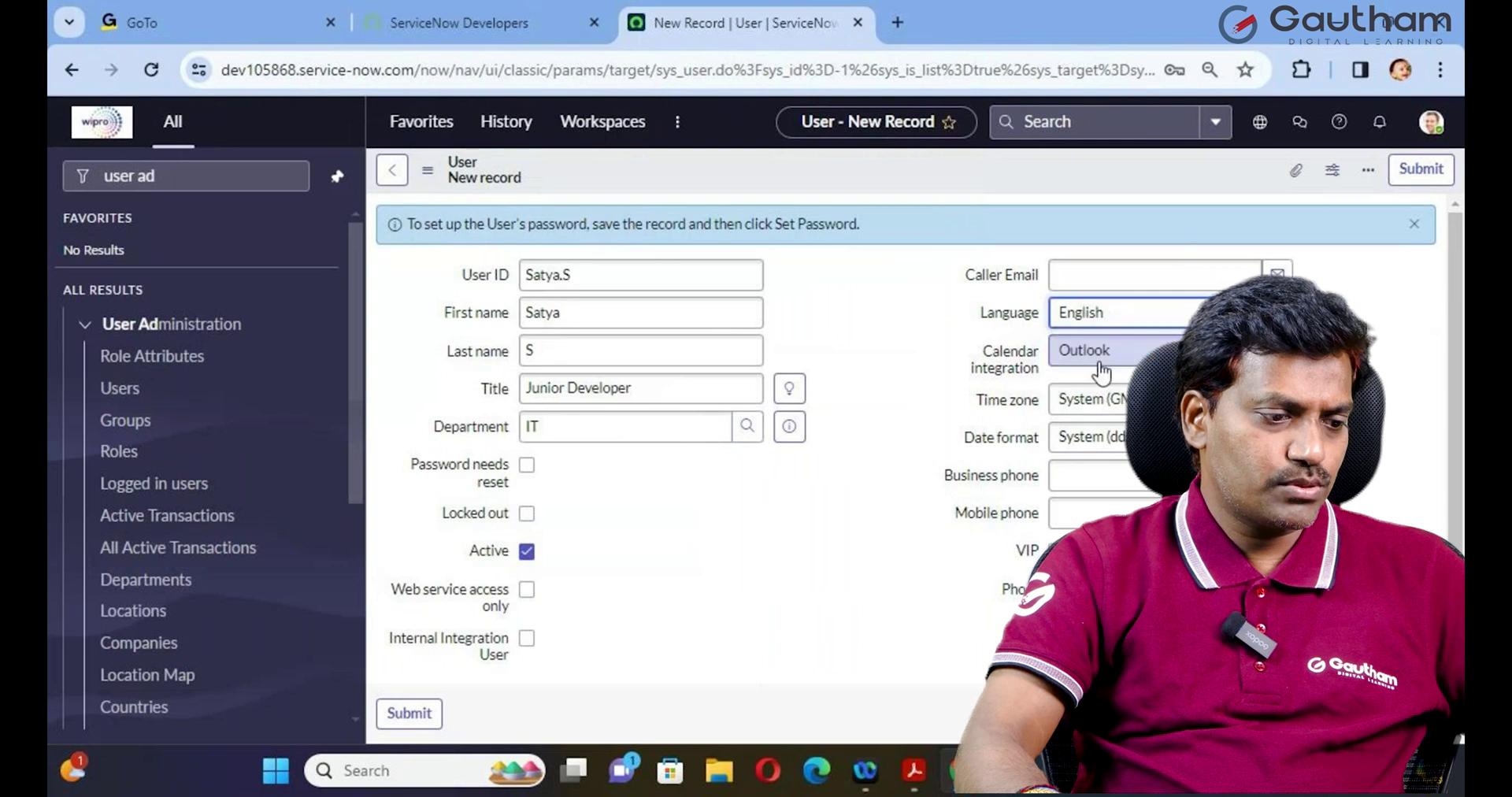
right_click(975, 165)
left_click(1011, 178)
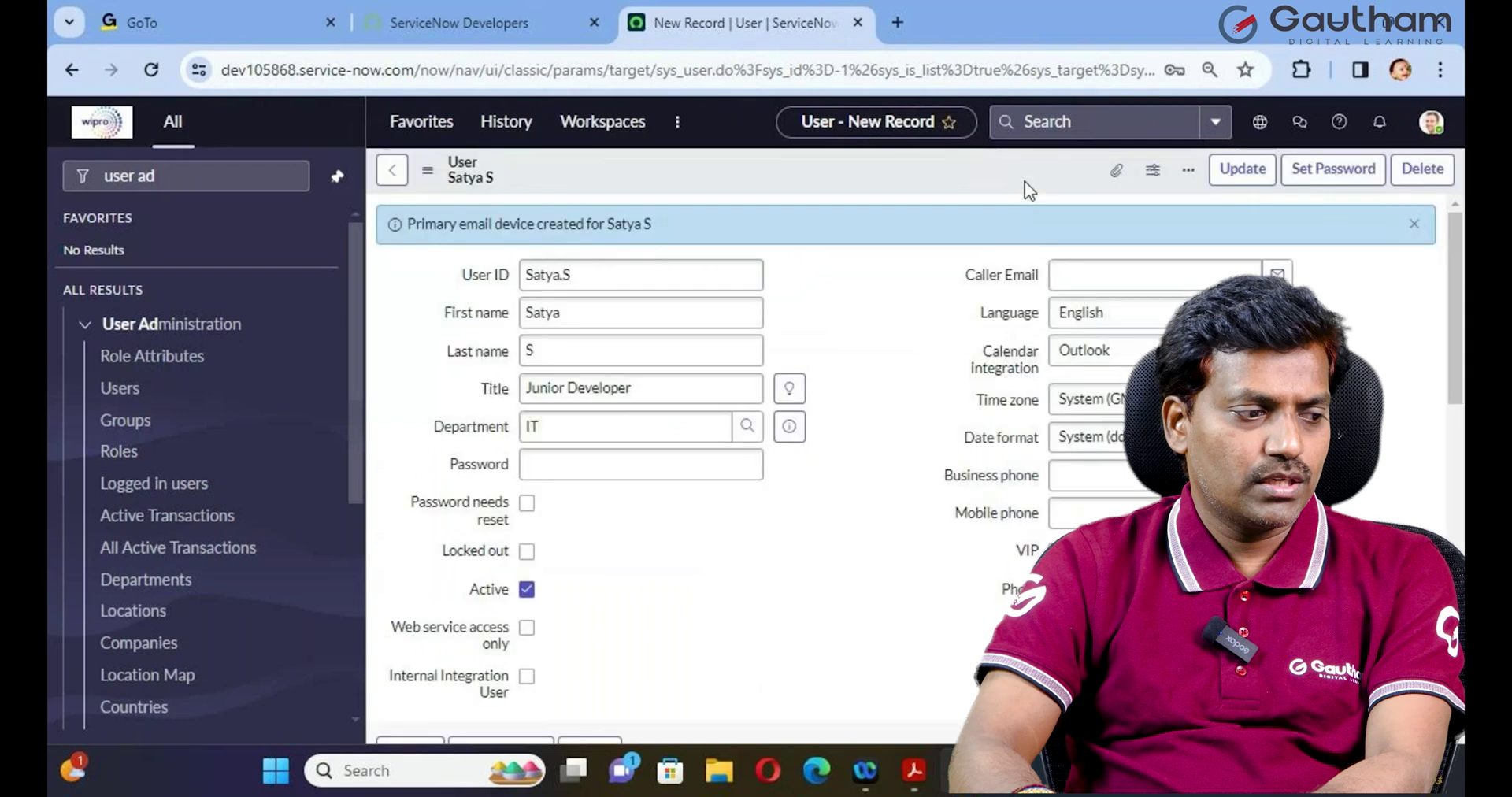
Dismiss the email device notice and open Edit on the user's Roles related list.
left_click(1415, 227)
scroll(819, 520, "down", 5)
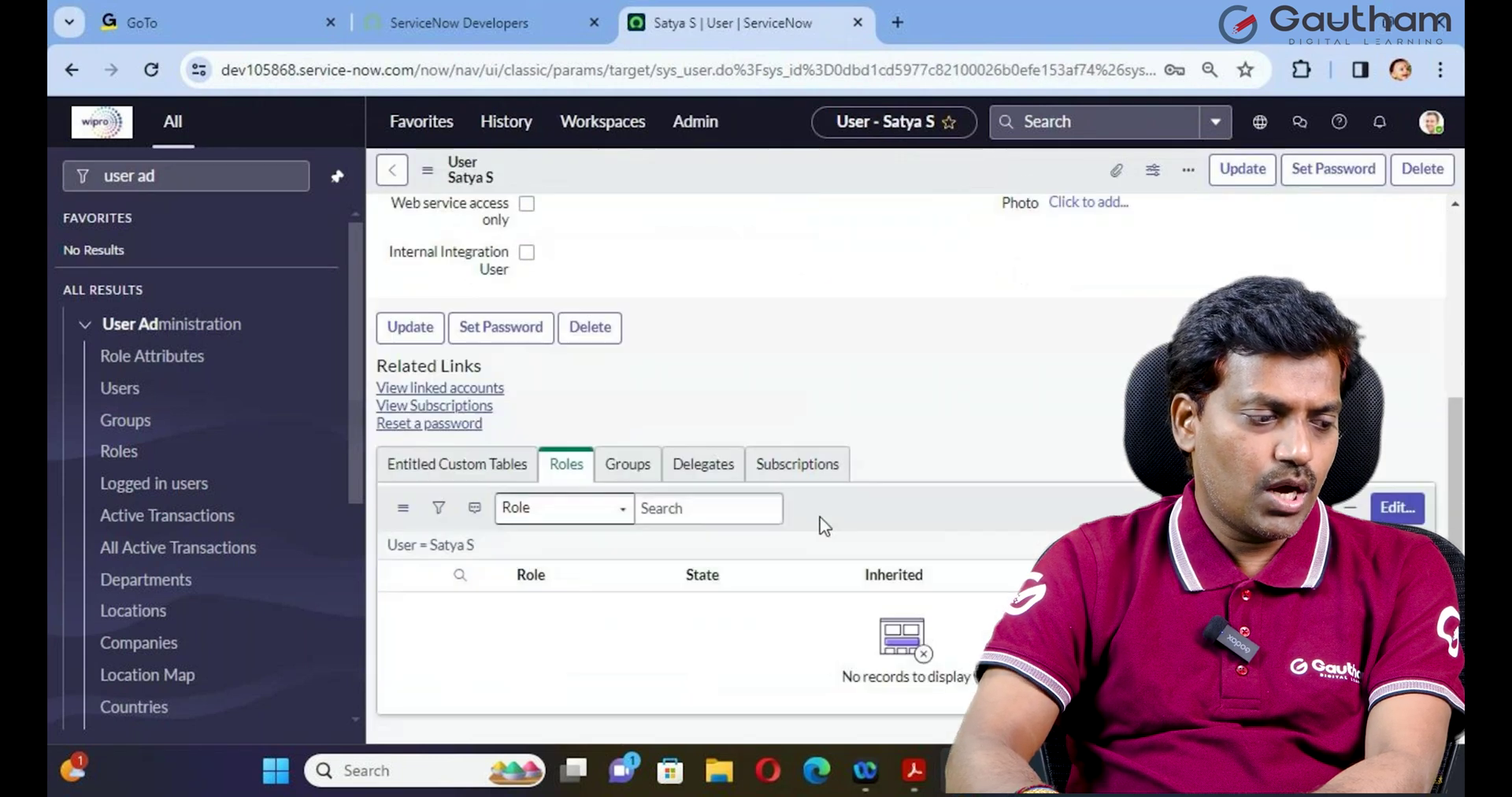
scroll(820, 517, "down", 1)
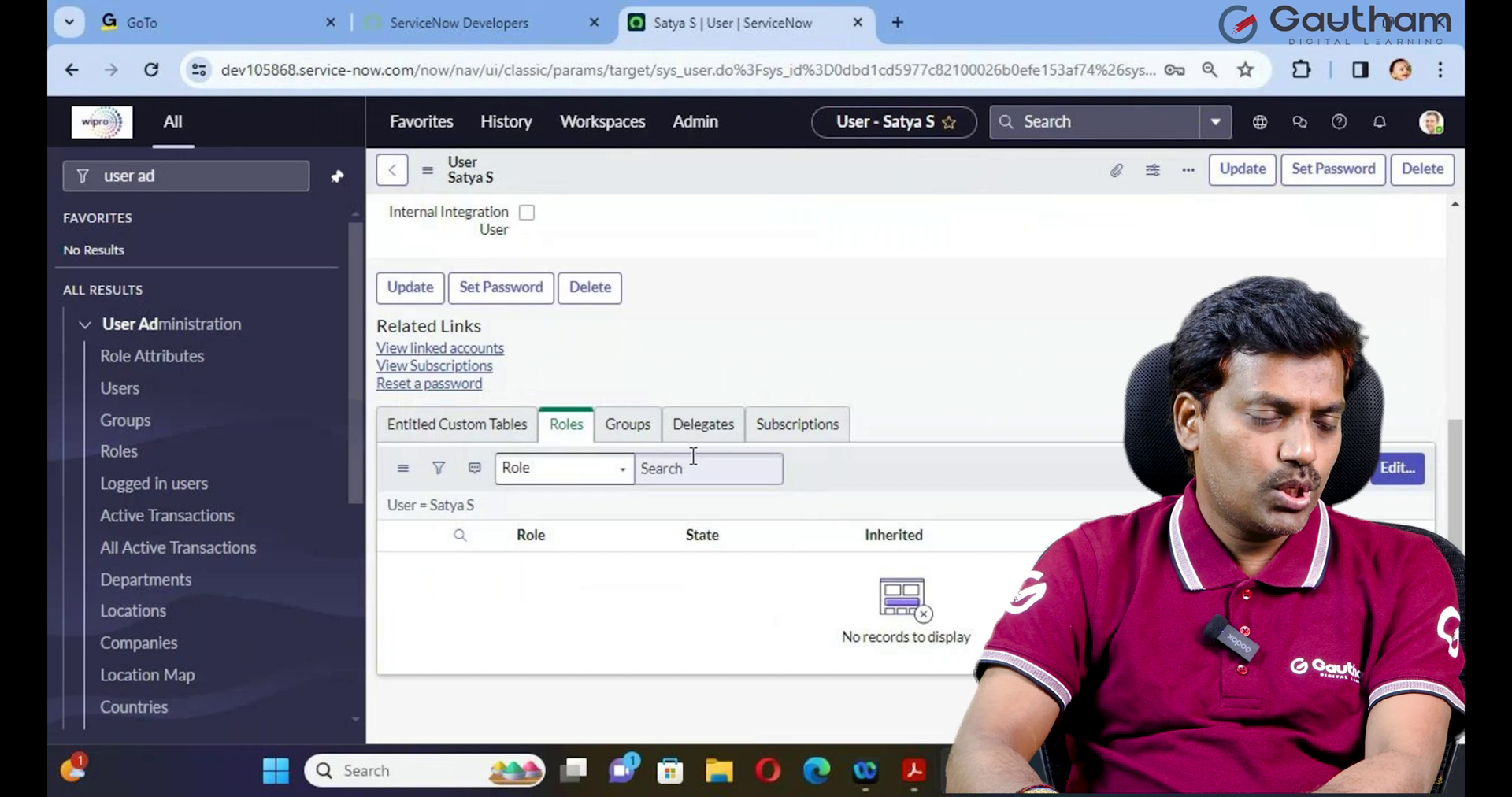
left_click(1409, 475)
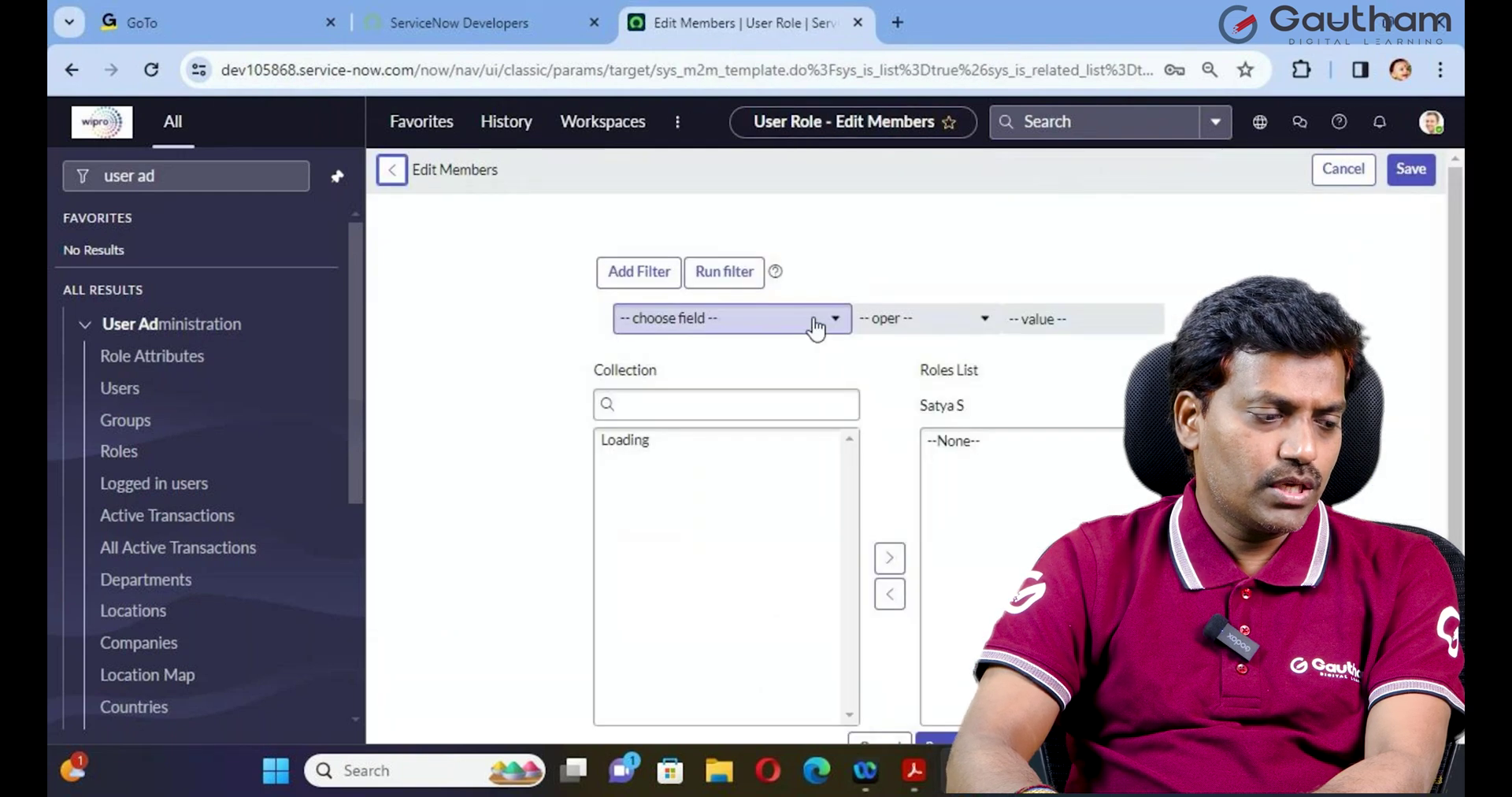
Search the collection for 'admin', add the admin role to the user, and save.
left_click(775, 404)
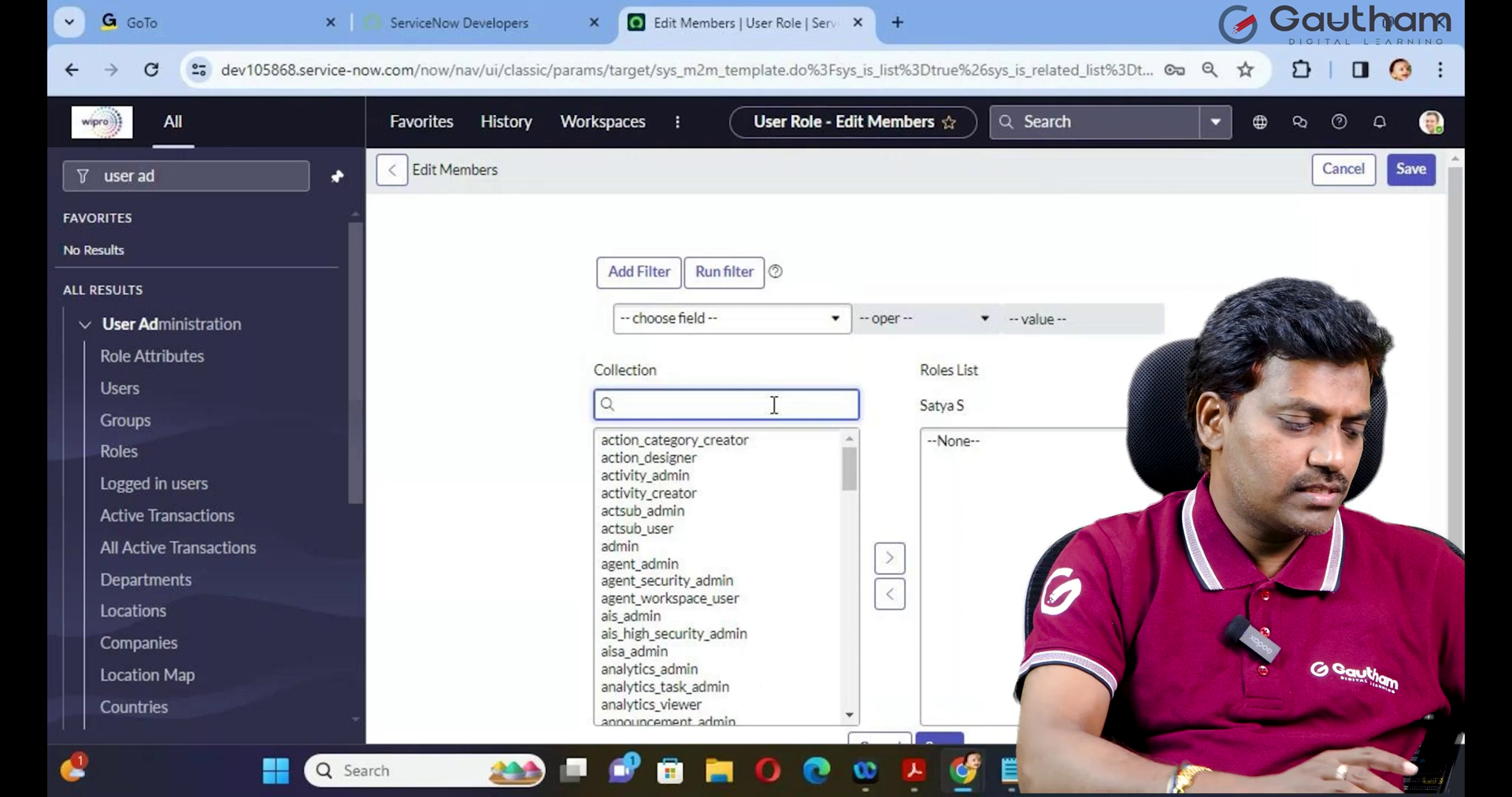
type("admin")
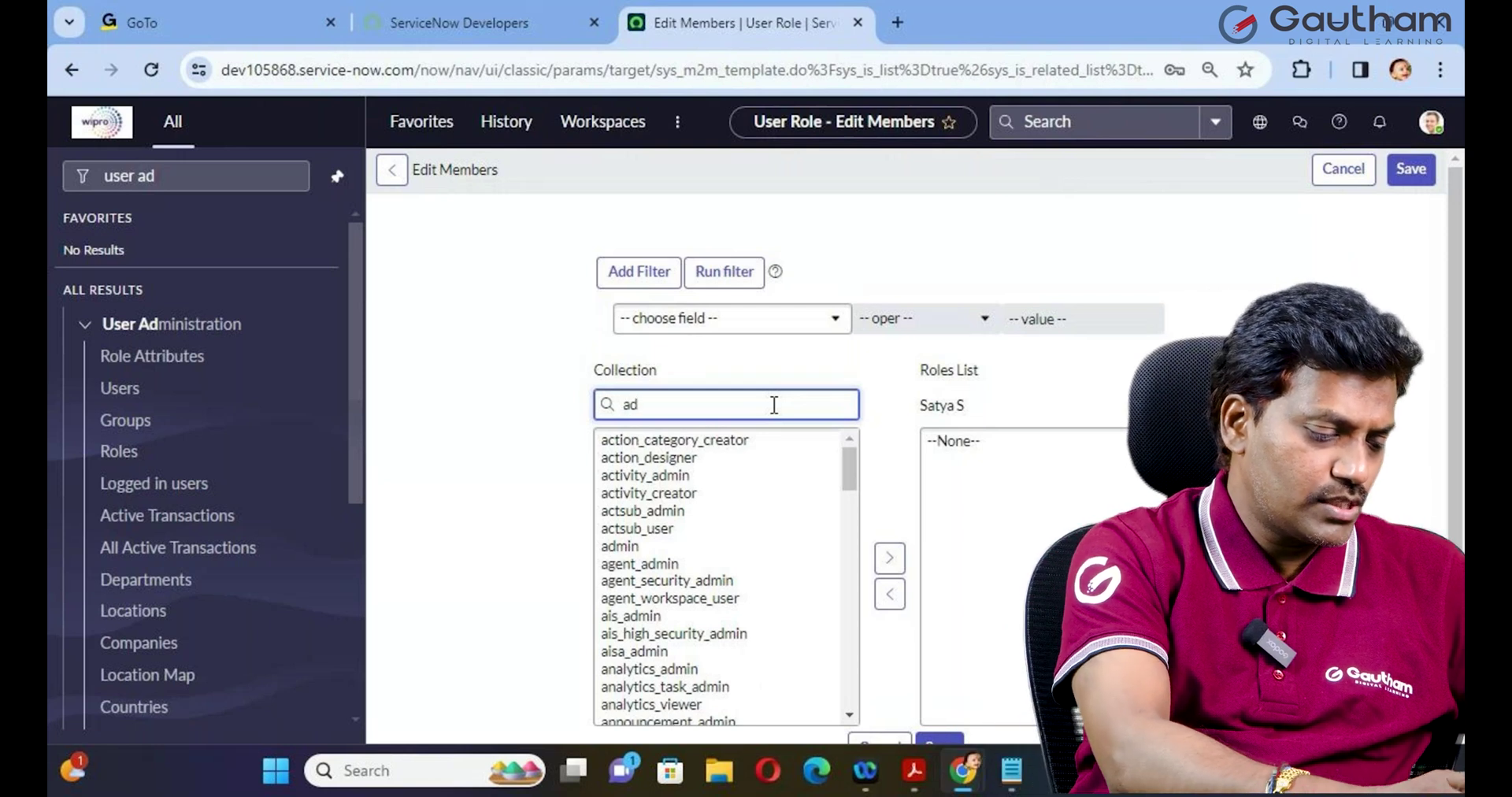
left_click(622, 441)
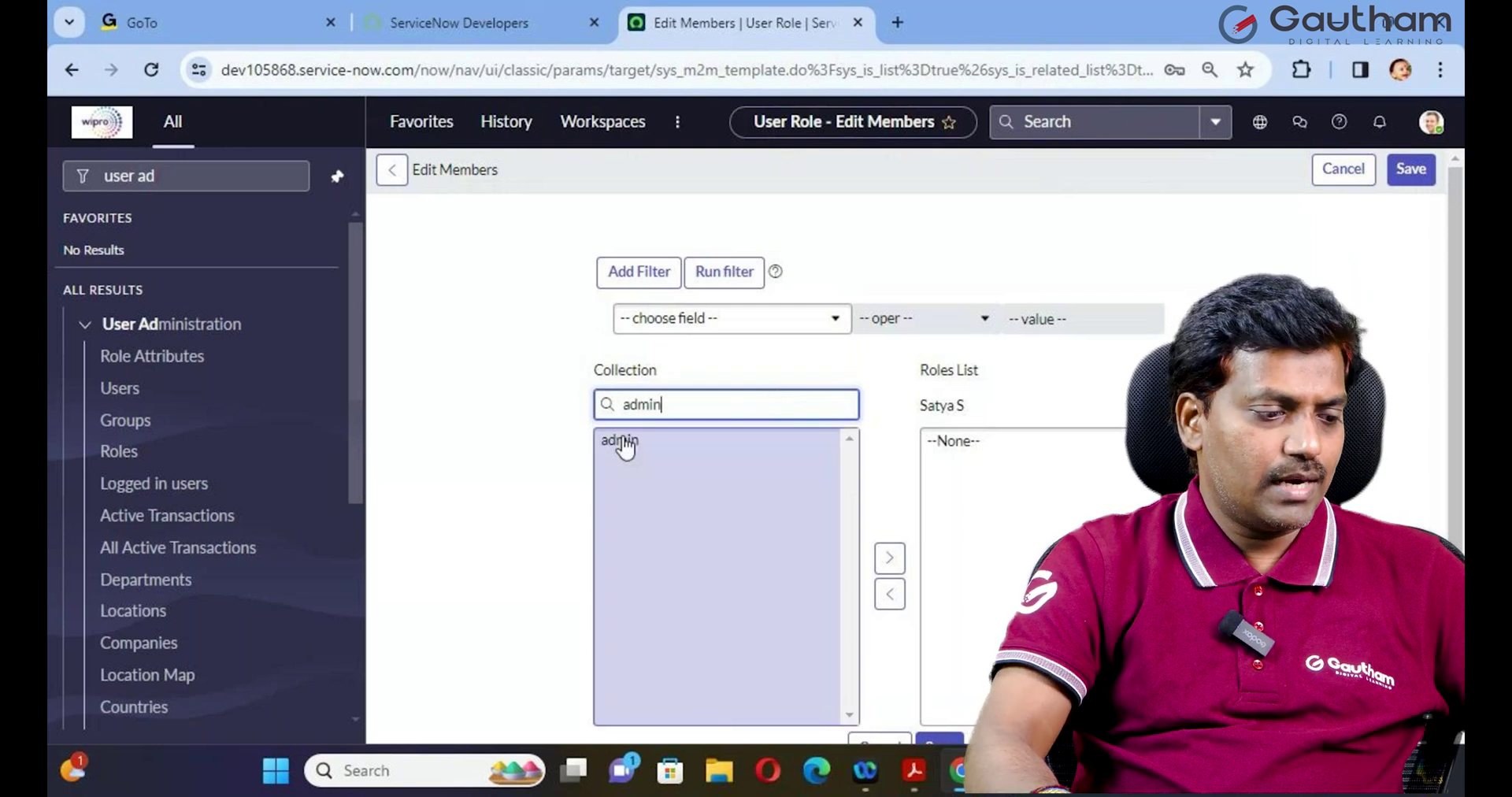
left_click(891, 561)
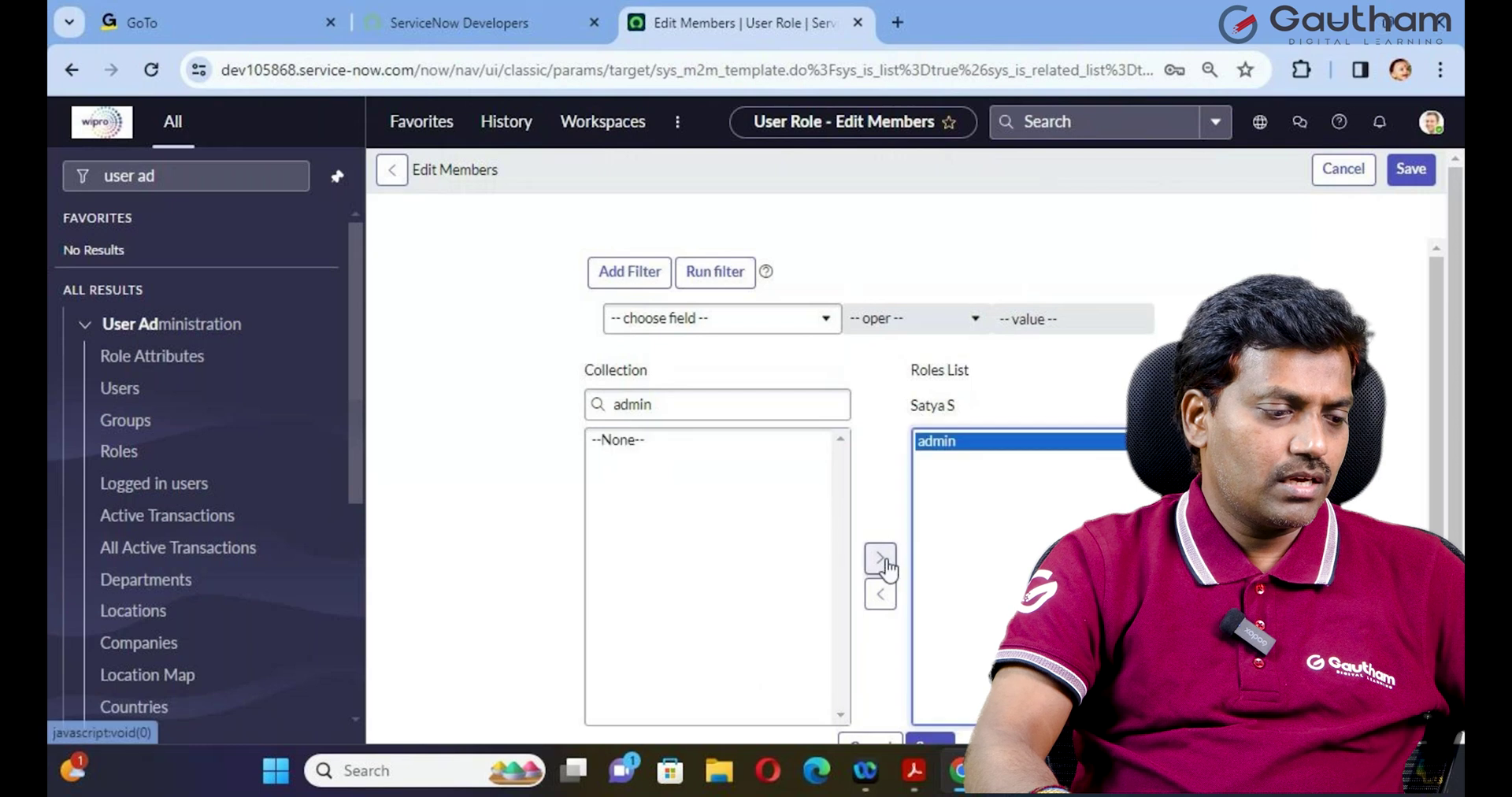
scroll(995, 567, "down", 1)
left_click(930, 707)
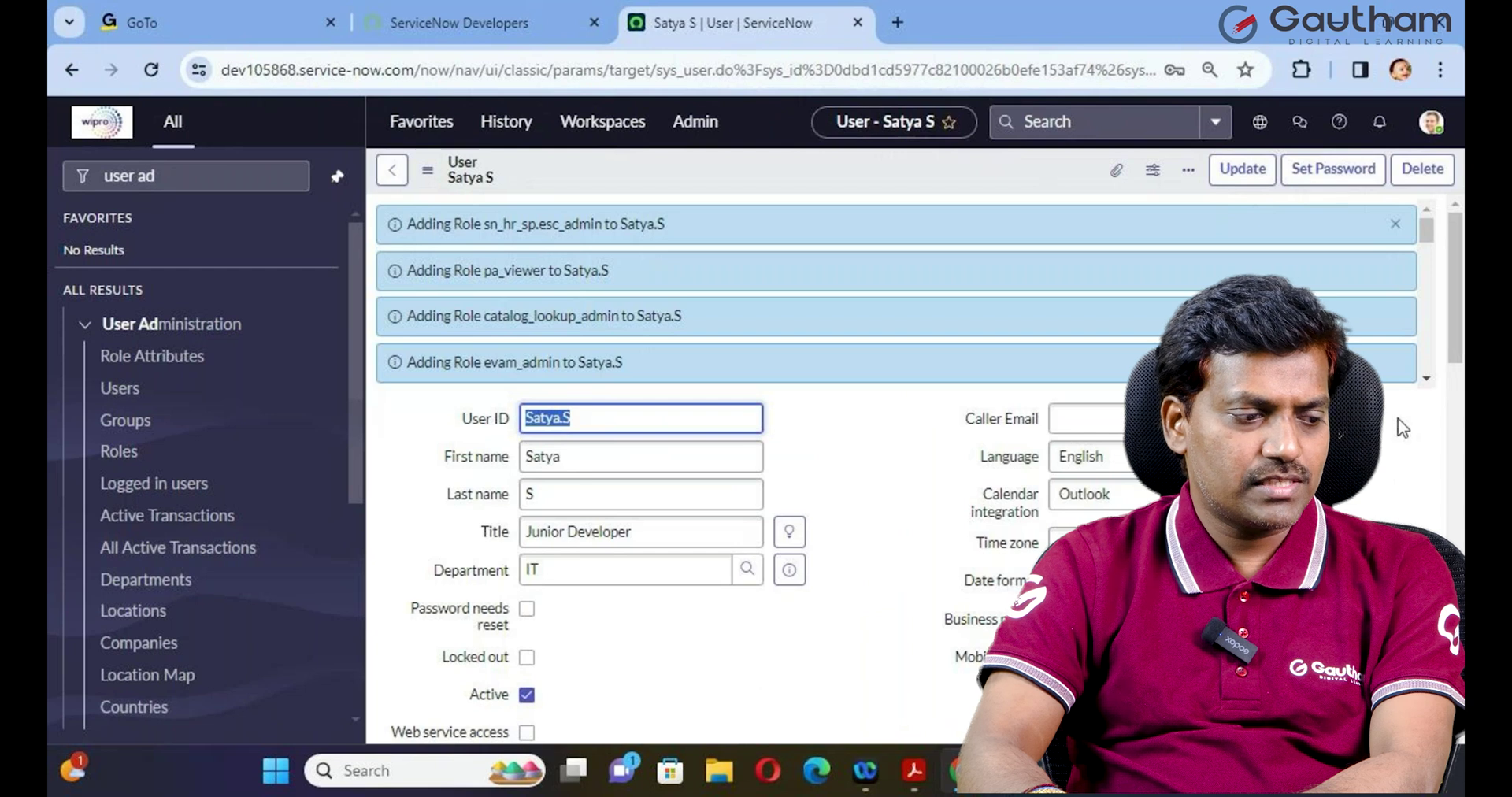
Generate a random password for the user, copy it, and save it via Set Password.
left_click(1396, 224)
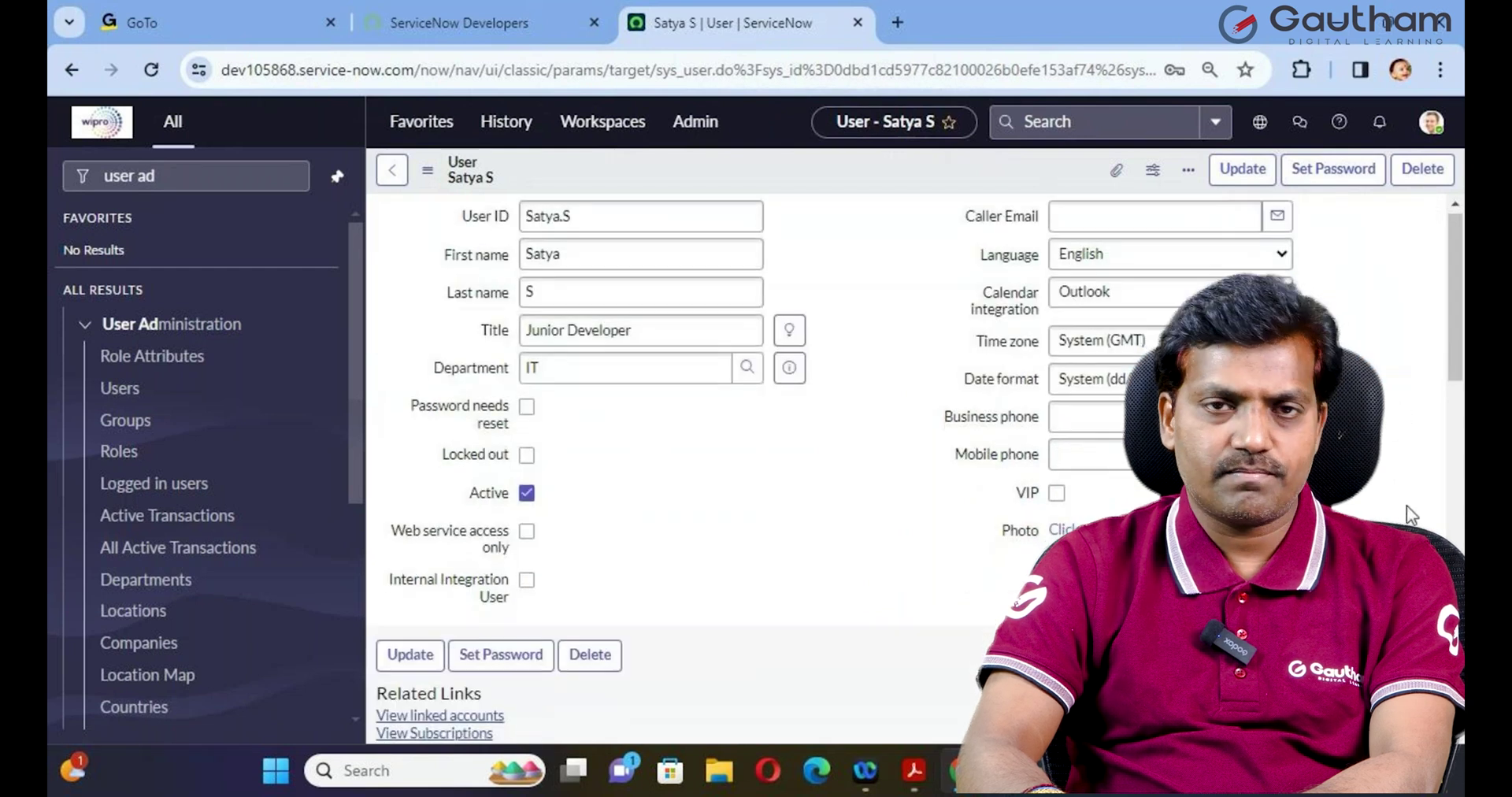
scroll(1406, 506, "down", 10)
scroll(1338, 394, "up", 10)
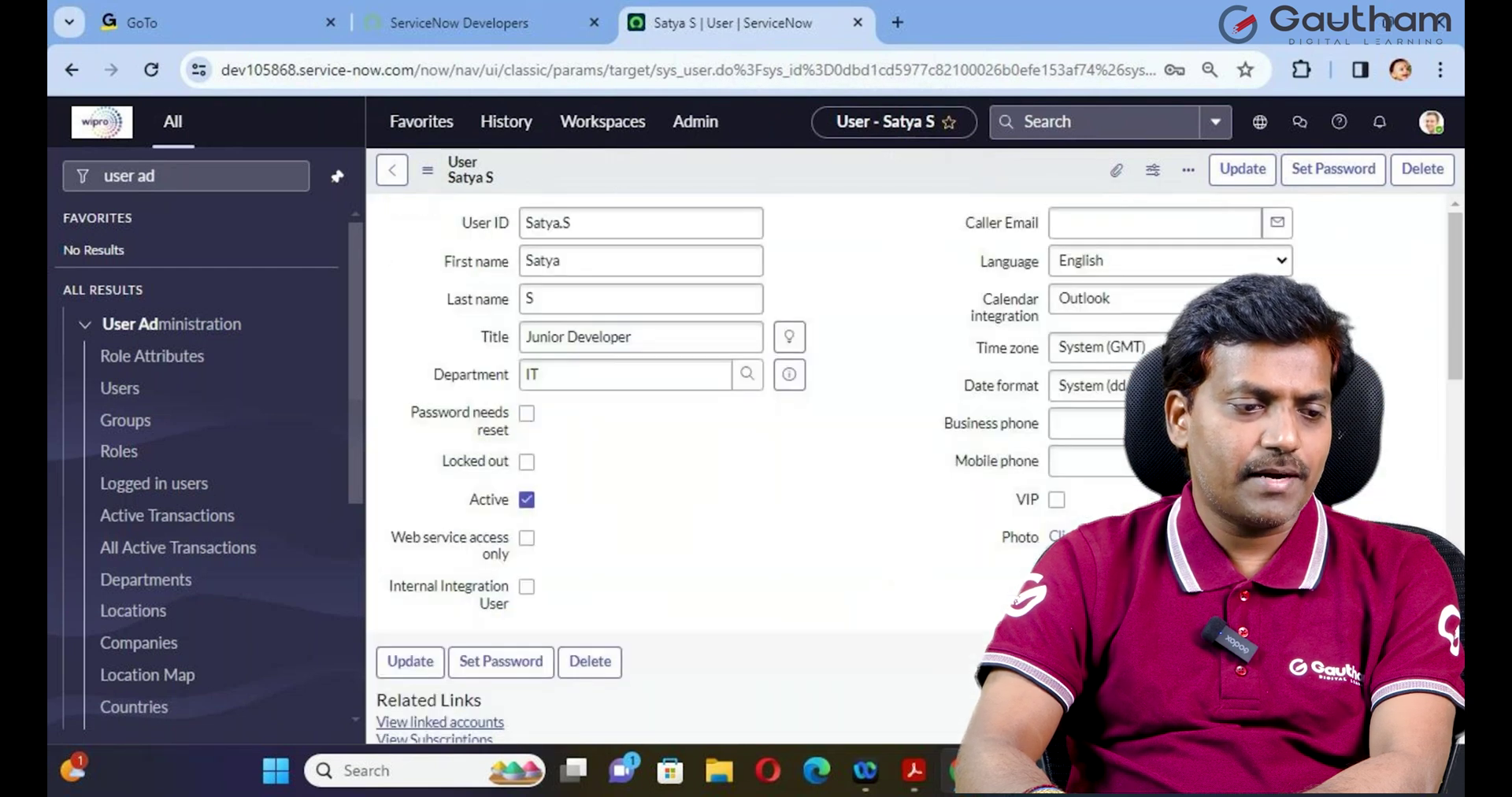
left_click(1331, 170)
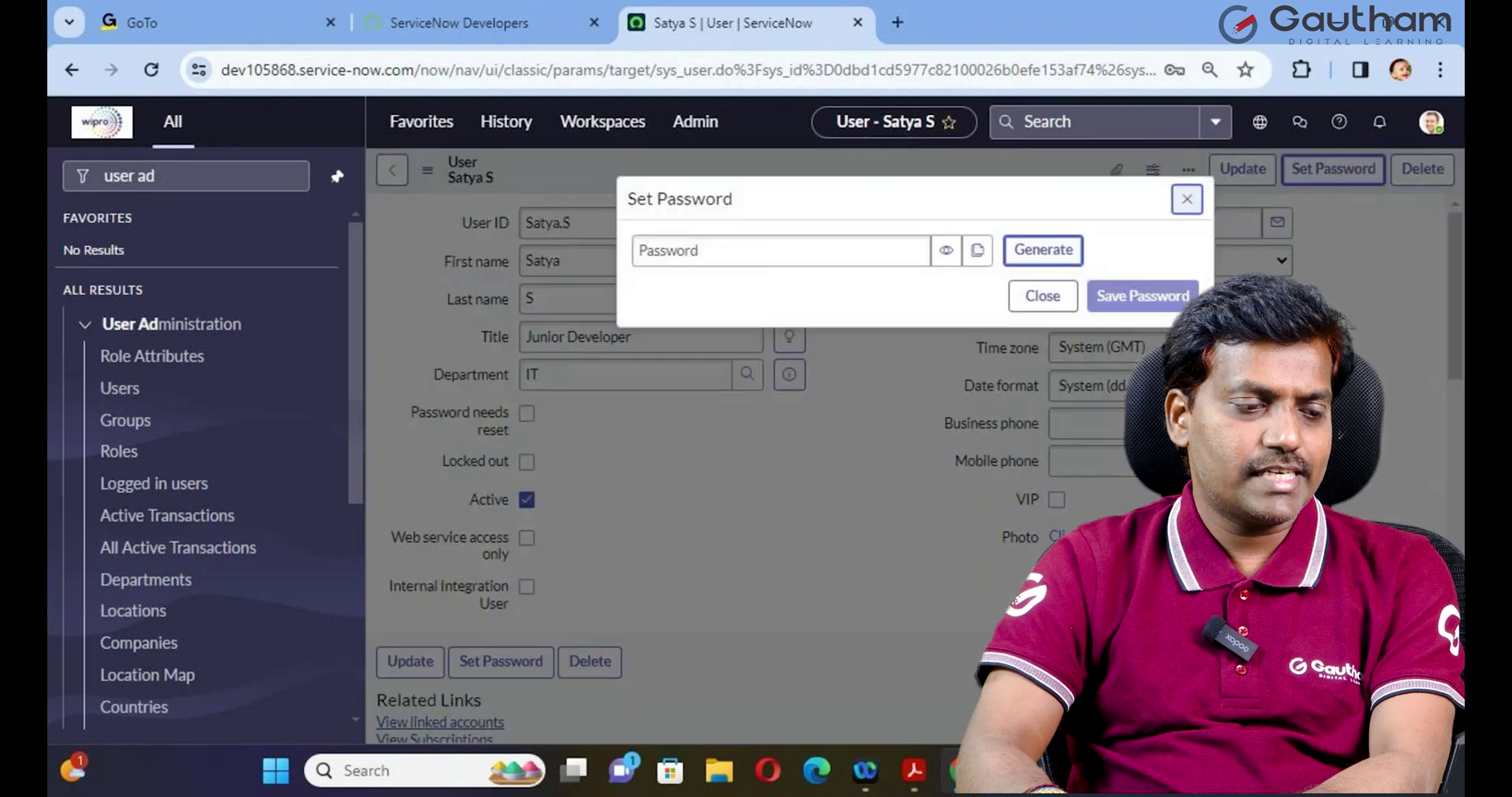
left_click(1039, 258)
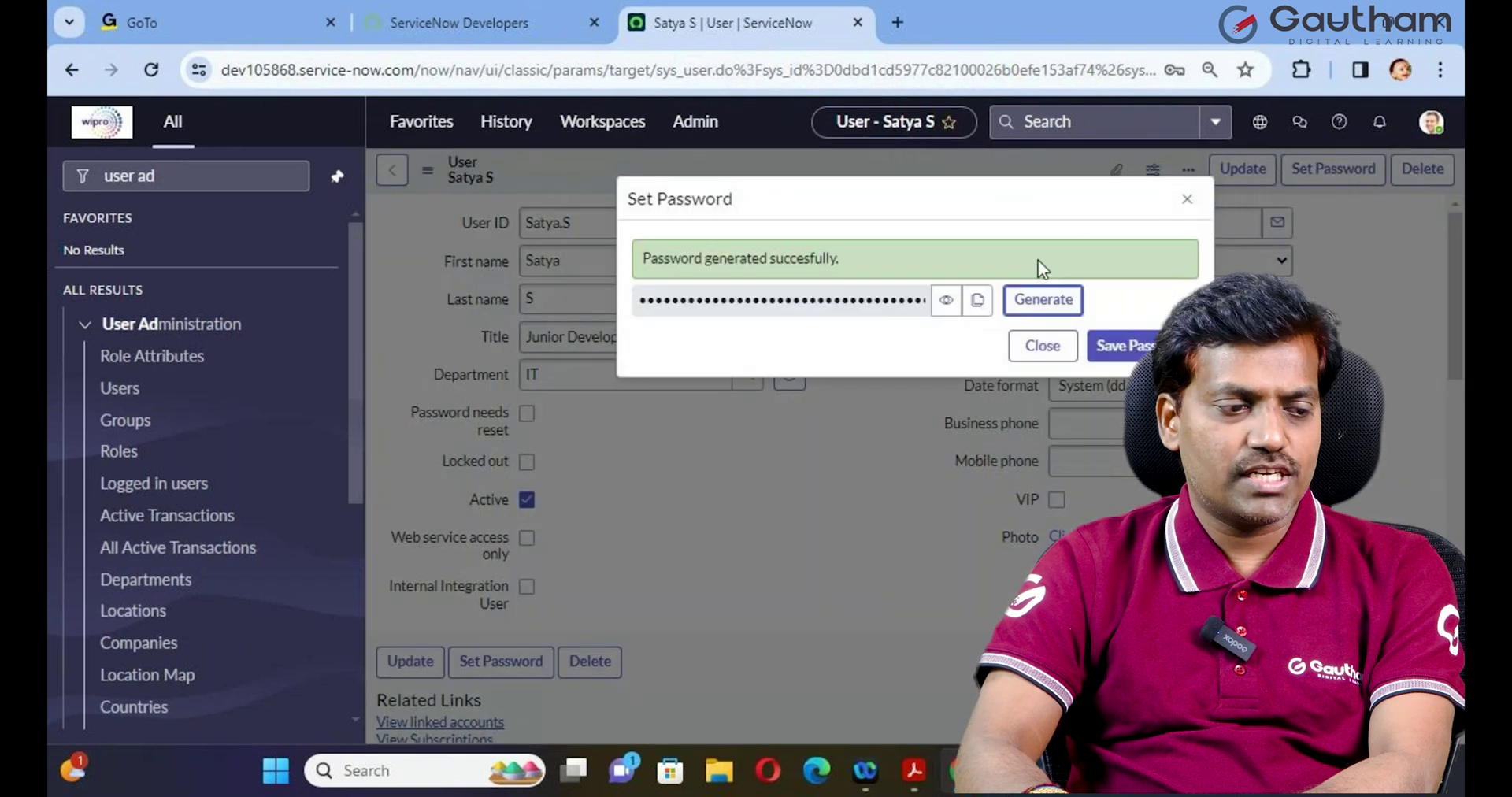
left_click(977, 301)
left_click(1118, 347)
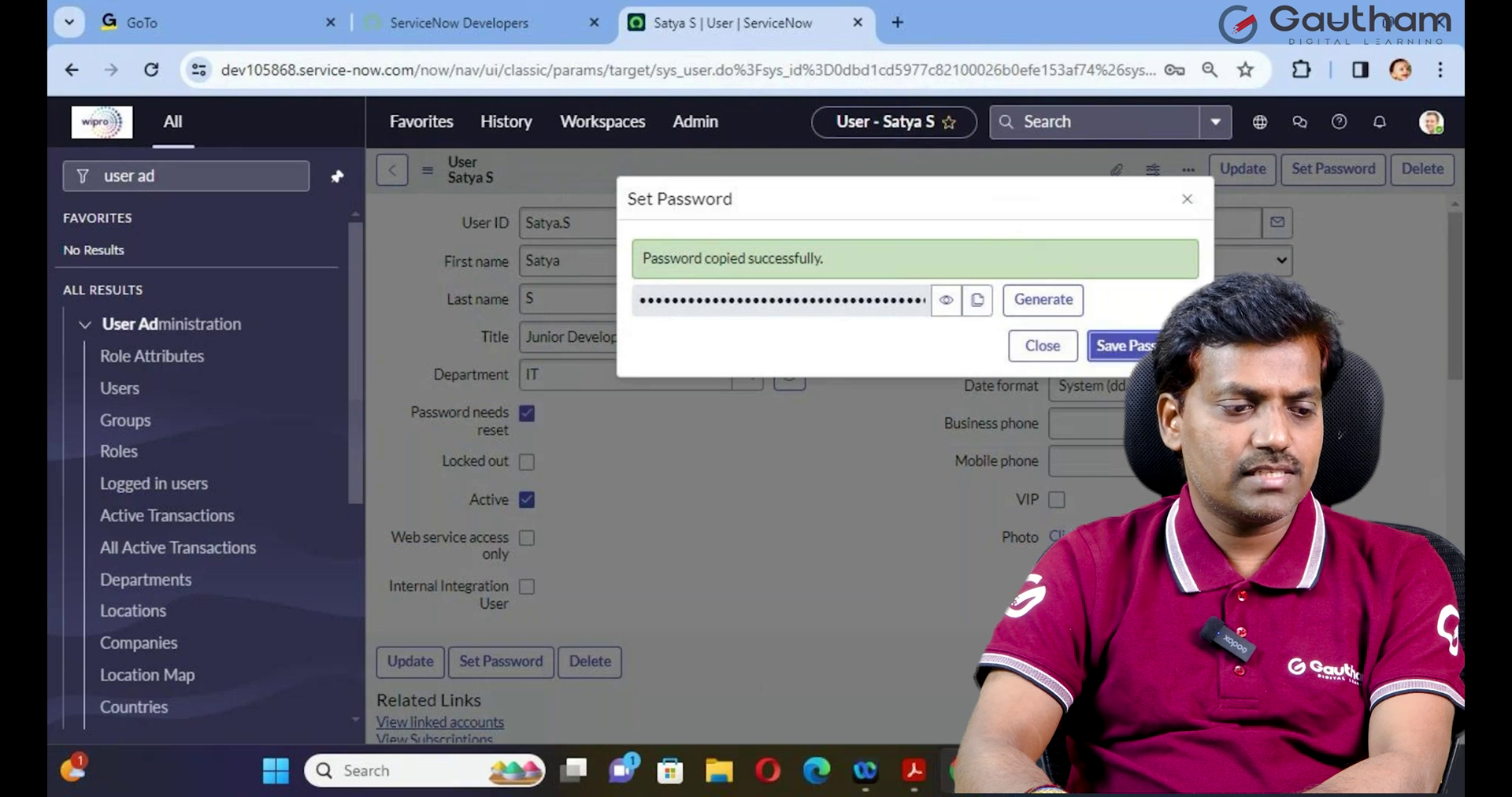
left_click(1033, 354)
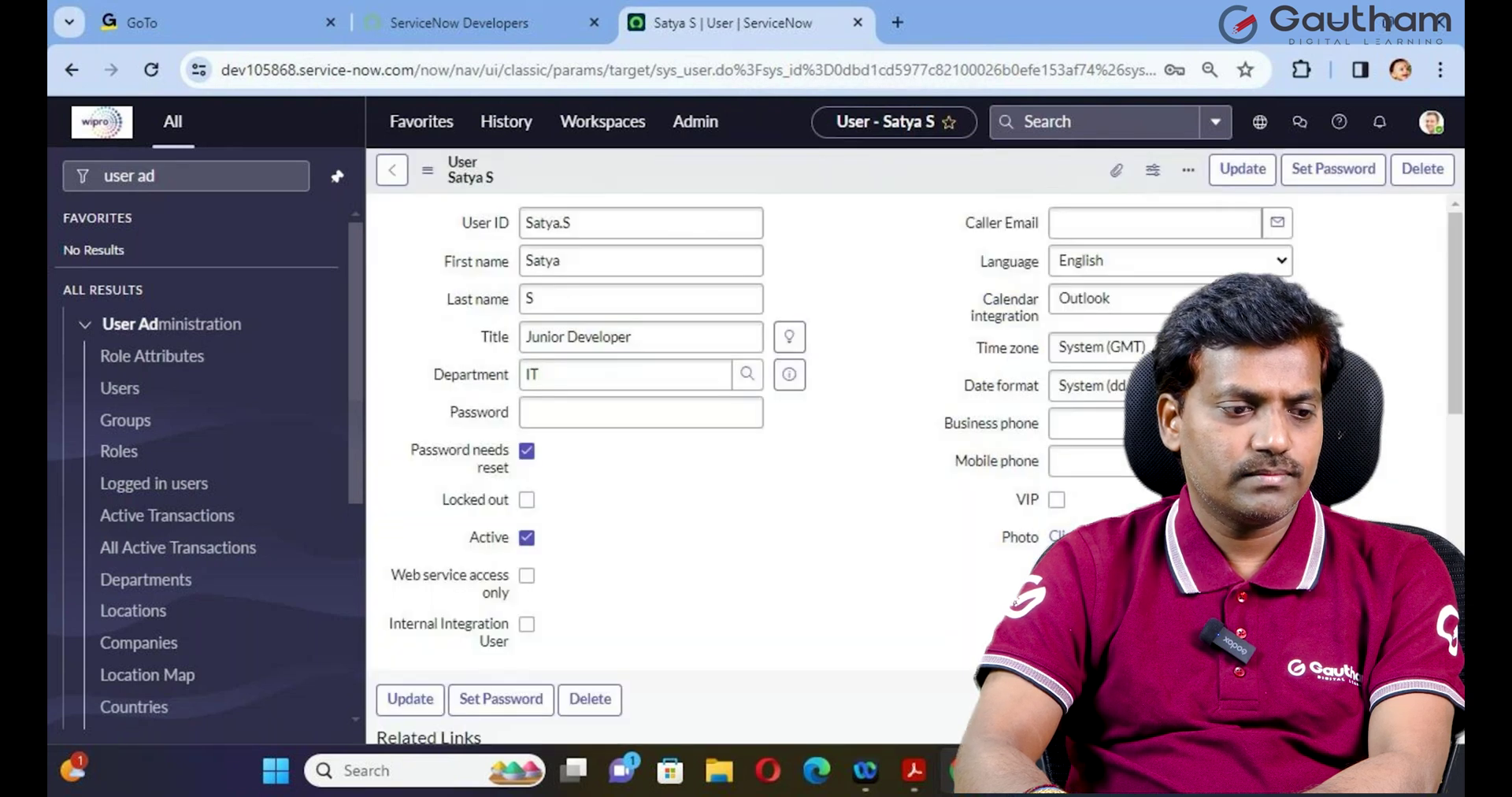
In Notepad, paste the generated password under Administartion and add the user's ID line.
key("alt+Tab")
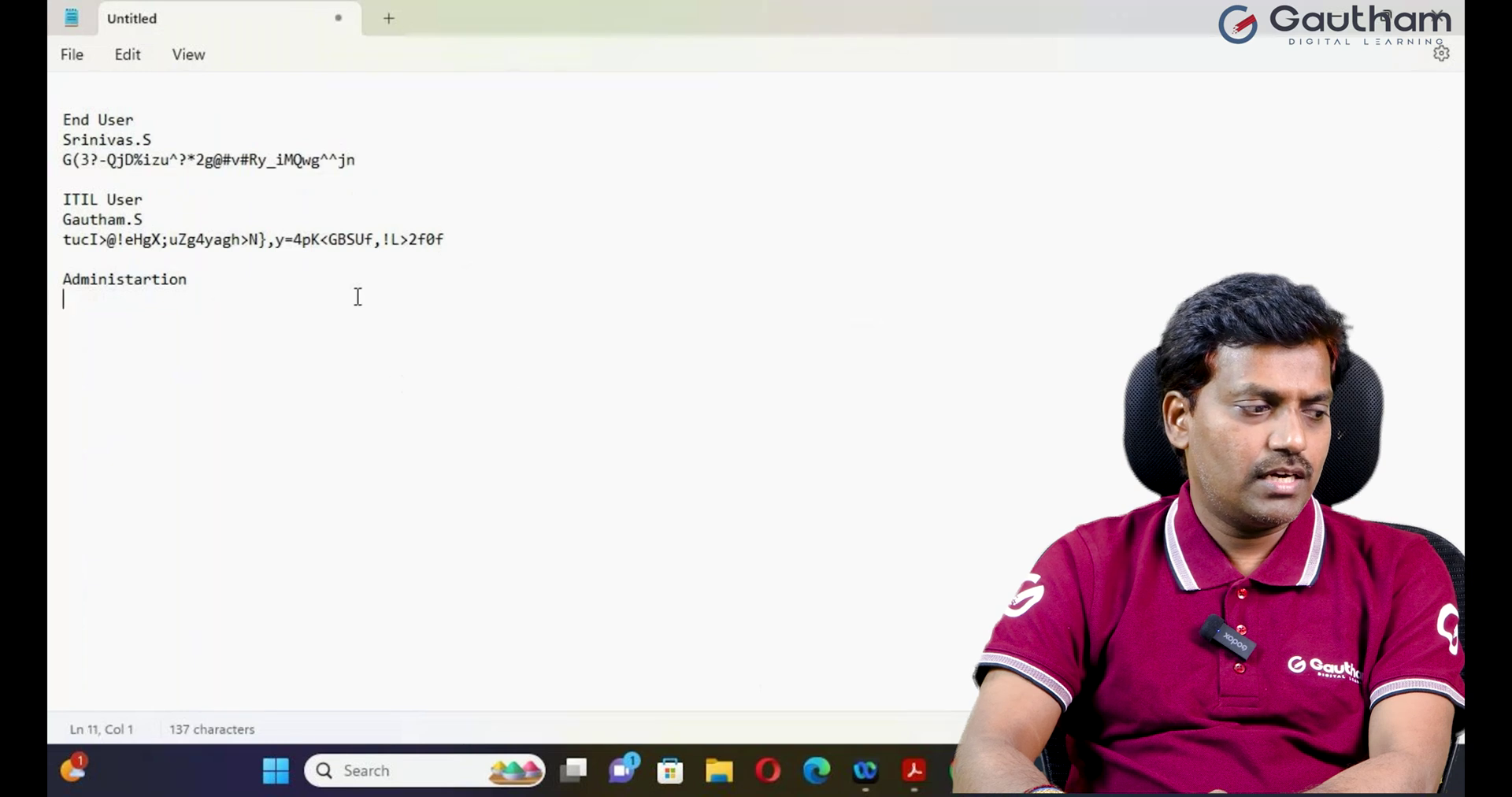
key("ctrl+v")
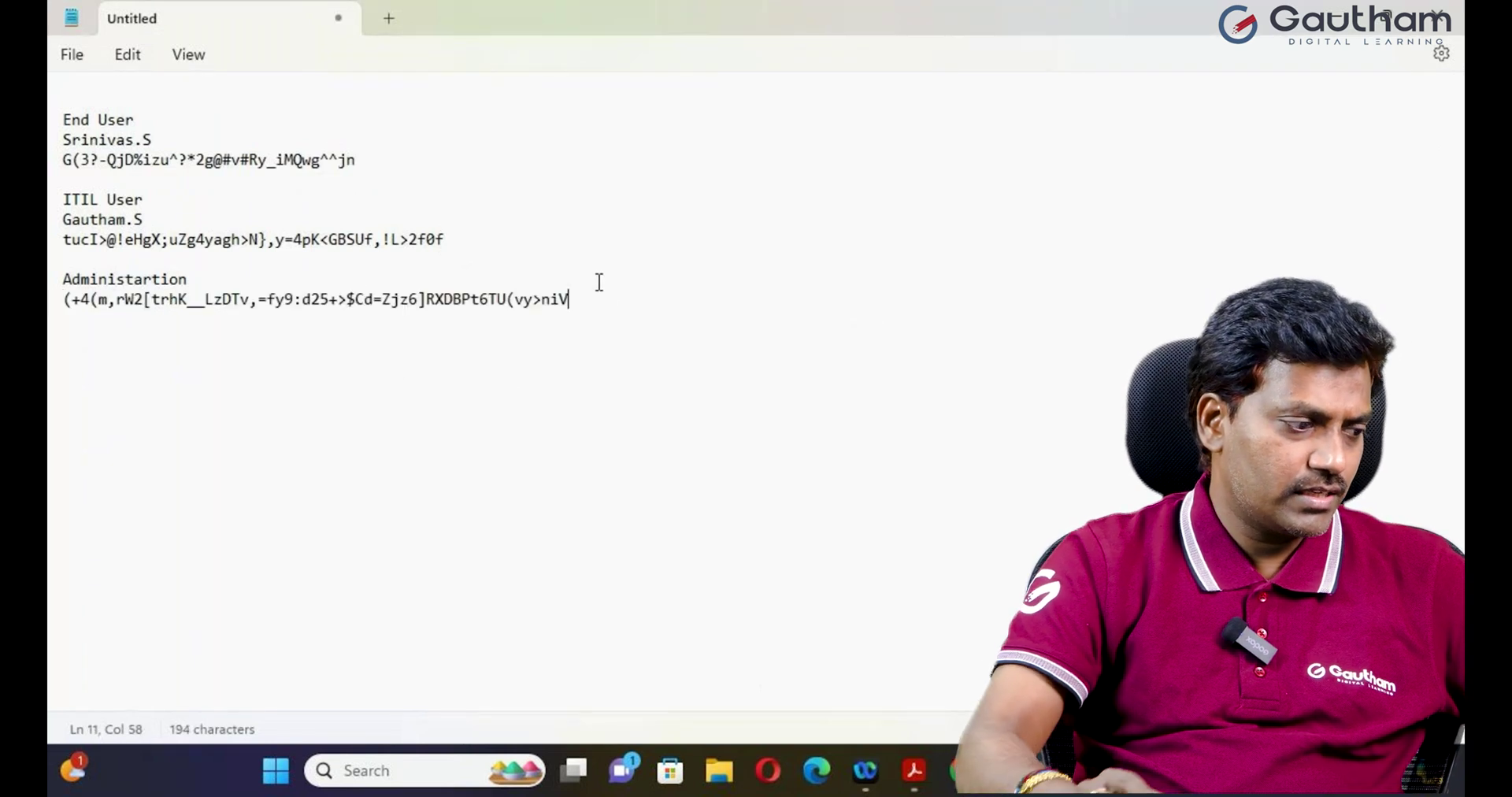
left_click(248, 283)
key("Return")
type("Satya.s")
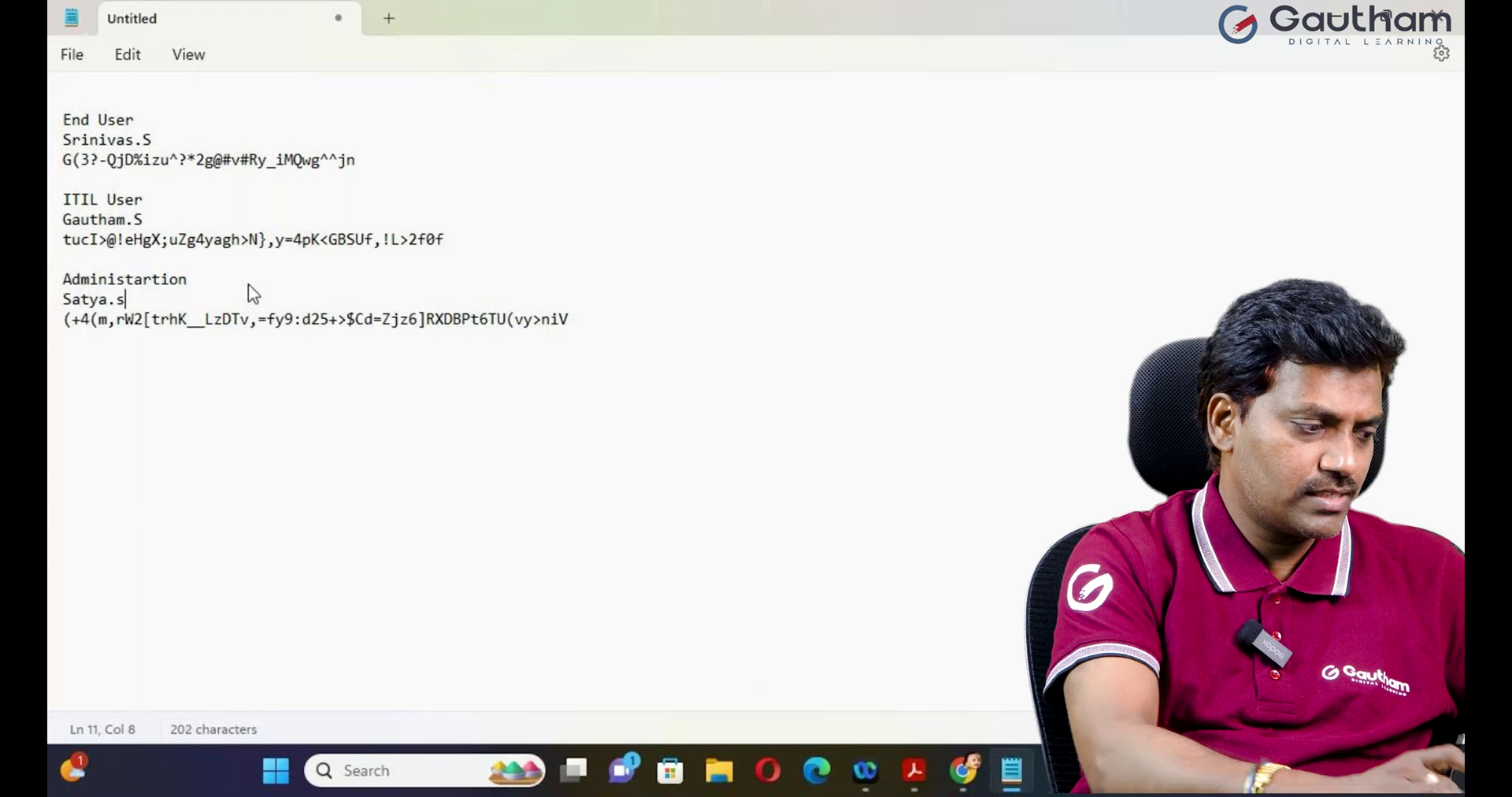
left_click(1331, 24)
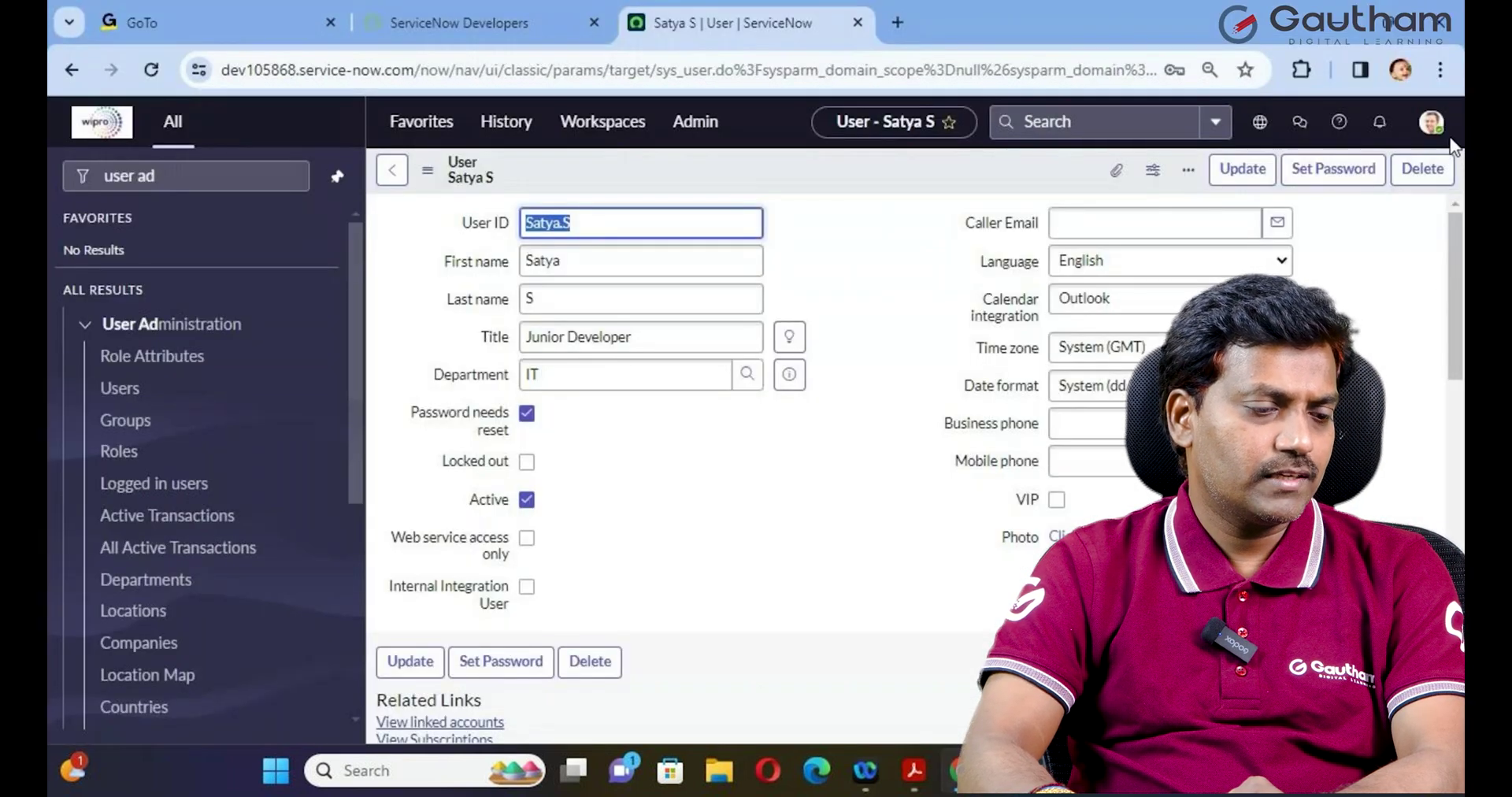
Save the updated user record and log out of the current admin session.
key("Return")
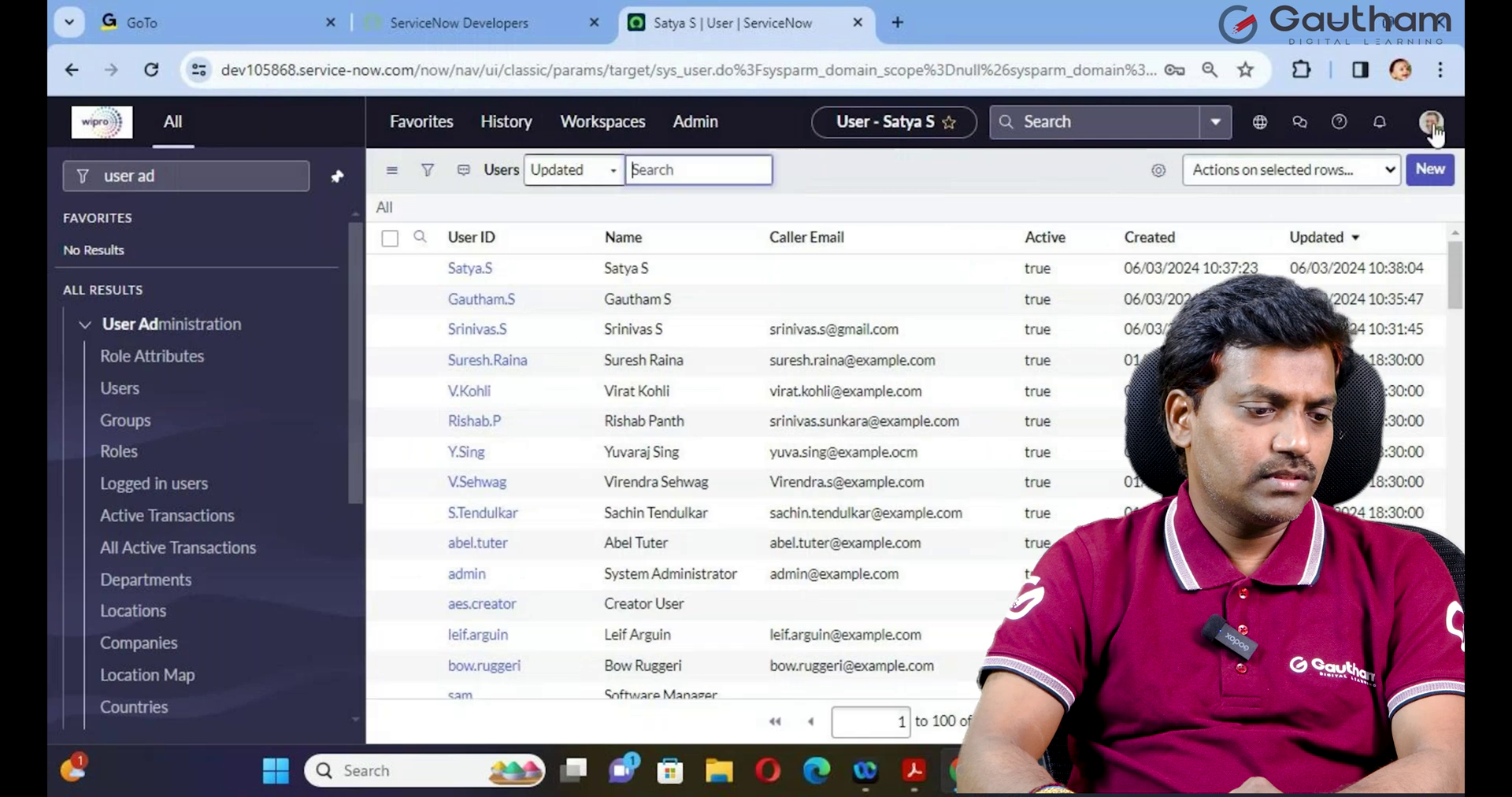
left_click(1431, 124)
left_click(1440, 399)
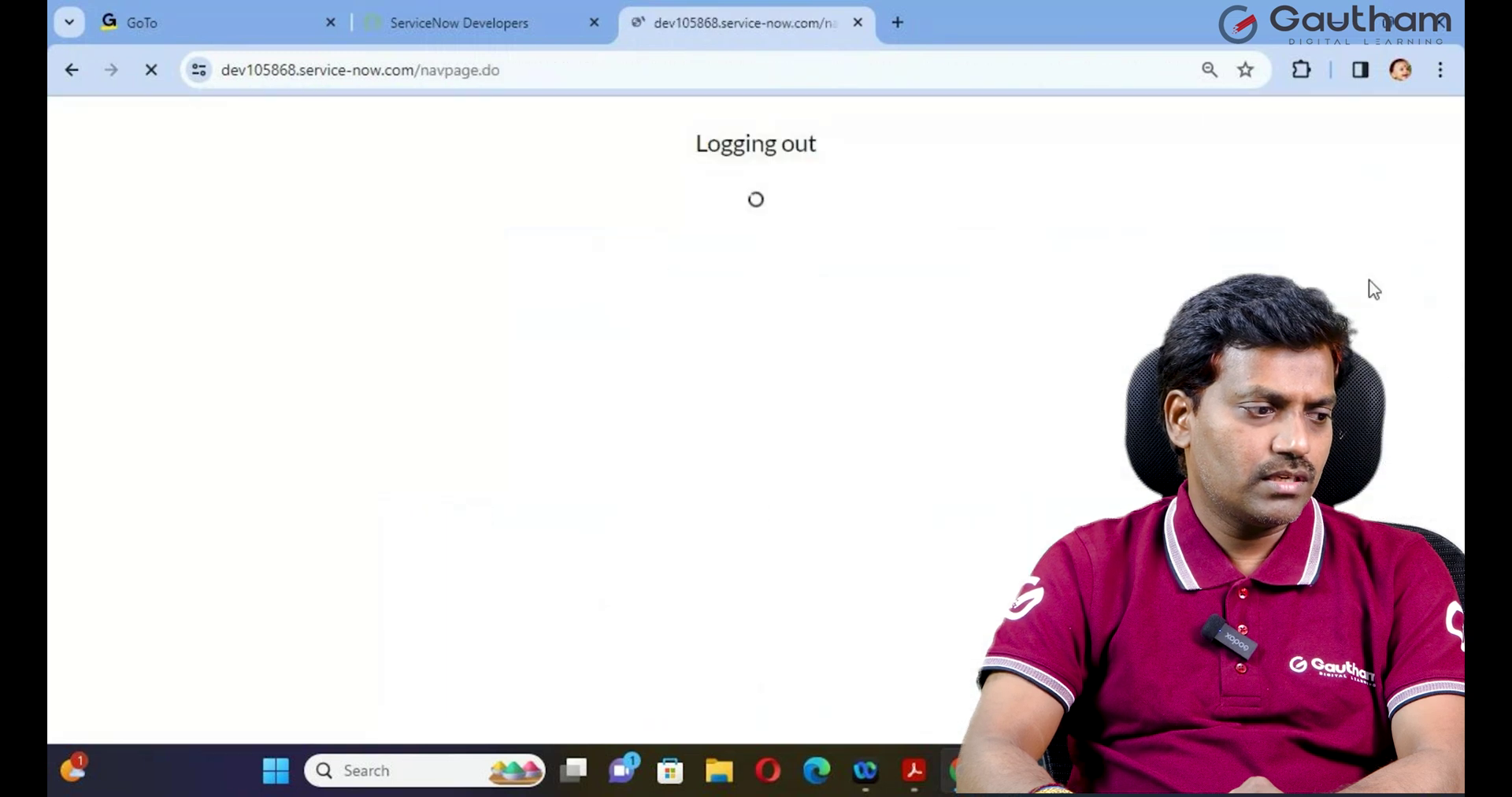
Sign in with the new administrator's user name and the pasted generated password.
left_click(783, 334)
type("Sa")
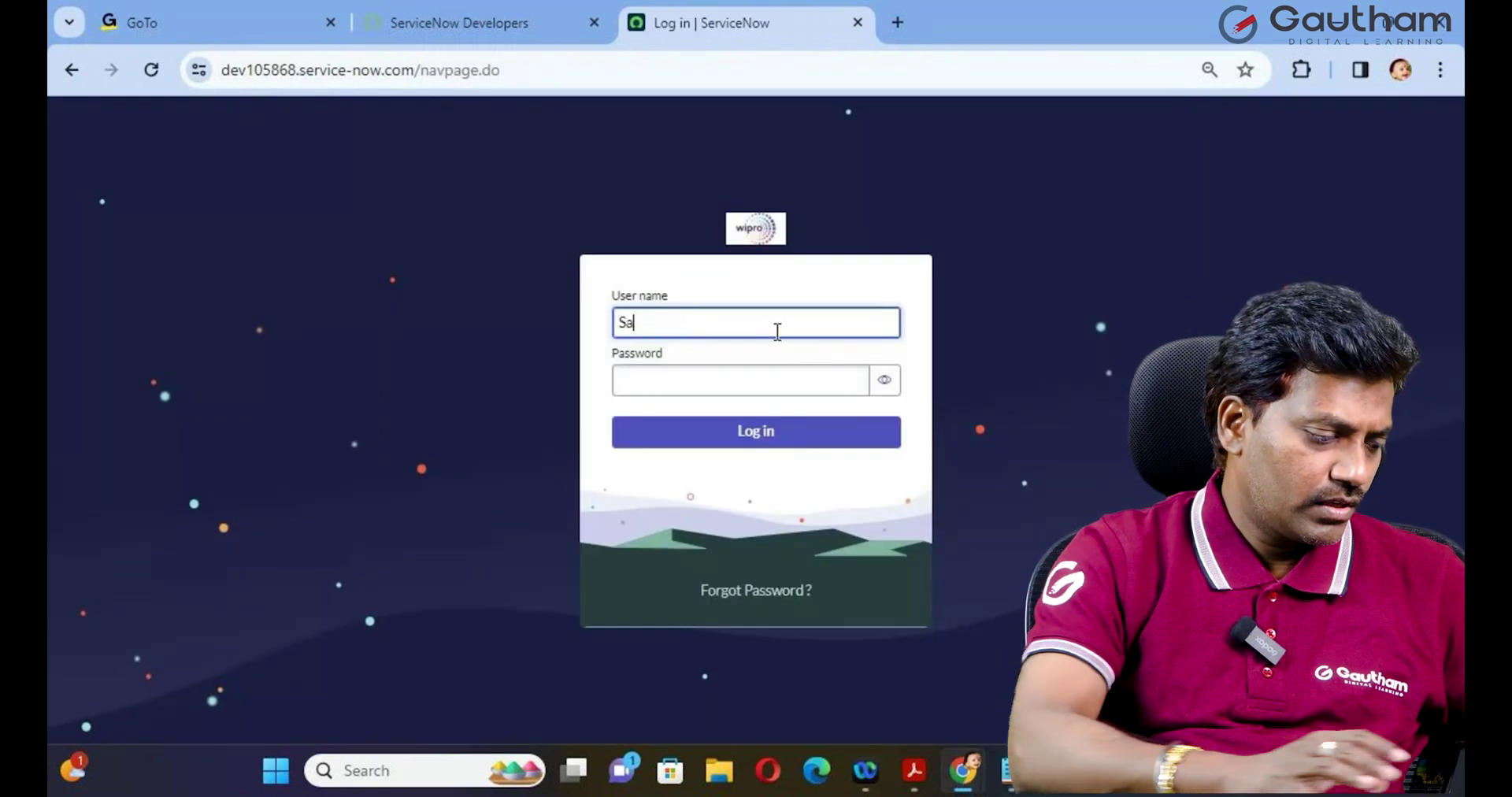
type("tya.S")
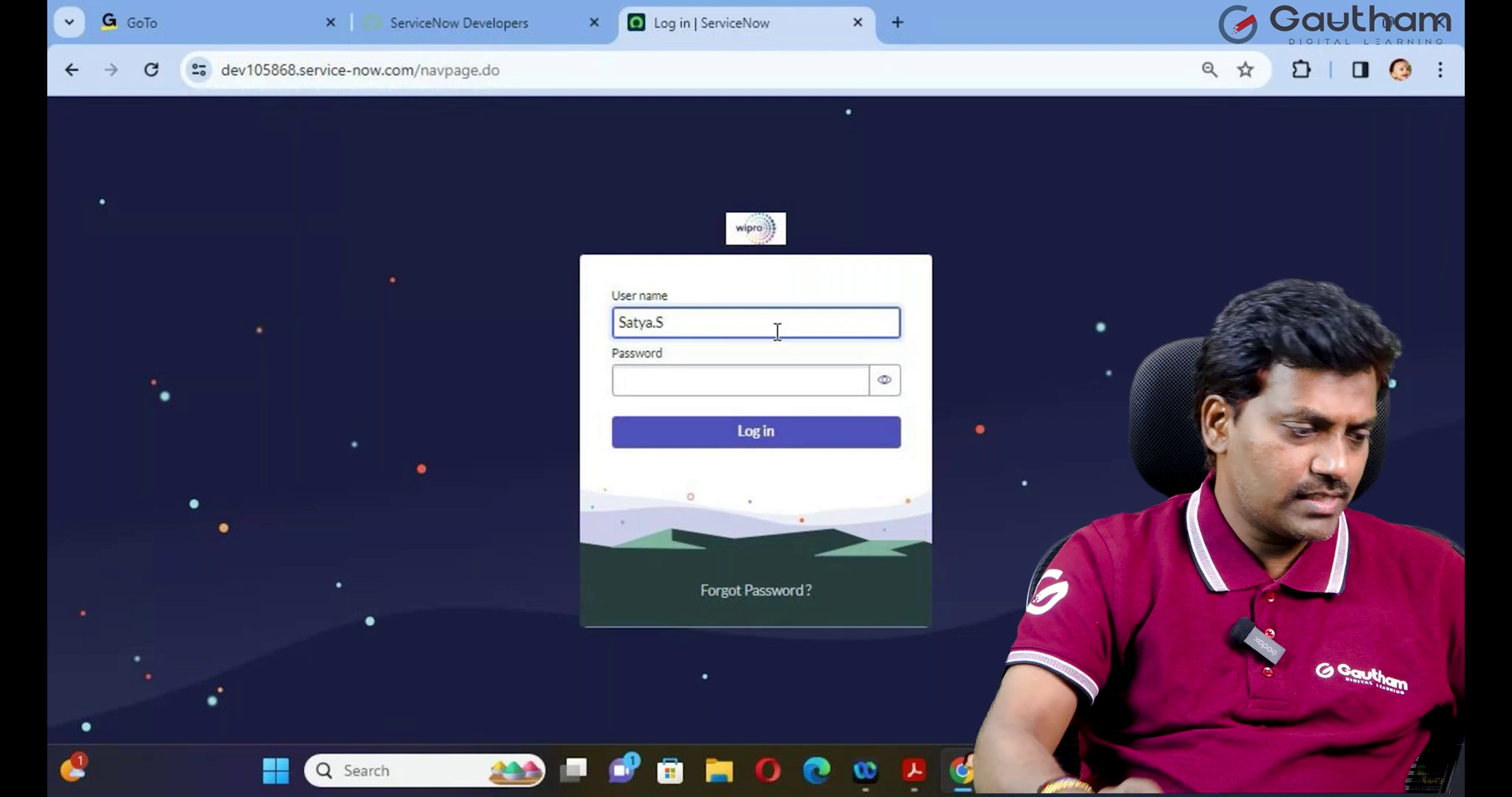
left_click(713, 384)
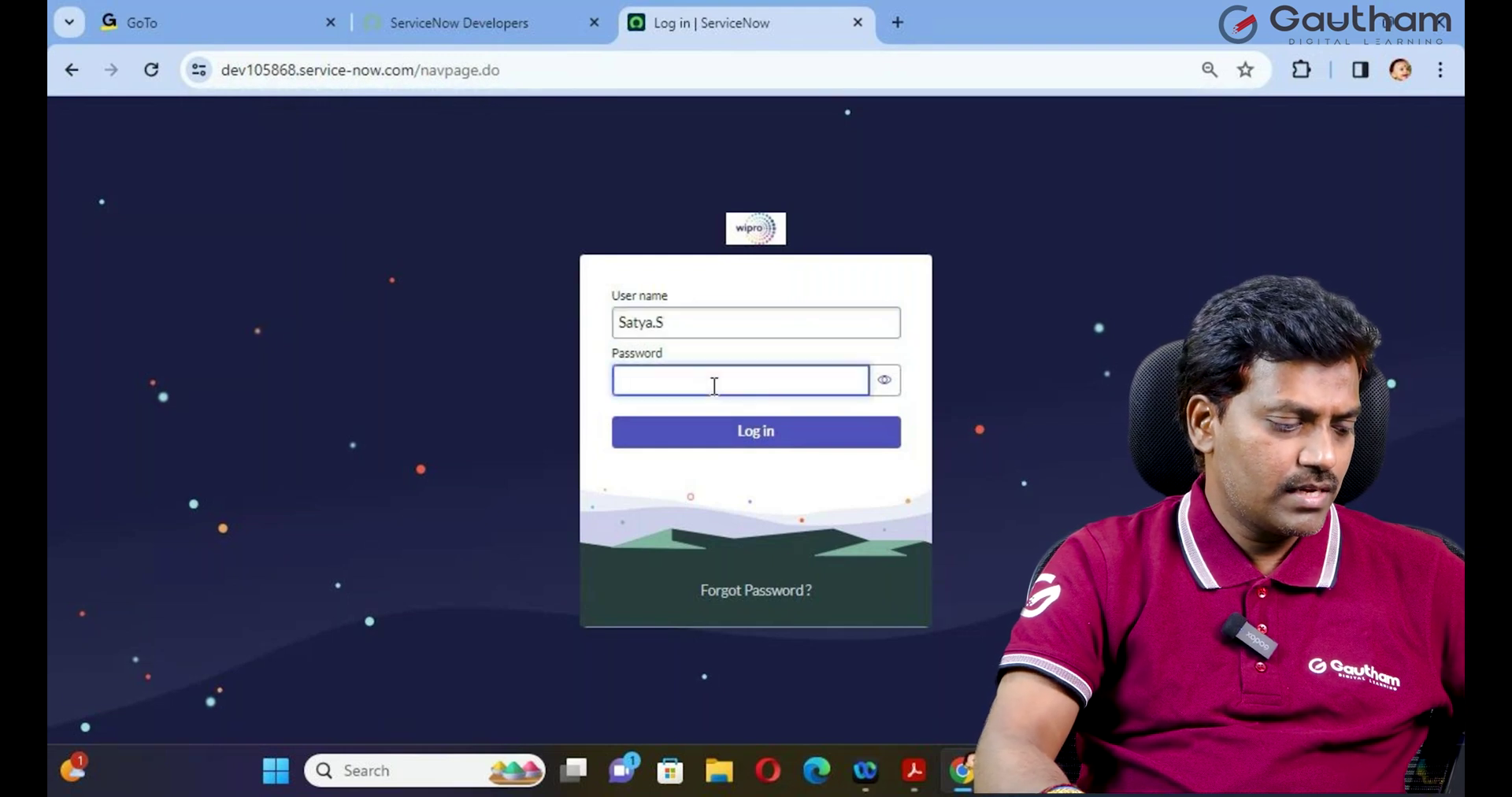
key("ctrl+v")
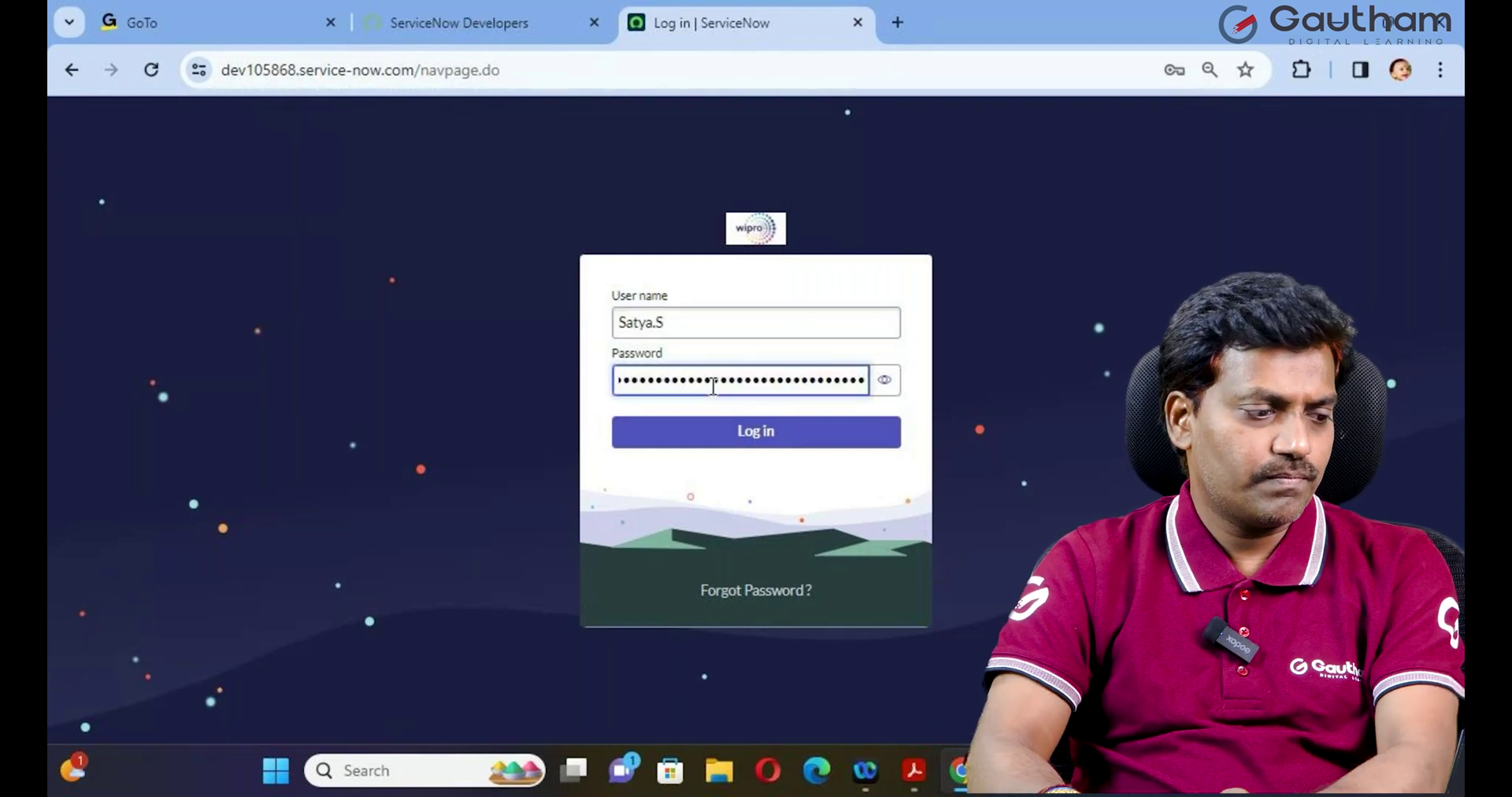
left_click(761, 445)
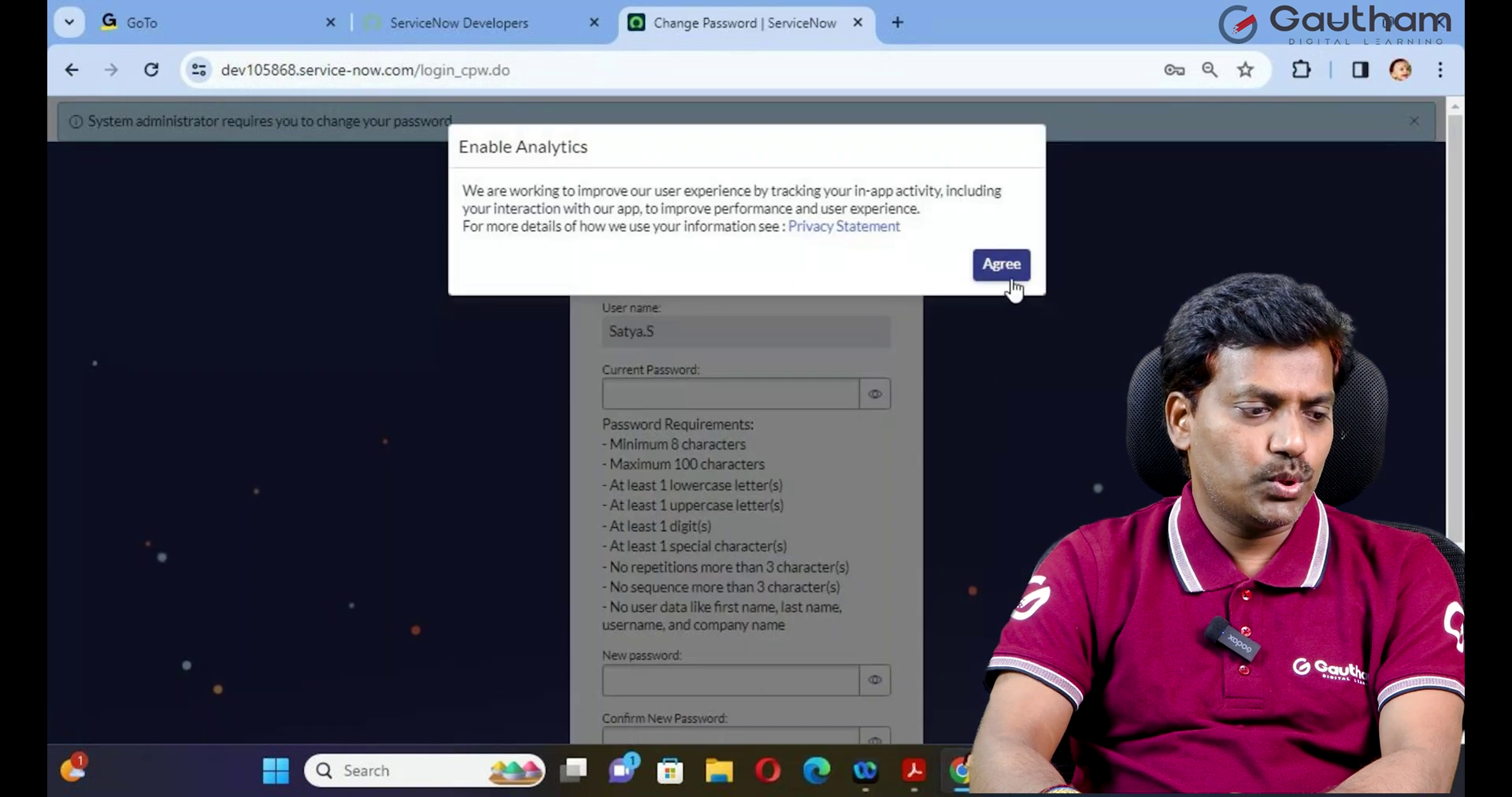
Accept the analytics notice, then replace the generated password with a new, confirmed password.
left_click(1010, 272)
left_click(703, 396)
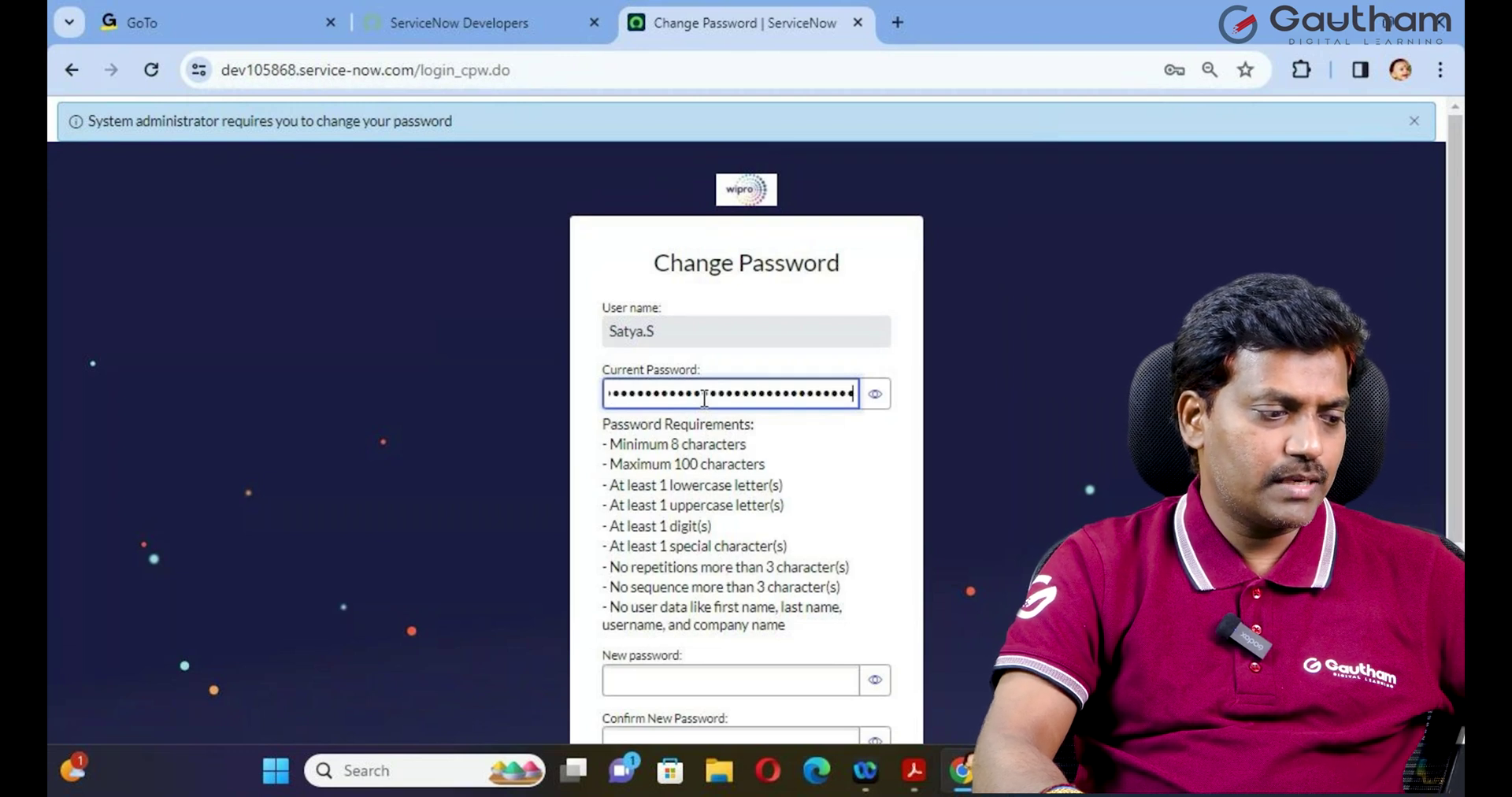
scroll(709, 473, "down", 1)
left_click(717, 567)
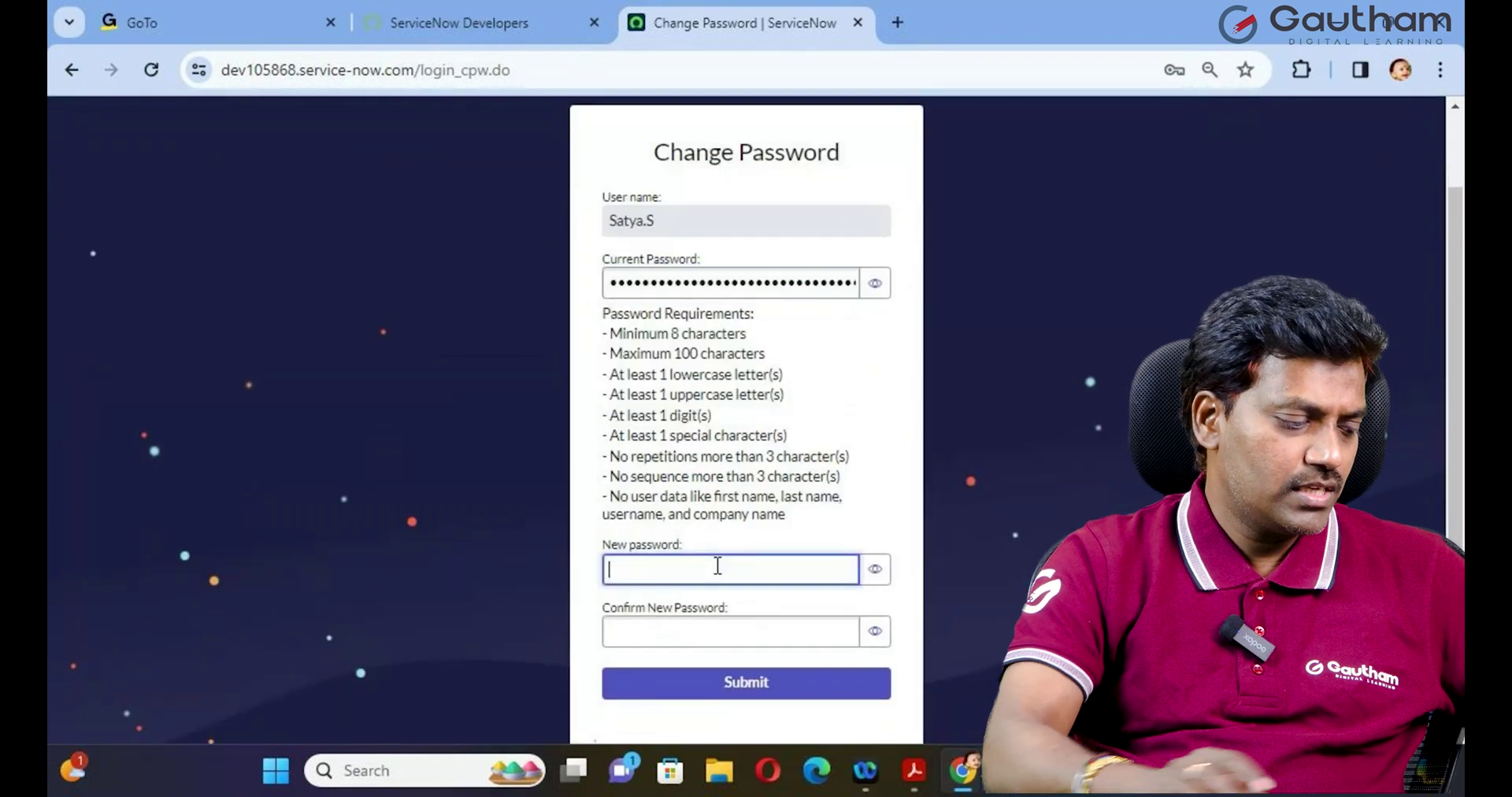
type("•")
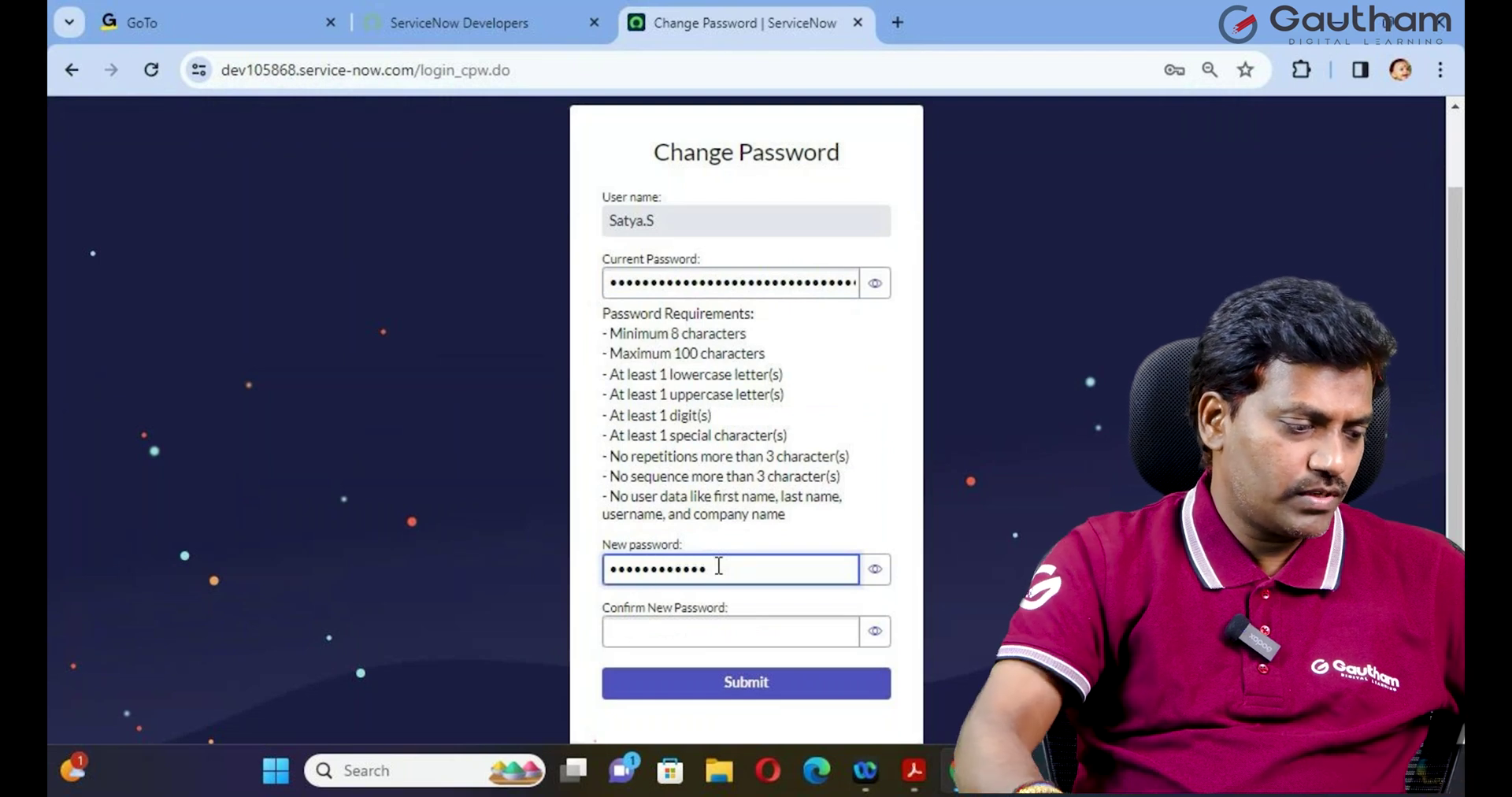
left_click(743, 635)
type("•")
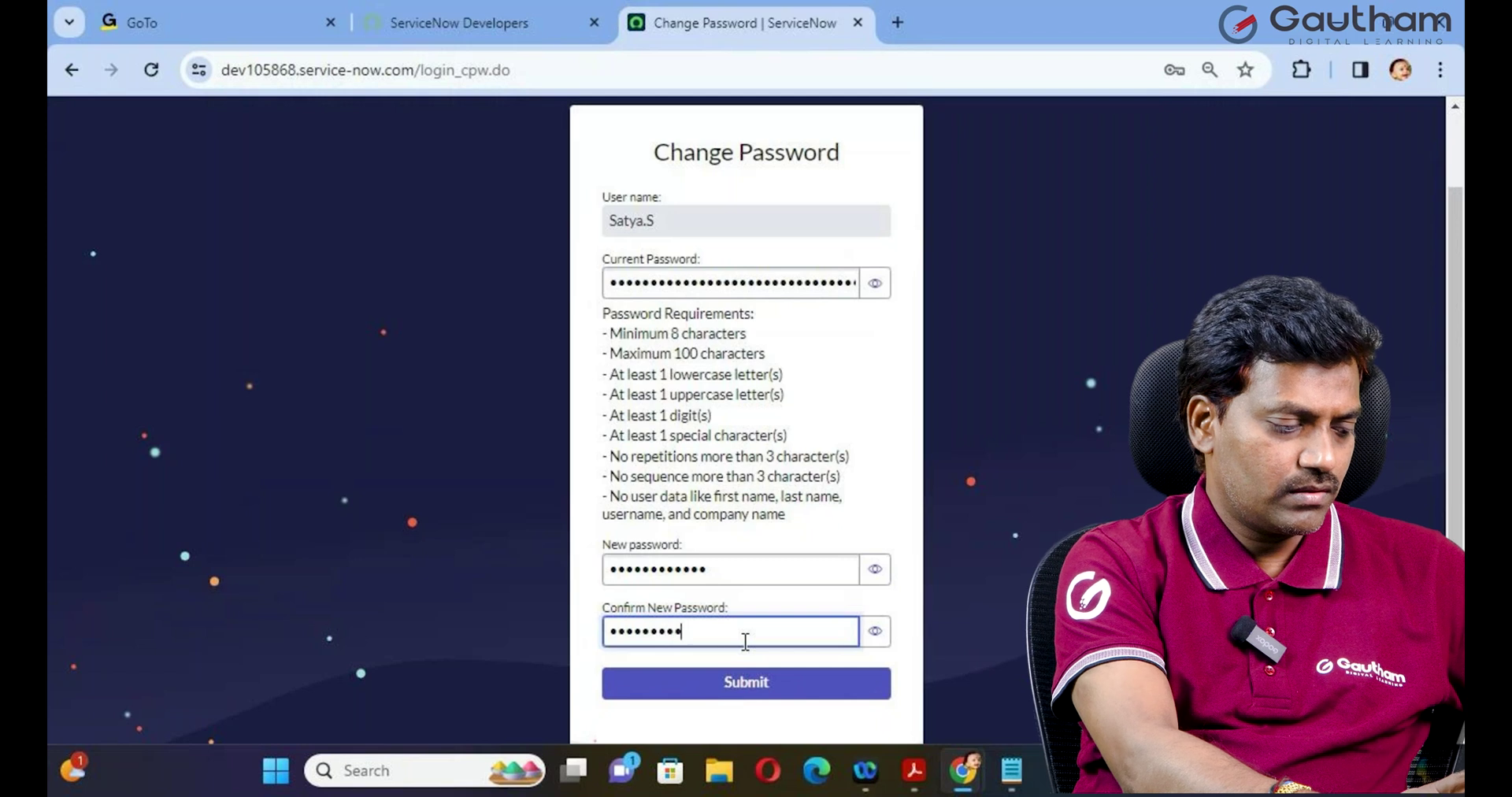
type("•")
scroll(774, 665, "up", 1)
scroll(774, 665, "down", 3)
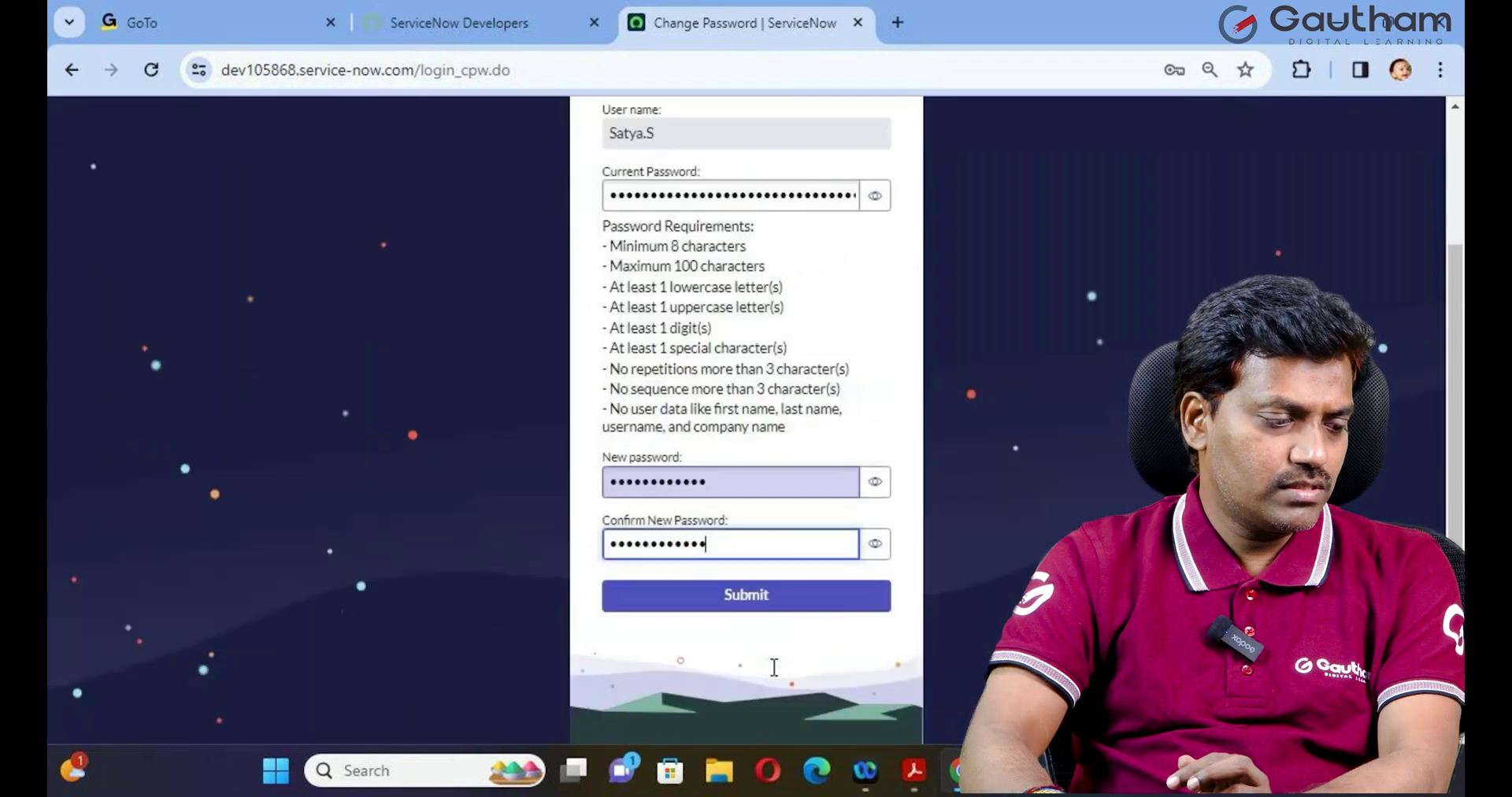
left_click(751, 587)
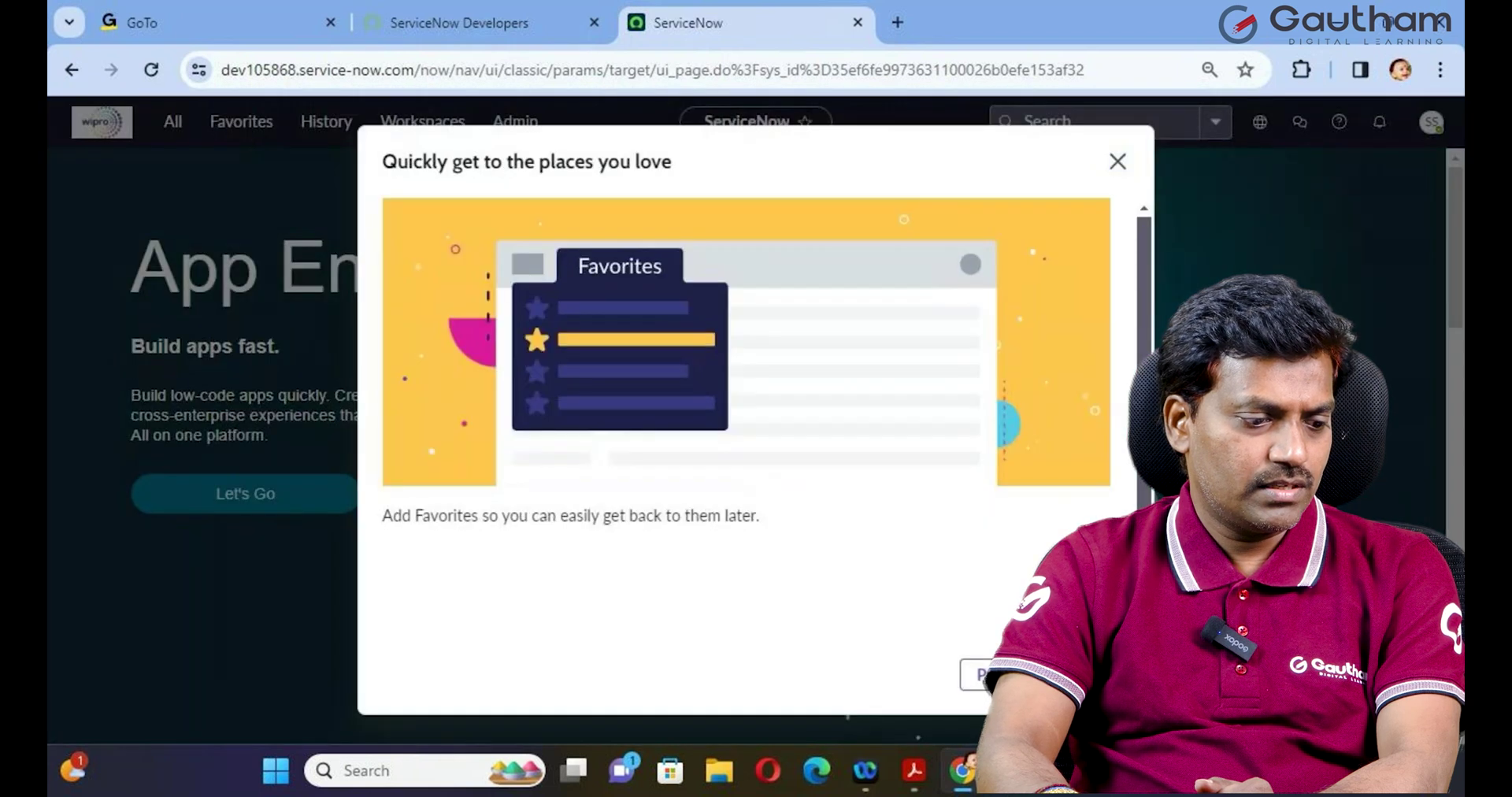
Dismiss the Favorites welcome tour and pin the application navigator open with Ctrl+Alt+C.
key("Escape")
key("ctrl+alt+c")
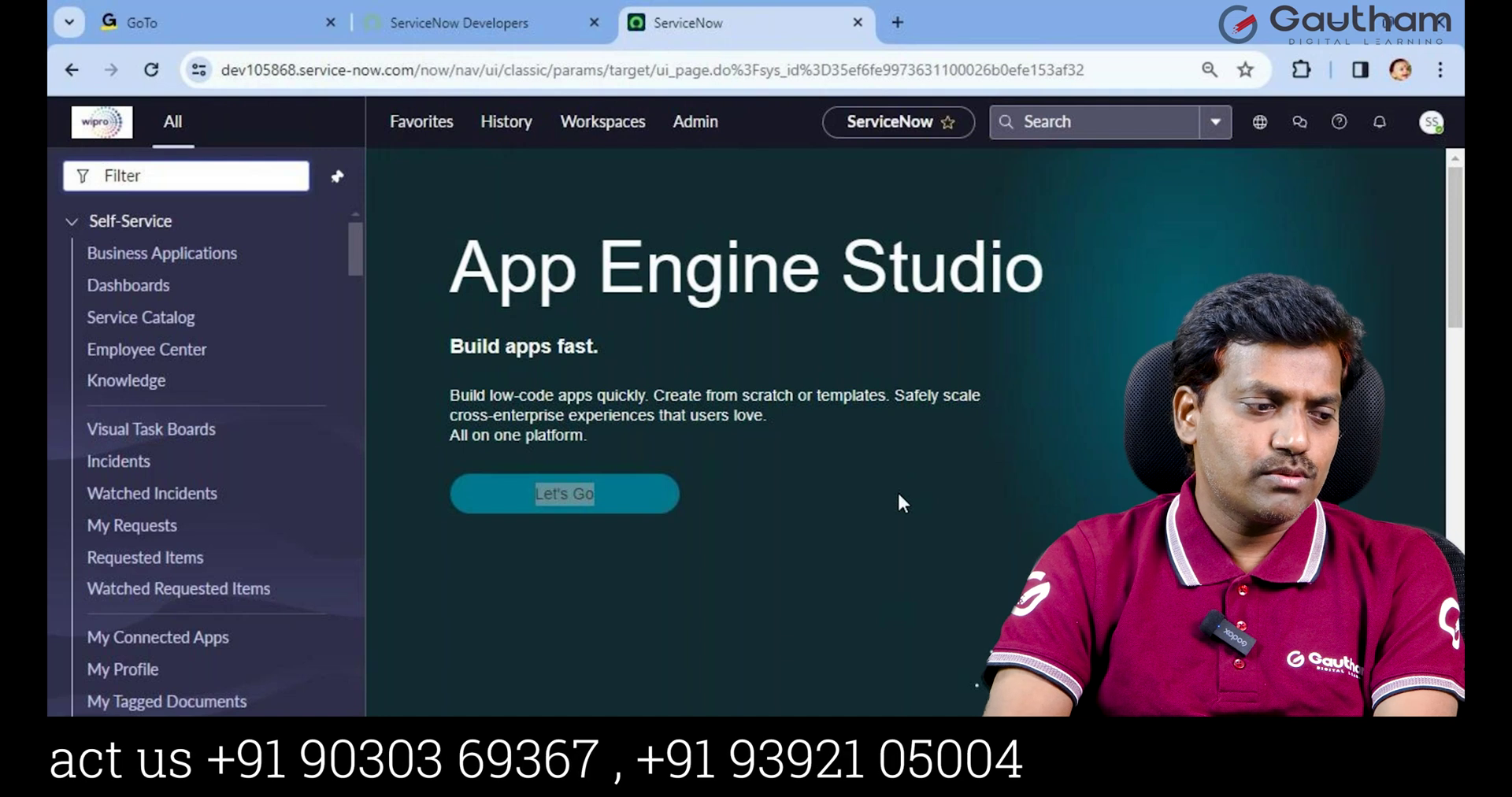
Glance at the Notepad credentials notes, then filter the navigator with 'user ad' and browse the results.
mouse_move(963, 712)
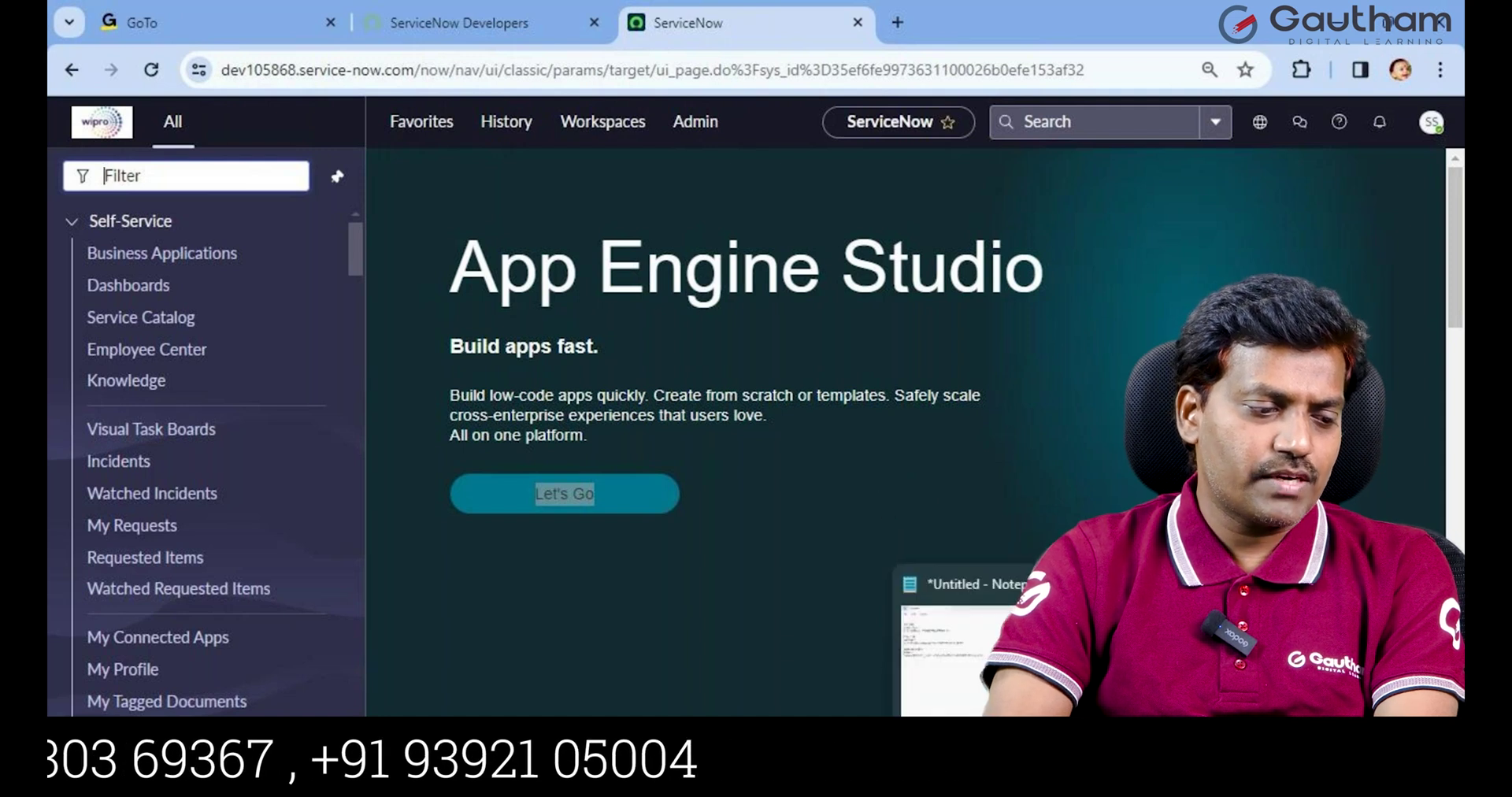
left_click(957, 646)
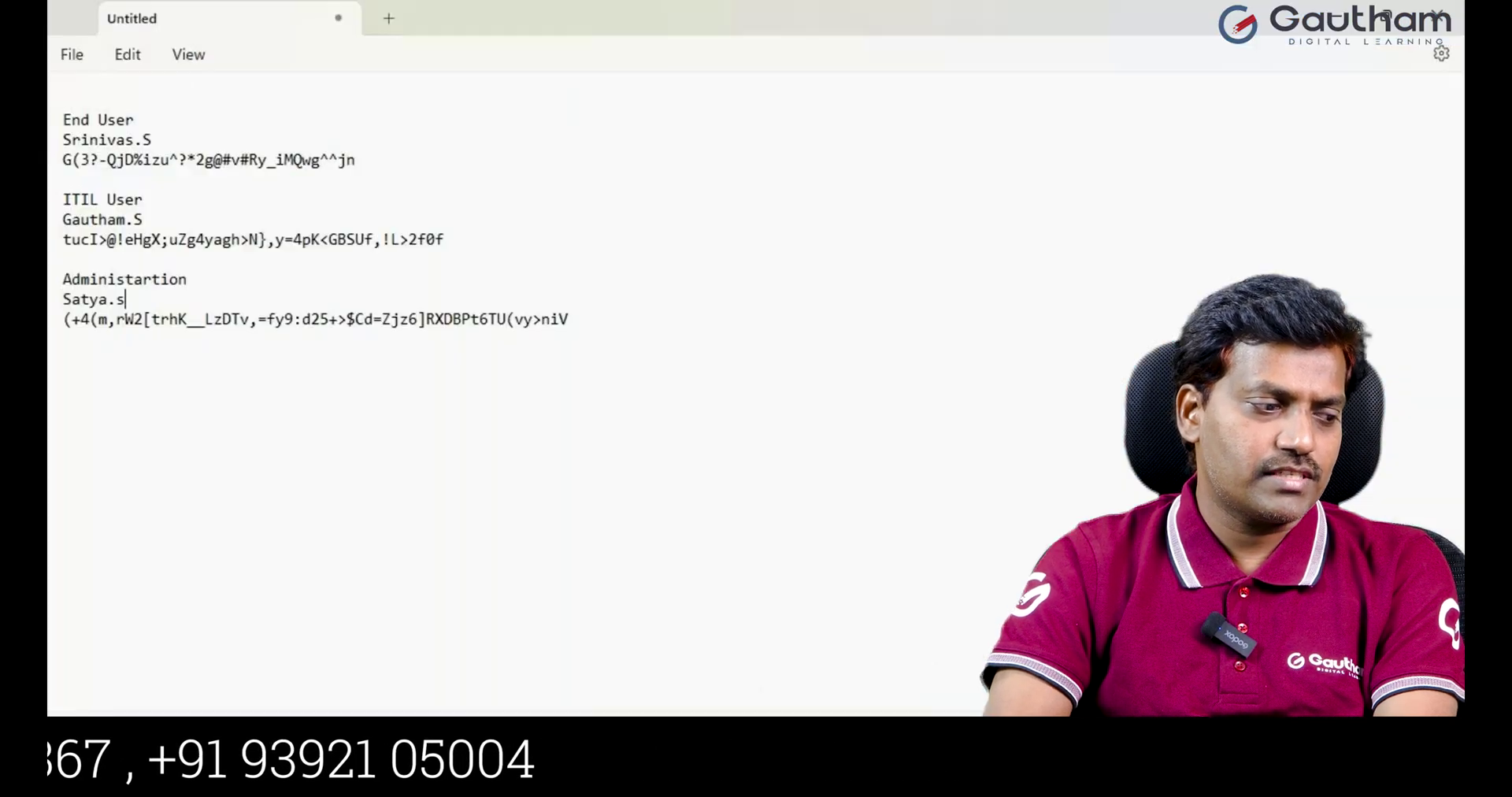
left_click(1346, 13)
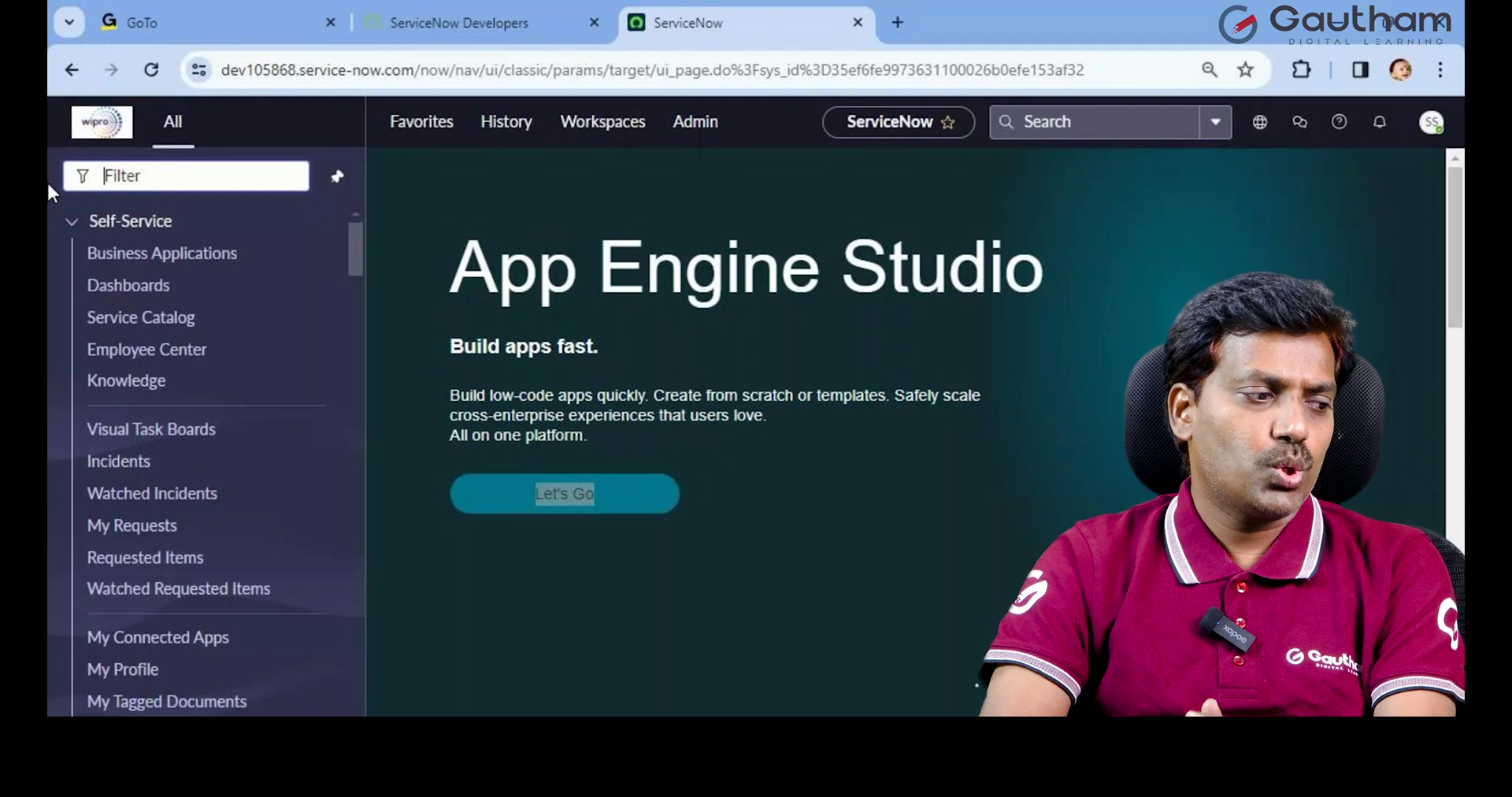
type("user")
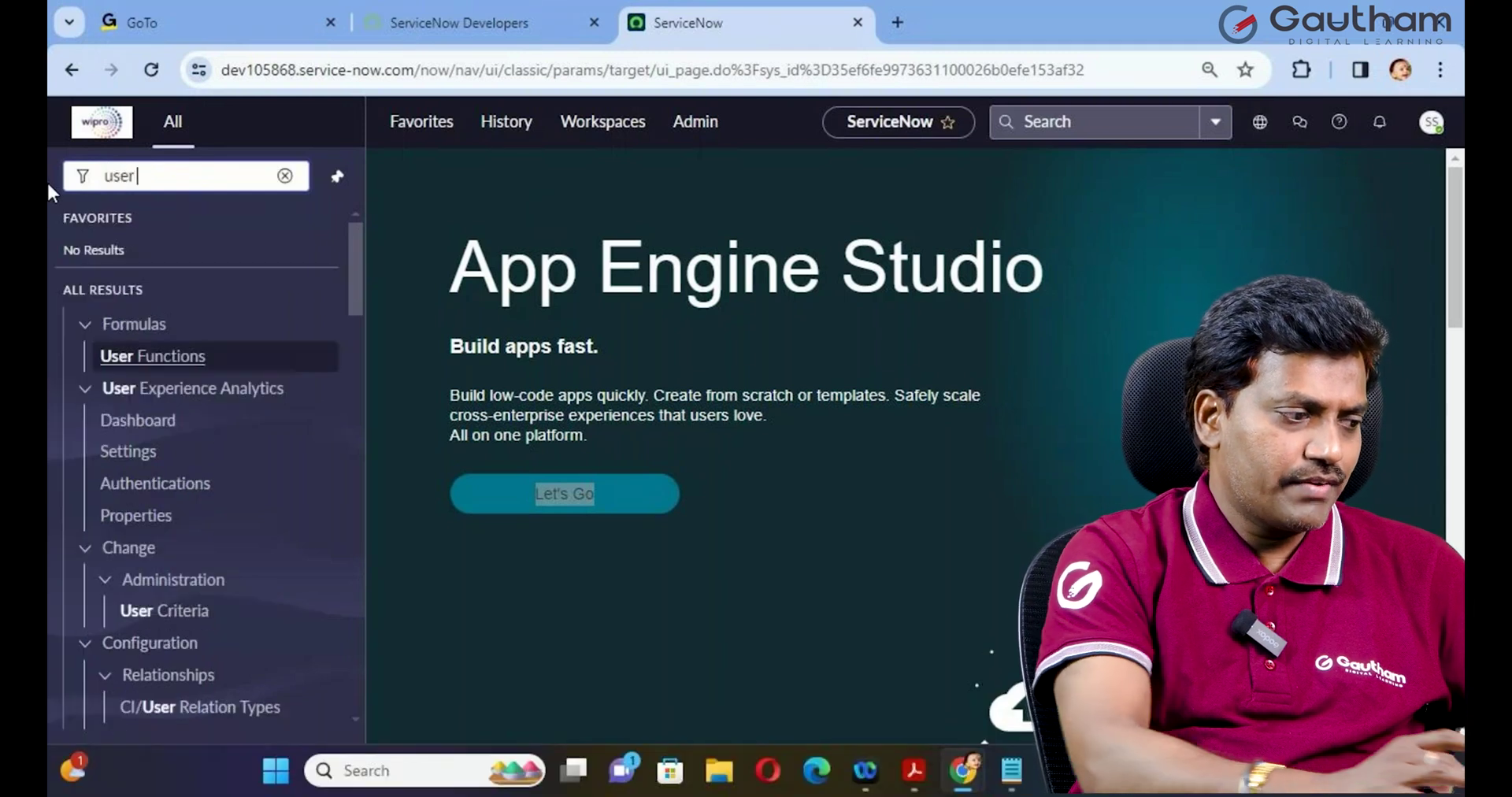
type(" ad")
scroll(126, 386, "down", 1)
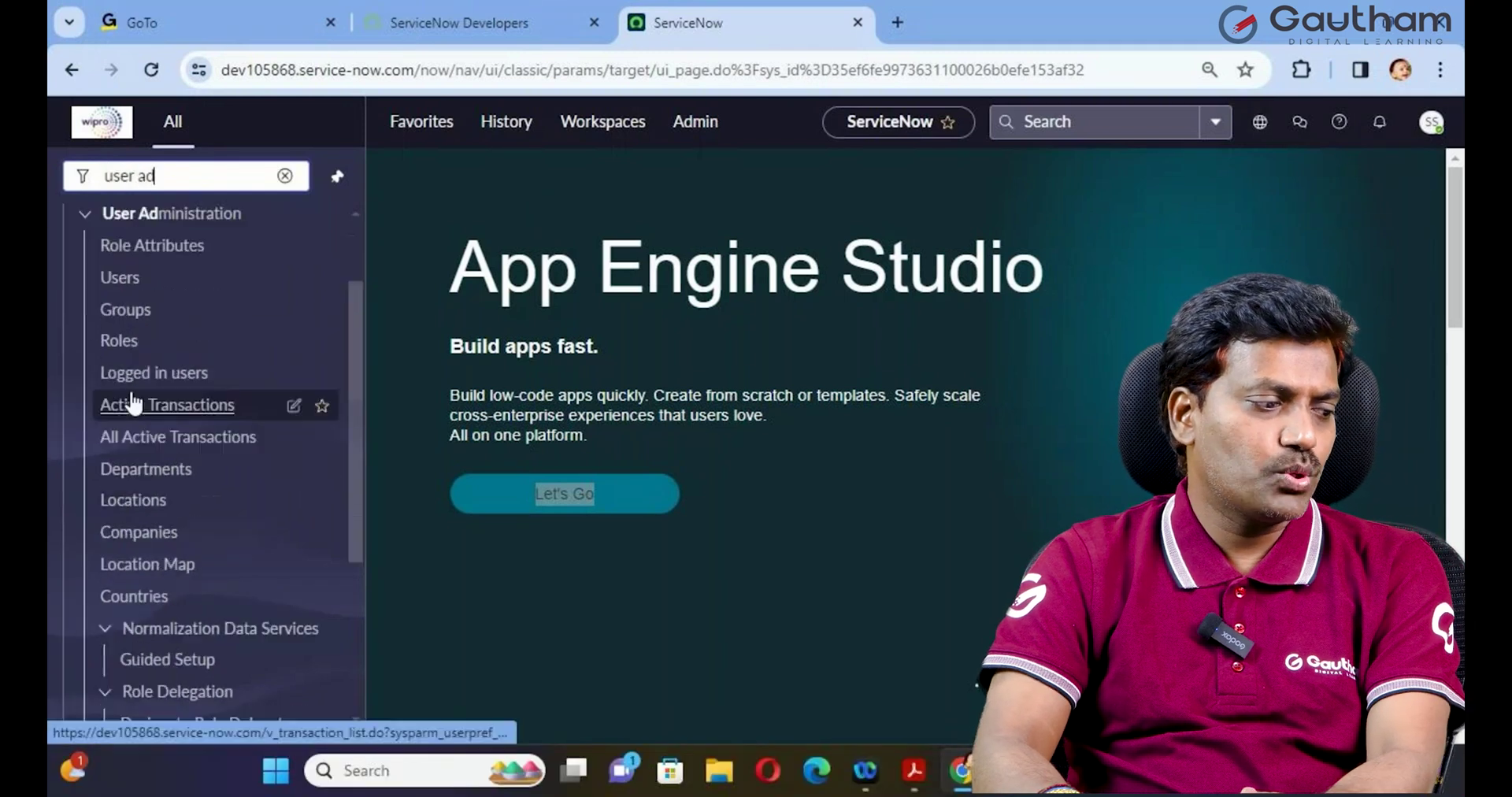
scroll(197, 441, "down", 1)
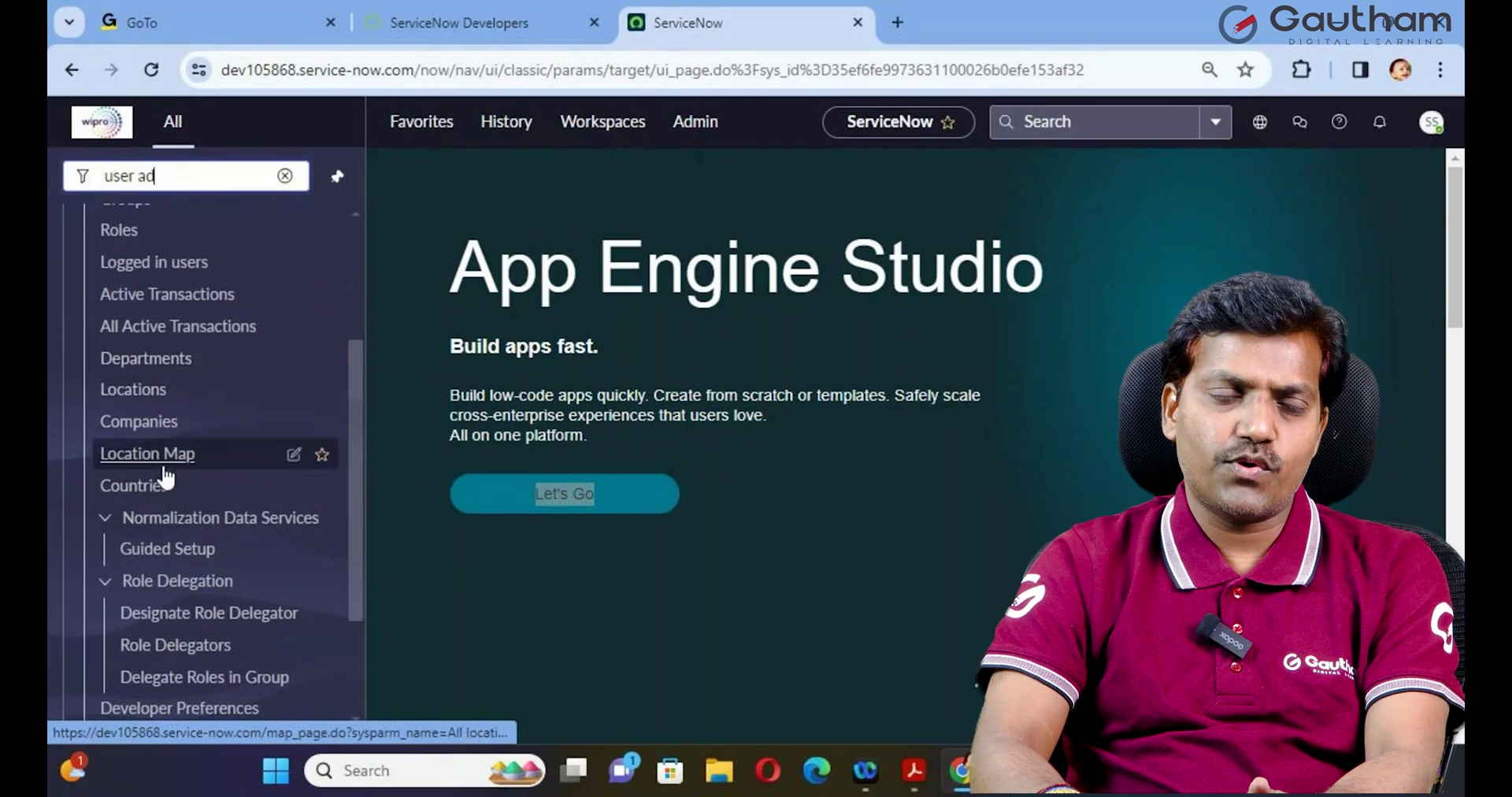
scroll(162, 472, "up", 1)
scroll(166, 457, "up", 1)
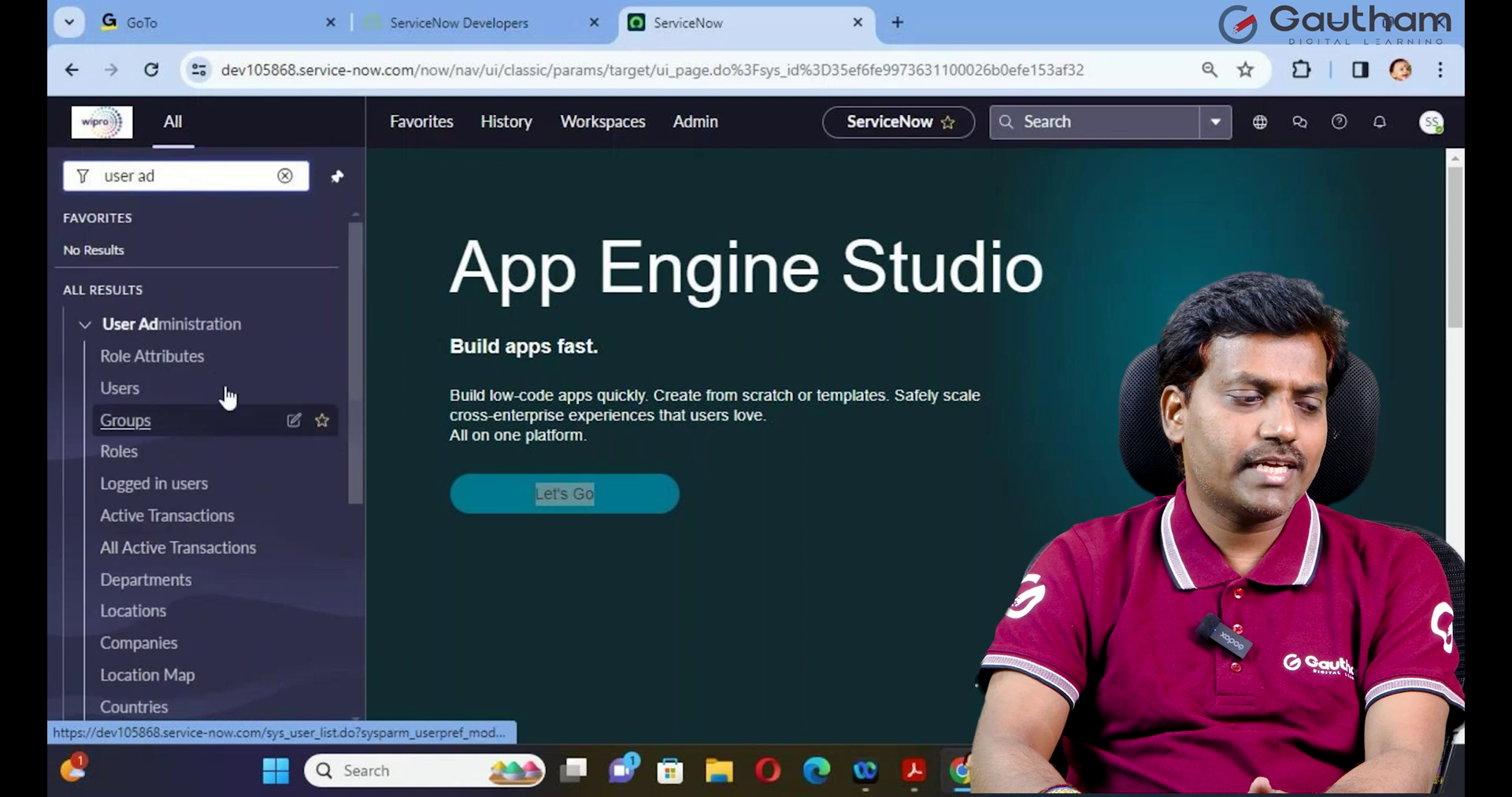
Switch to the ServiceNow Admin E-Book PDF and scroll to page 123 on company records.
left_click(912, 771)
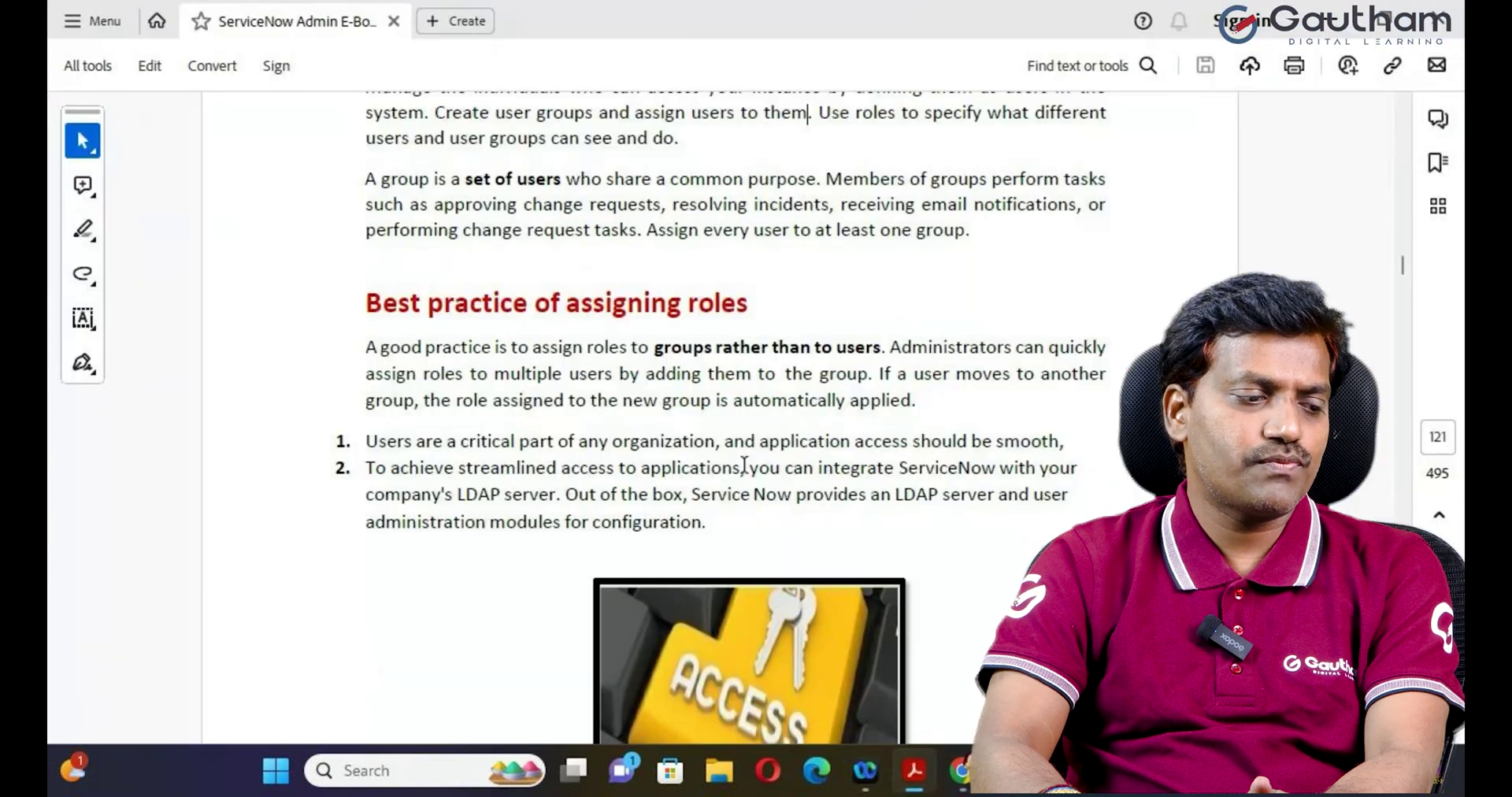
scroll(744, 466, "down", 15)
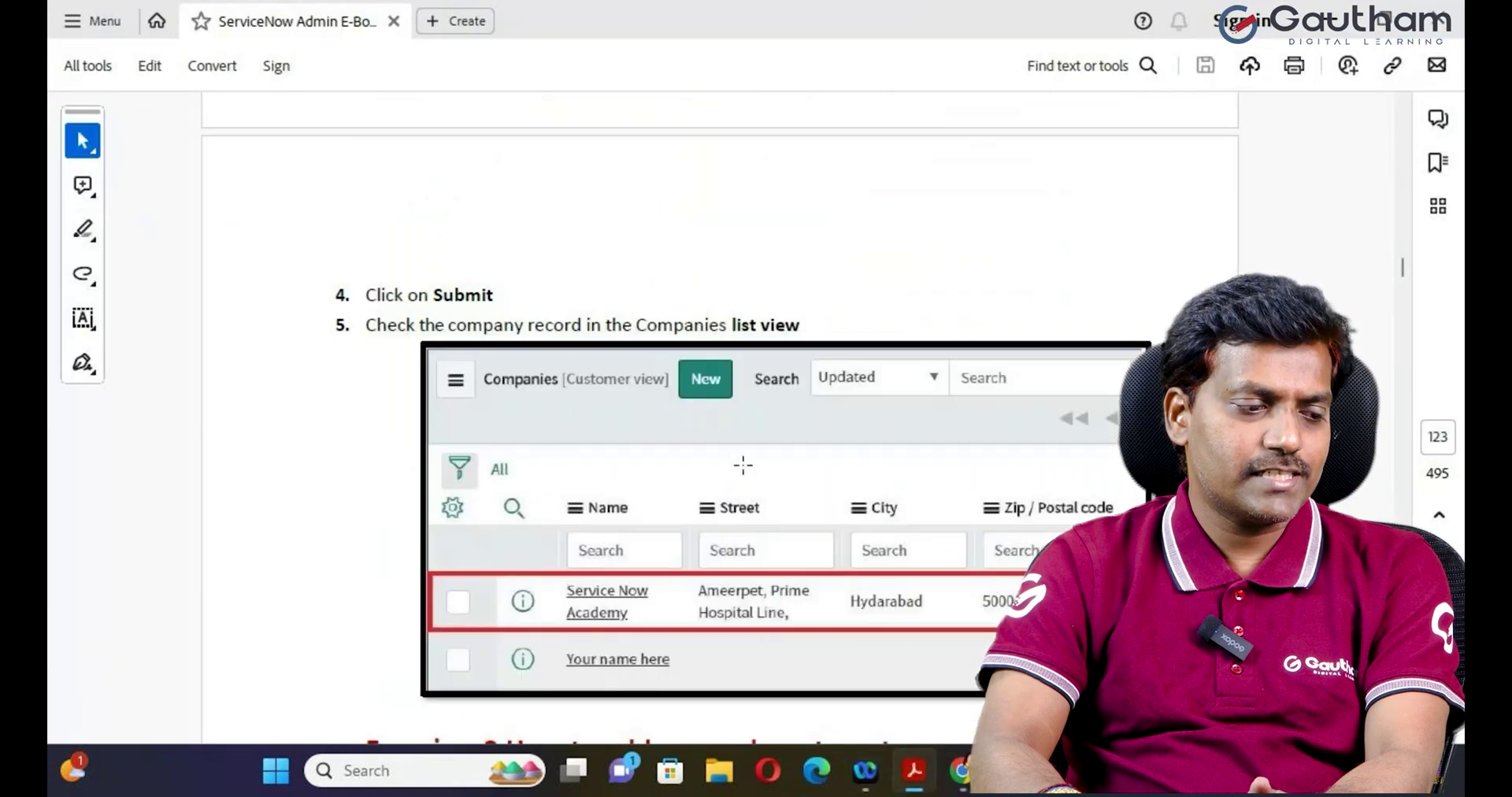
scroll(742, 466, "down", 8)
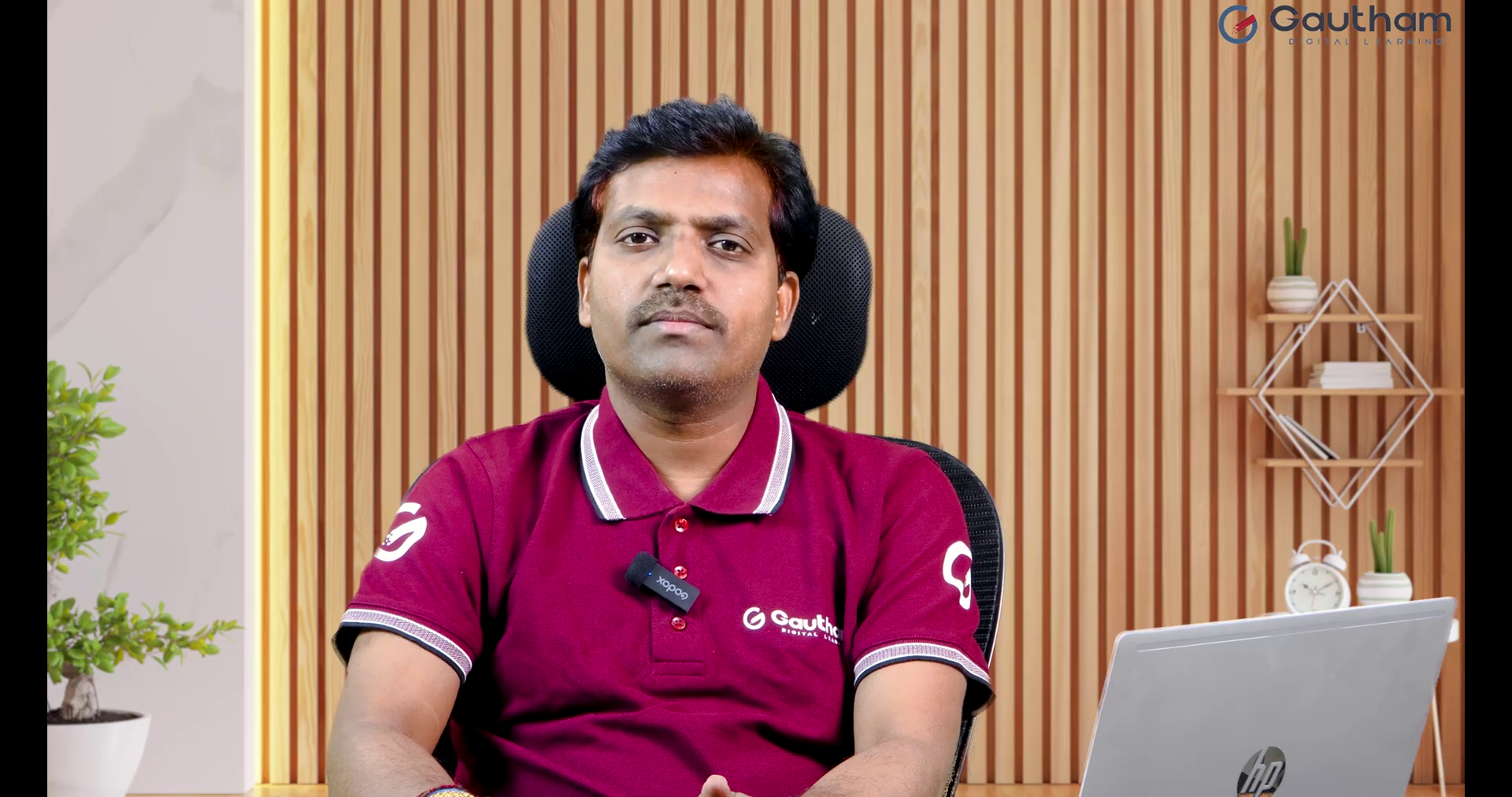